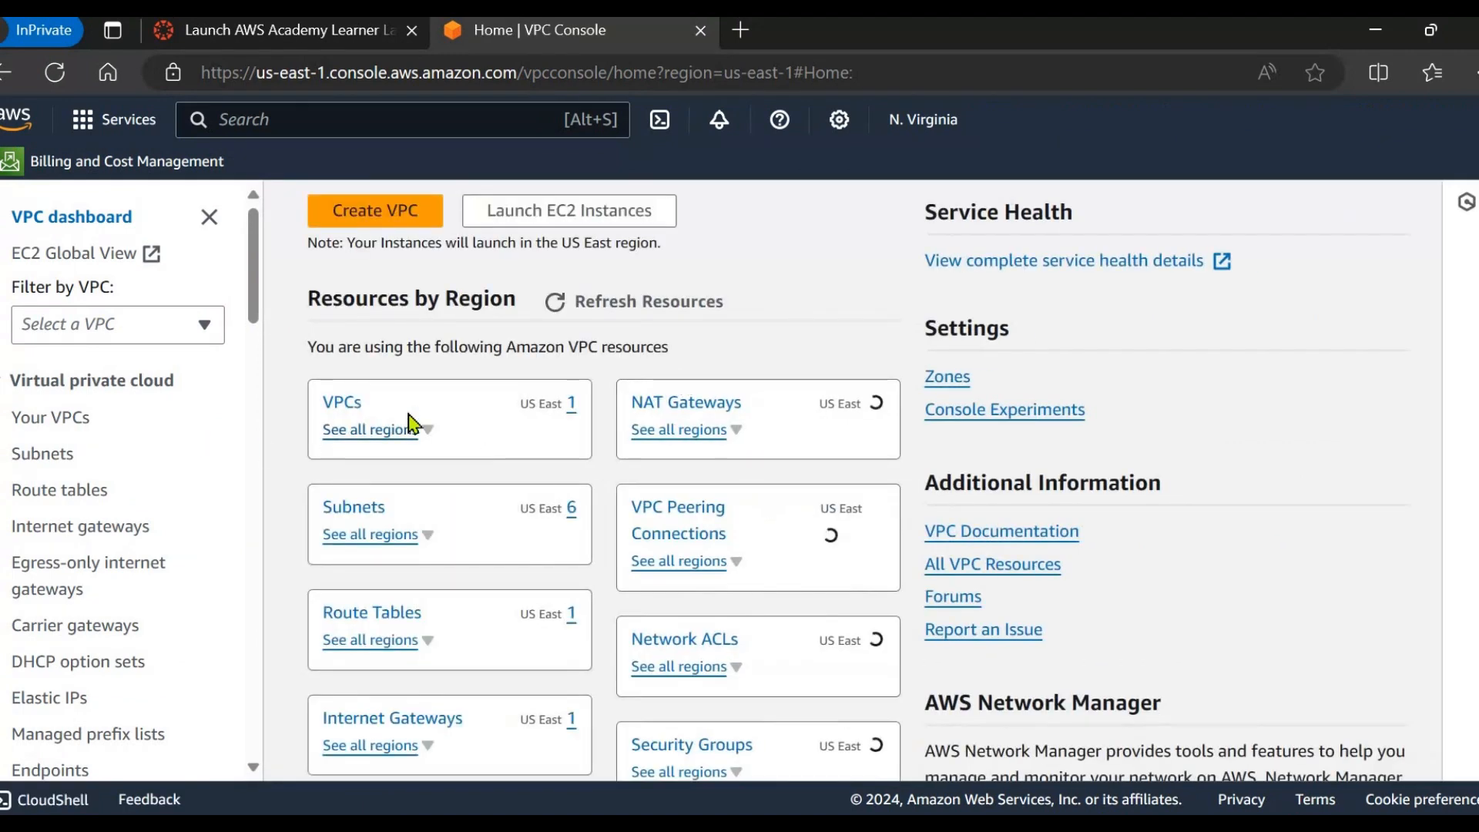
Inspect the default VPC in the VPCs list.
{"action": "left_click", "coordinate": [343, 412]}
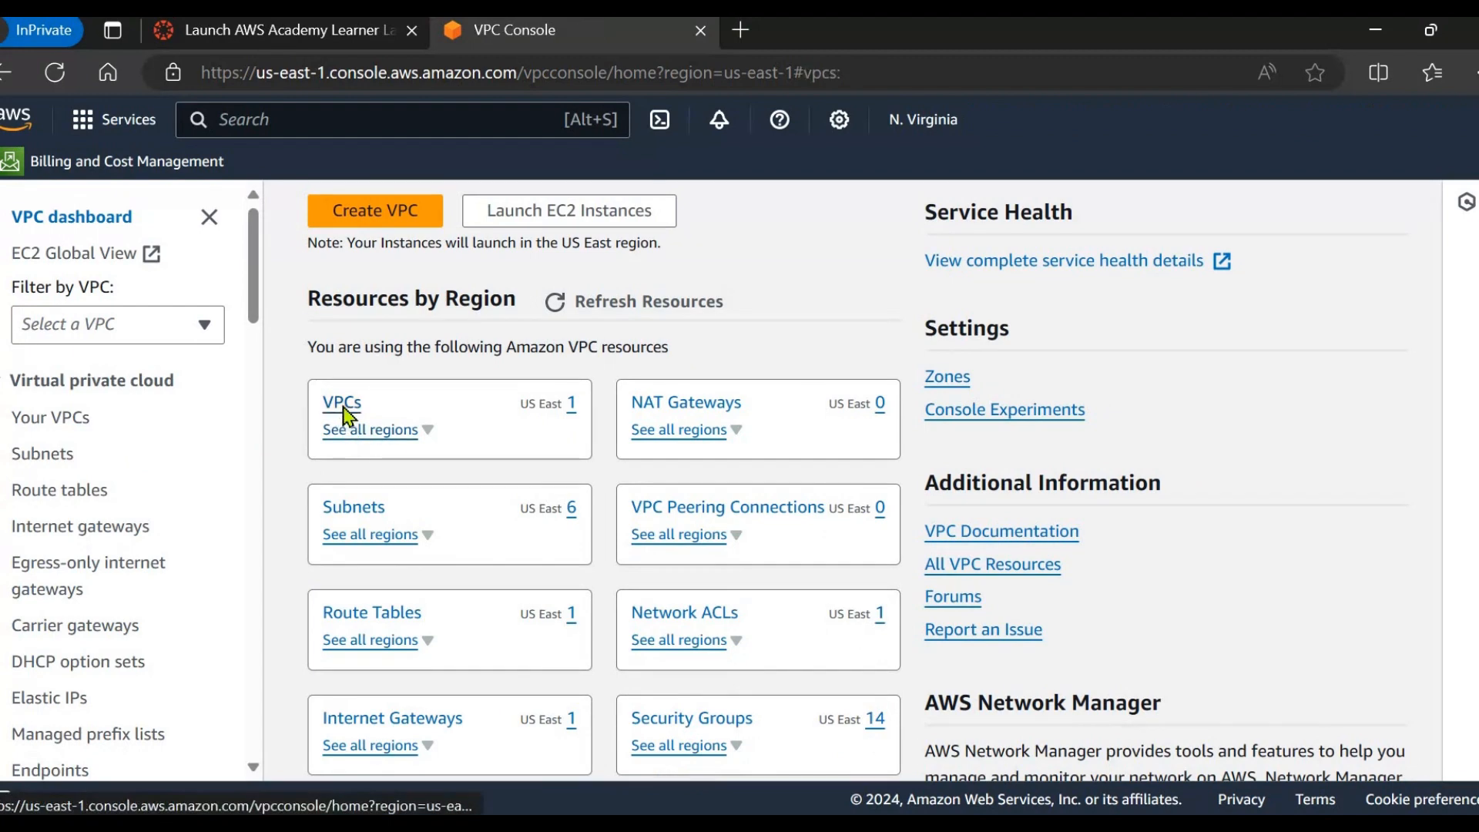
{"action": "left_click_drag", "start_coordinate": [757, 366], "coordinate": [847, 373]}
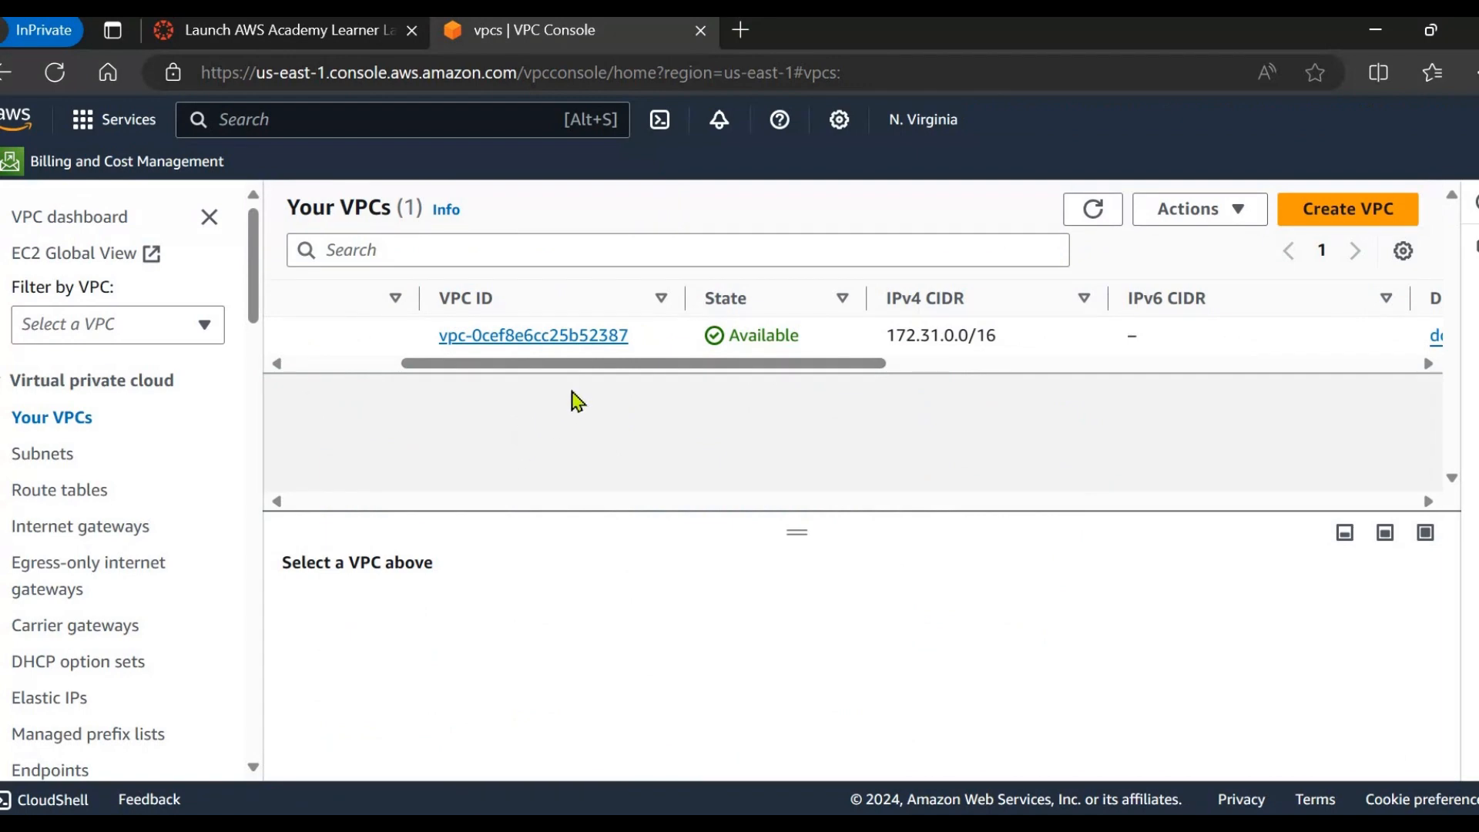
{"action": "scroll", "coordinate": [551, 339], "scroll_direction": "up", "scroll_amount": 5}
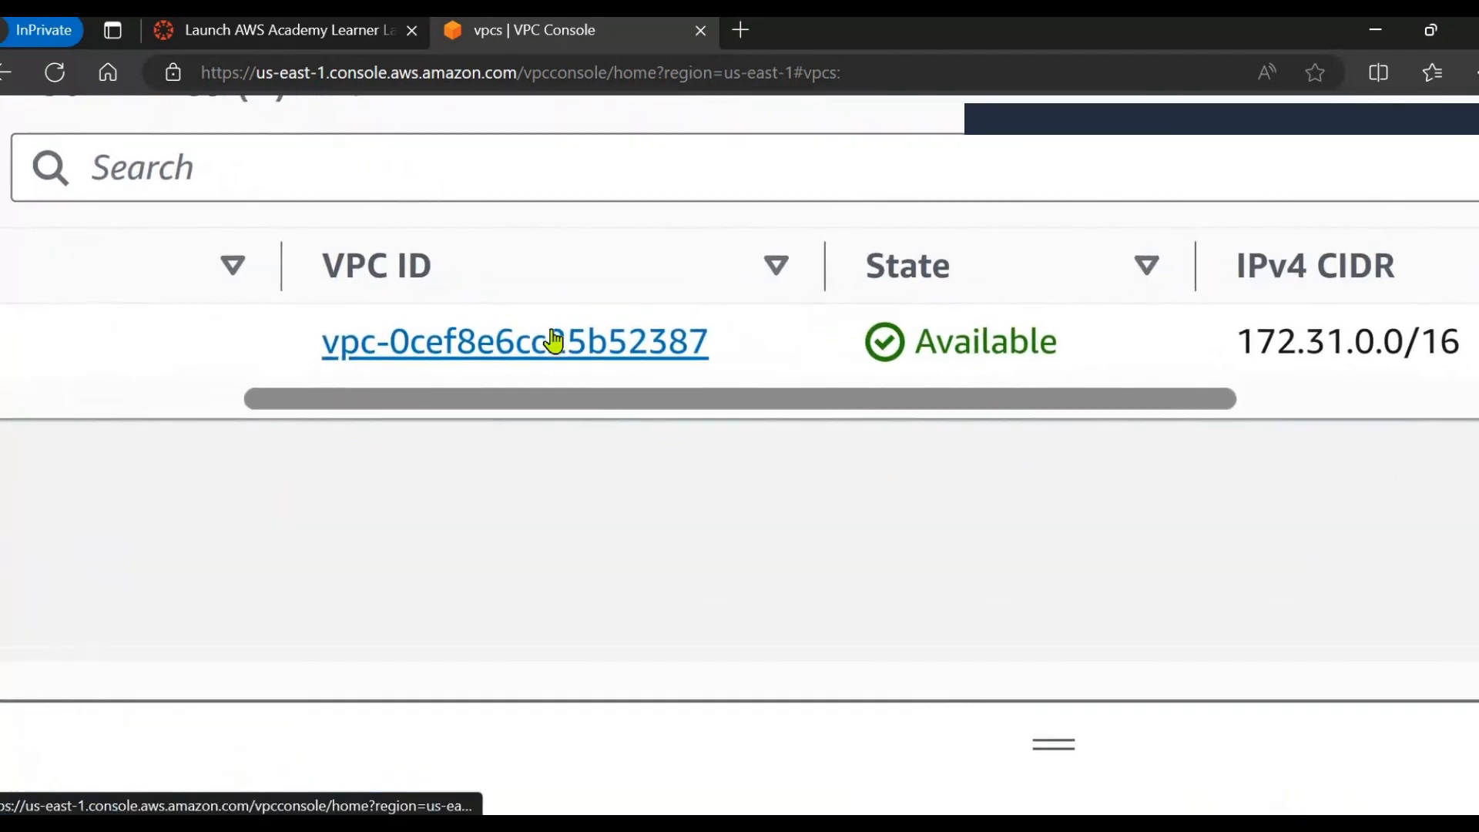
{"action": "scroll", "coordinate": [553, 340], "scroll_direction": "down", "scroll_amount": 5}
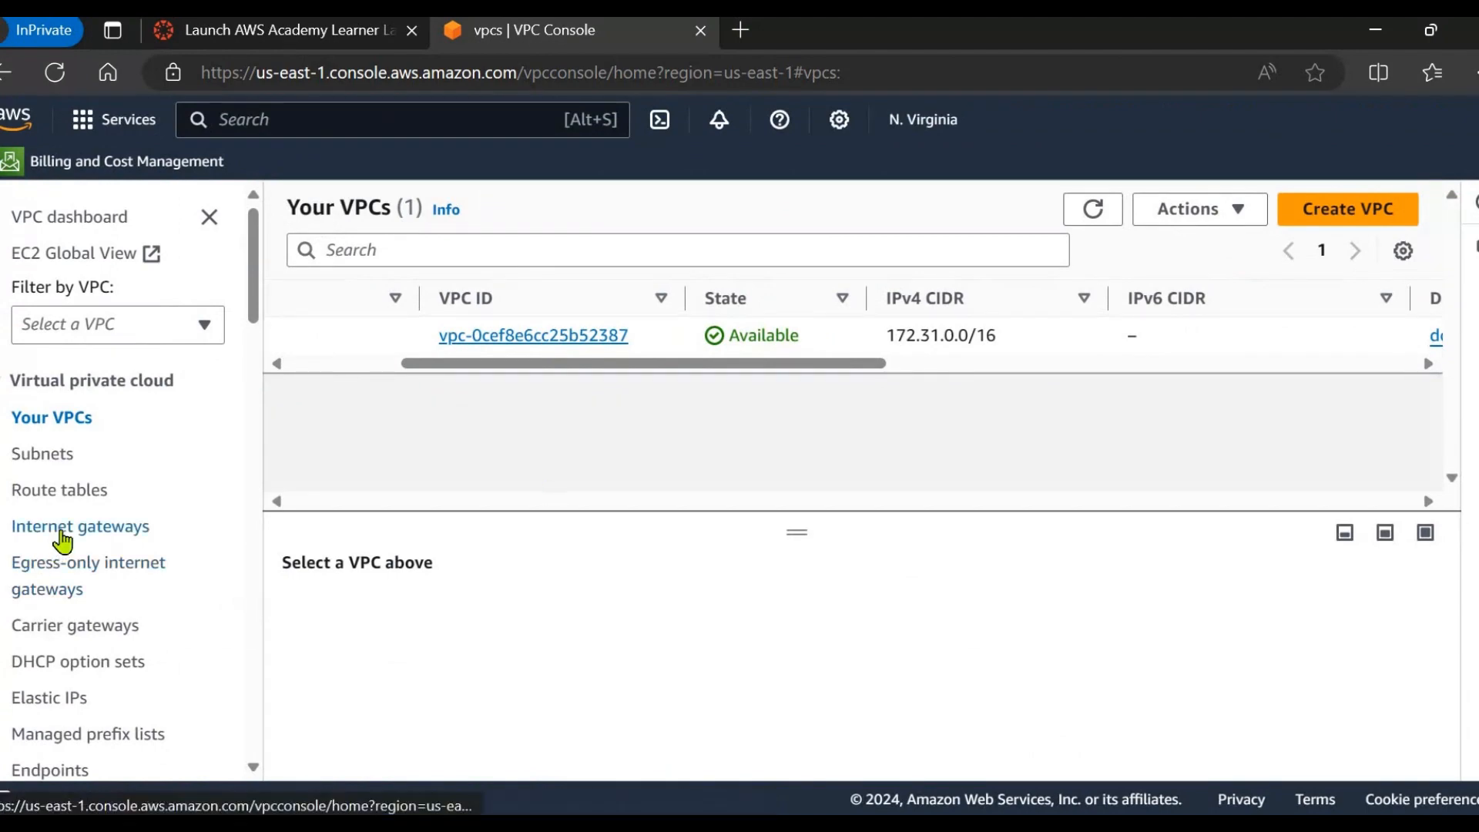
Check the internet gateway attached to the default VPC.
{"action": "left_click", "coordinate": [62, 531]}
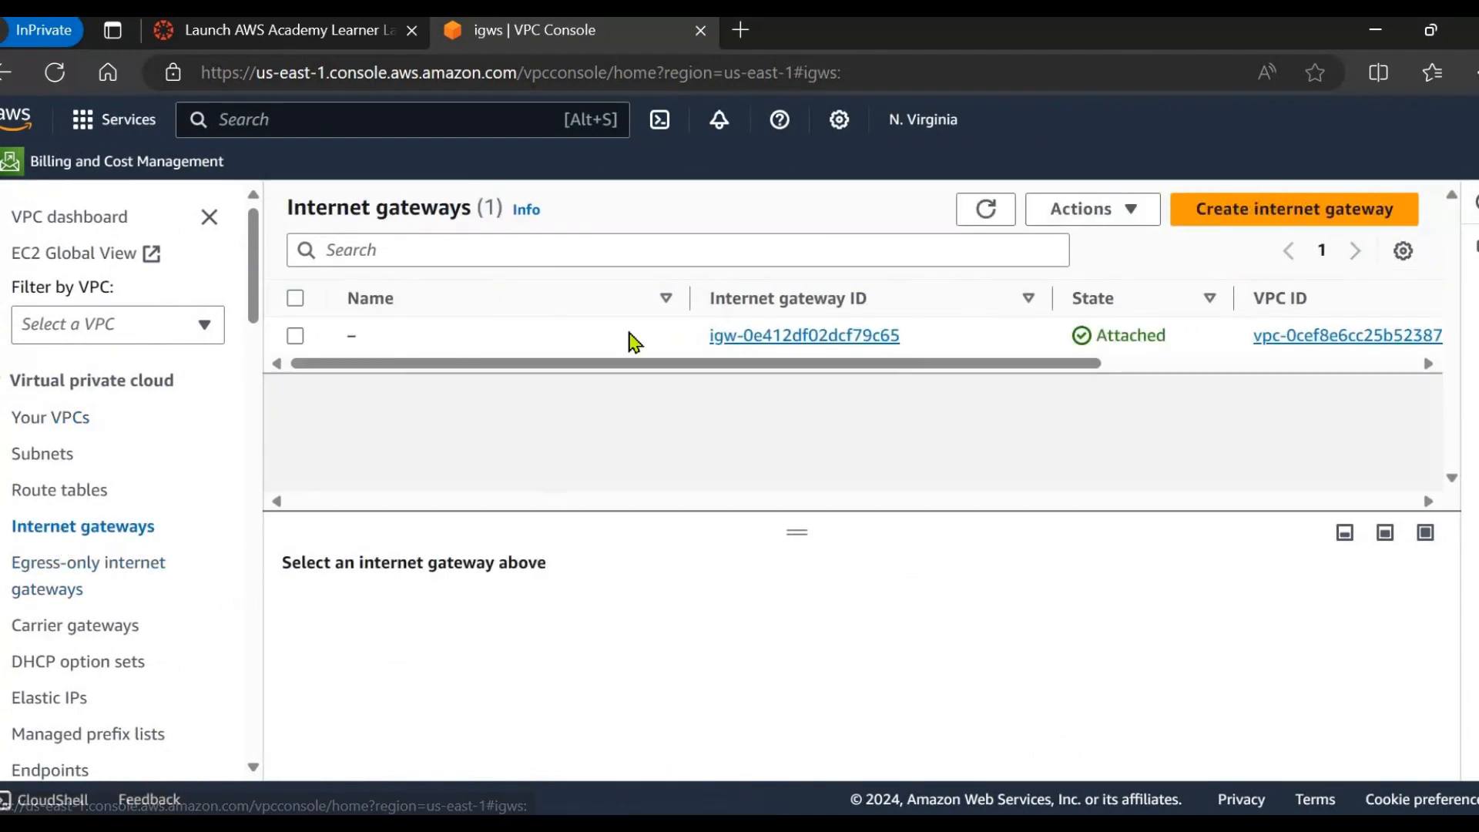
{"action": "left_click_drag", "start_coordinate": [638, 365], "coordinate": [898, 383]}
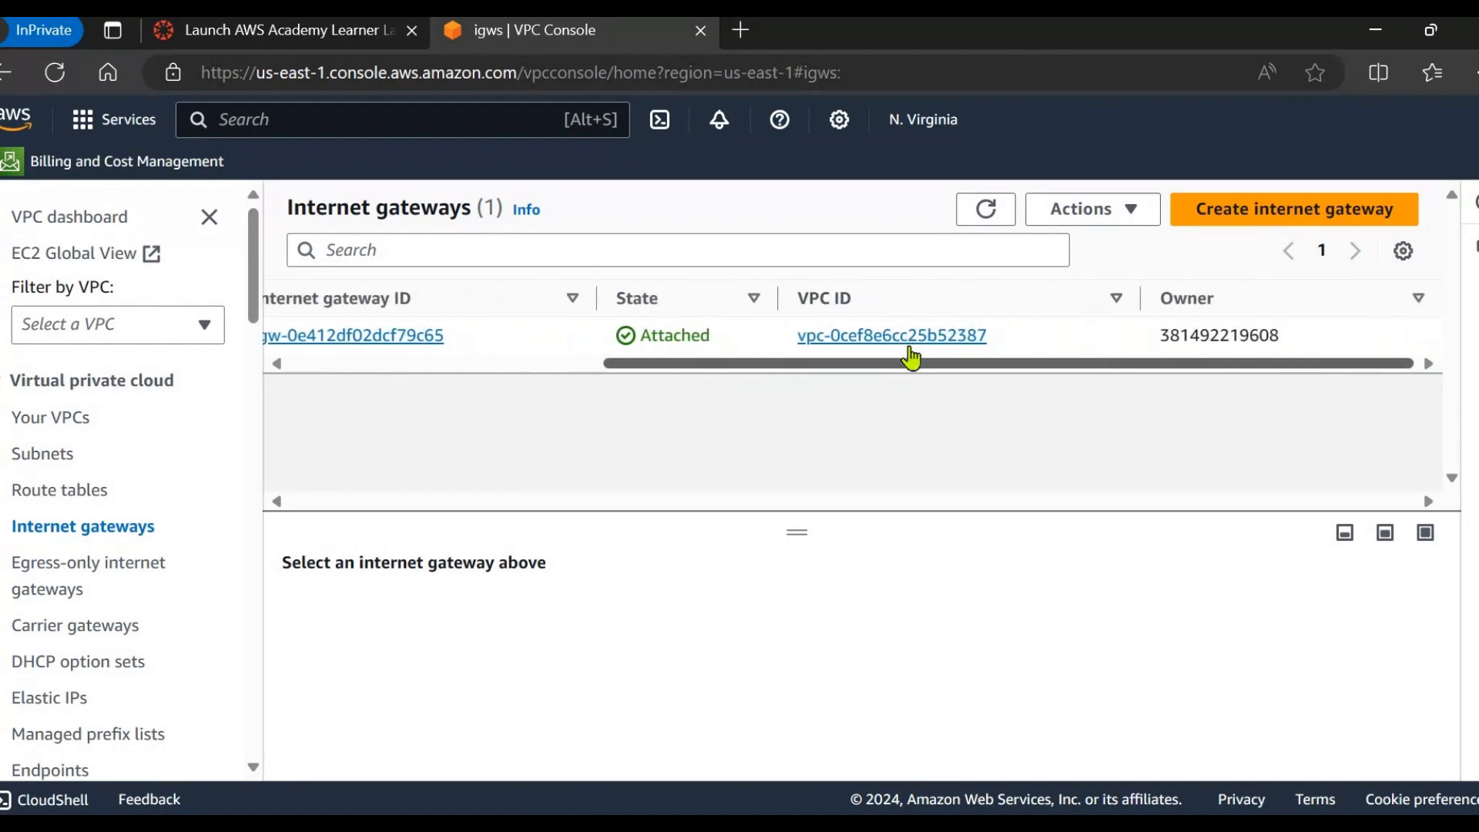
{"action": "scroll", "coordinate": [690, 370], "scroll_direction": "up", "scroll_amount": 5}
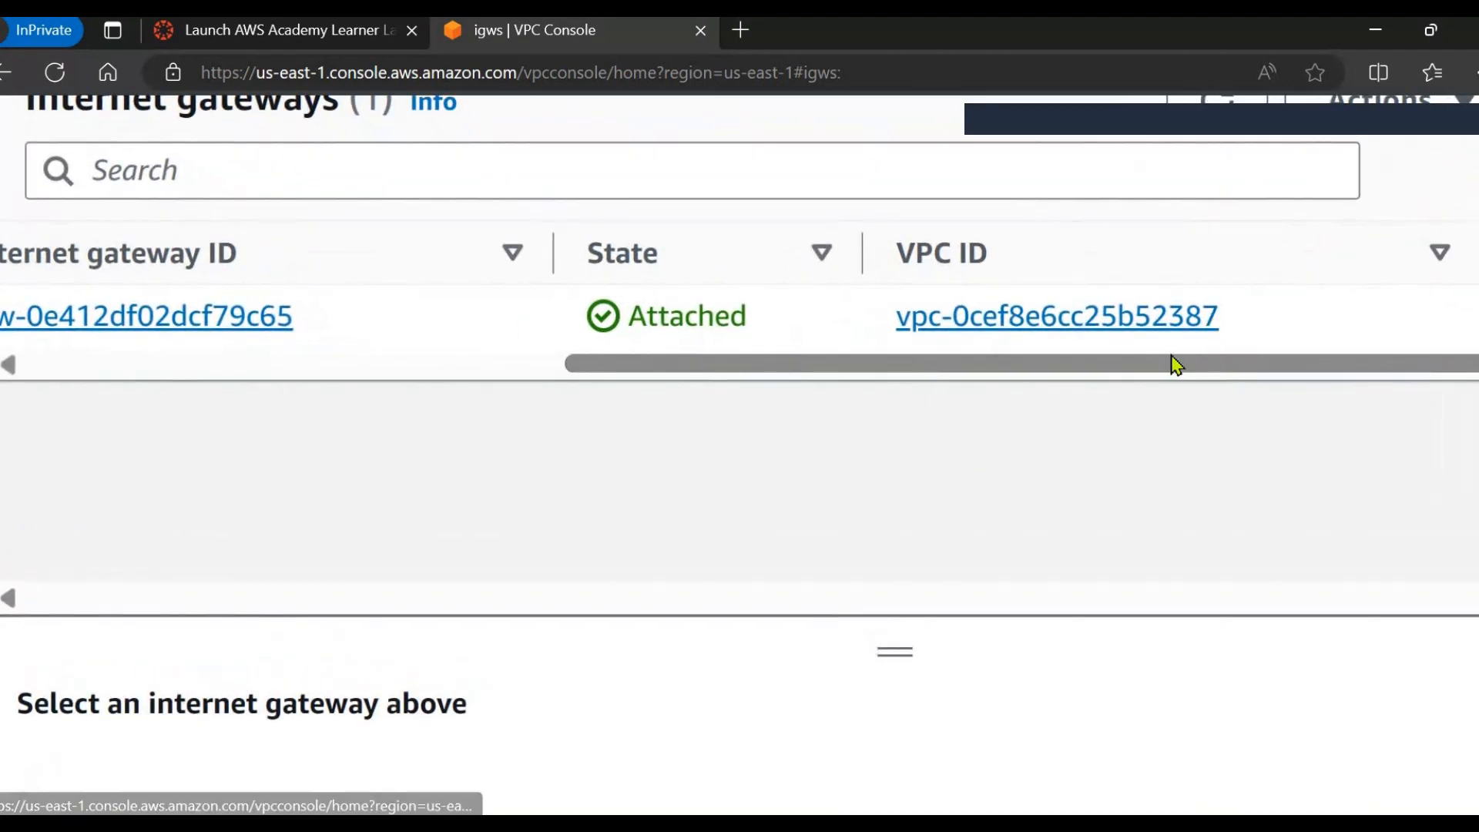
{"action": "scroll", "coordinate": [1092, 383], "scroll_direction": "down", "scroll_amount": 5}
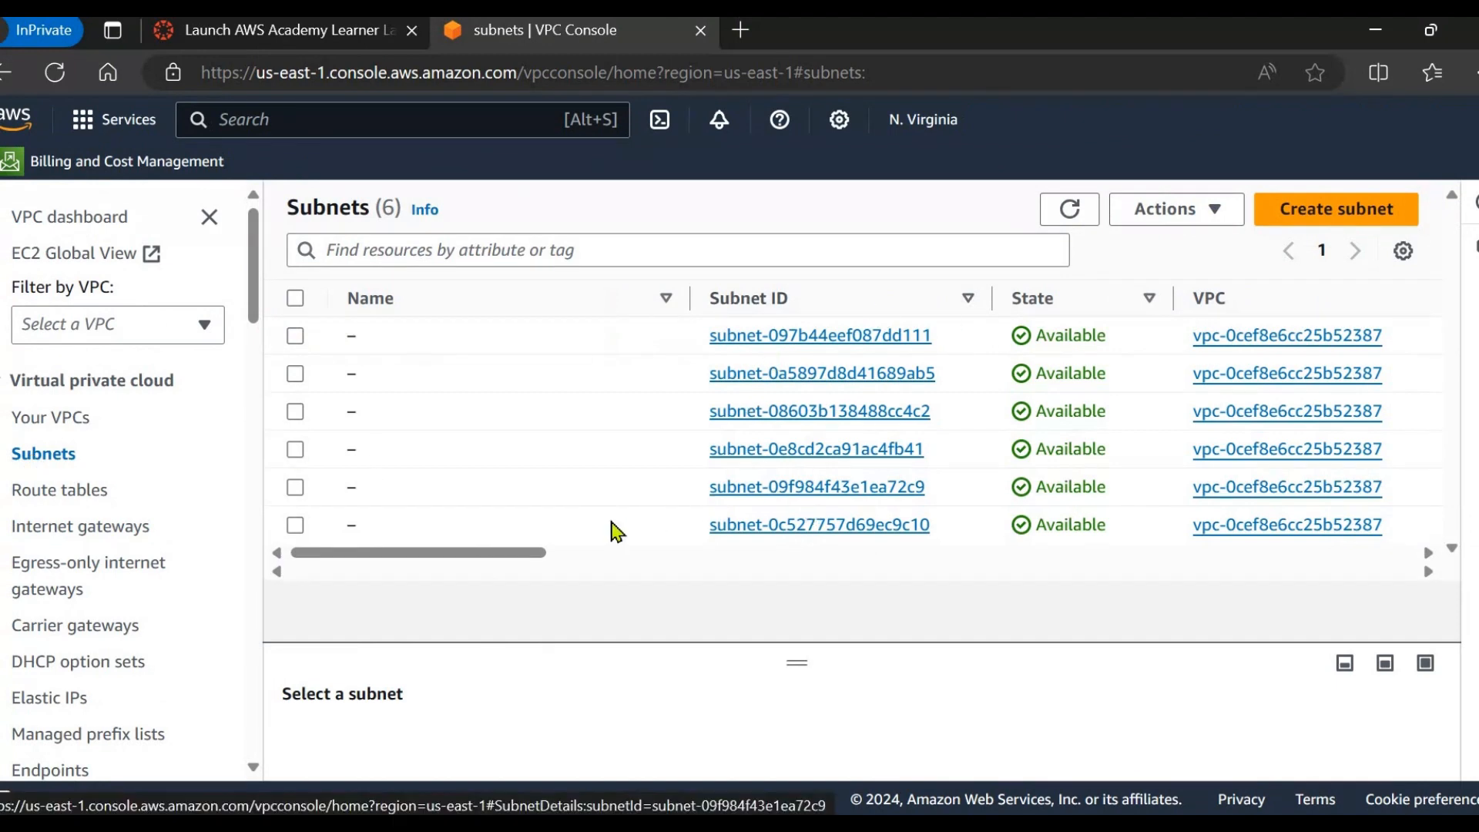
{"action": "left_click_drag", "start_coordinate": [530, 553], "coordinate": [920, 553]}
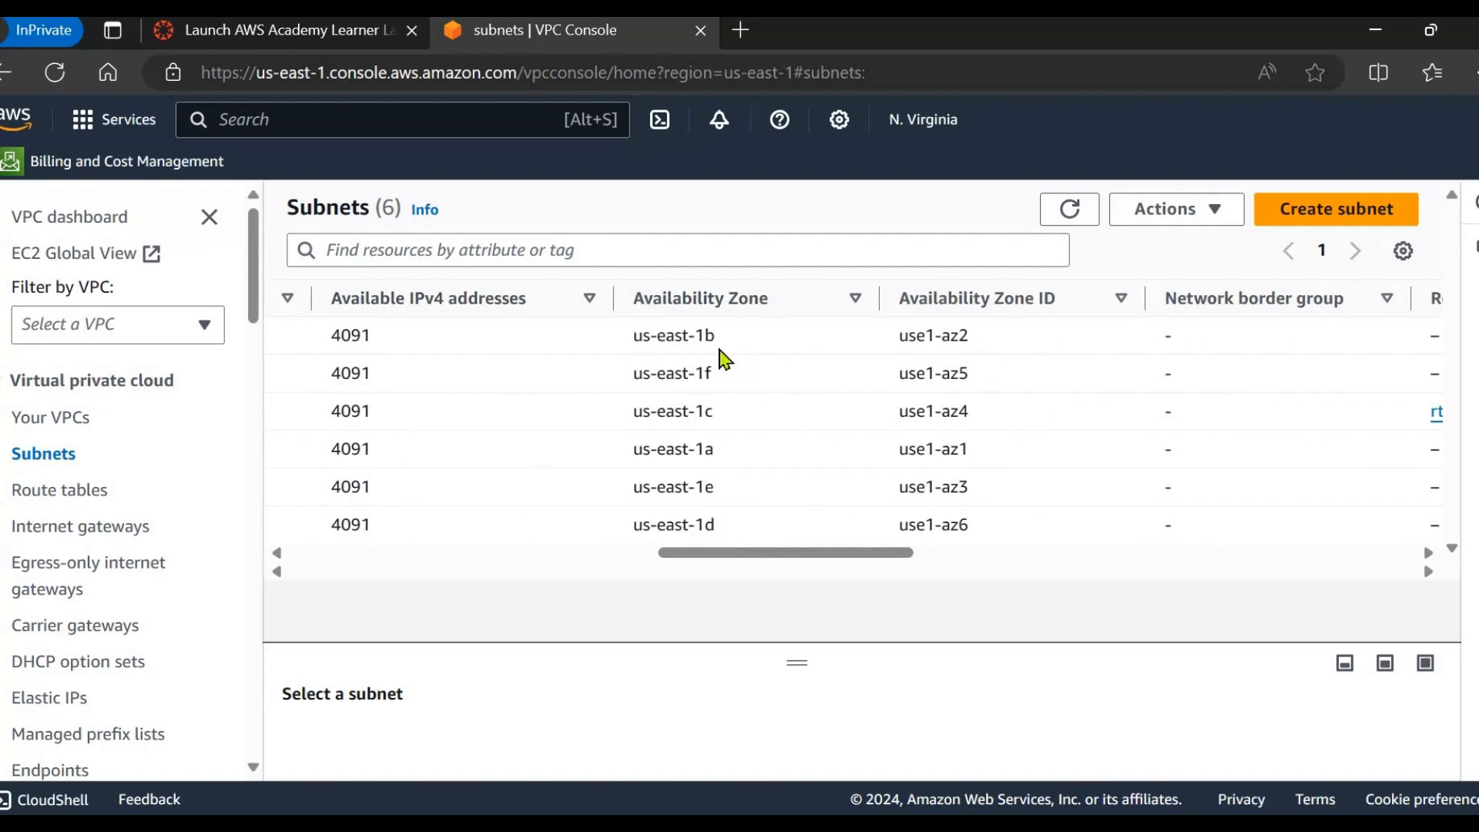
{"action": "scroll", "coordinate": [706, 562], "scroll_direction": "left", "scroll_amount": 10}
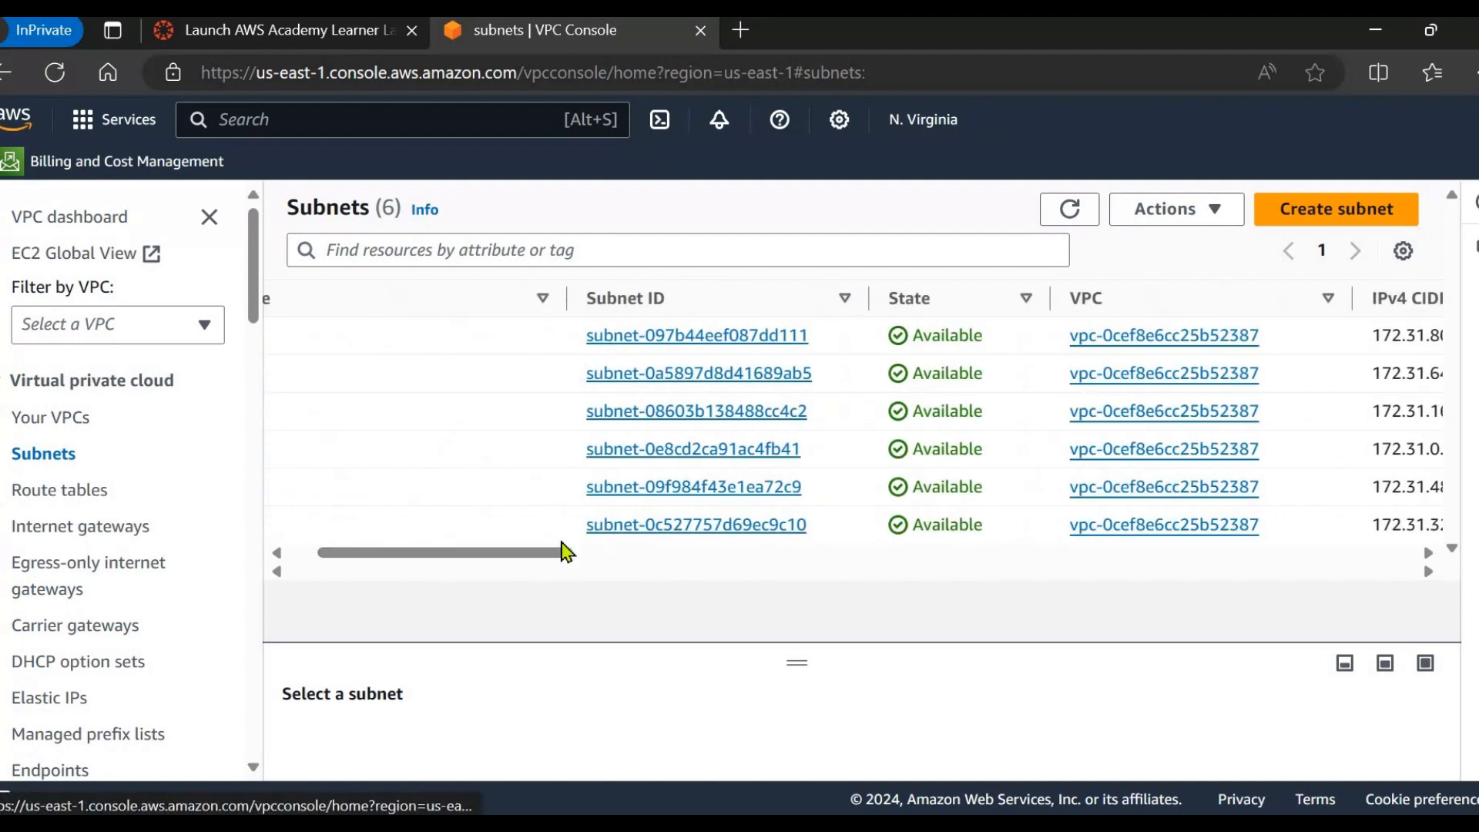
{"action": "left_click_drag", "start_coordinate": [579, 556], "coordinate": [898, 508]}
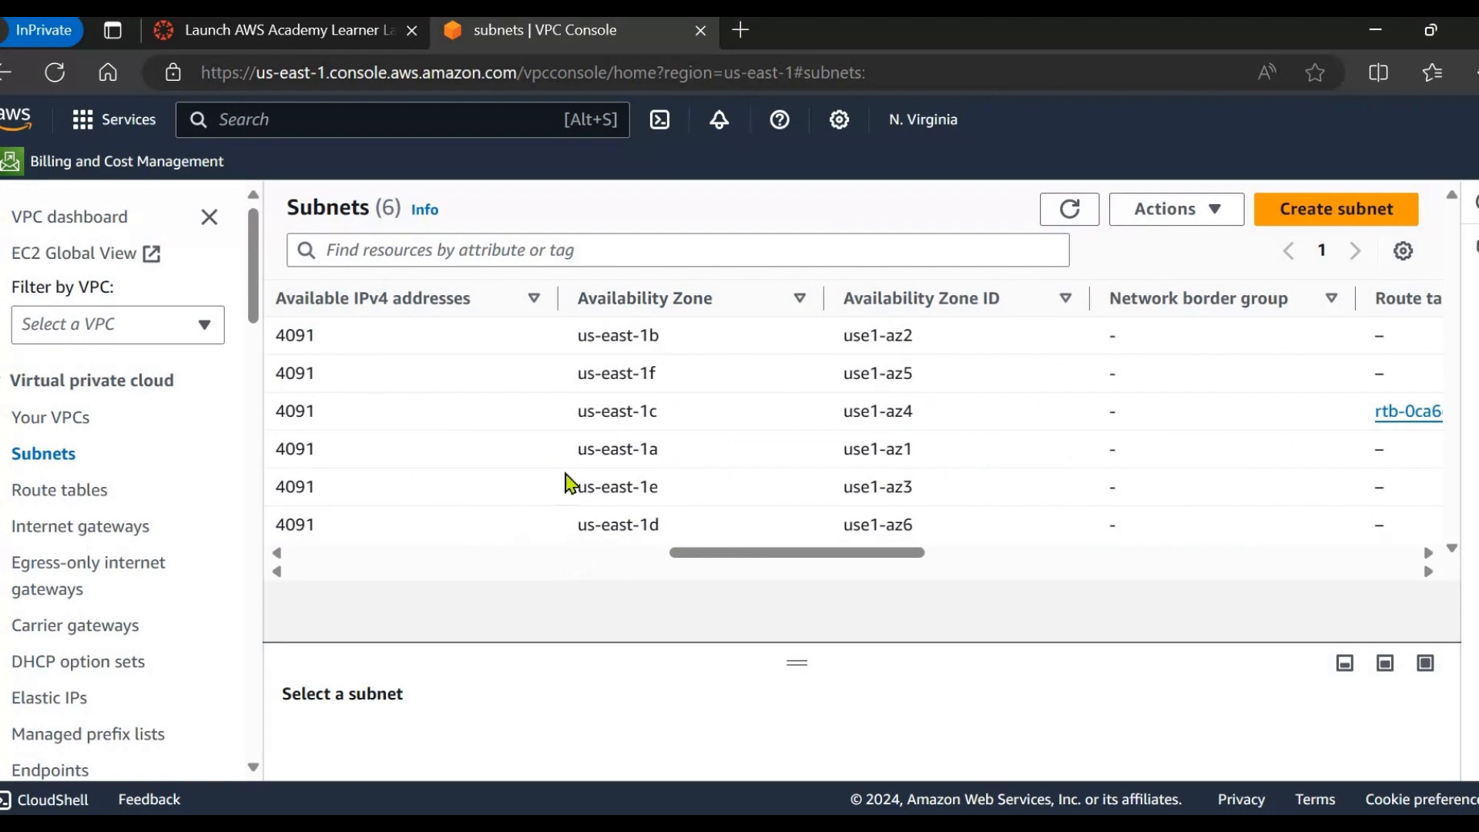
{"action": "left_click_drag", "start_coordinate": [703, 561], "coordinate": [418, 598]}
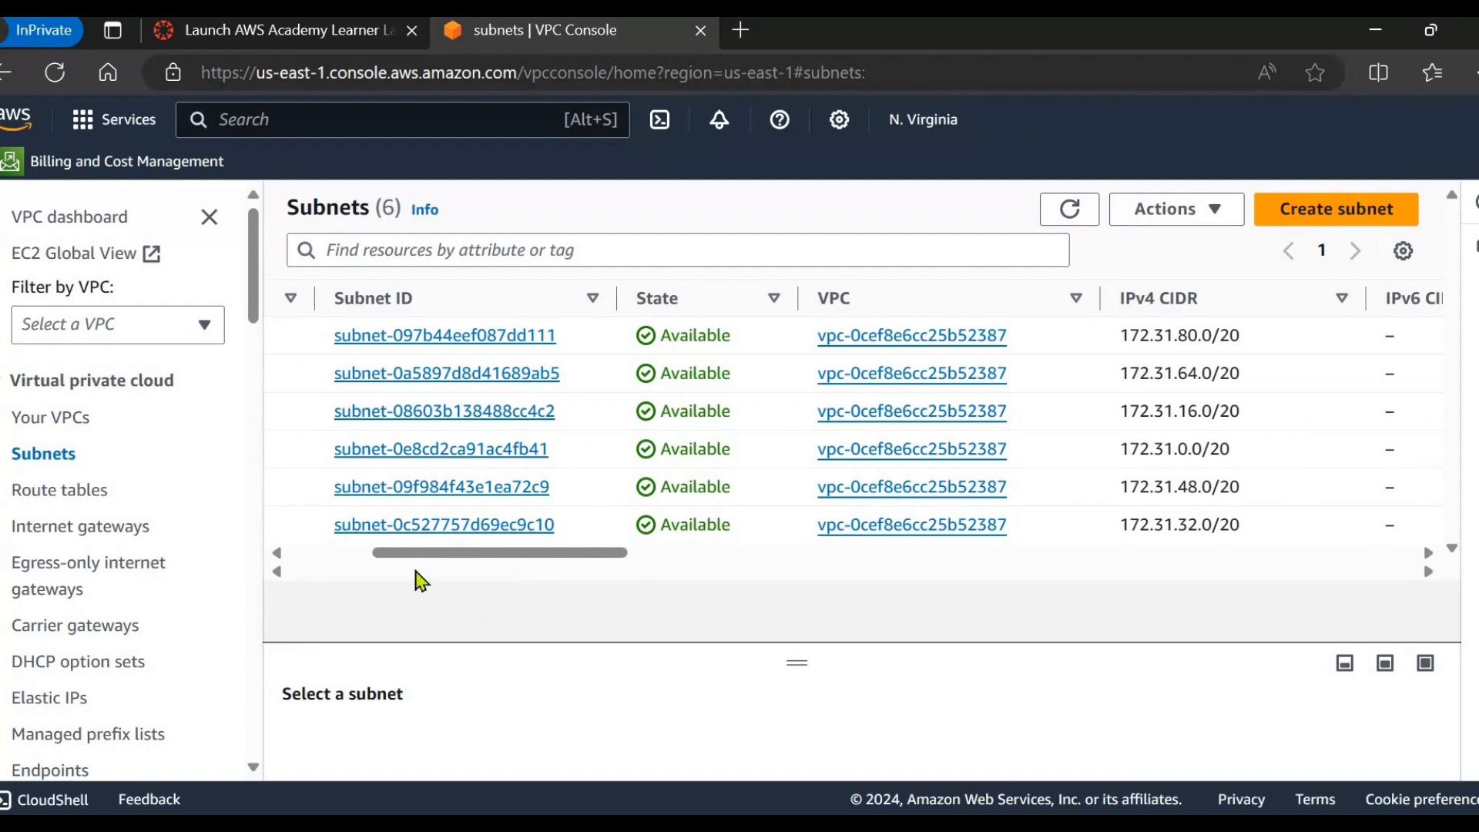
{"action": "left_click_drag", "start_coordinate": [413, 551], "coordinate": [61, 539]}
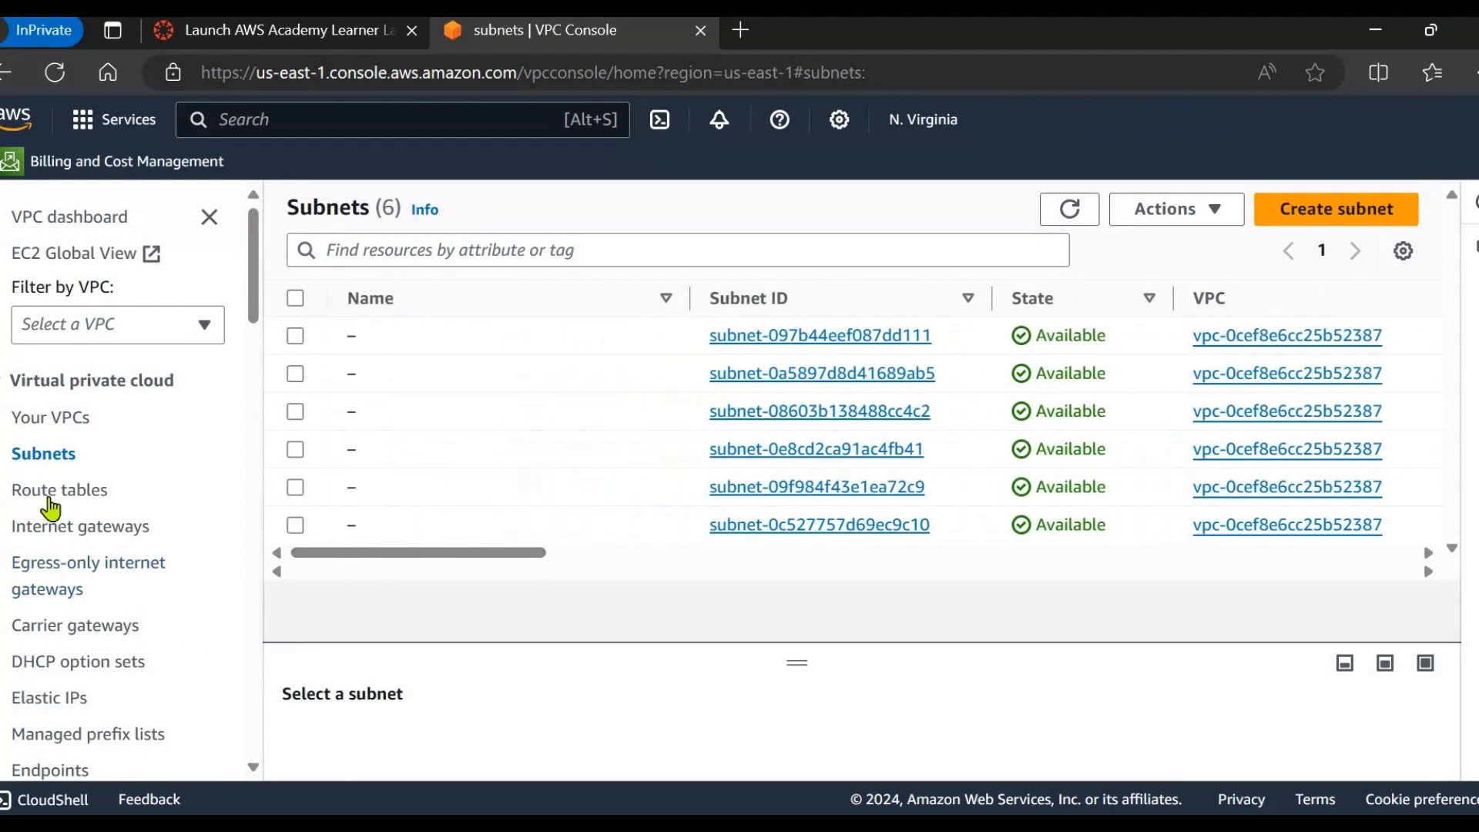
Open the route tables list and review the main route table's subnet associations.
{"action": "left_click", "coordinate": [50, 499]}
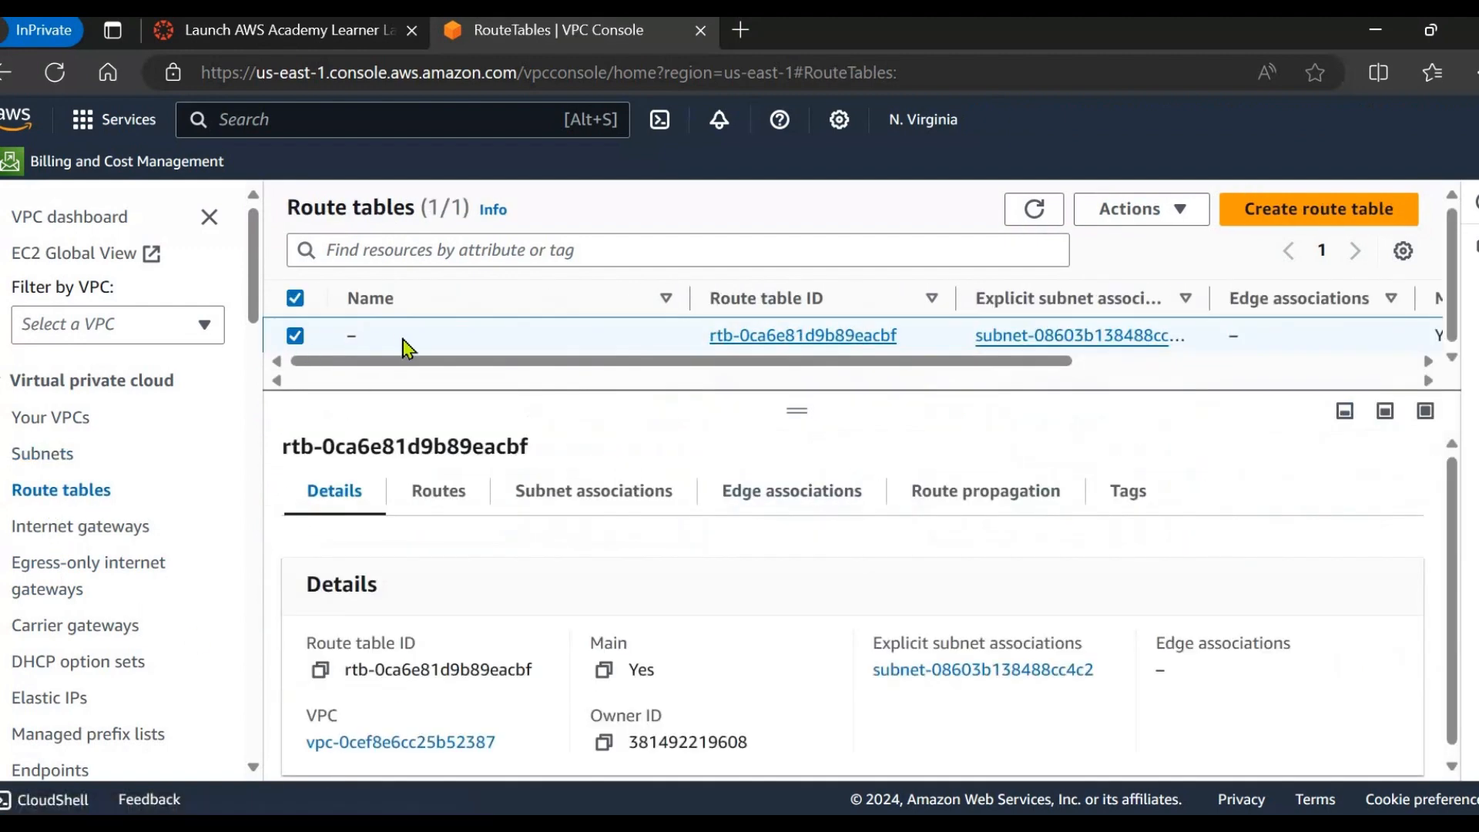
{"action": "left_click_drag", "start_coordinate": [497, 361], "coordinate": [825, 390]}
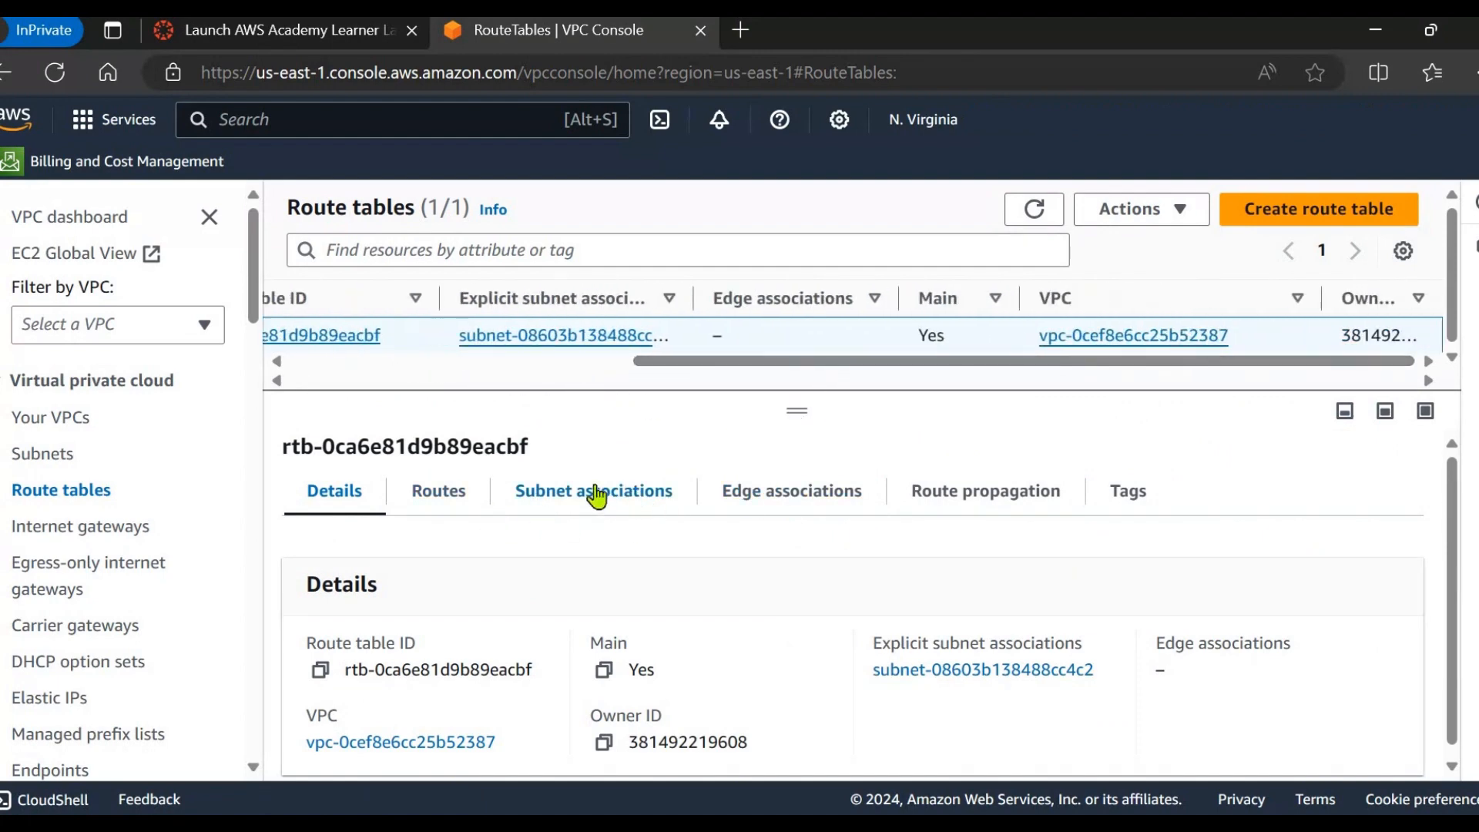
{"action": "left_click", "coordinate": [633, 493]}
{"action": "scroll", "coordinate": [818, 644], "scroll_direction": "down", "scroll_amount": 1}
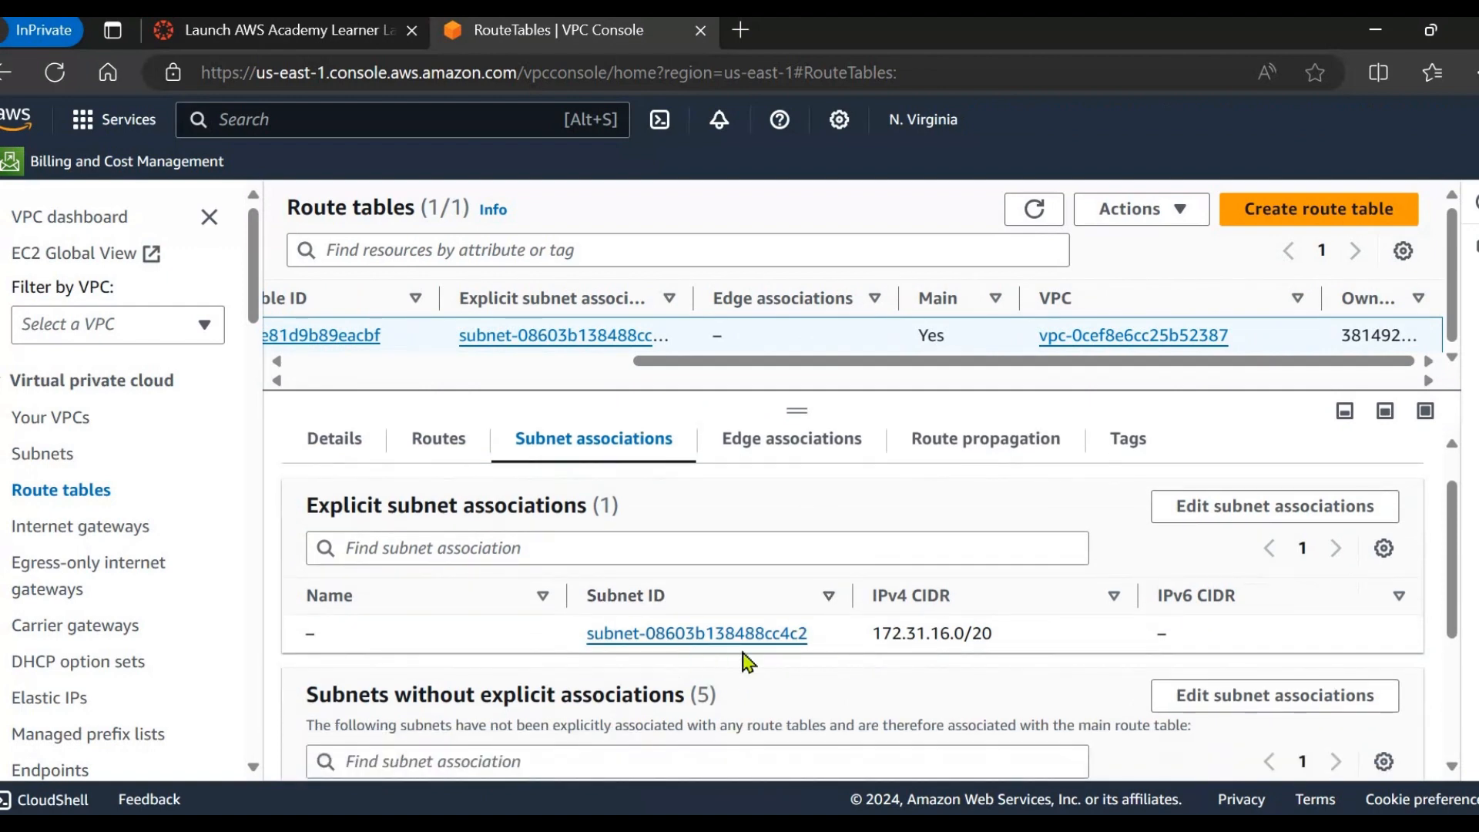
{"action": "scroll", "coordinate": [662, 460], "scroll_direction": "up", "scroll_amount": 1}
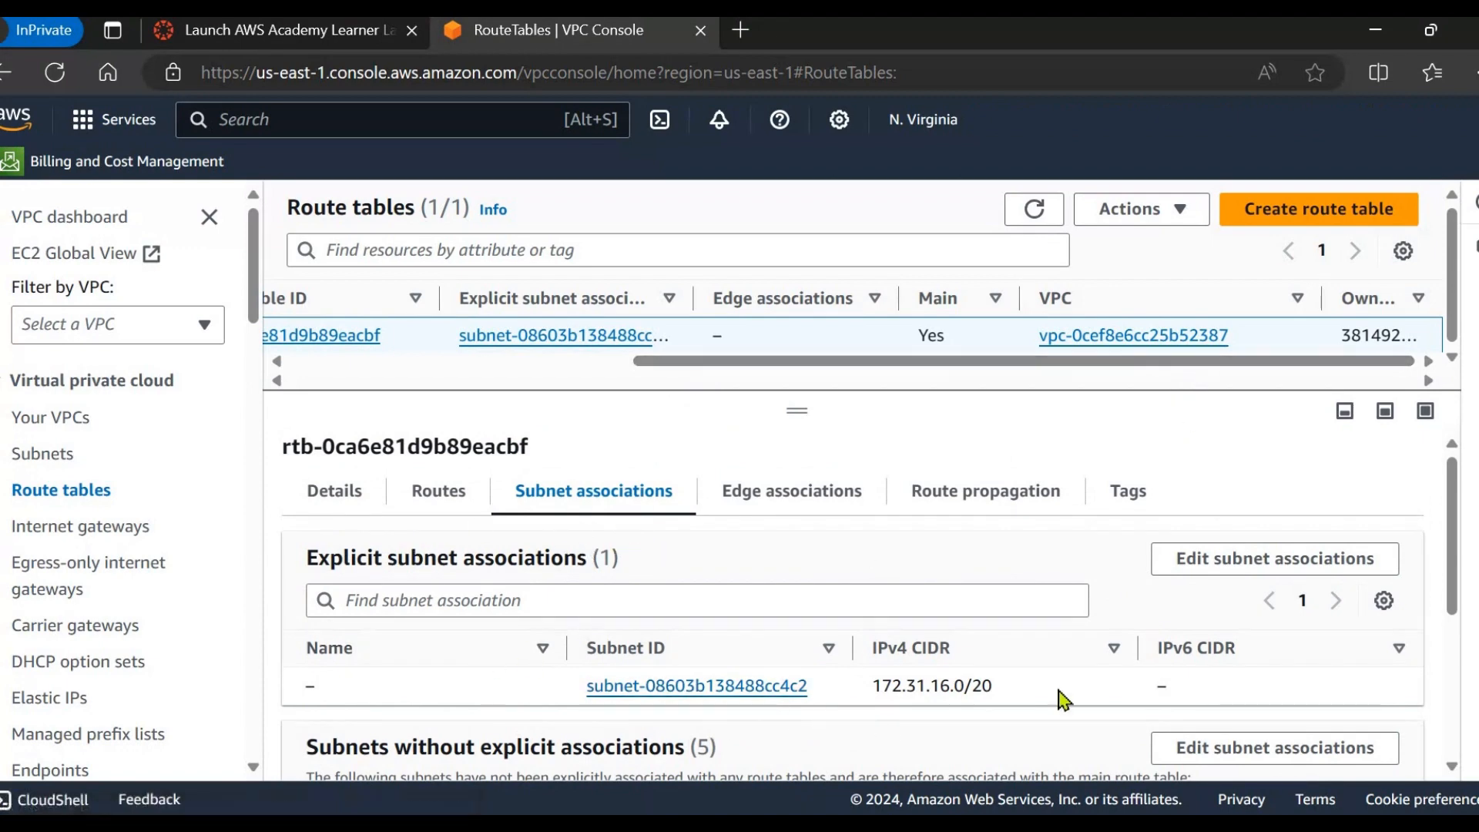
{"action": "scroll", "coordinate": [687, 601], "scroll_direction": "down", "scroll_amount": 2}
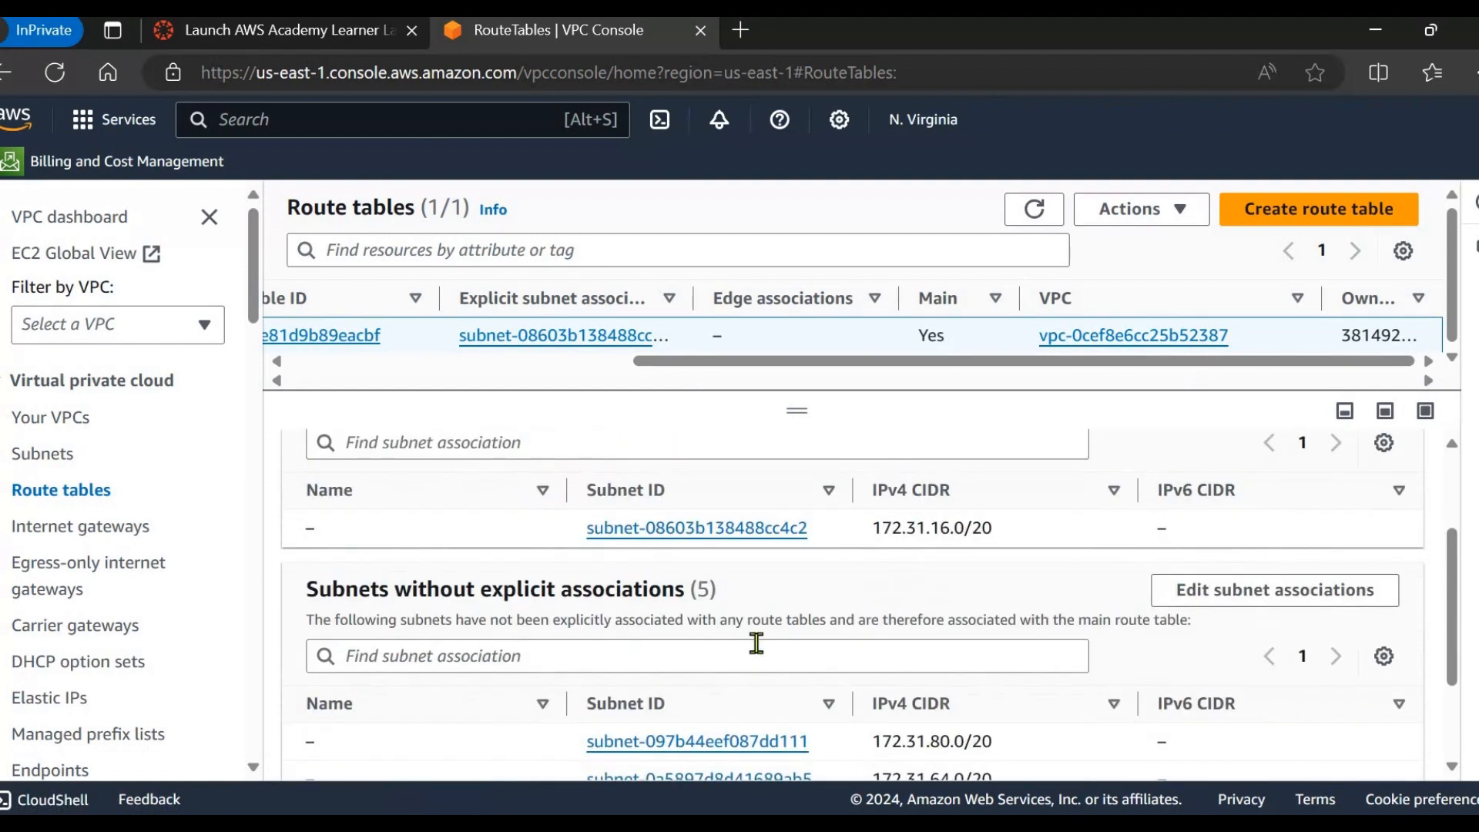
{"action": "scroll", "coordinate": [736, 637], "scroll_direction": "up", "scroll_amount": 2}
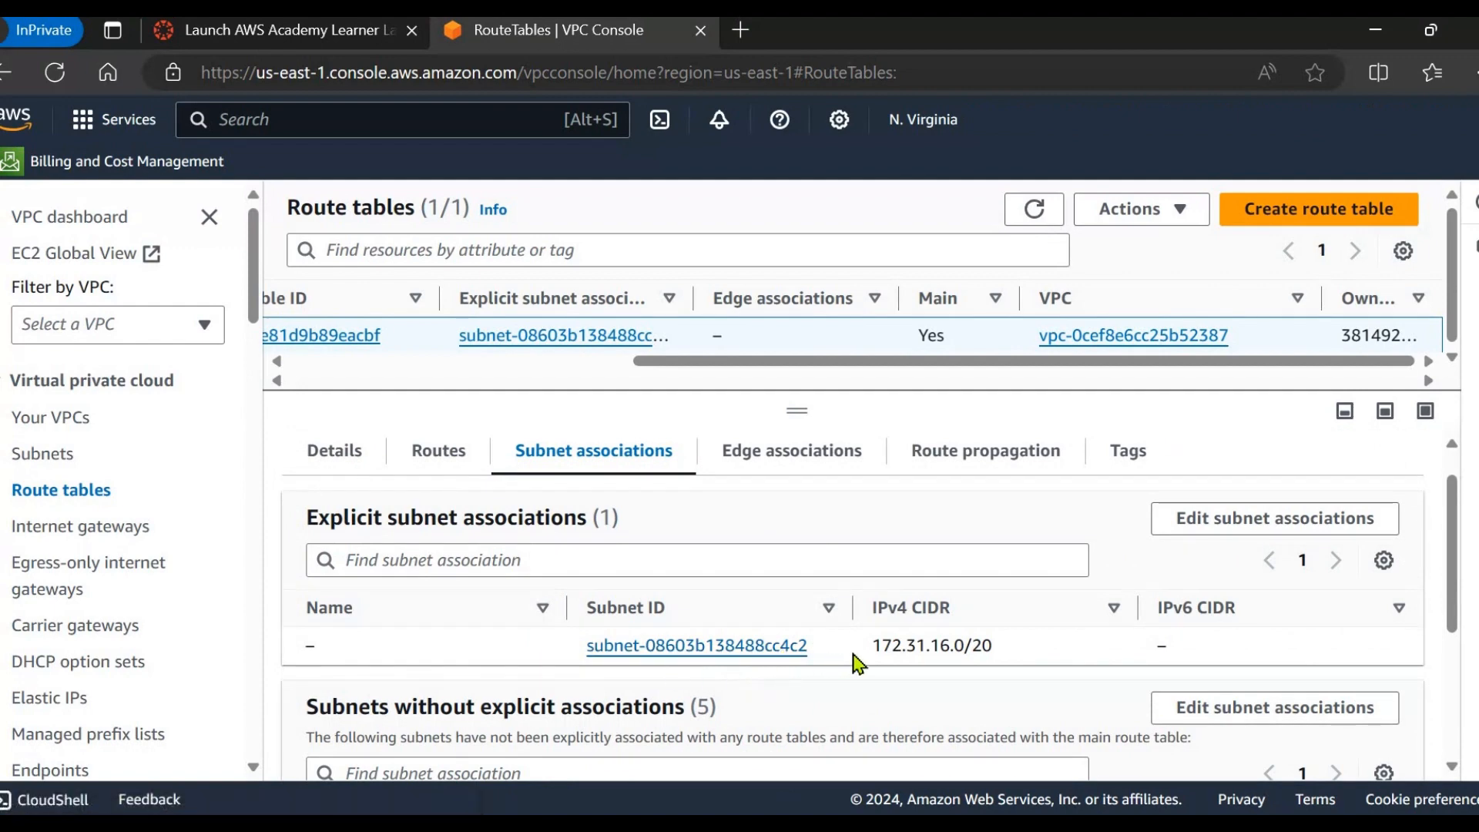
{"action": "scroll", "coordinate": [856, 662], "scroll_direction": "down", "scroll_amount": 3}
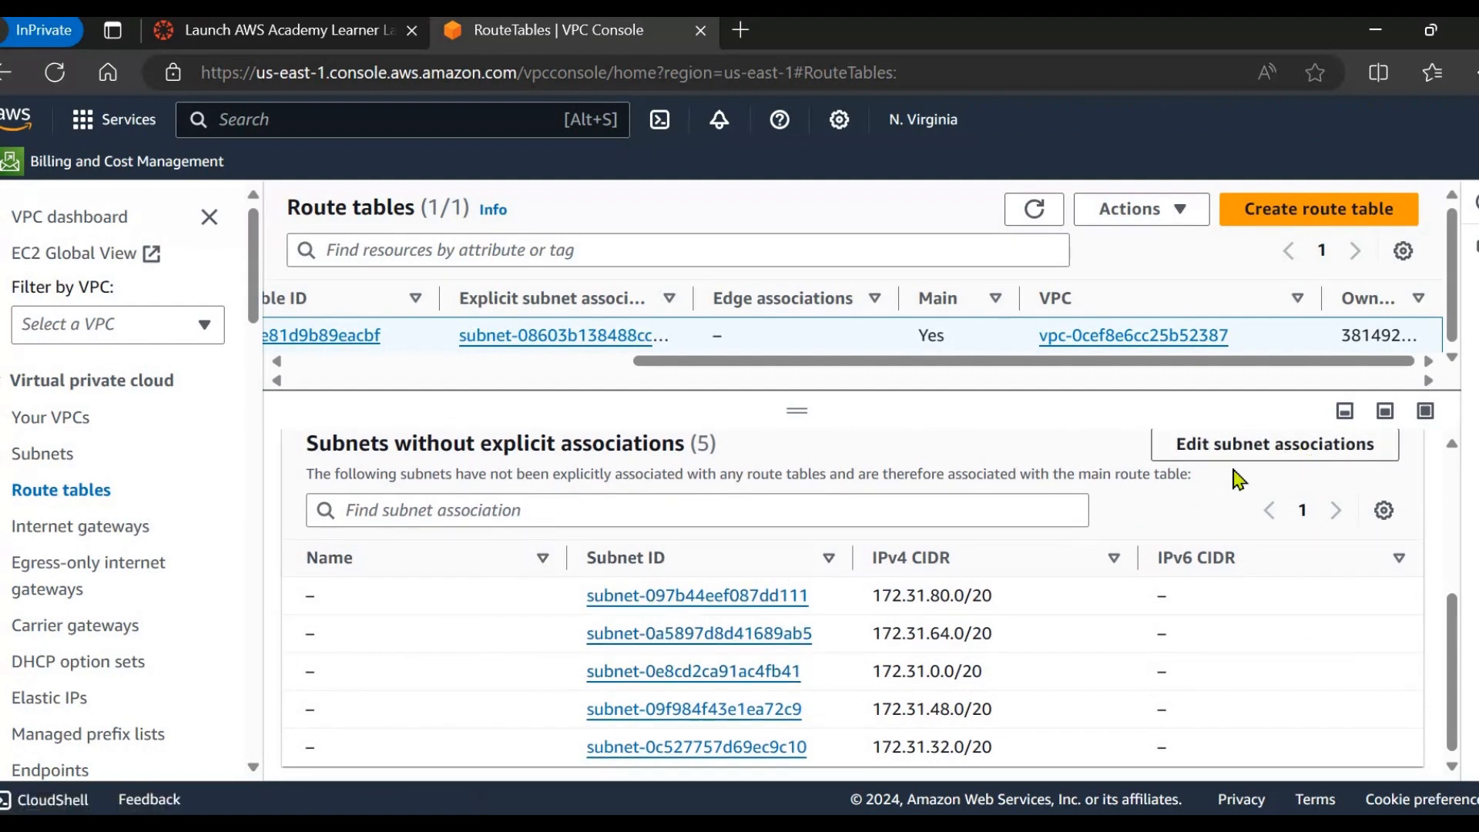
{"action": "scroll", "coordinate": [958, 561], "scroll_direction": "up", "scroll_amount": 3}
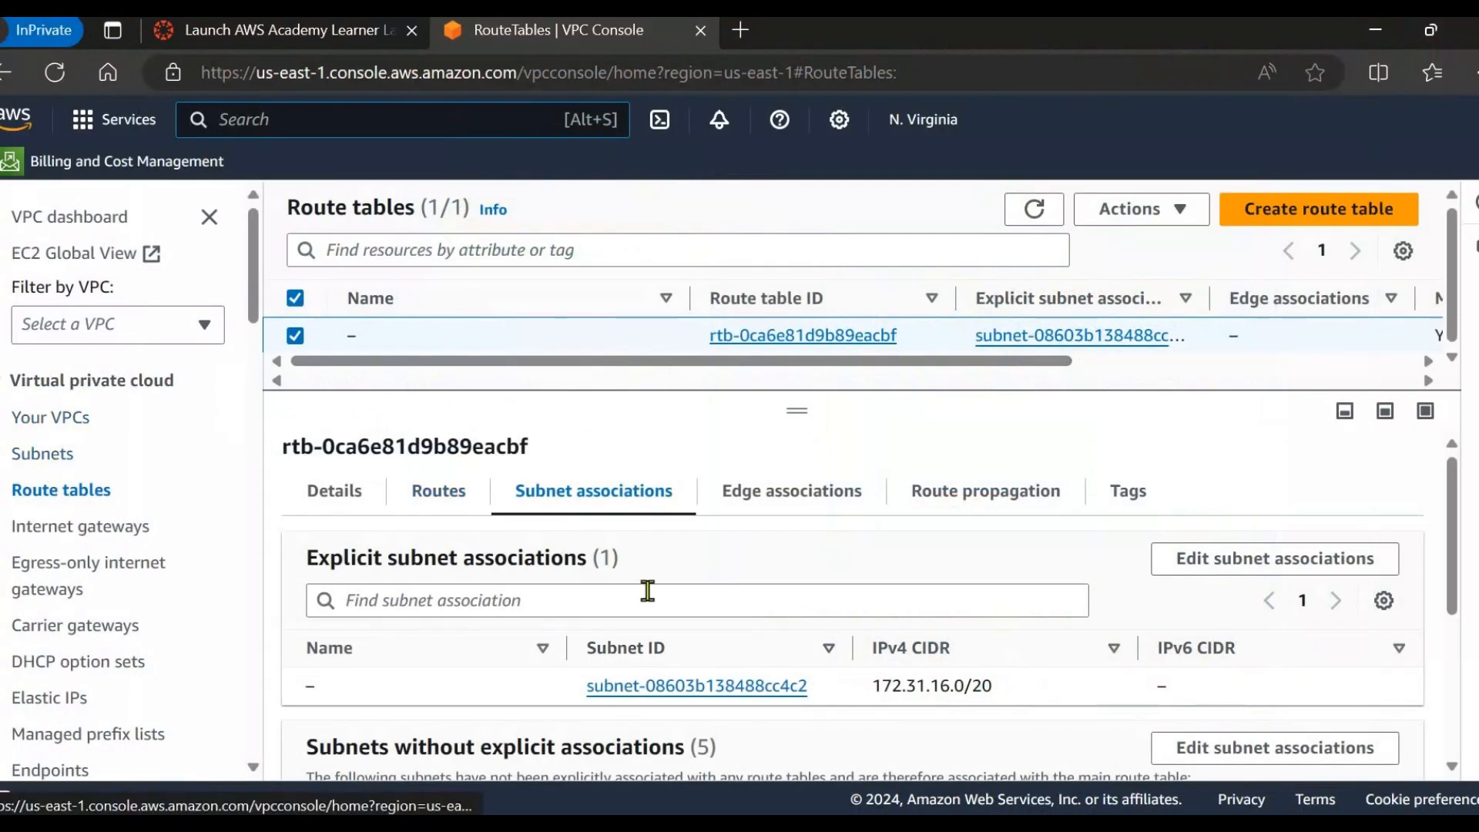
Point out the single 172.31.0.0/16 local route, then start editing the routes.
{"action": "left_click", "coordinate": [456, 502]}
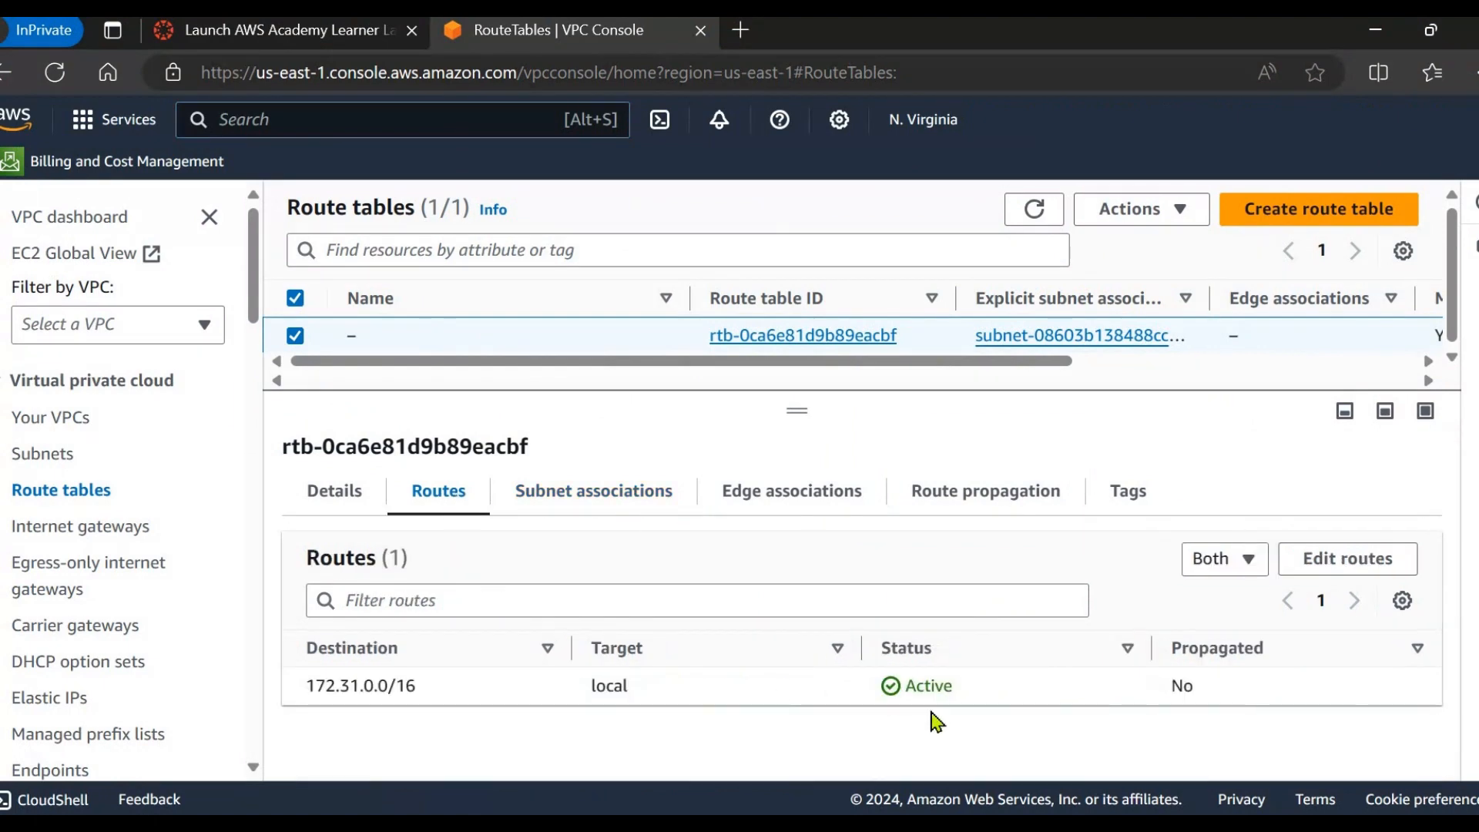
{"action": "left_click_drag", "start_coordinate": [344, 716], "coordinate": [419, 703]}
{"action": "left_click", "coordinate": [332, 722]}
{"action": "left_click_drag", "start_coordinate": [291, 695], "coordinate": [418, 687]}
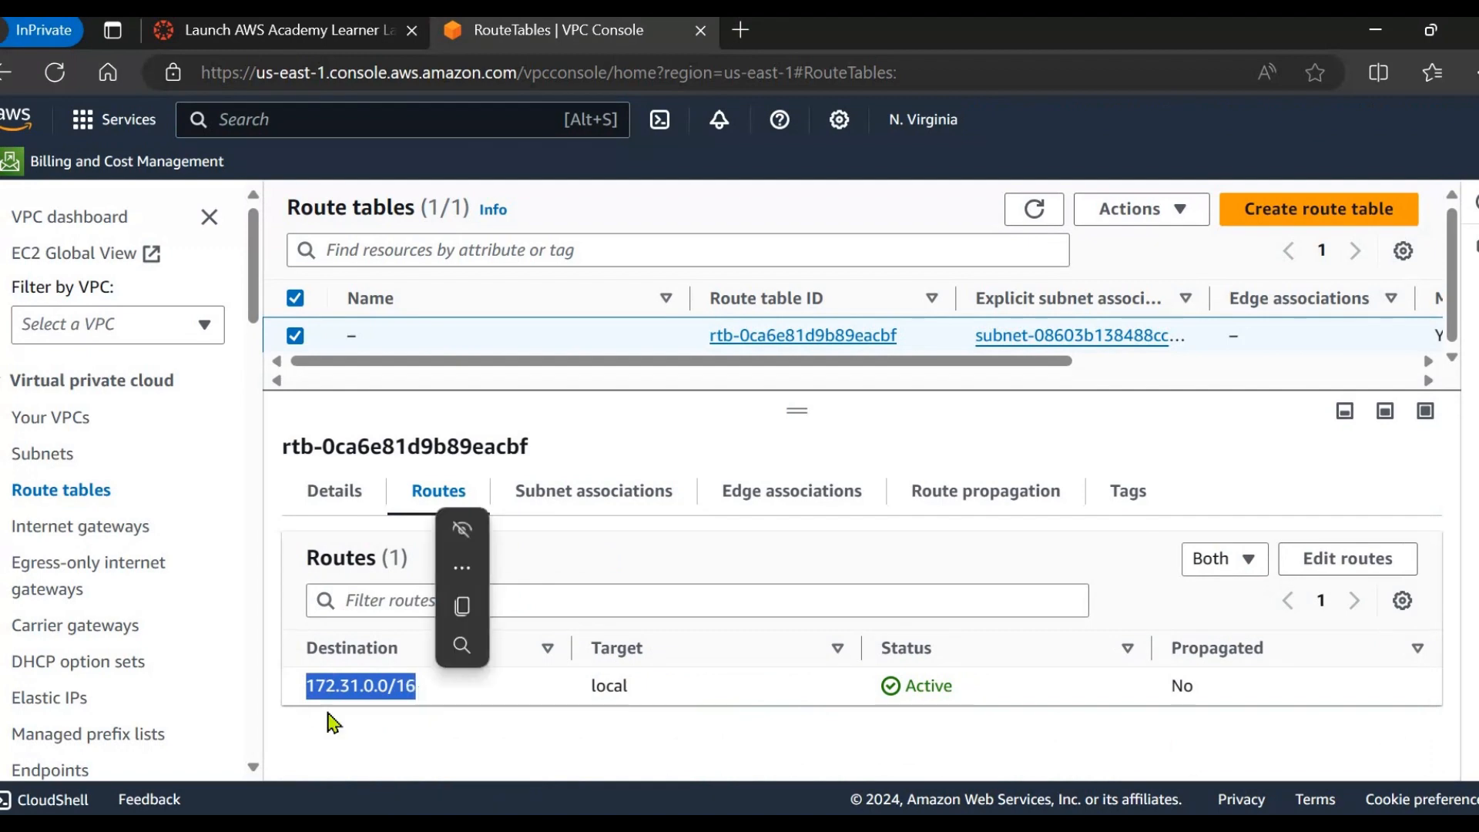
{"action": "left_click", "coordinate": [1348, 559]}
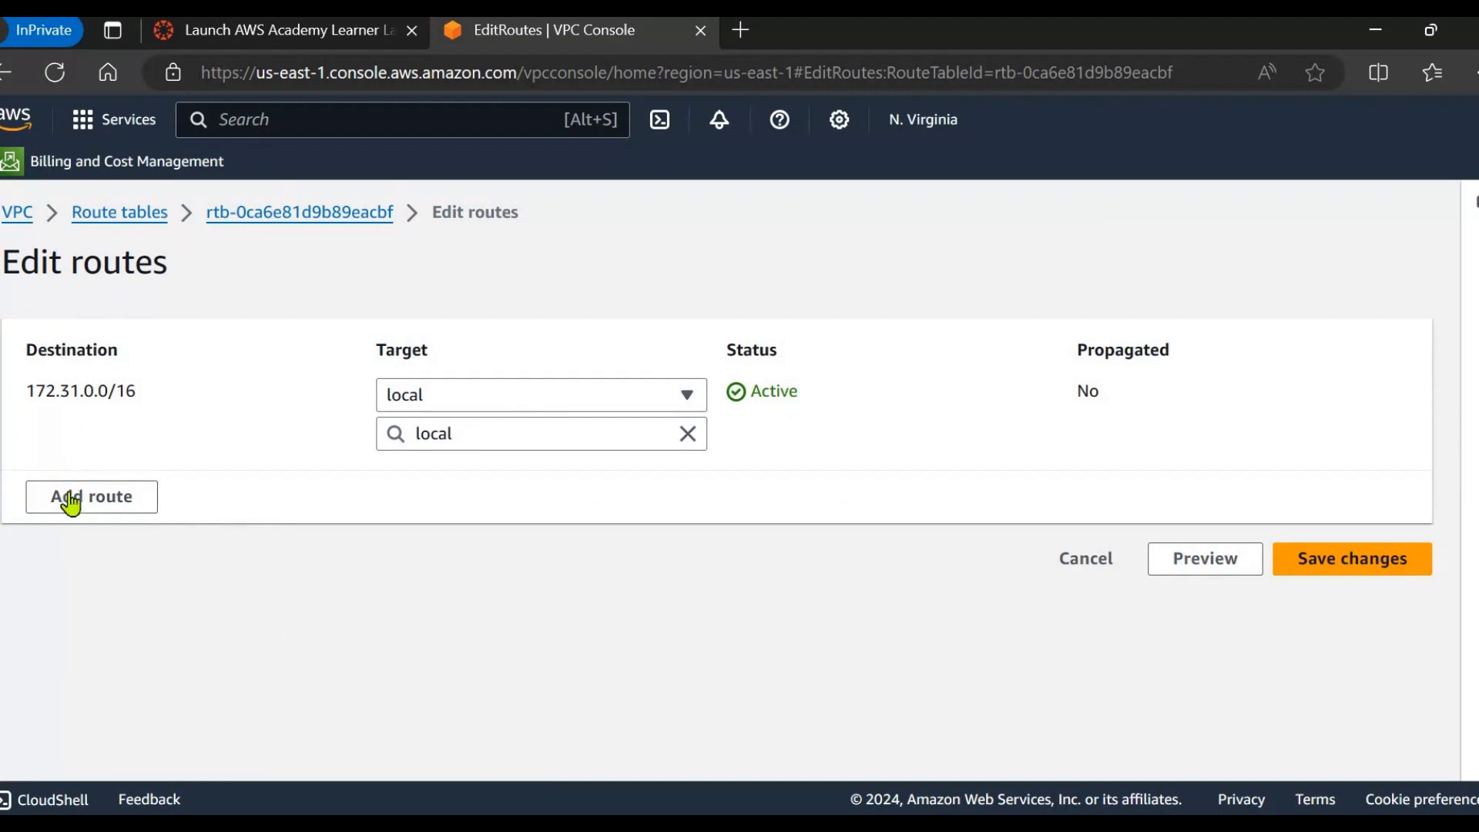
Add and save a route for 0.0.0.0/0 targeting internet gateway igw-0e412df02dcf79c65.
{"action": "left_click", "coordinate": [71, 499]}
{"action": "left_click", "coordinate": [107, 487]}
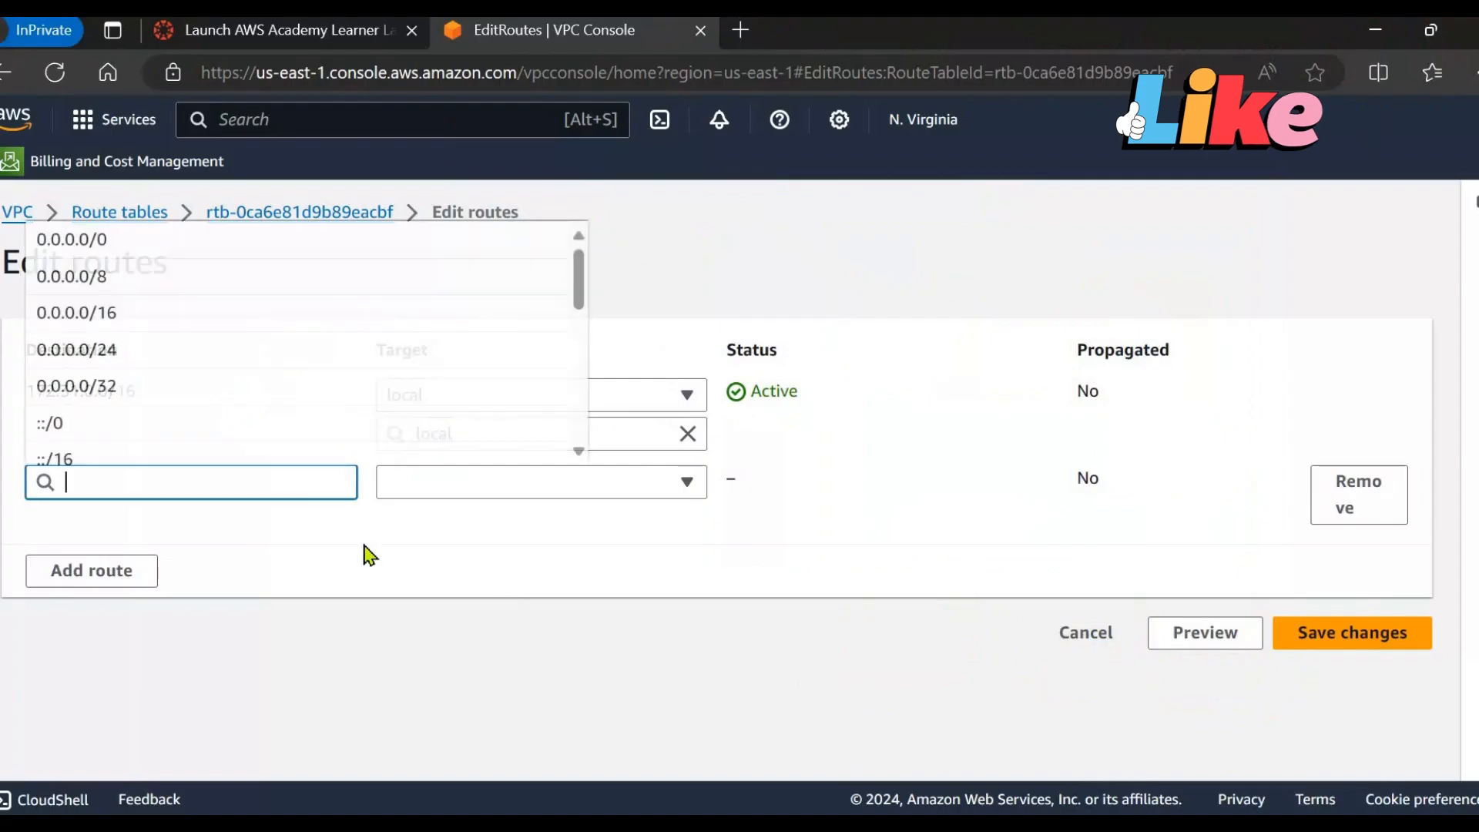
{"action": "left_click", "coordinate": [121, 240]}
{"action": "left_click", "coordinate": [515, 483]}
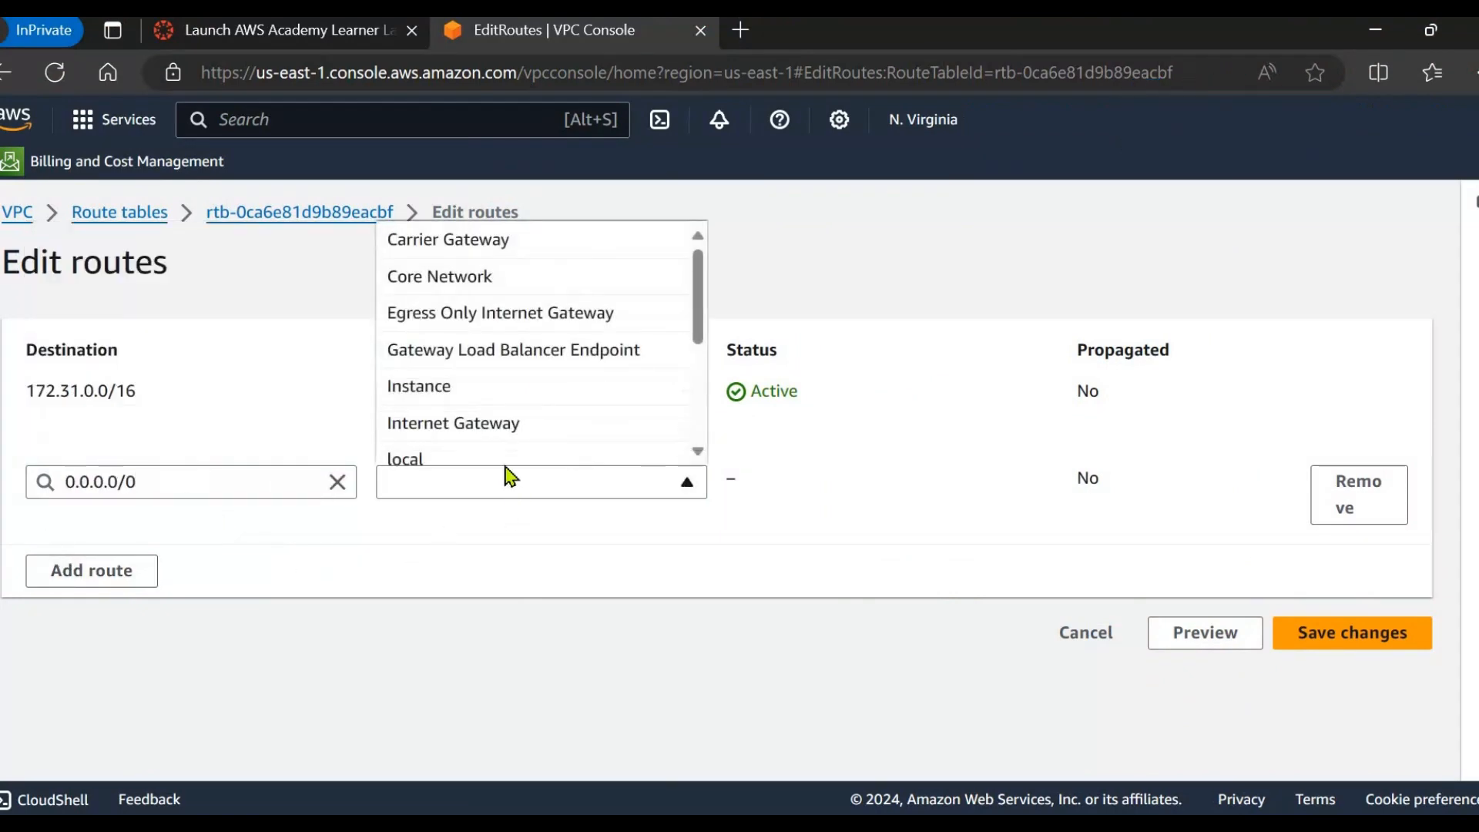
{"action": "left_click", "coordinate": [489, 423]}
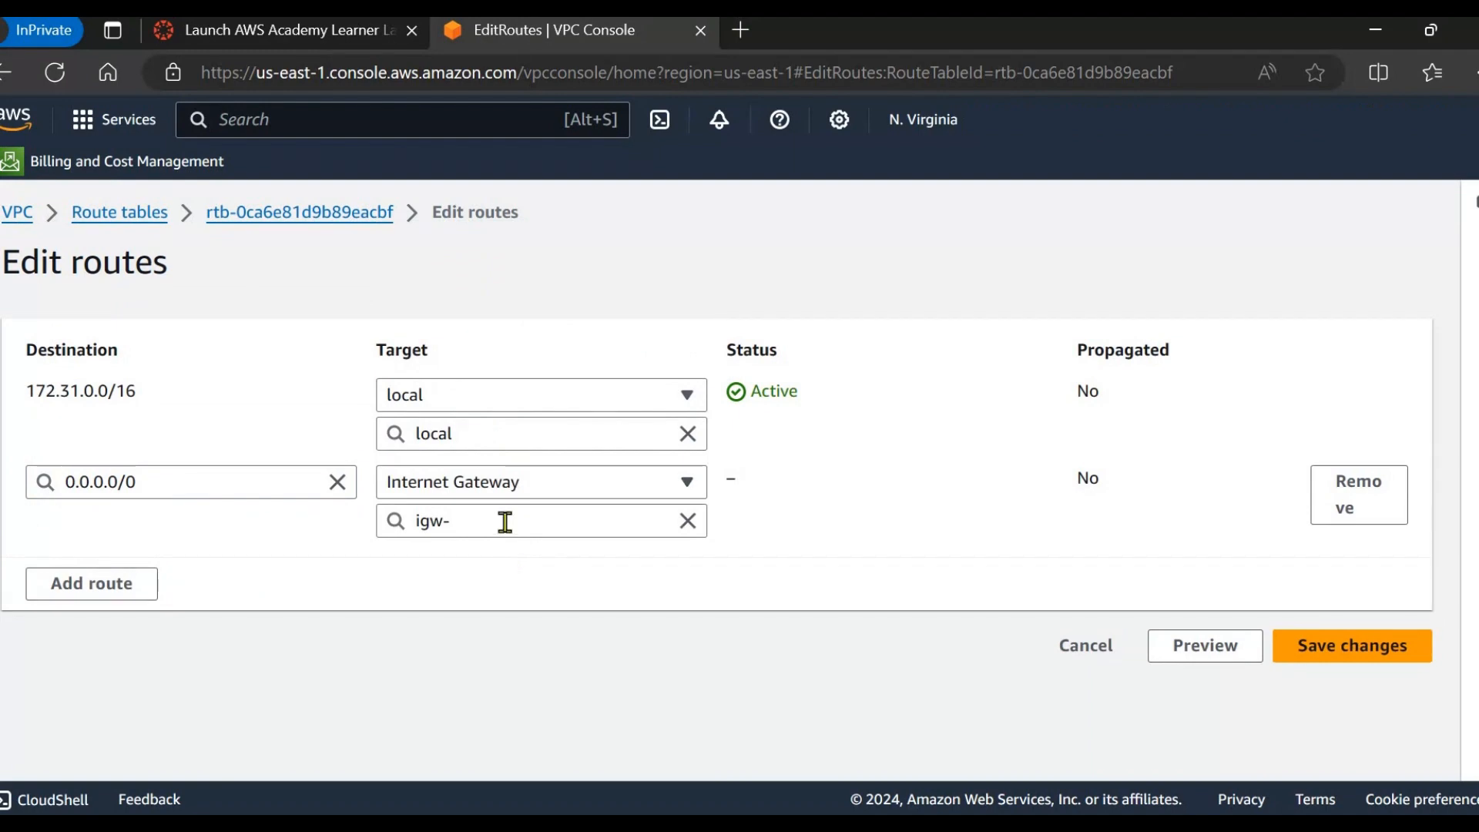
{"action": "left_click", "coordinate": [505, 521]}
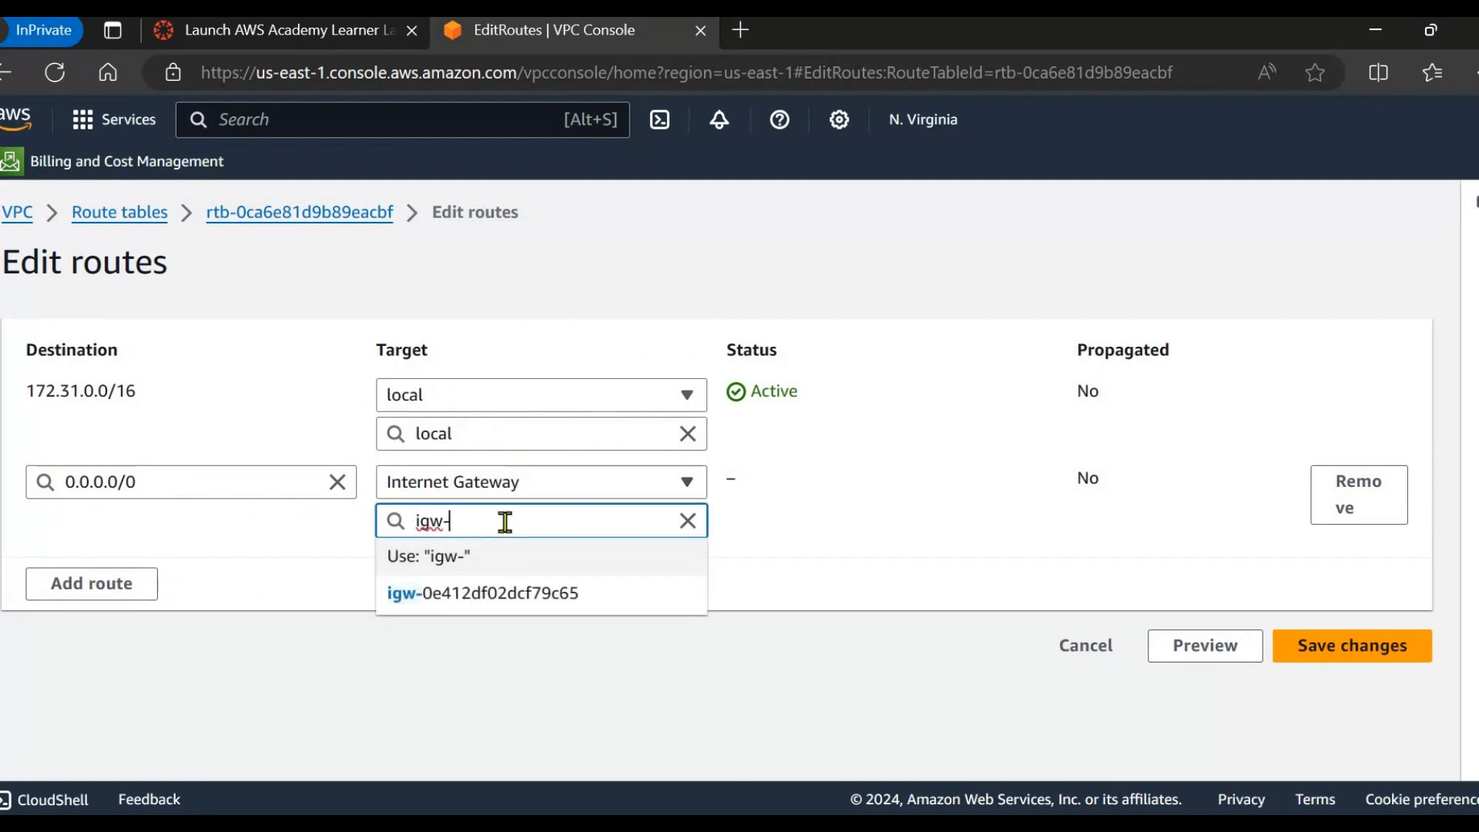
{"action": "left_click", "coordinate": [579, 614]}
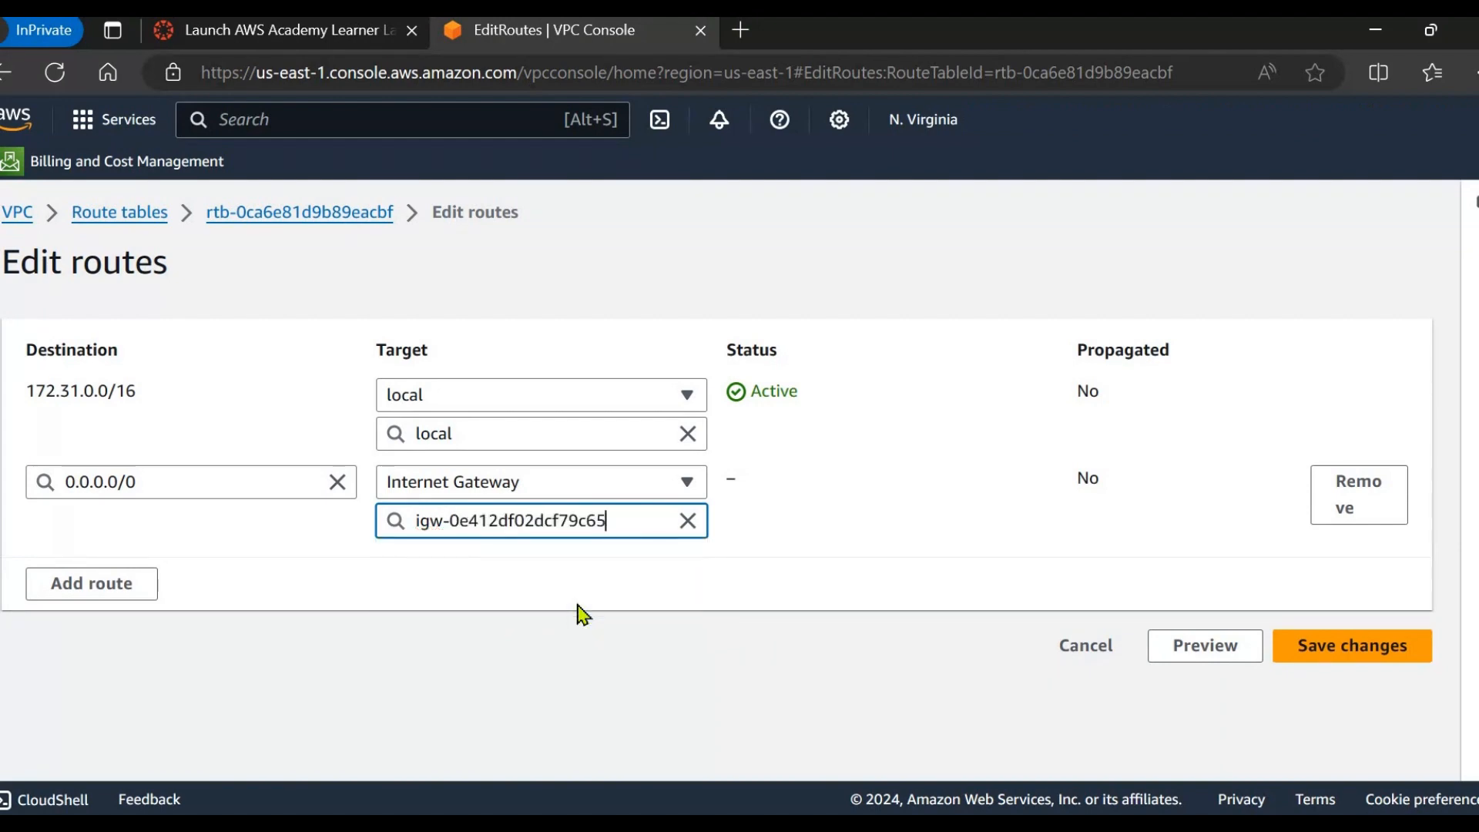
{"action": "left_click", "coordinate": [1372, 650]}
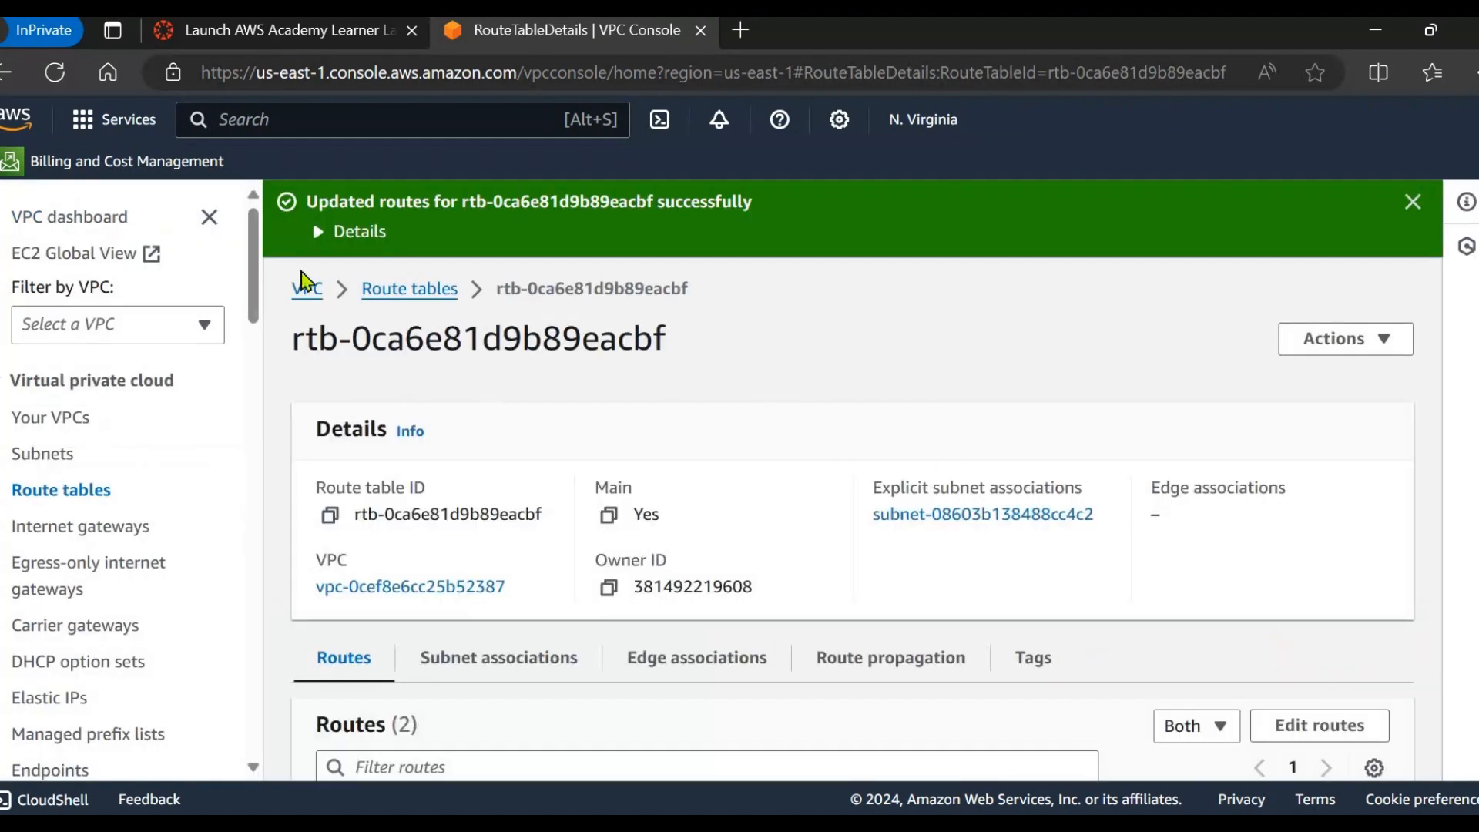
Review the 172.31.16.0/20 subnet association and the active 0.0.0.0/0 internet route.
{"action": "scroll", "coordinate": [617, 611], "scroll_direction": "down", "scroll_amount": 2}
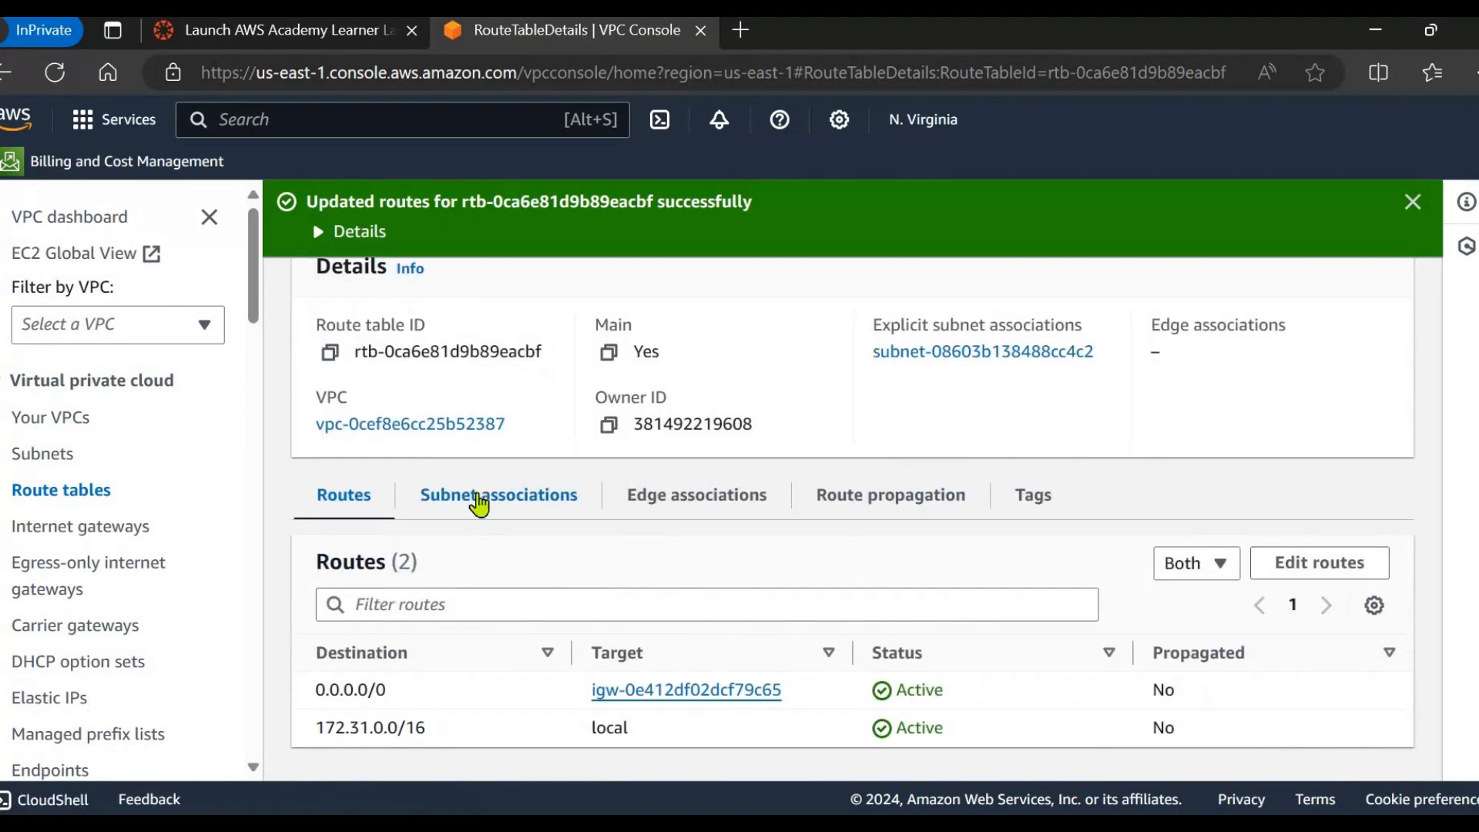
{"action": "left_click", "coordinate": [480, 500]}
{"action": "scroll", "coordinate": [602, 694], "scroll_direction": "down", "scroll_amount": 2}
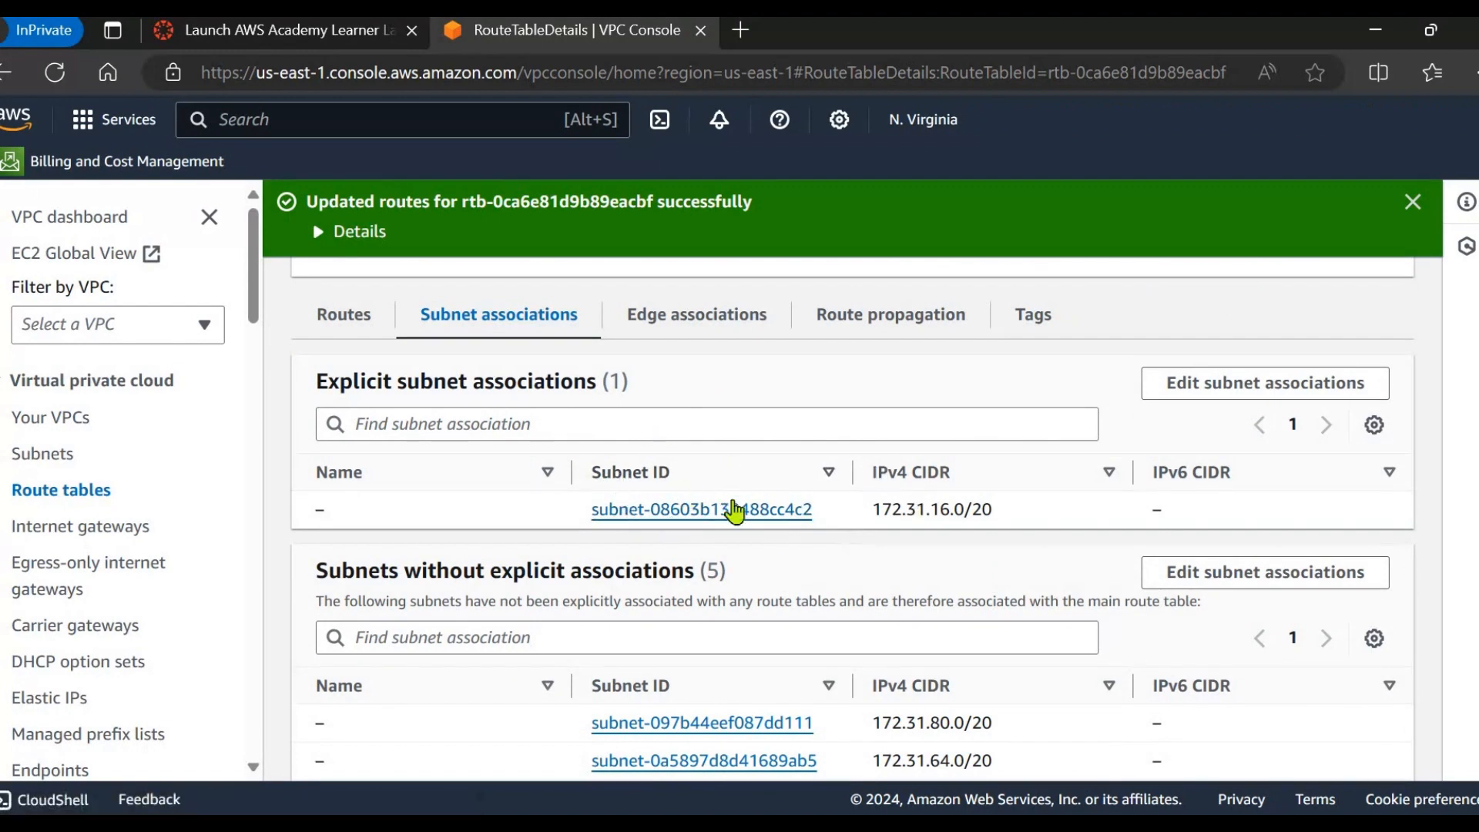
{"action": "scroll", "coordinate": [730, 508], "scroll_direction": "up", "scroll_amount": 4}
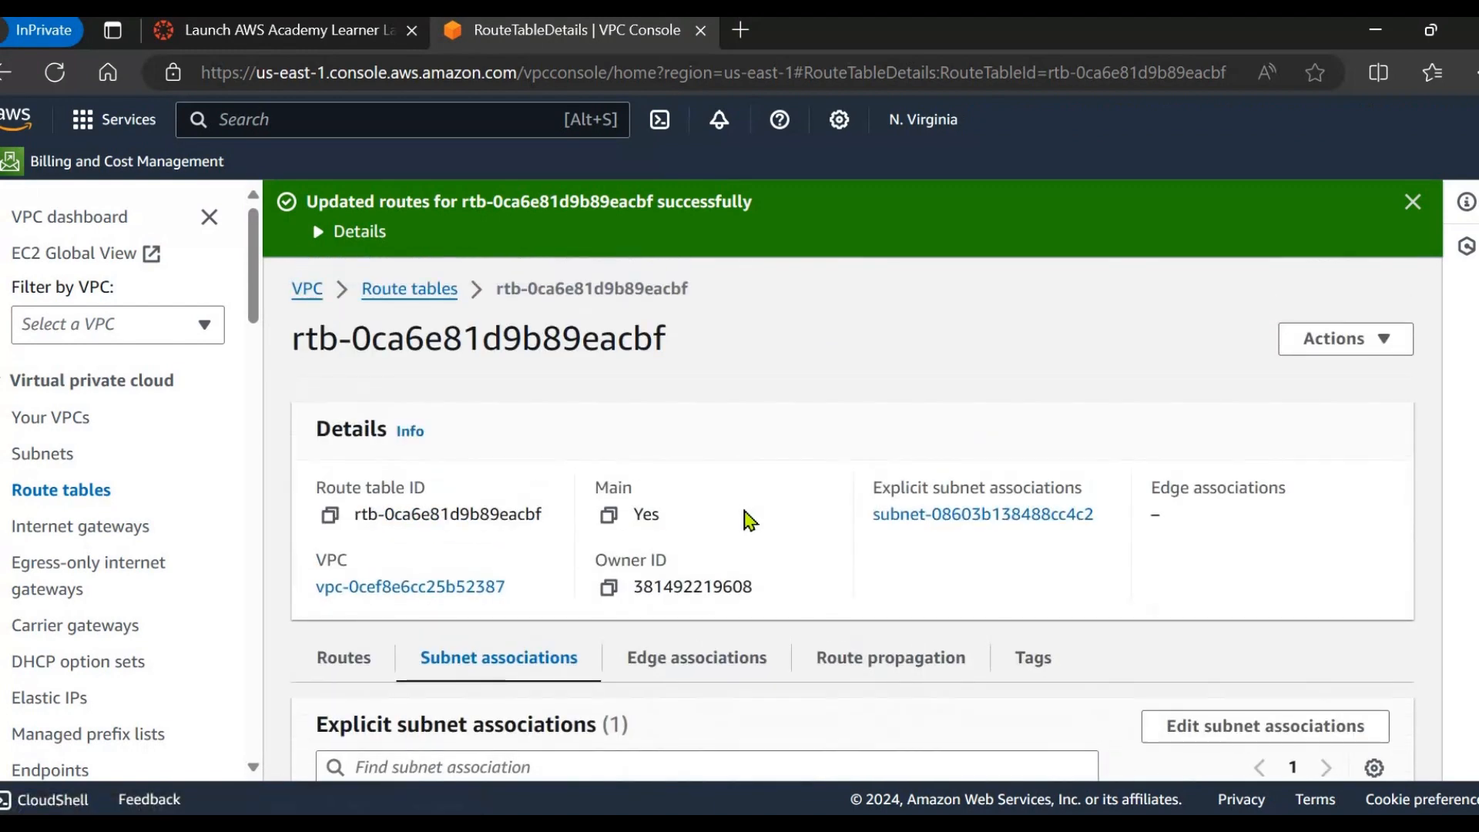
{"action": "scroll", "coordinate": [753, 541], "scroll_direction": "down", "scroll_amount": 3}
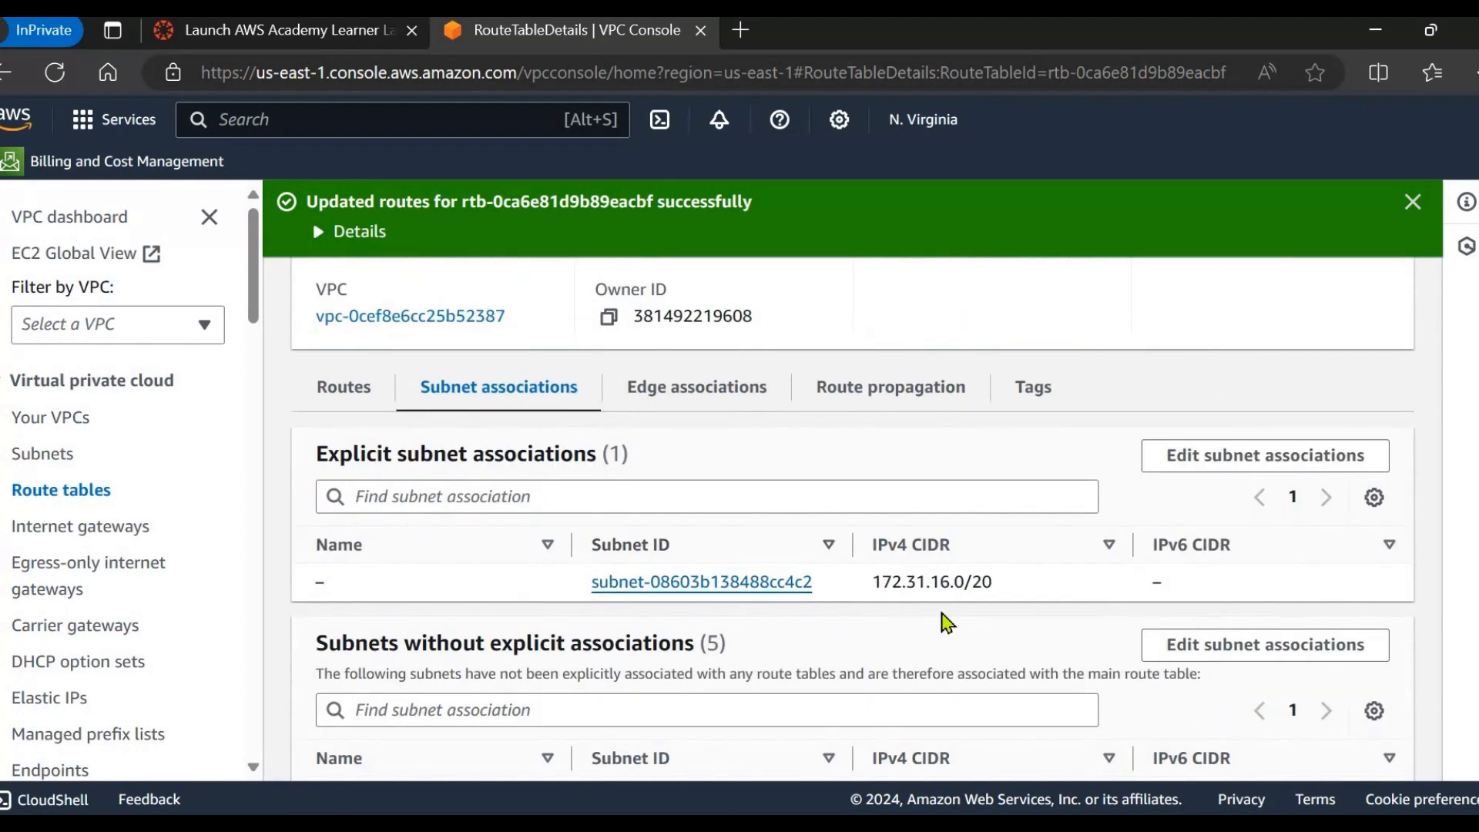
{"action": "scroll", "coordinate": [946, 621], "scroll_direction": "up", "scroll_amount": 2}
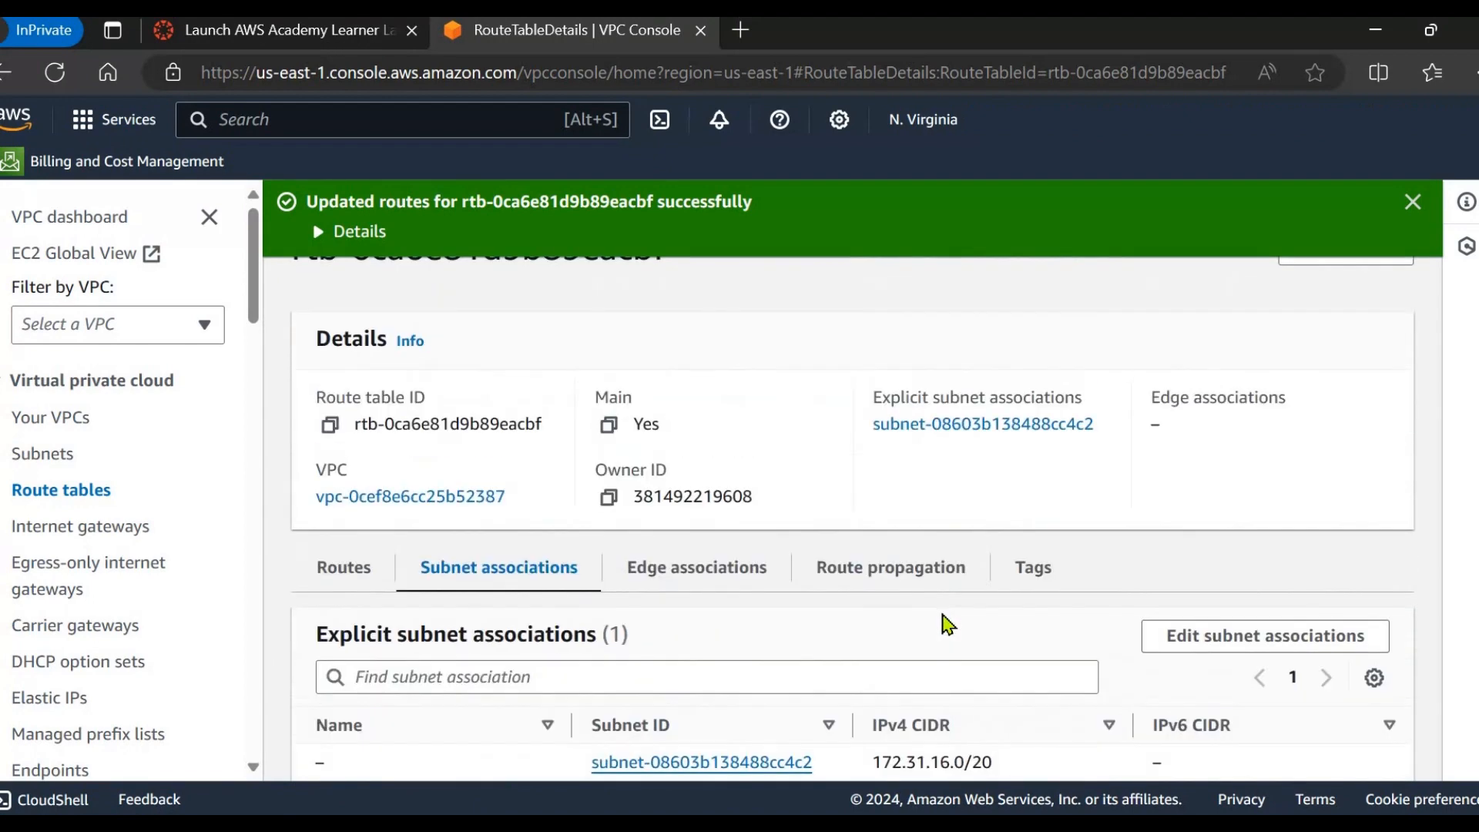
{"action": "scroll", "coordinate": [924, 629], "scroll_direction": "down", "scroll_amount": 1}
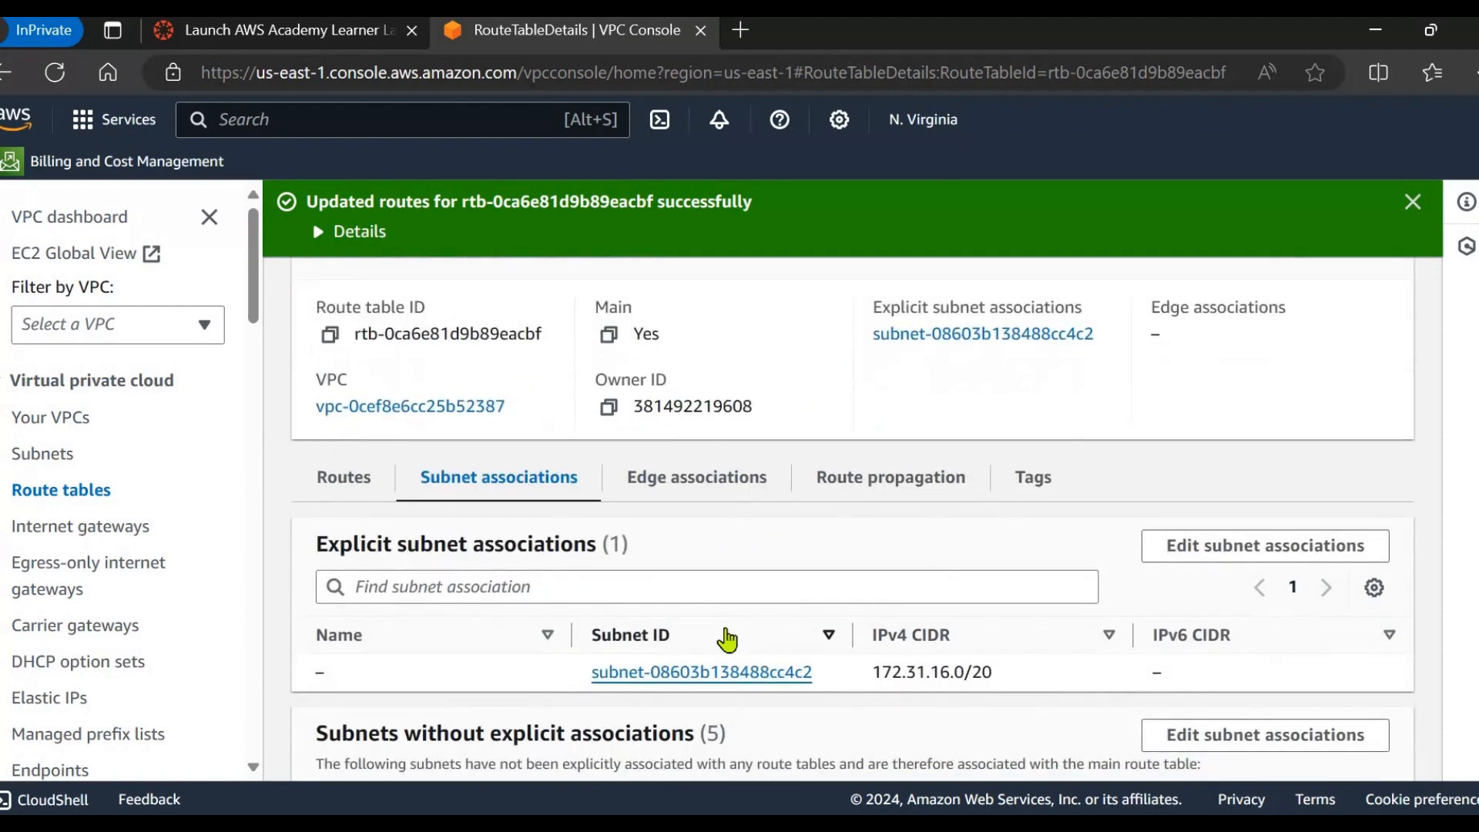
Go to the Security groups list.
{"action": "scroll", "coordinate": [770, 647], "scroll_direction": "down", "scroll_amount": 2}
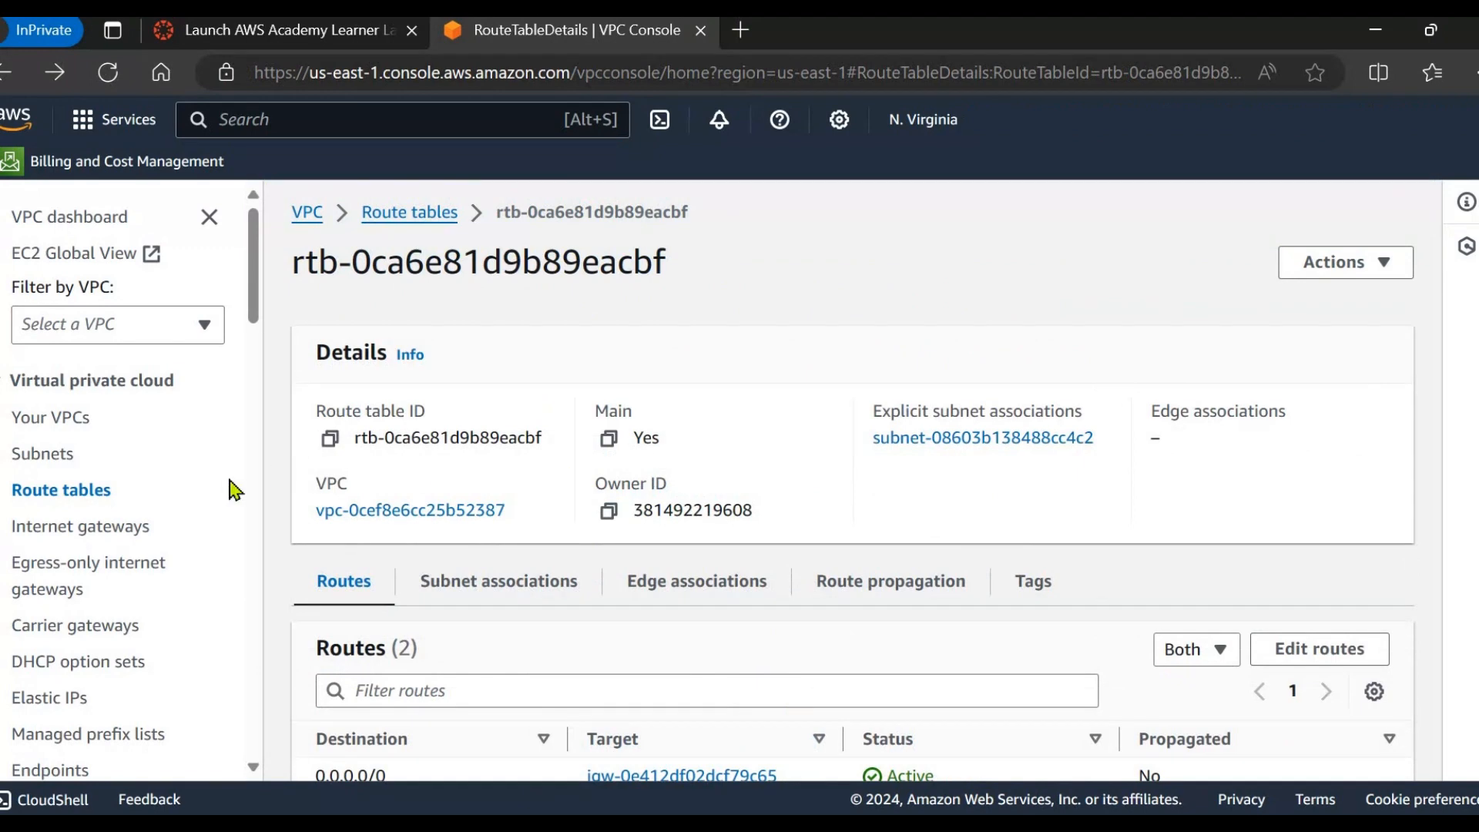
{"action": "scroll", "coordinate": [108, 570], "scroll_direction": "down", "scroll_amount": 5}
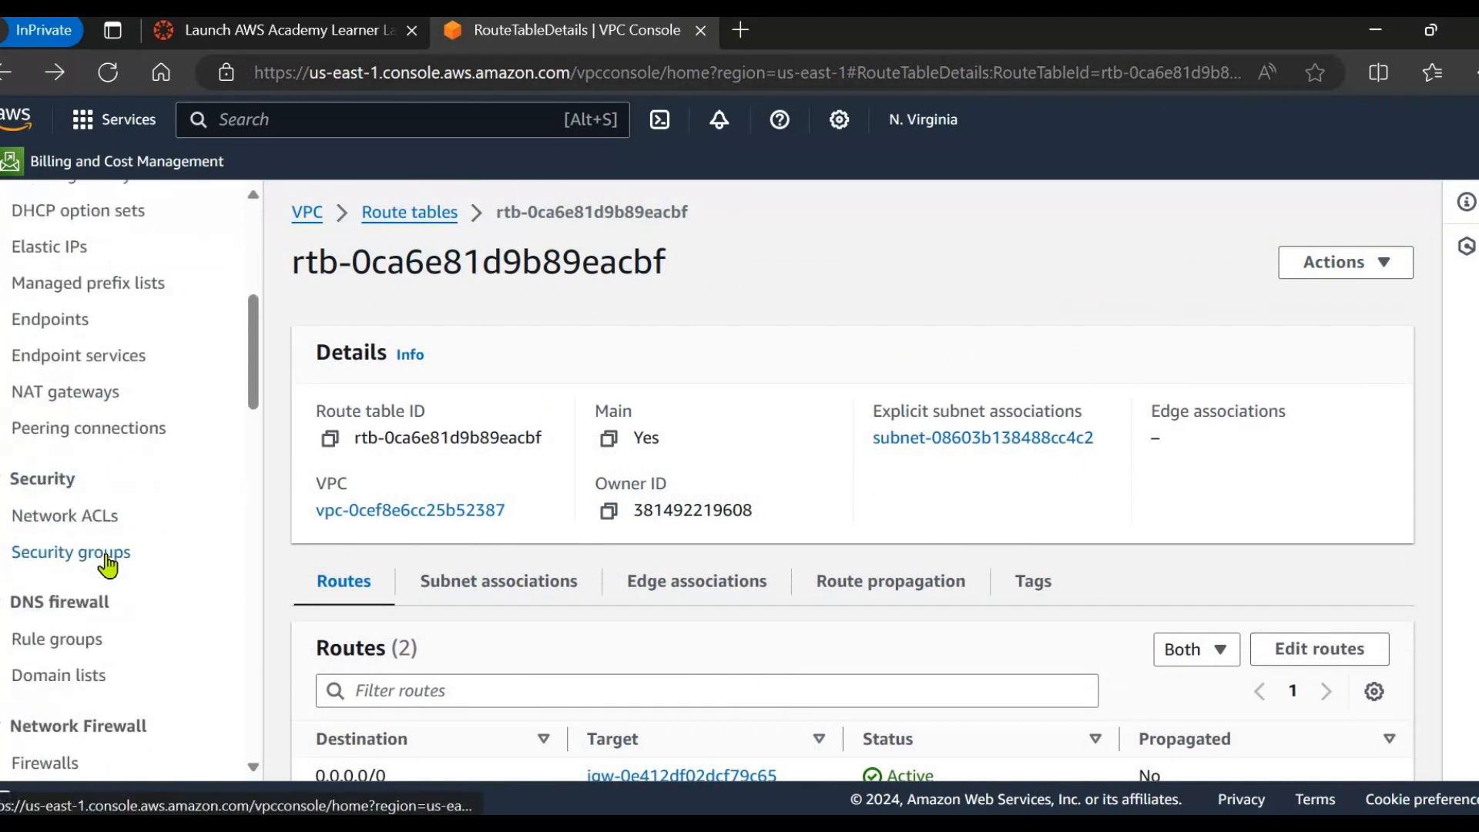
{"action": "left_click", "coordinate": [106, 556]}
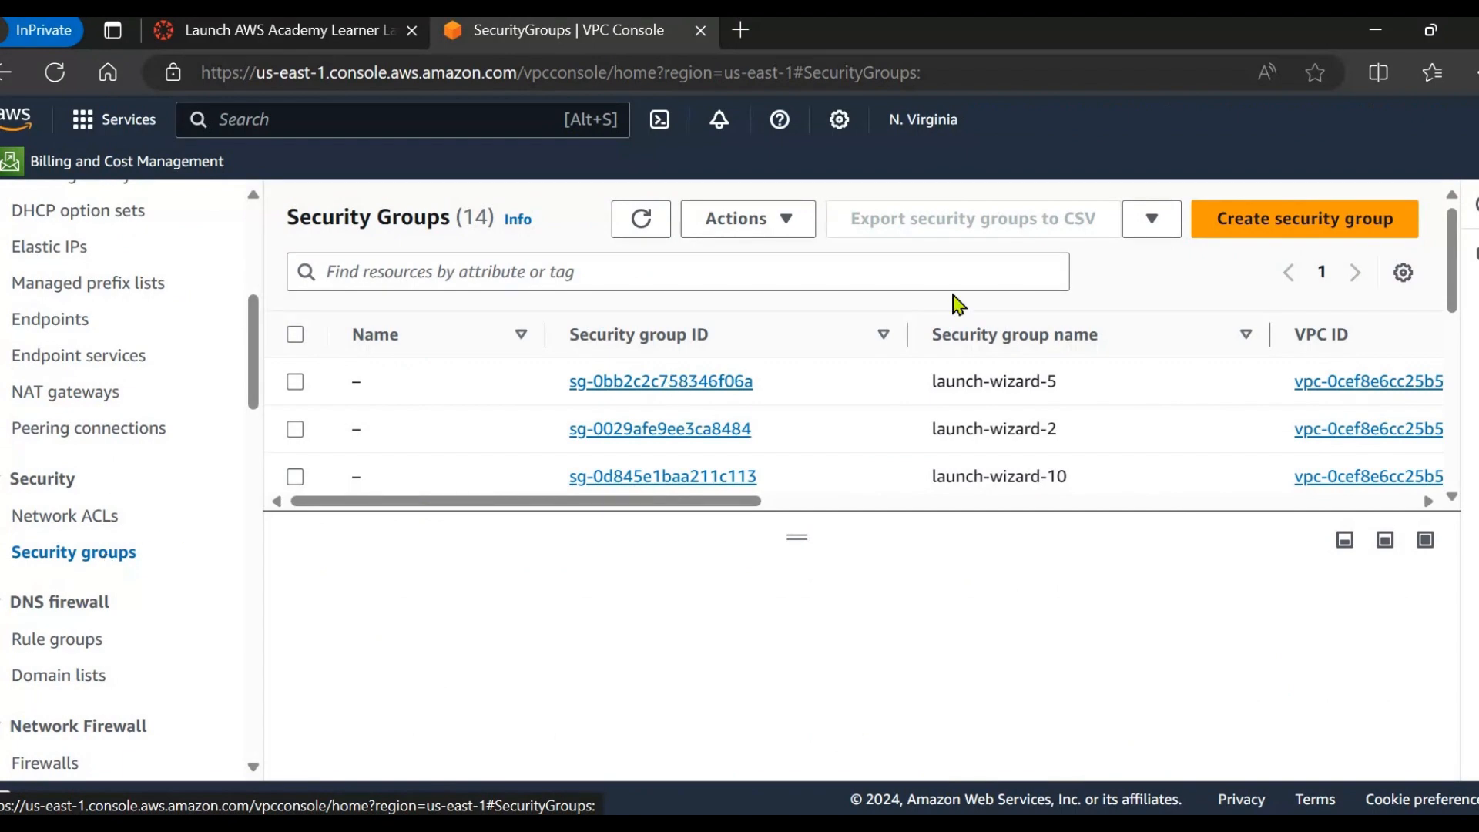
Start a new security group named demo-SG-ALB.
{"action": "left_click", "coordinate": [1240, 231]}
{"action": "scroll", "coordinate": [597, 489], "scroll_direction": "down", "scroll_amount": 10}
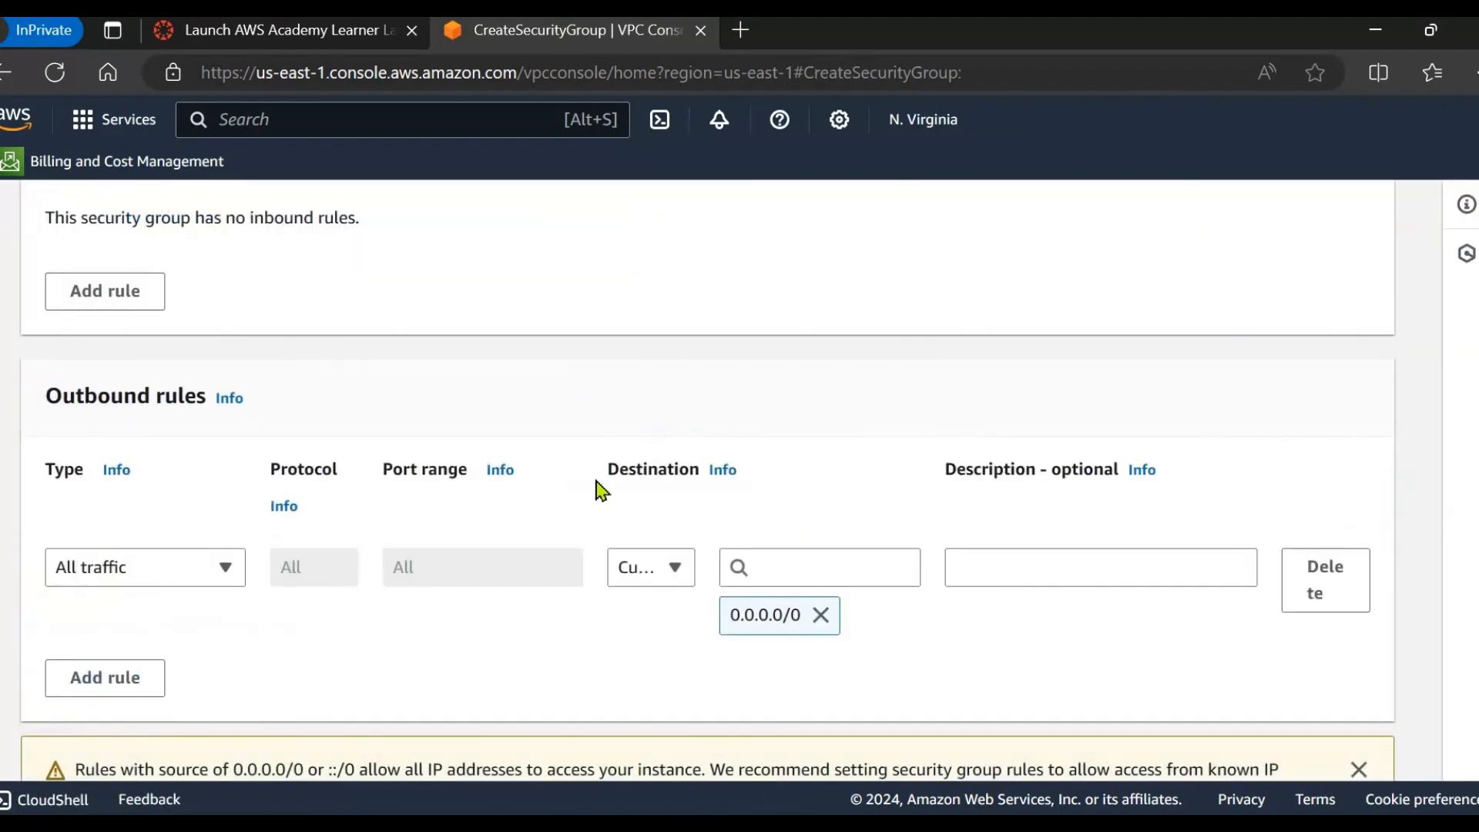
{"action": "scroll", "coordinate": [269, 431], "scroll_direction": "up", "scroll_amount": 4}
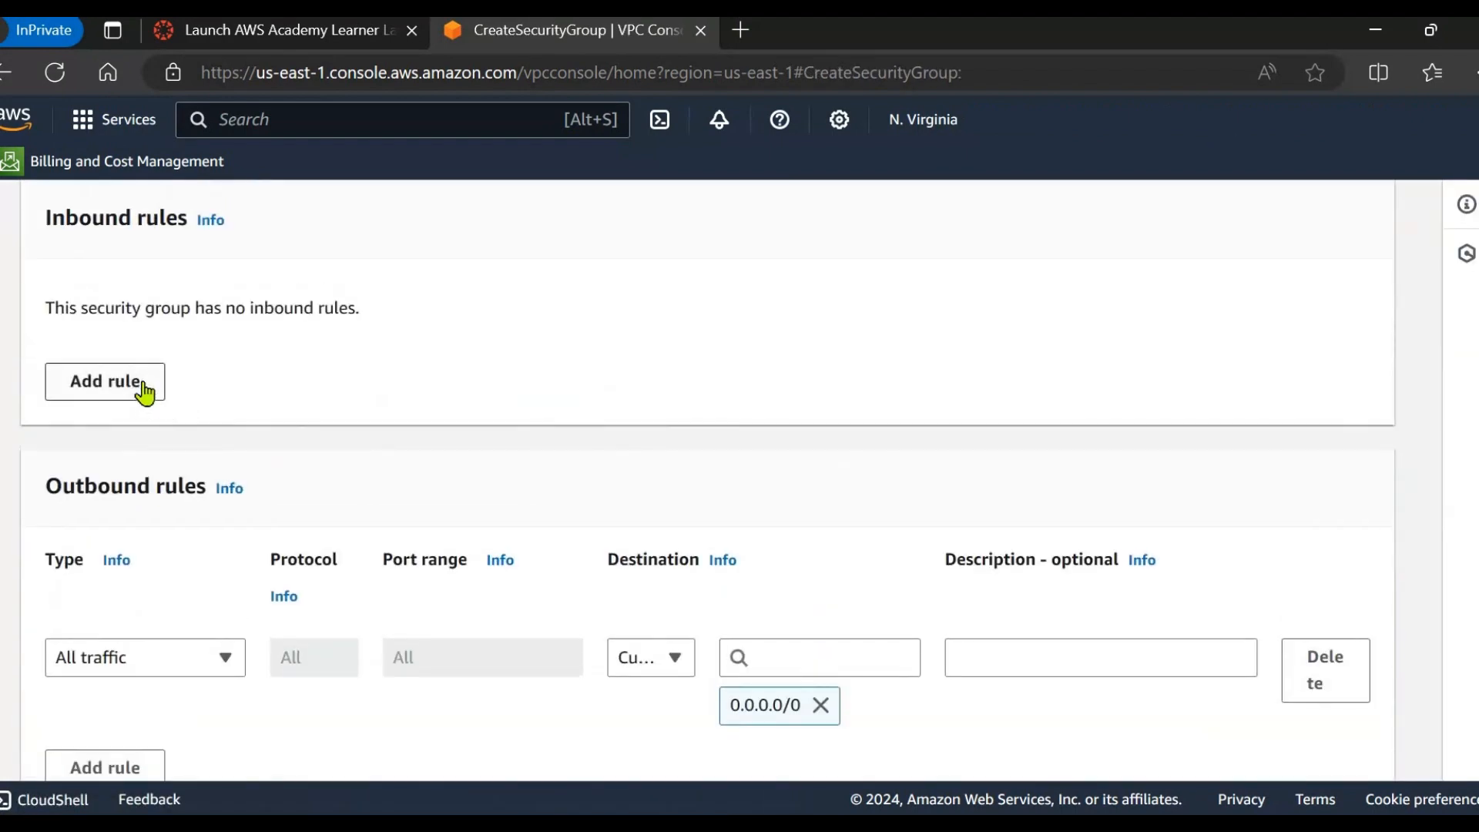
{"action": "scroll", "coordinate": [317, 462], "scroll_direction": "up", "scroll_amount": 2}
{"action": "scroll", "coordinate": [164, 358], "scroll_direction": "up", "scroll_amount": 5}
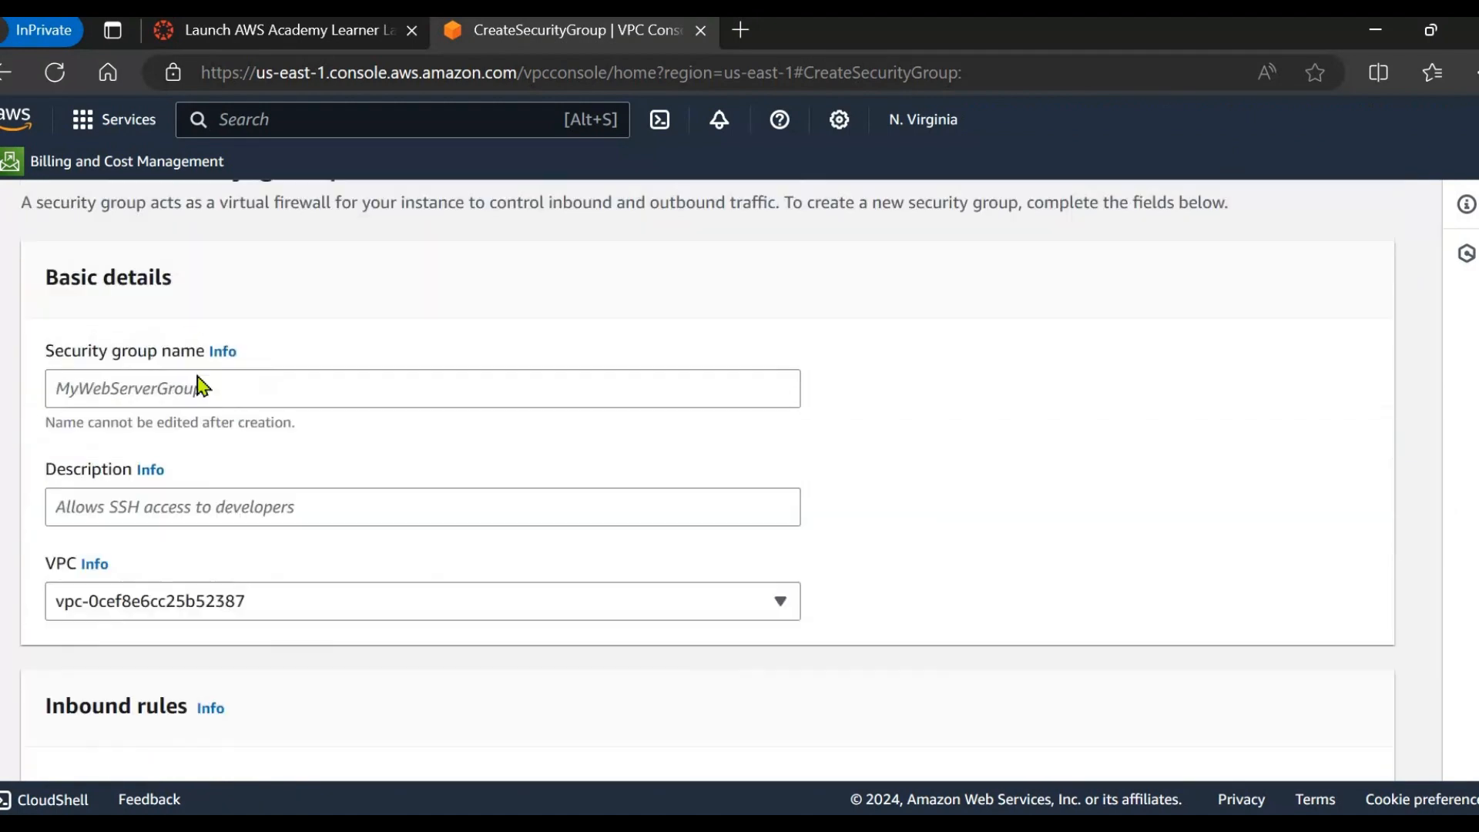
{"action": "left_click", "coordinate": [203, 504]}
{"action": "type", "text": "demo-SG-ALB"}
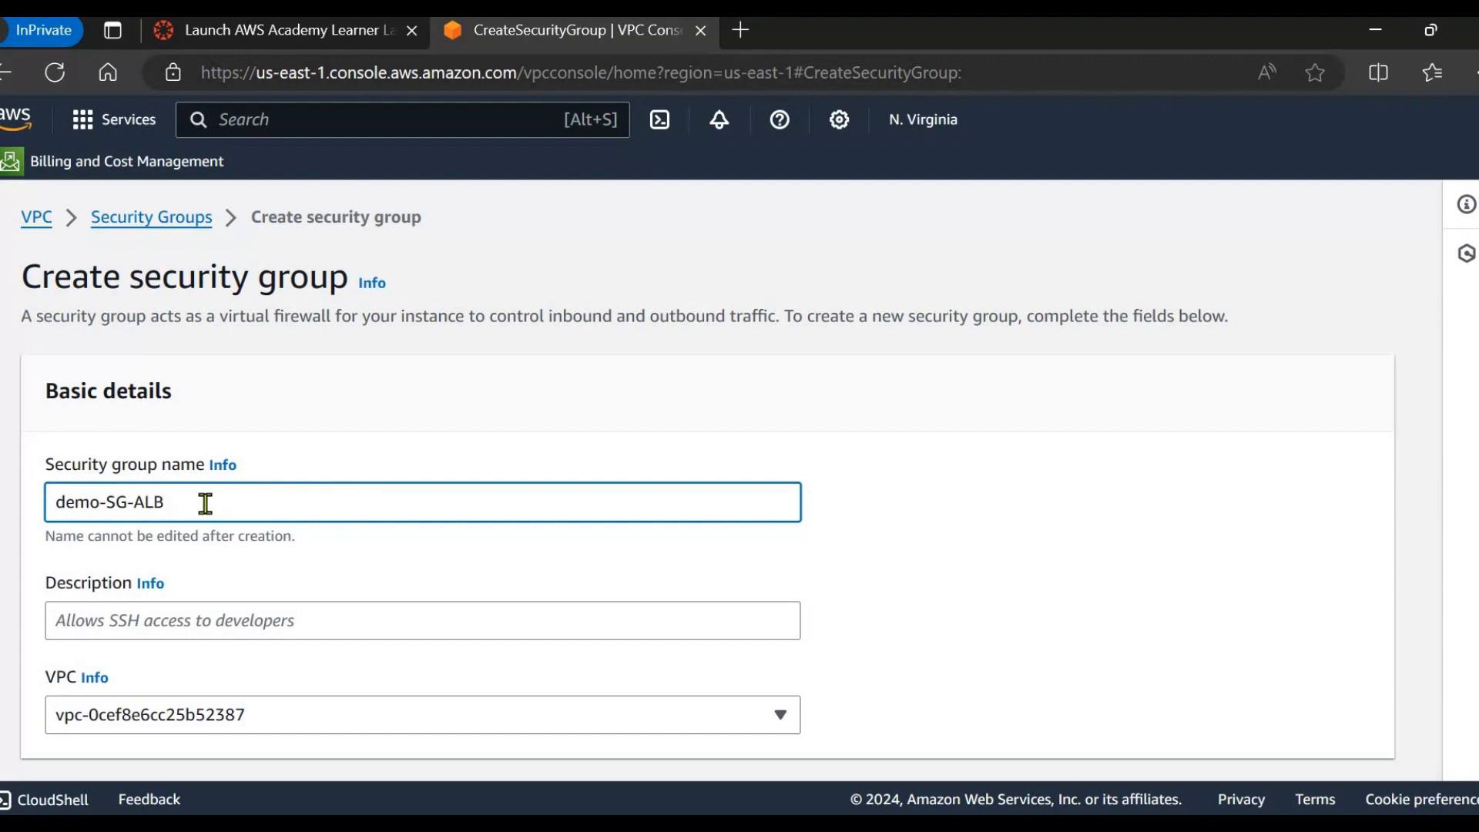
{"action": "scroll", "coordinate": [205, 503], "scroll_direction": "down", "scroll_amount": 1}
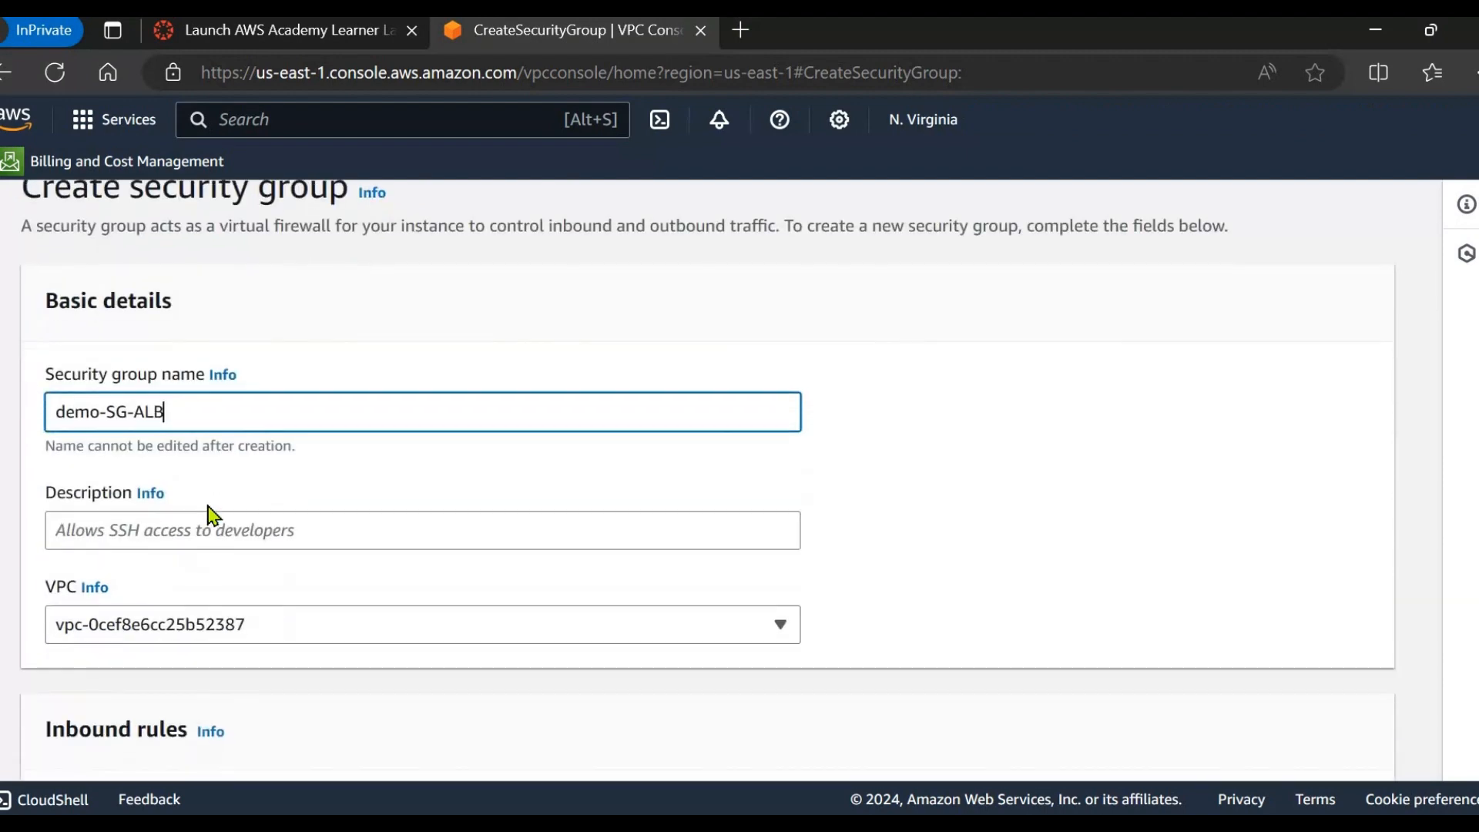
{"action": "scroll", "coordinate": [143, 457], "scroll_direction": "down", "scroll_amount": 1}
Copy the name demo-SG-ALB into the description.
{"action": "left_click", "coordinate": [128, 443]}
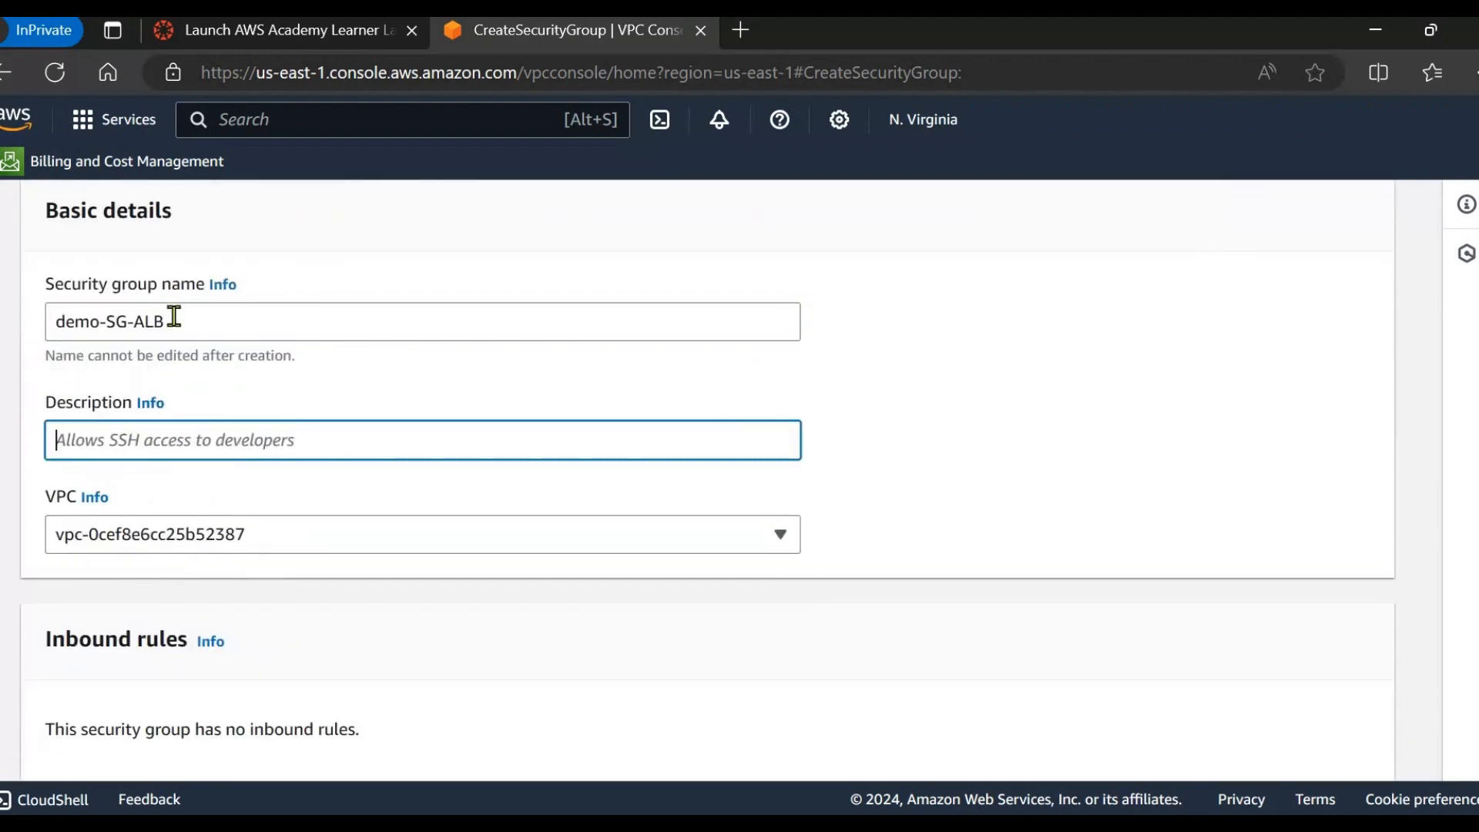
{"action": "triple_click", "coordinate": [67, 322]}
{"action": "key", "text": "ctrl+c"}
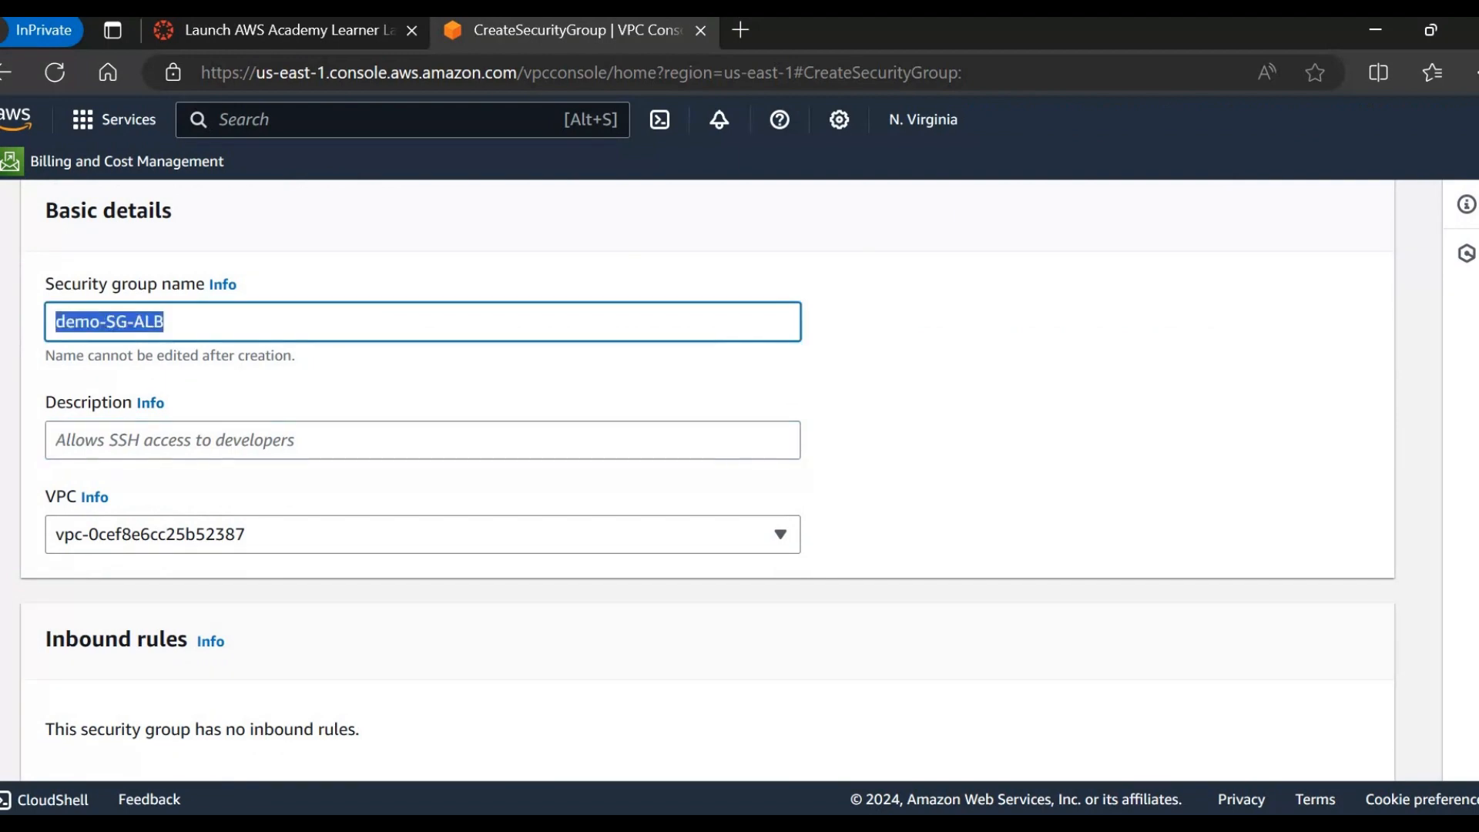
{"action": "left_click", "coordinate": [62, 437]}
{"action": "key", "text": "ctrl+v"}
Add an inbound rule row and check the load balancer diagram in the slides.
{"action": "scroll", "coordinate": [116, 495], "scroll_direction": "down", "scroll_amount": 1}
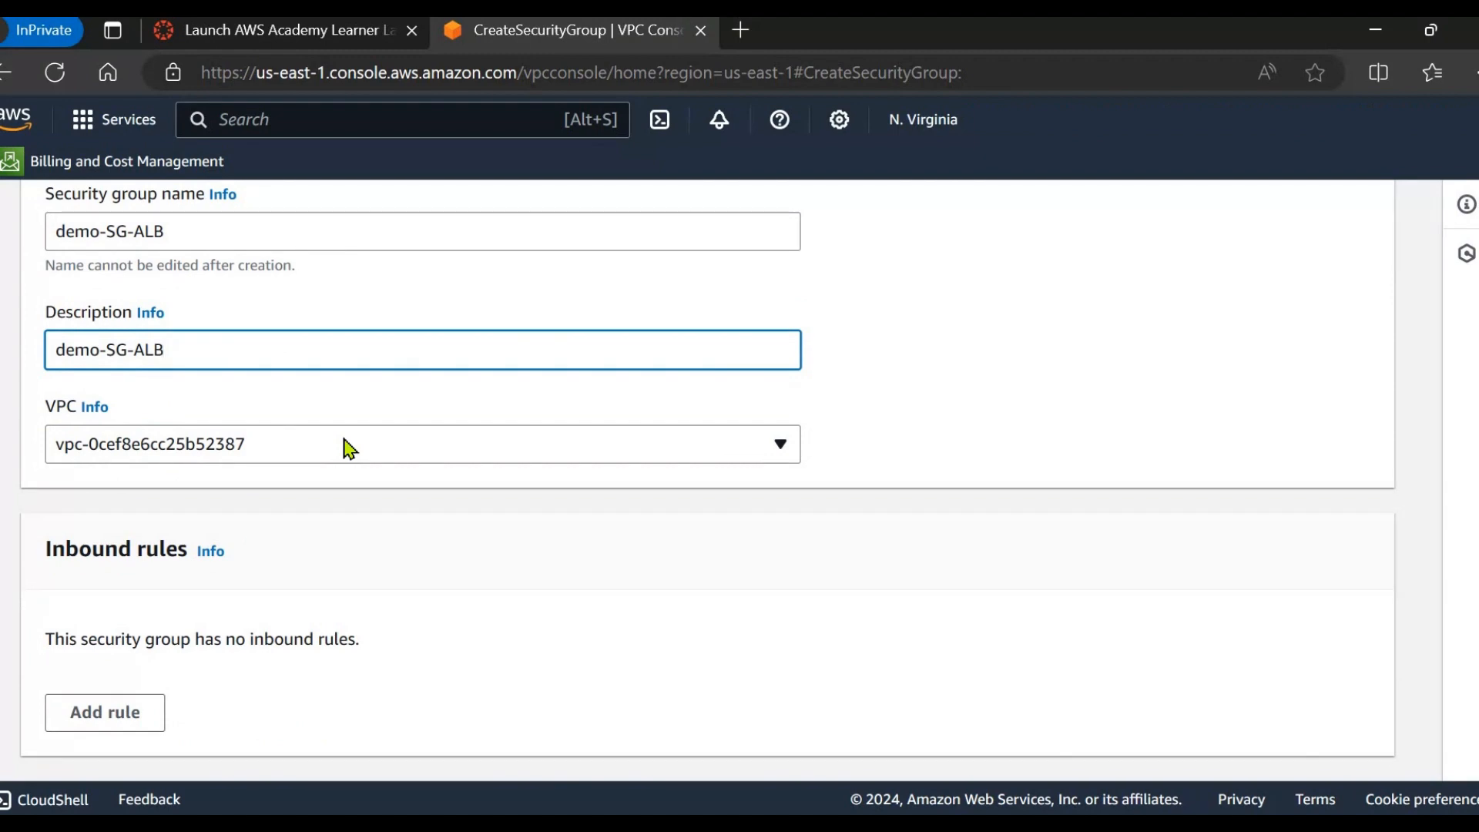
{"action": "scroll", "coordinate": [374, 504], "scroll_direction": "down", "scroll_amount": 2}
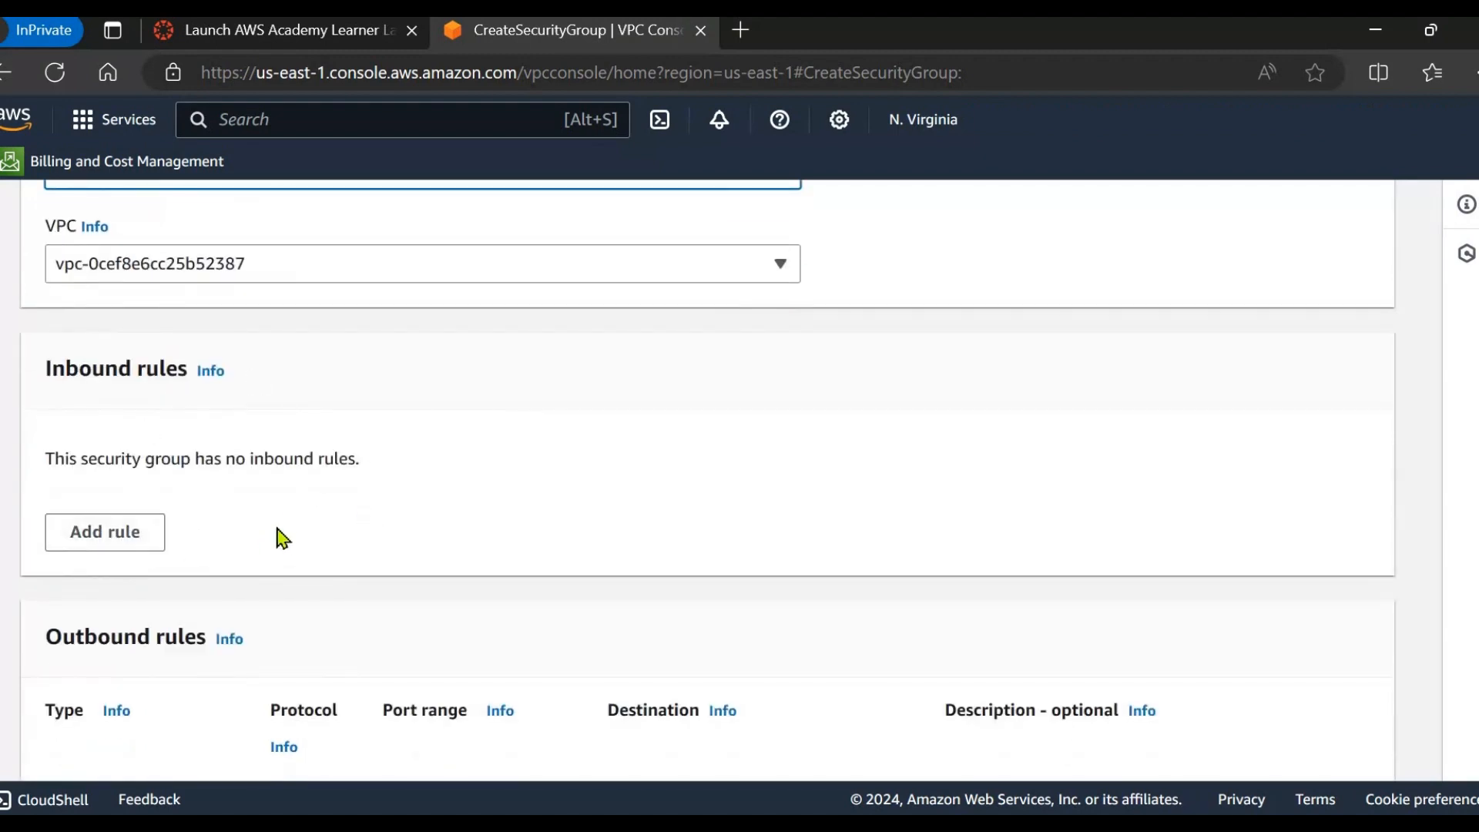
{"action": "left_click", "coordinate": [122, 531]}
{"action": "scroll", "coordinate": [993, 764], "scroll_direction": "down", "scroll_amount": 1}
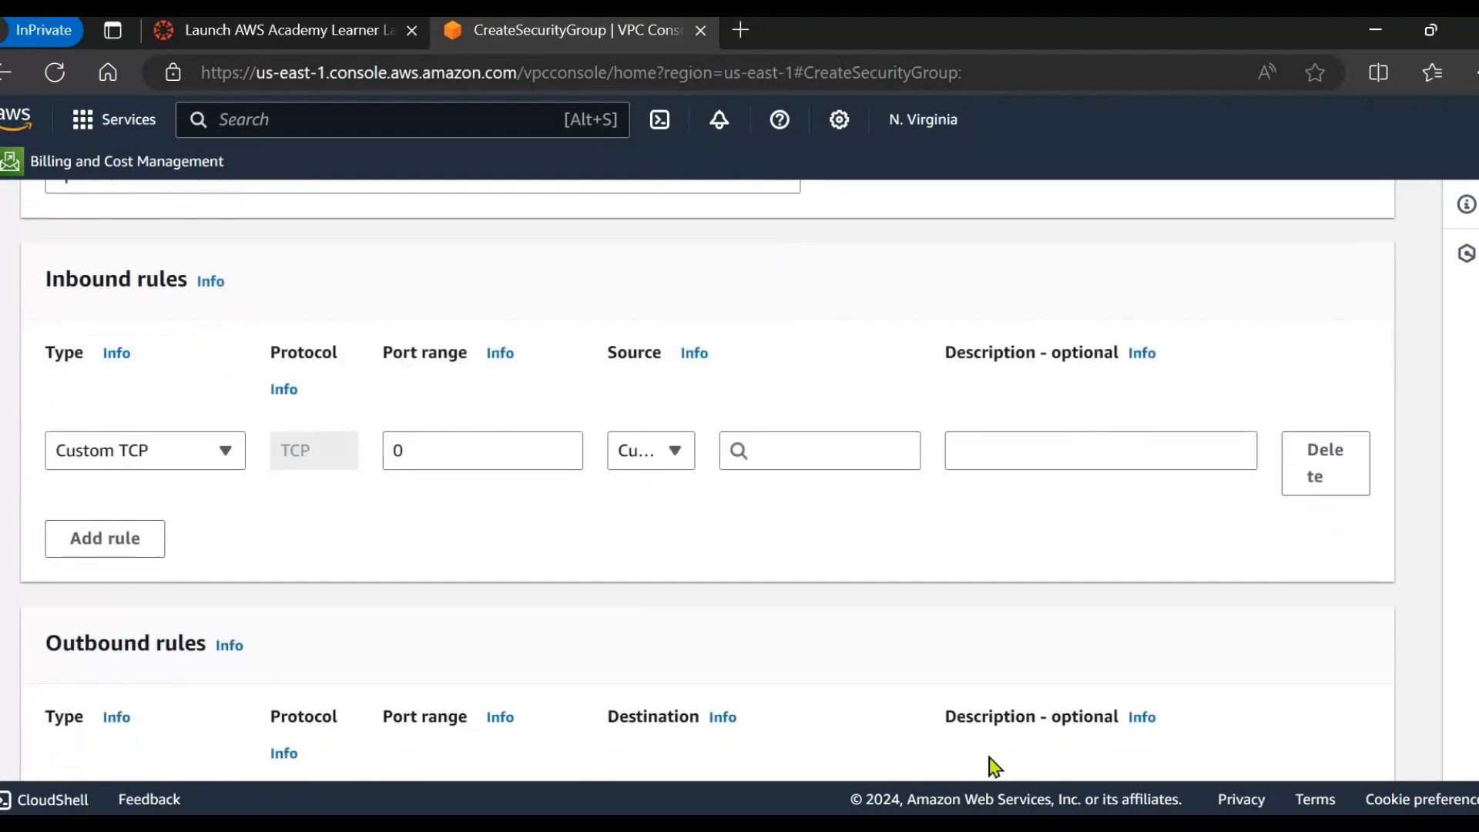
{"action": "key", "text": "alt+Tab"}
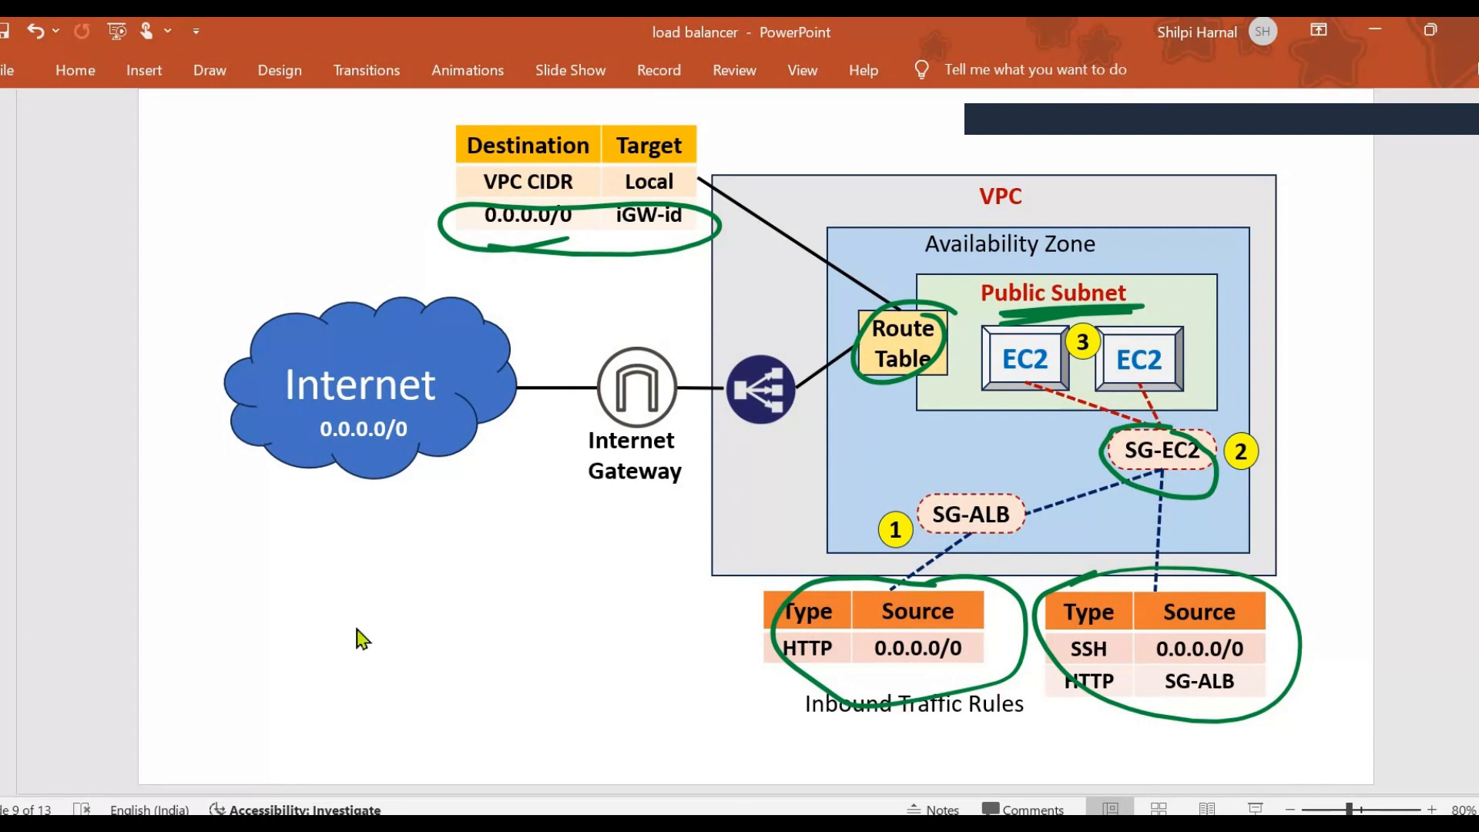
{"action": "key", "text": "alt+Tab"}
Make the inbound rule allow HTTP from 0.0.0.0/0.
{"action": "left_click", "coordinate": [202, 465]}
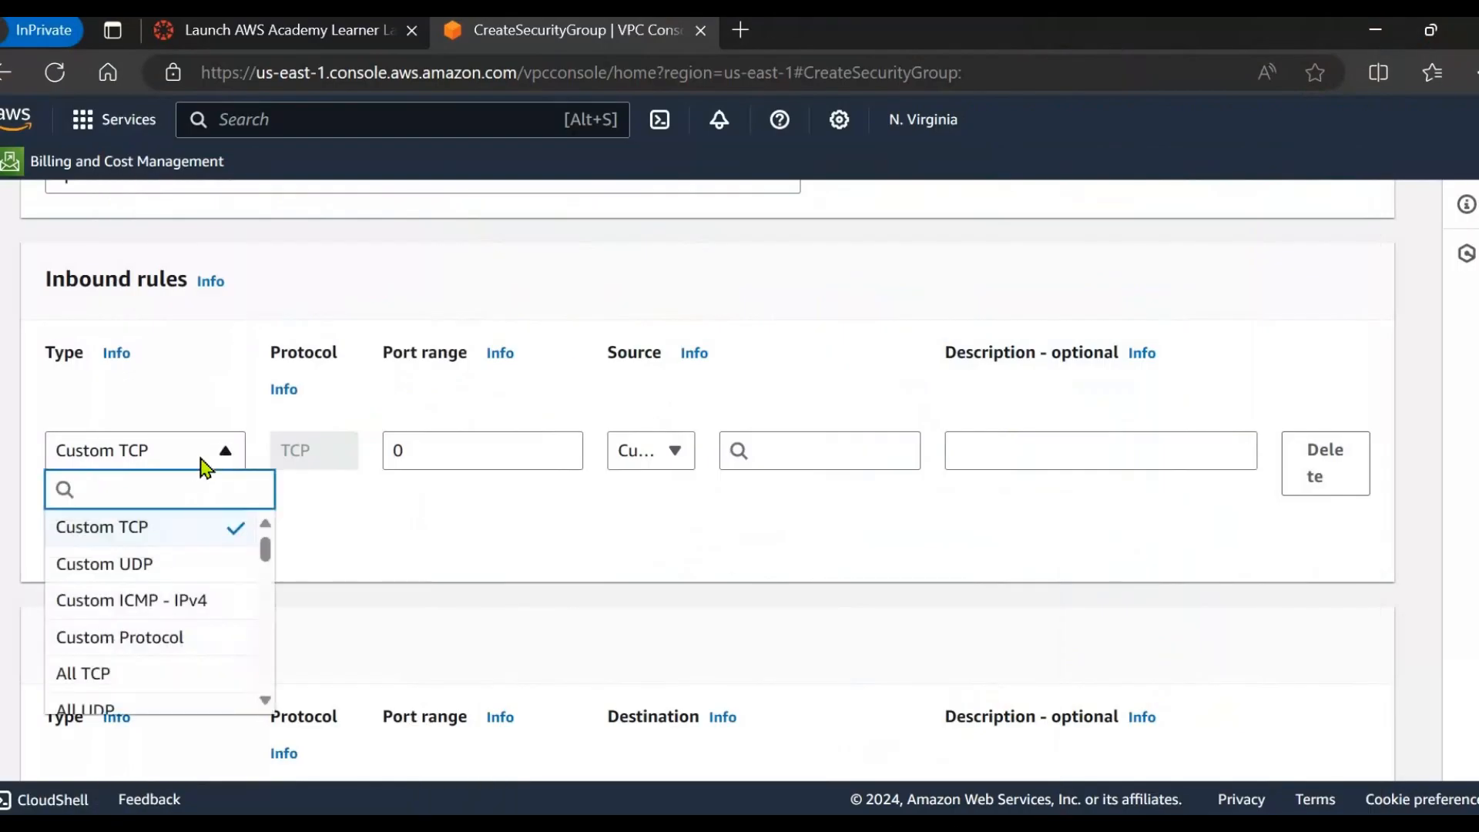
{"action": "scroll", "coordinate": [154, 647], "scroll_direction": "down", "scroll_amount": 4}
{"action": "scroll", "coordinate": [121, 647], "scroll_direction": "down", "scroll_amount": 3}
{"action": "left_click", "coordinate": [116, 616]}
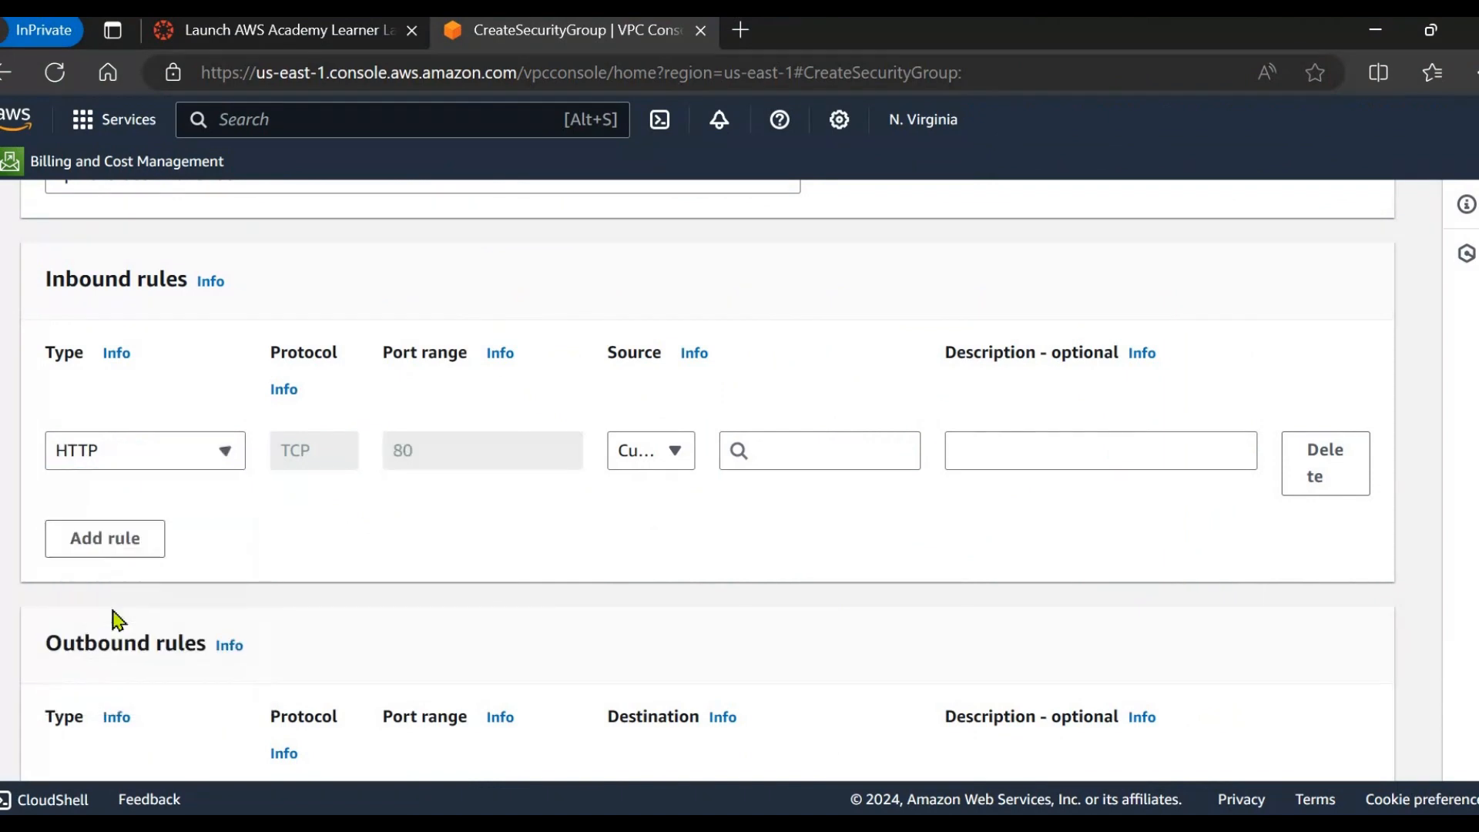
{"action": "left_click", "coordinate": [677, 462]}
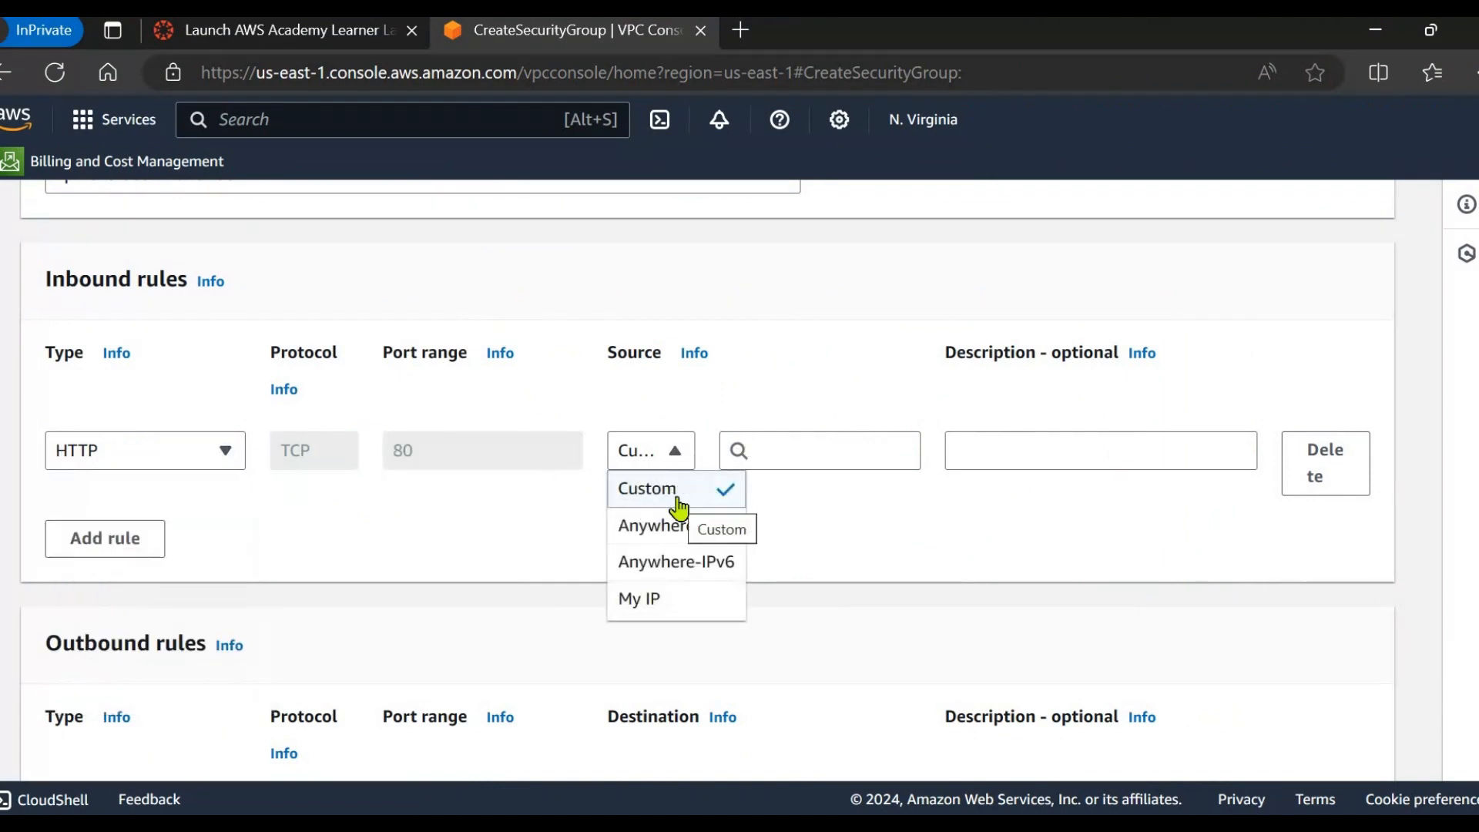
{"action": "left_click", "coordinate": [678, 490]}
{"action": "left_click", "coordinate": [789, 452]}
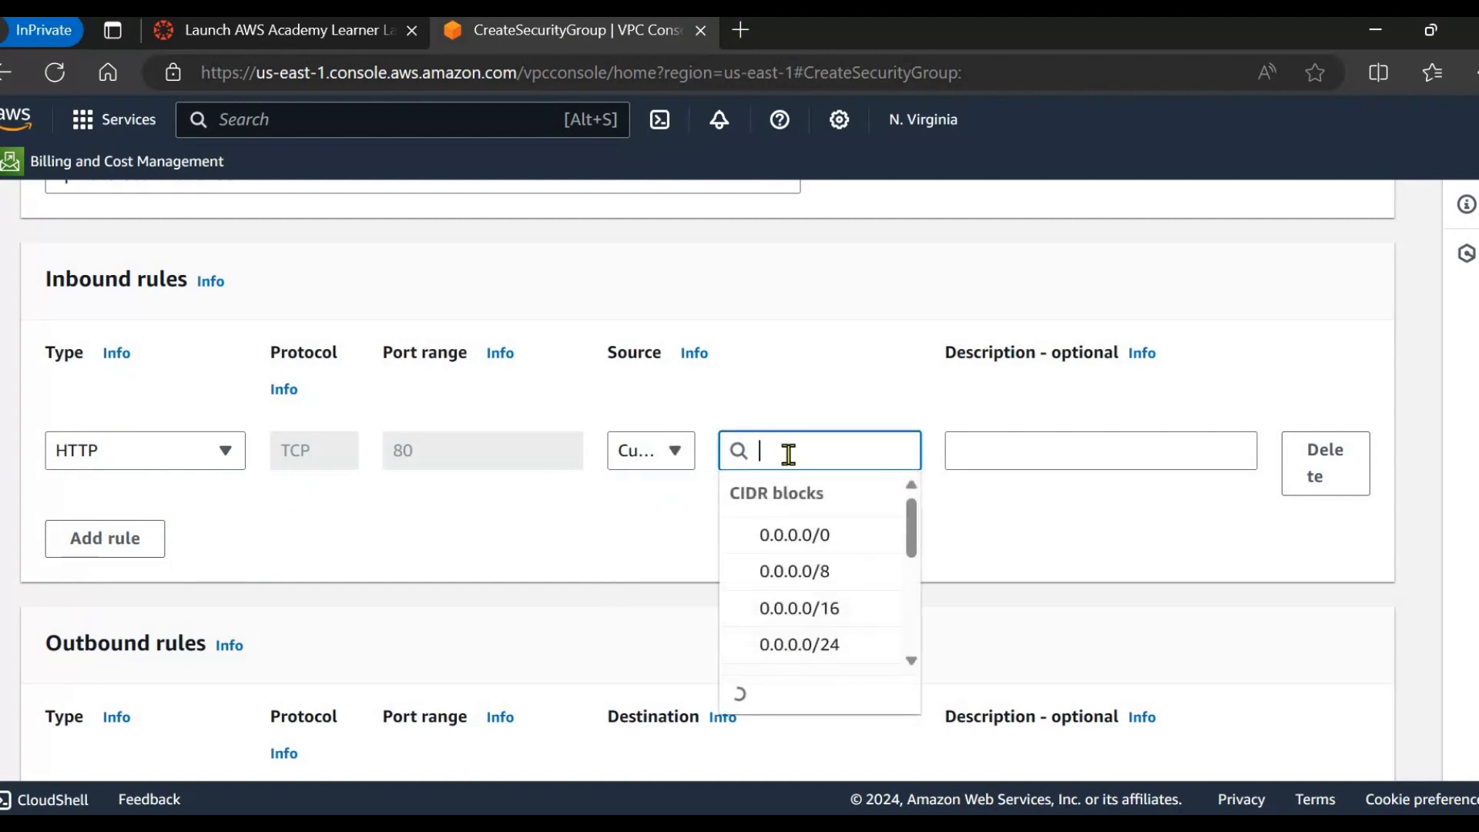
{"action": "left_click", "coordinate": [784, 540]}
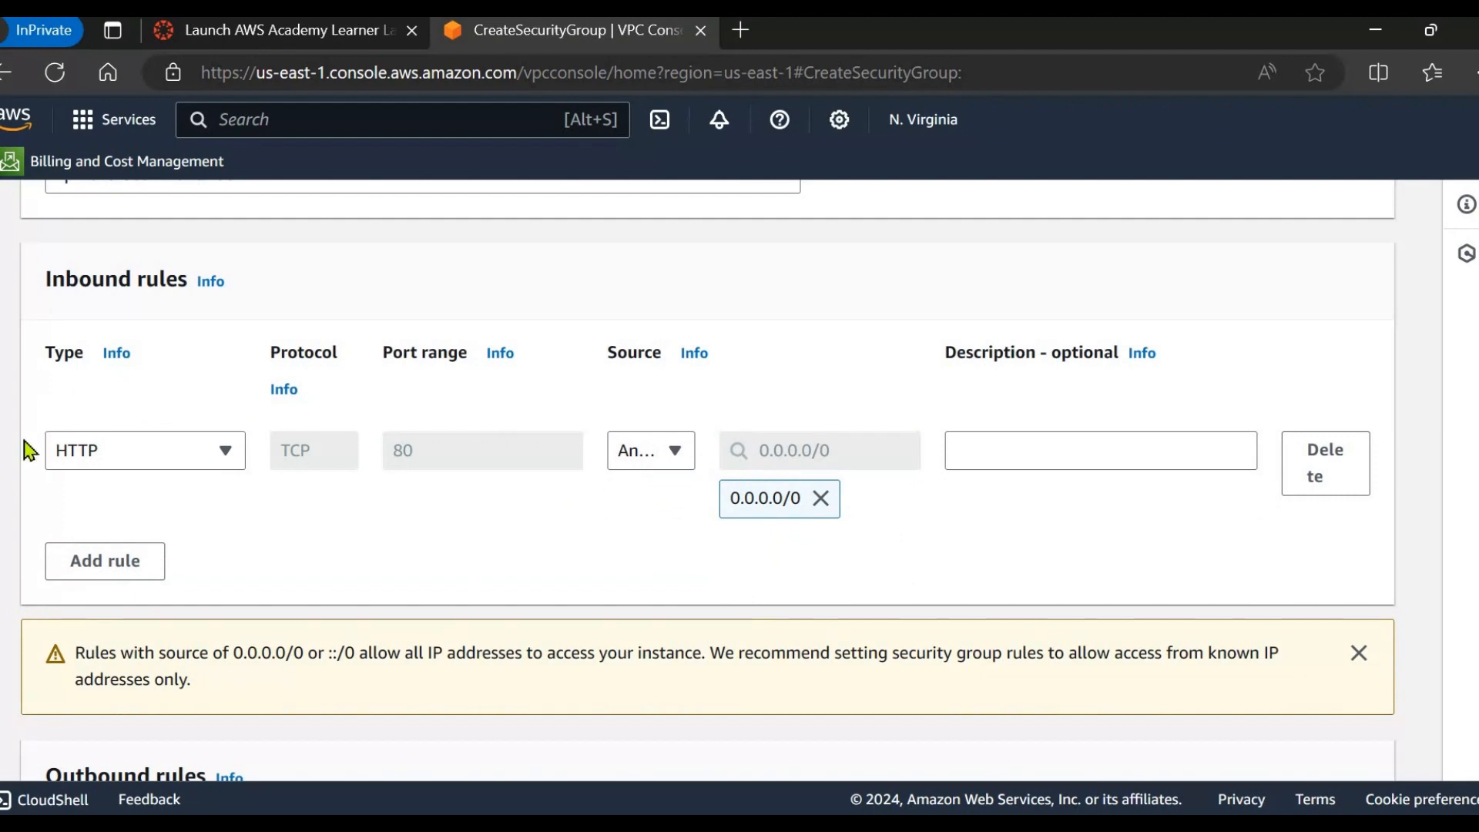
Tag the group Name = demo-SG-ALB and create the security group.
{"action": "scroll", "coordinate": [733, 531], "scroll_direction": "down", "scroll_amount": 5}
{"action": "scroll", "coordinate": [513, 506], "scroll_direction": "up", "scroll_amount": 3}
{"action": "scroll", "coordinate": [512, 506], "scroll_direction": "down", "scroll_amount": 9}
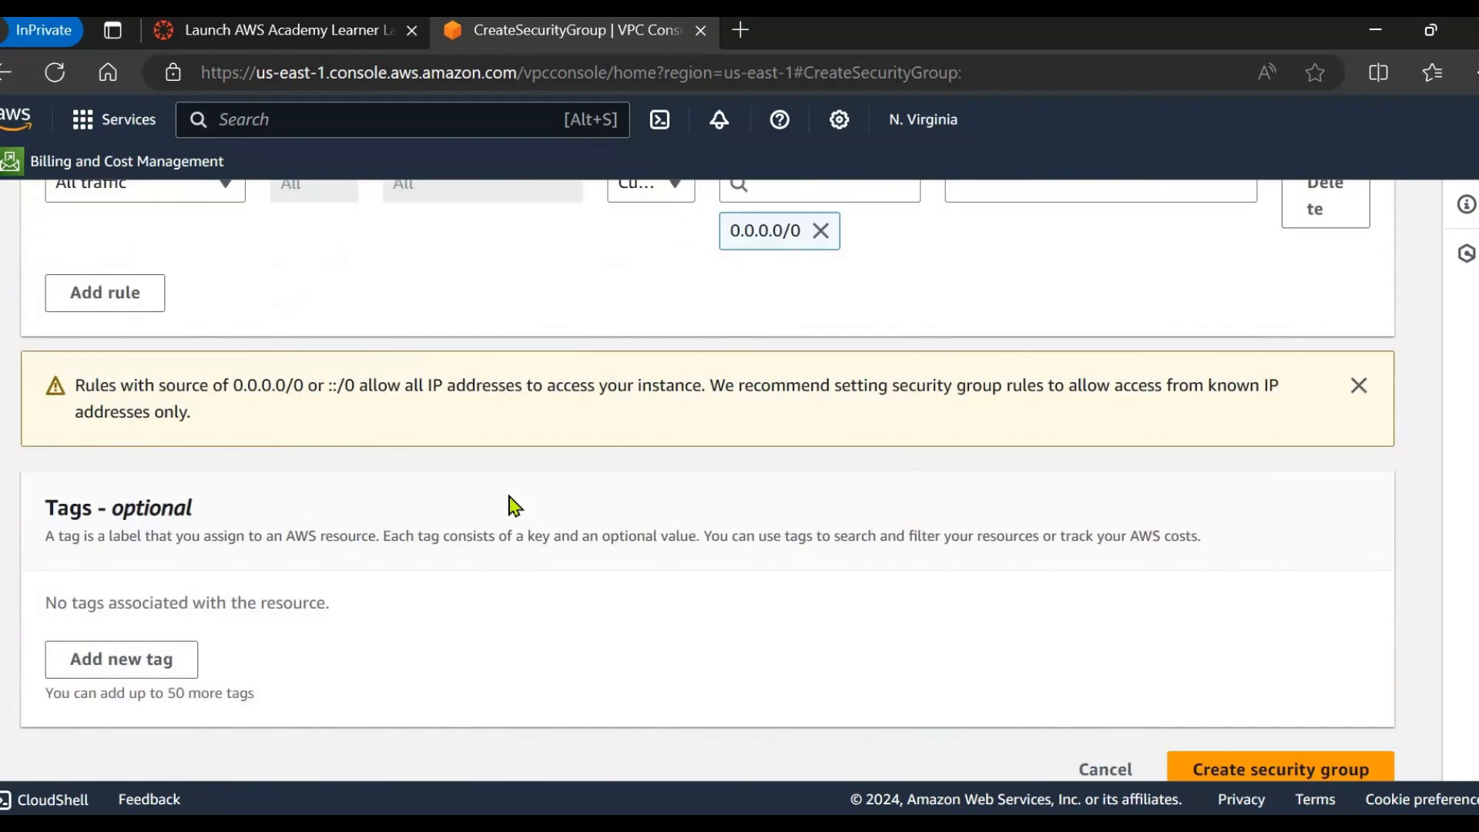
{"action": "scroll", "coordinate": [514, 506], "scroll_direction": "down", "scroll_amount": 1}
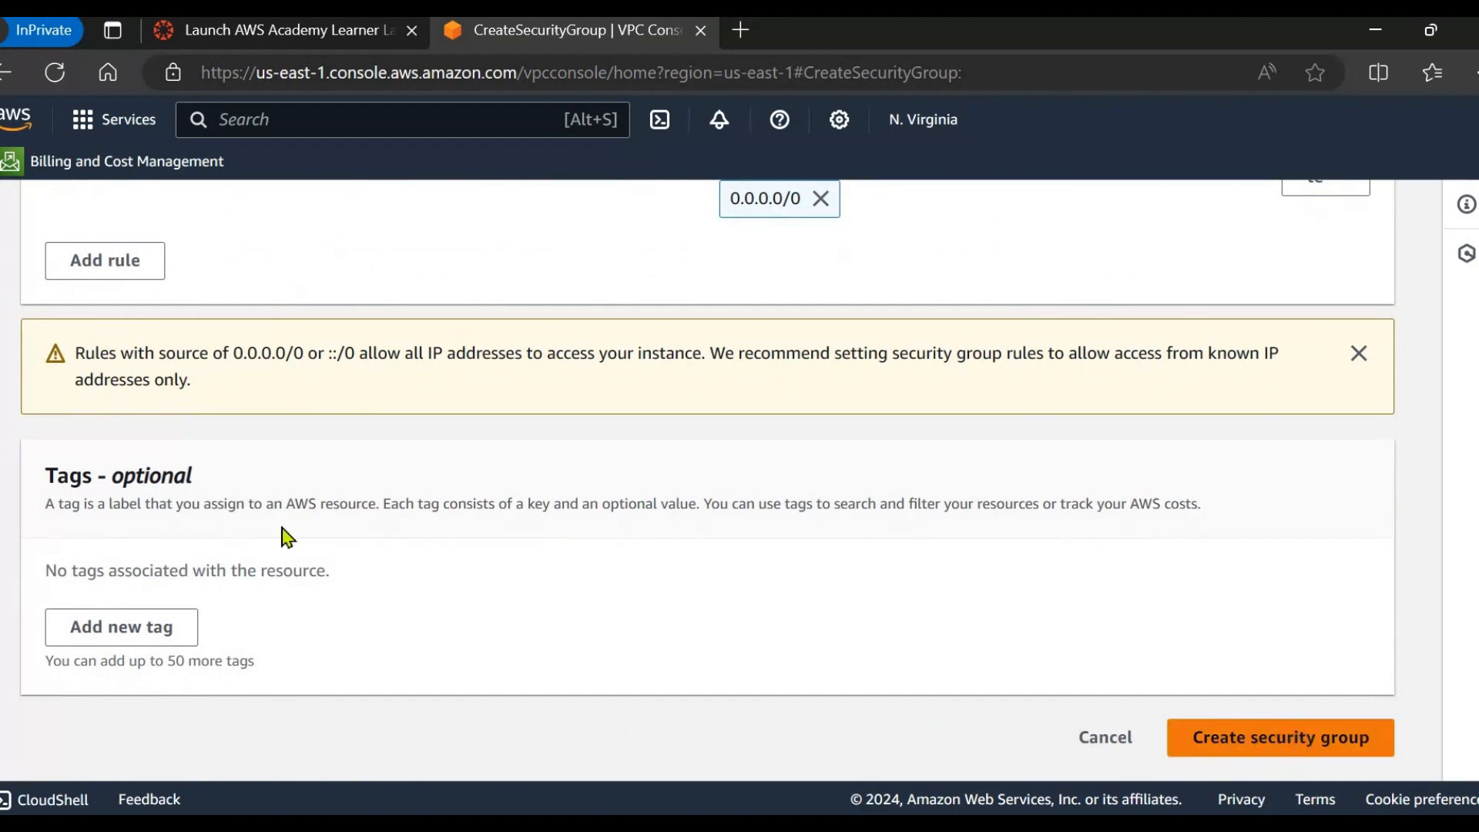
{"action": "left_click", "coordinate": [162, 639]}
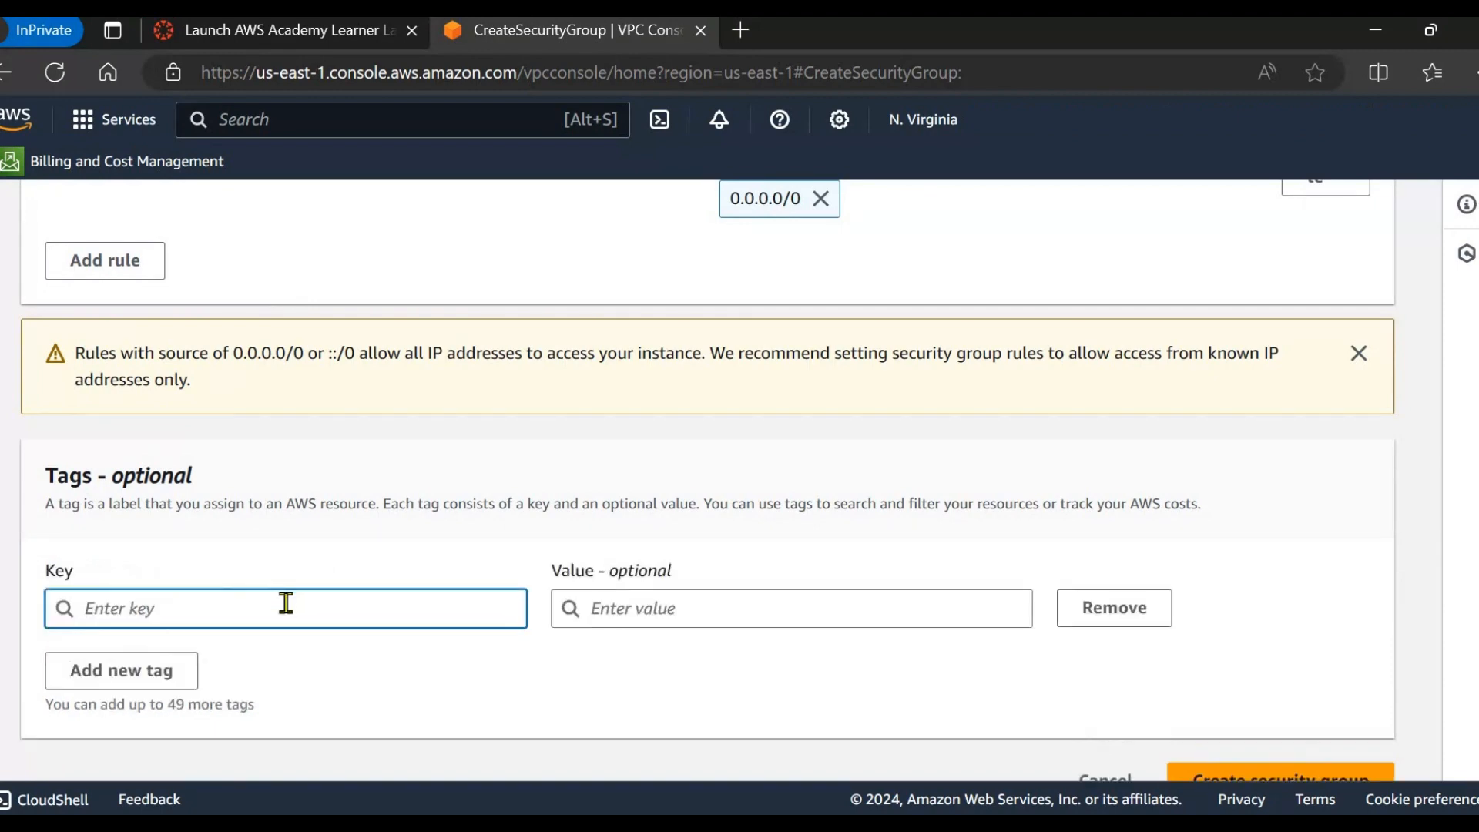
{"action": "type", "text": "Name"}
{"action": "key", "text": "Tab"}
{"action": "left_click", "coordinate": [639, 615]}
{"action": "type", "text": "demo-SG-ALB"}
{"action": "scroll", "coordinate": [1201, 716], "scroll_direction": "down", "scroll_amount": 1}
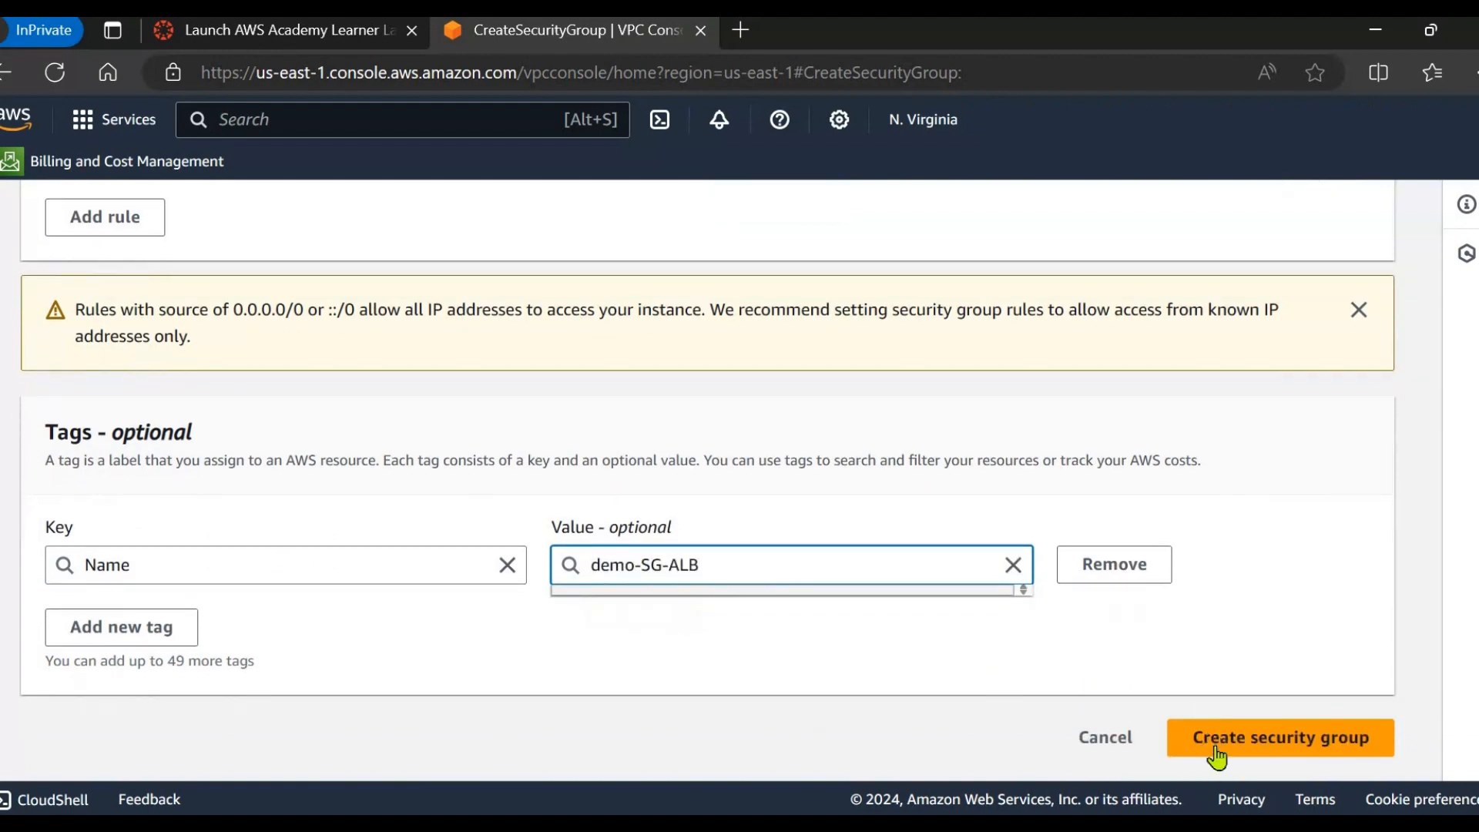
{"action": "left_click", "coordinate": [1274, 747]}
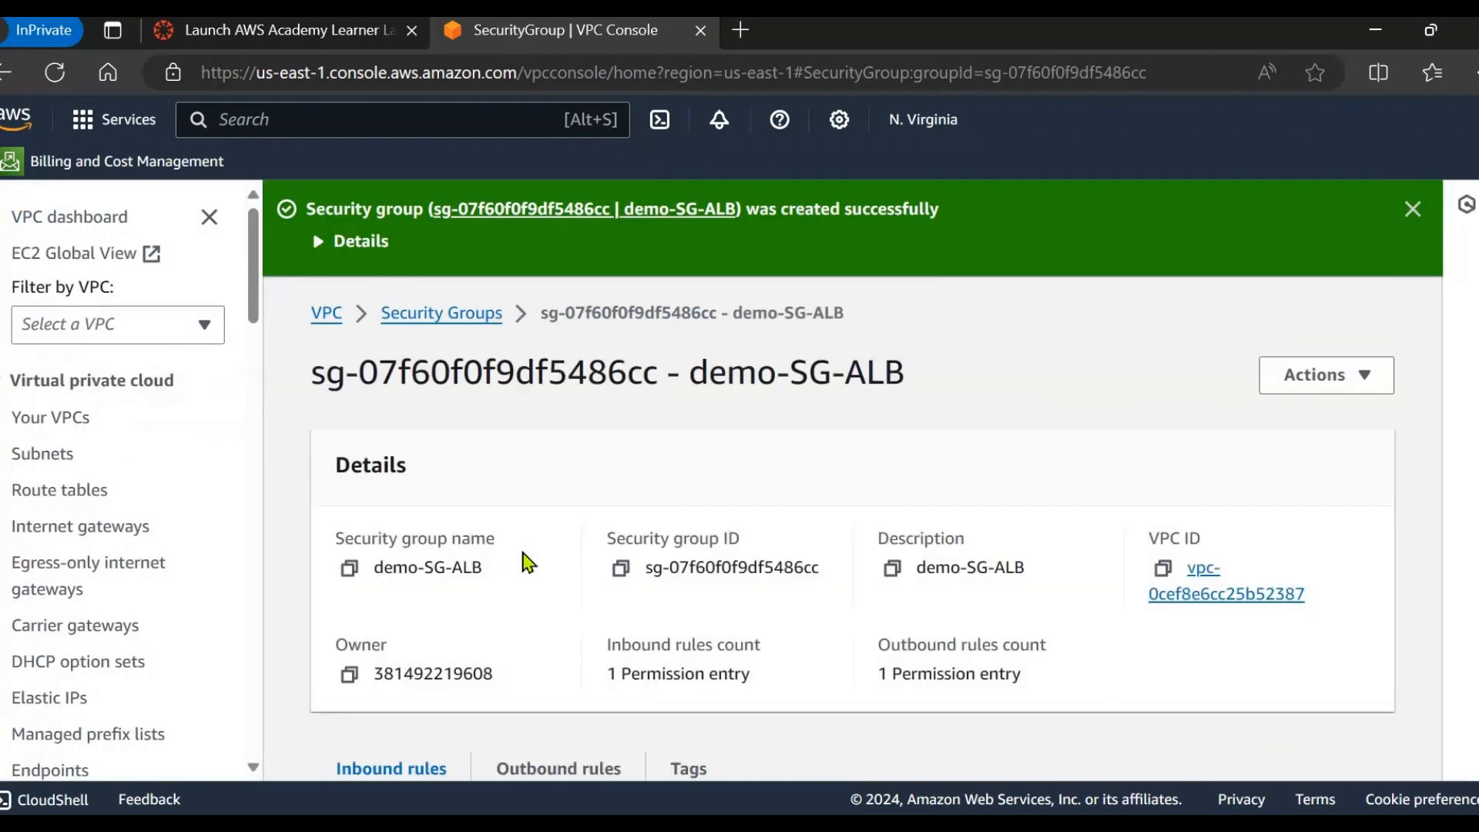
Start another security group named demo-SG-EC2, reusing the name as its description.
{"action": "scroll", "coordinate": [526, 563], "scroll_direction": "down", "scroll_amount": 5}
{"action": "scroll", "coordinate": [526, 566], "scroll_direction": "up", "scroll_amount": 5}
{"action": "left_click", "coordinate": [437, 315]}
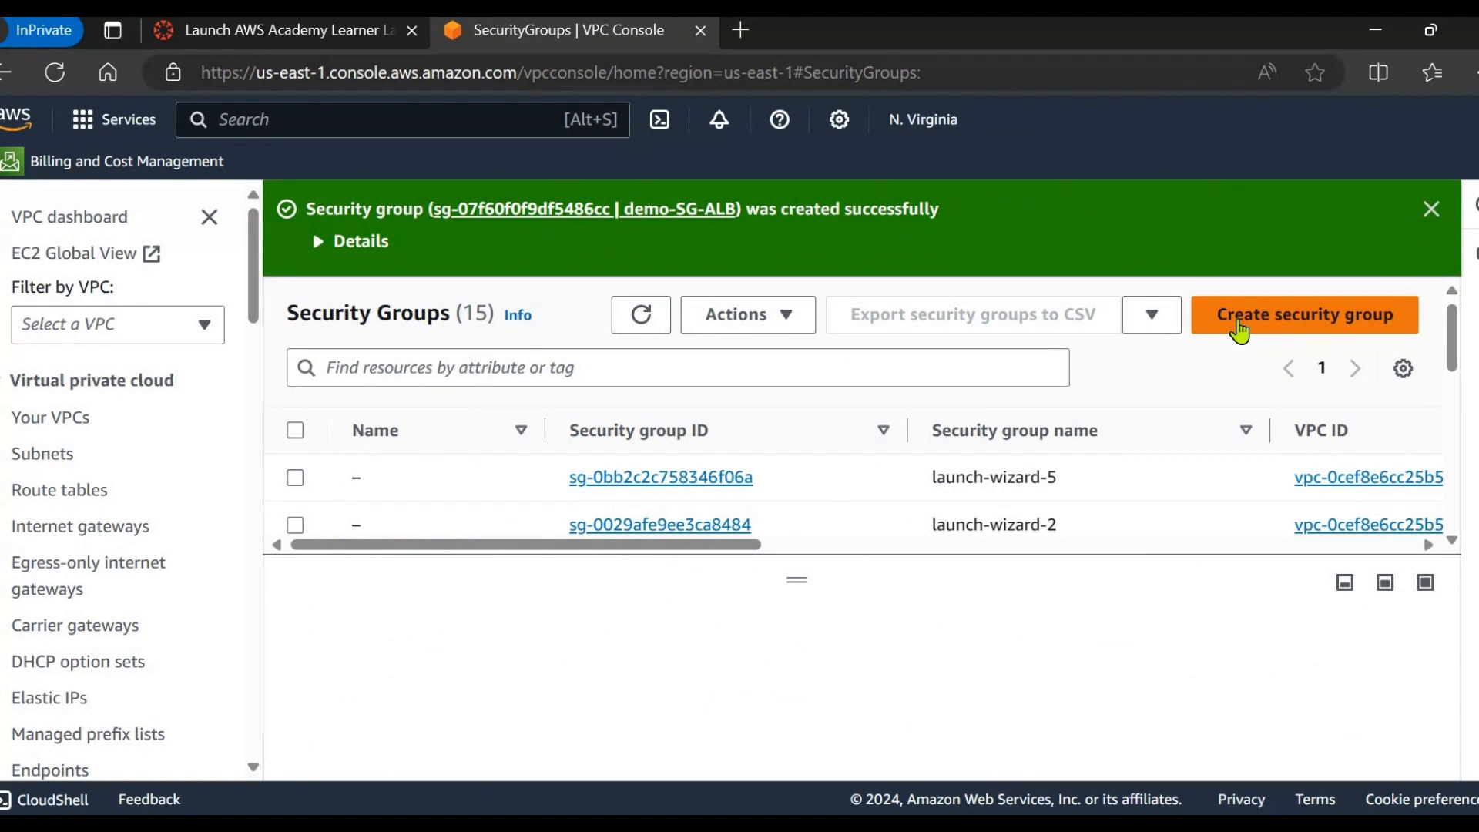
{"action": "left_click", "coordinate": [1239, 316]}
{"action": "scroll", "coordinate": [148, 511], "scroll_direction": "down", "scroll_amount": 8}
{"action": "scroll", "coordinate": [115, 531], "scroll_direction": "up", "scroll_amount": 3}
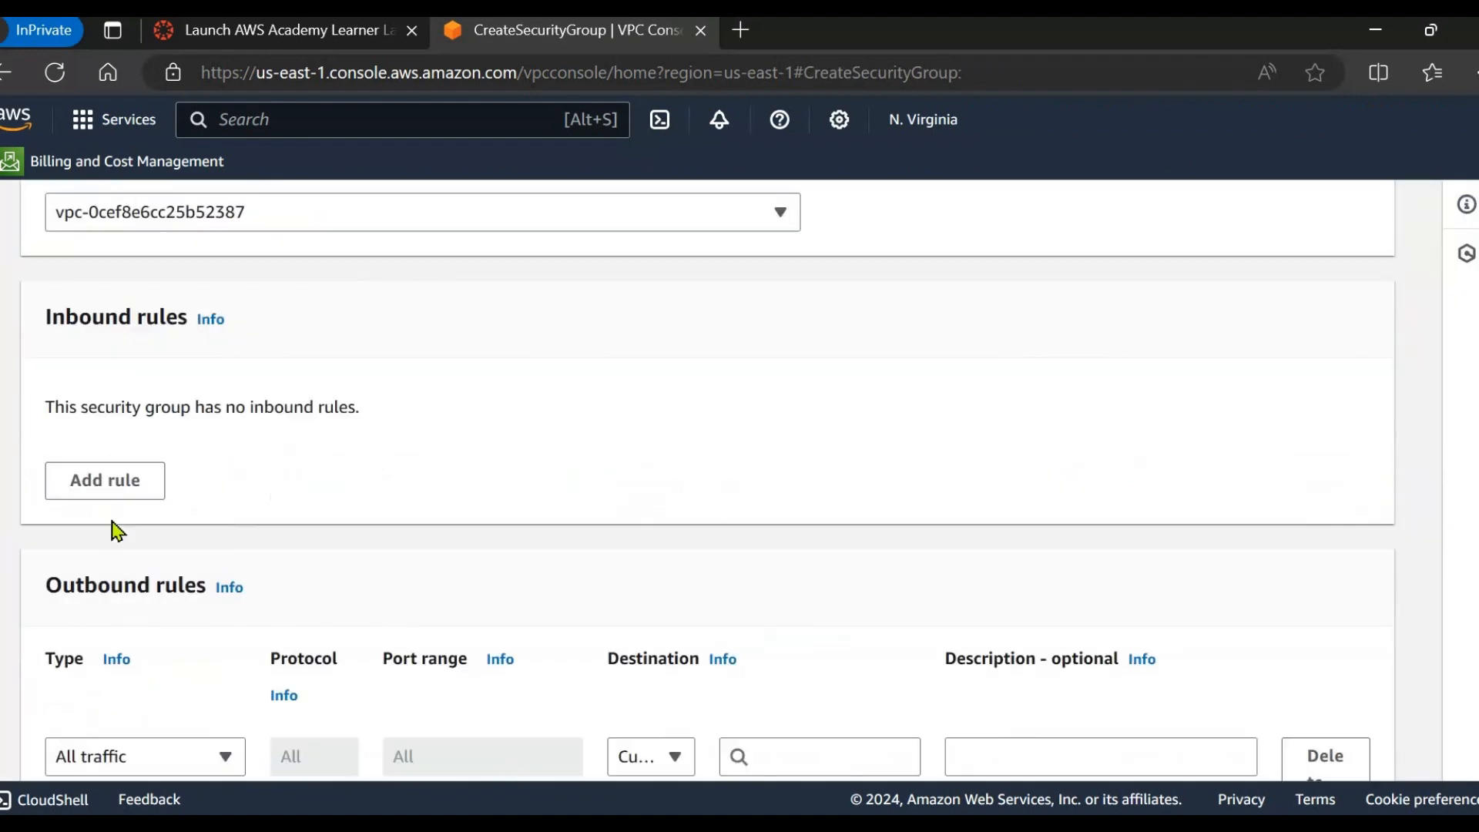
{"action": "scroll", "coordinate": [116, 531], "scroll_direction": "up", "scroll_amount": 5}
{"action": "left_click", "coordinate": [122, 501]}
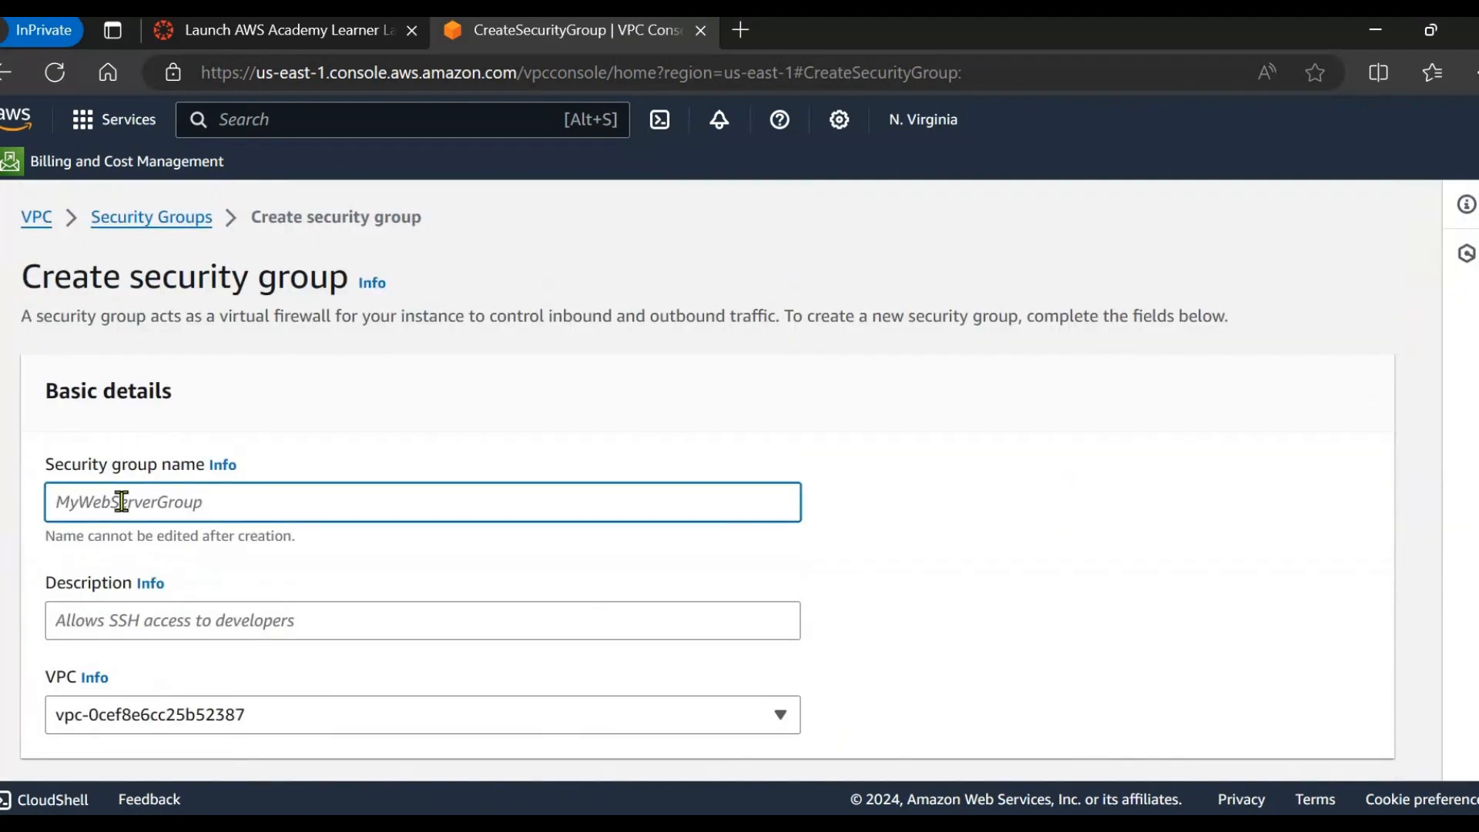
{"action": "type", "text": "demo-SG-ALB"}
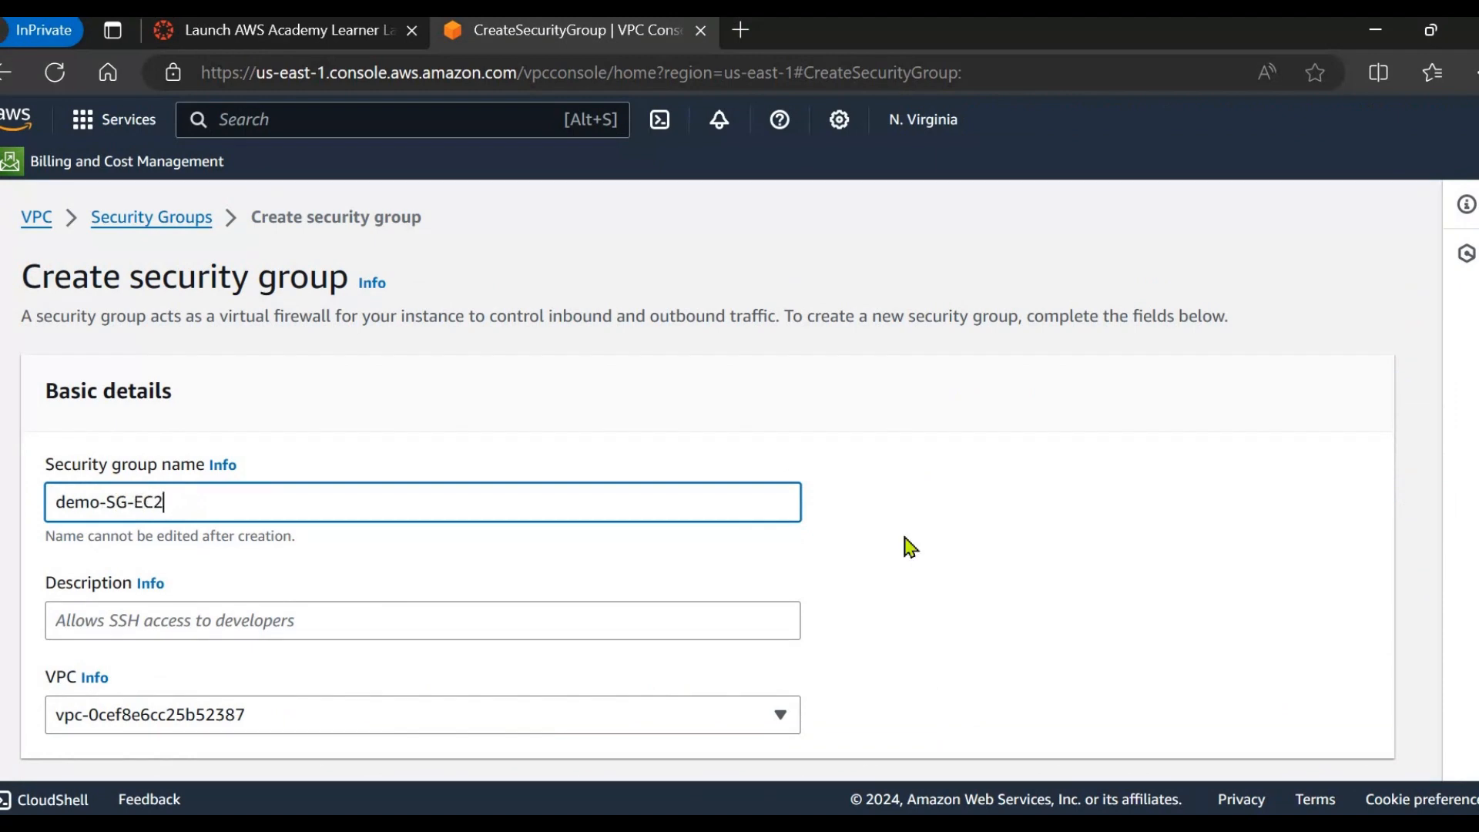
{"action": "left_click_drag", "start_coordinate": [166, 501], "coordinate": [54, 501]}
{"action": "key", "text": "ctrl+c"}
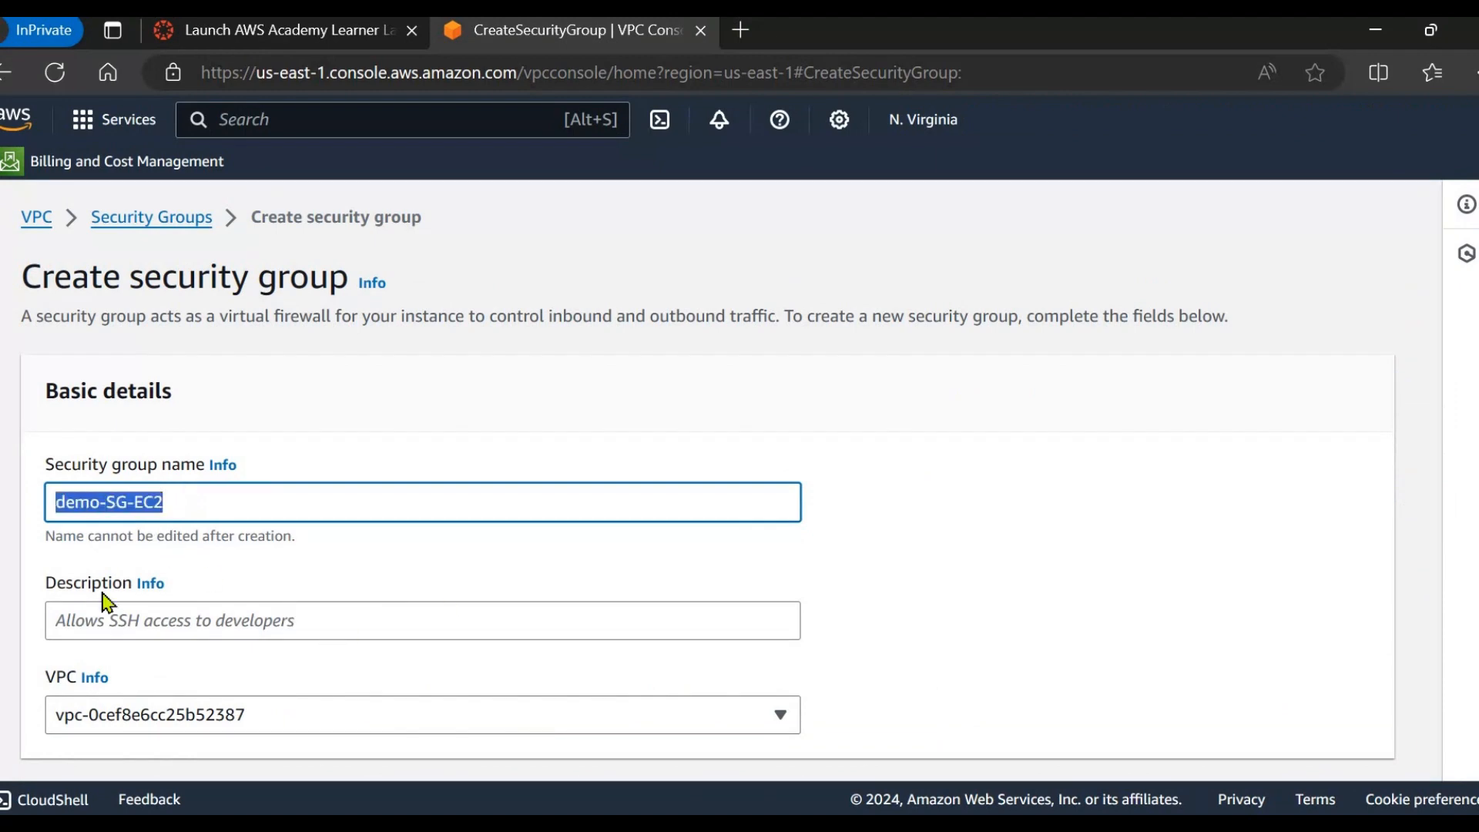
{"action": "left_click", "coordinate": [168, 608]}
{"action": "key", "text": "ctrl+v"}
Tag it Name = demo-SG-EC2 and add an inbound rule row.
{"action": "scroll", "coordinate": [406, 636], "scroll_direction": "down", "scroll_amount": 4}
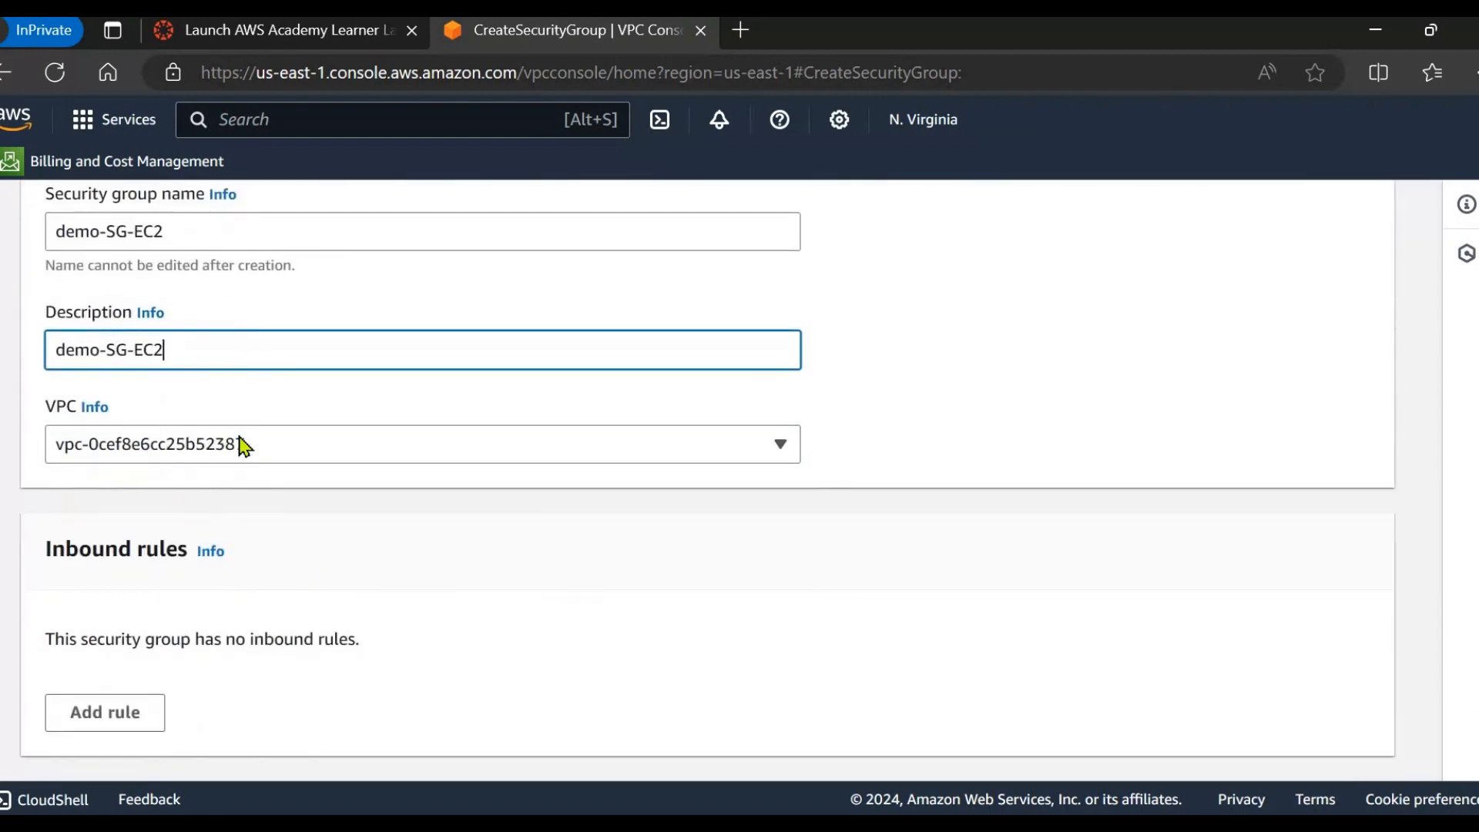
{"action": "scroll", "coordinate": [290, 584], "scroll_direction": "down", "scroll_amount": 3}
{"action": "scroll", "coordinate": [315, 616], "scroll_direction": "down", "scroll_amount": 6}
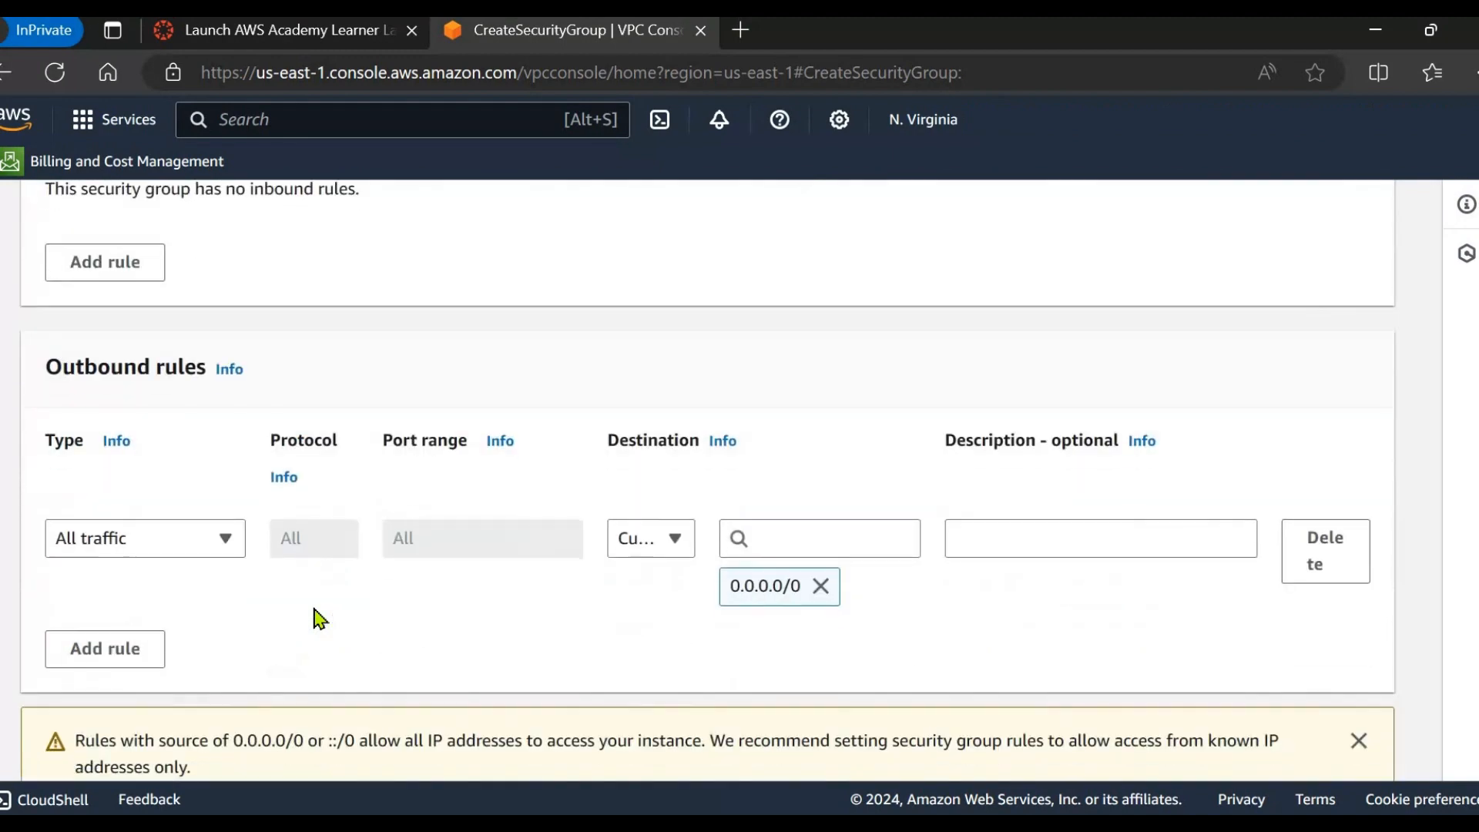
{"action": "left_click", "coordinate": [181, 628]}
{"action": "type", "text": "Name"}
{"action": "left_click", "coordinate": [627, 599]}
{"action": "key", "text": "ctrl+v"}
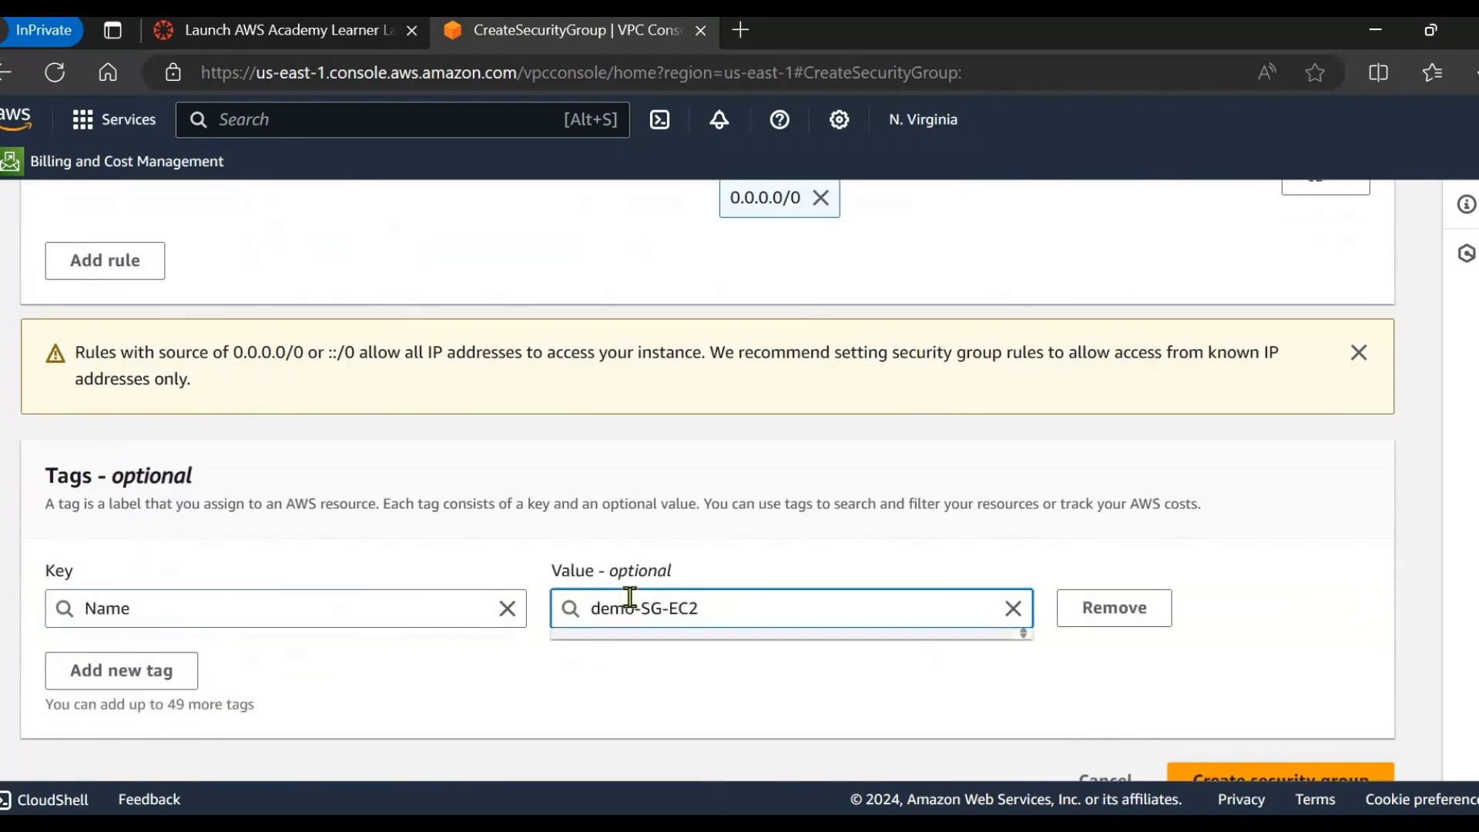
{"action": "scroll", "coordinate": [162, 593], "scroll_direction": "up", "scroll_amount": 7}
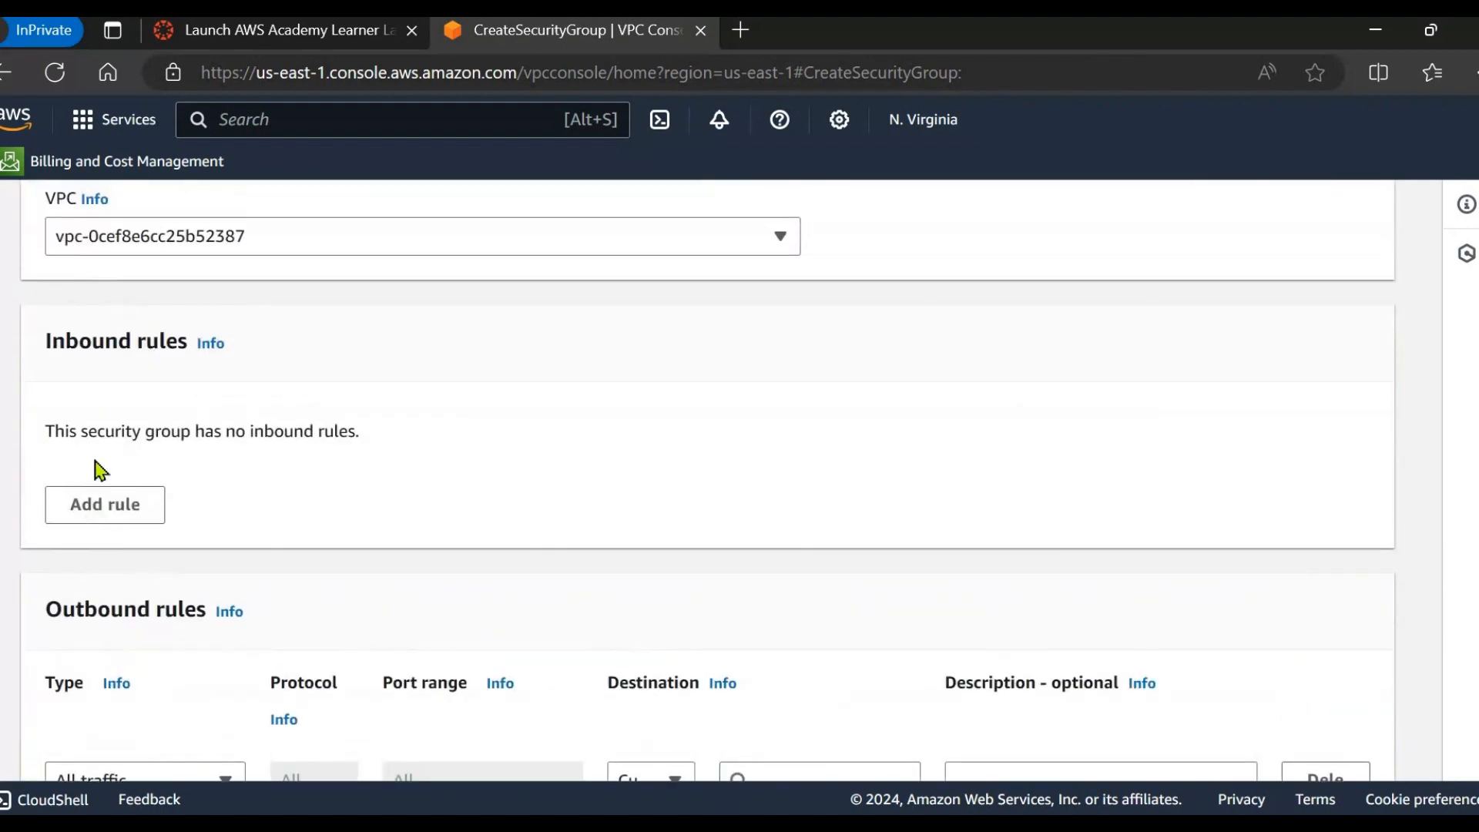
{"action": "left_click", "coordinate": [132, 505]}
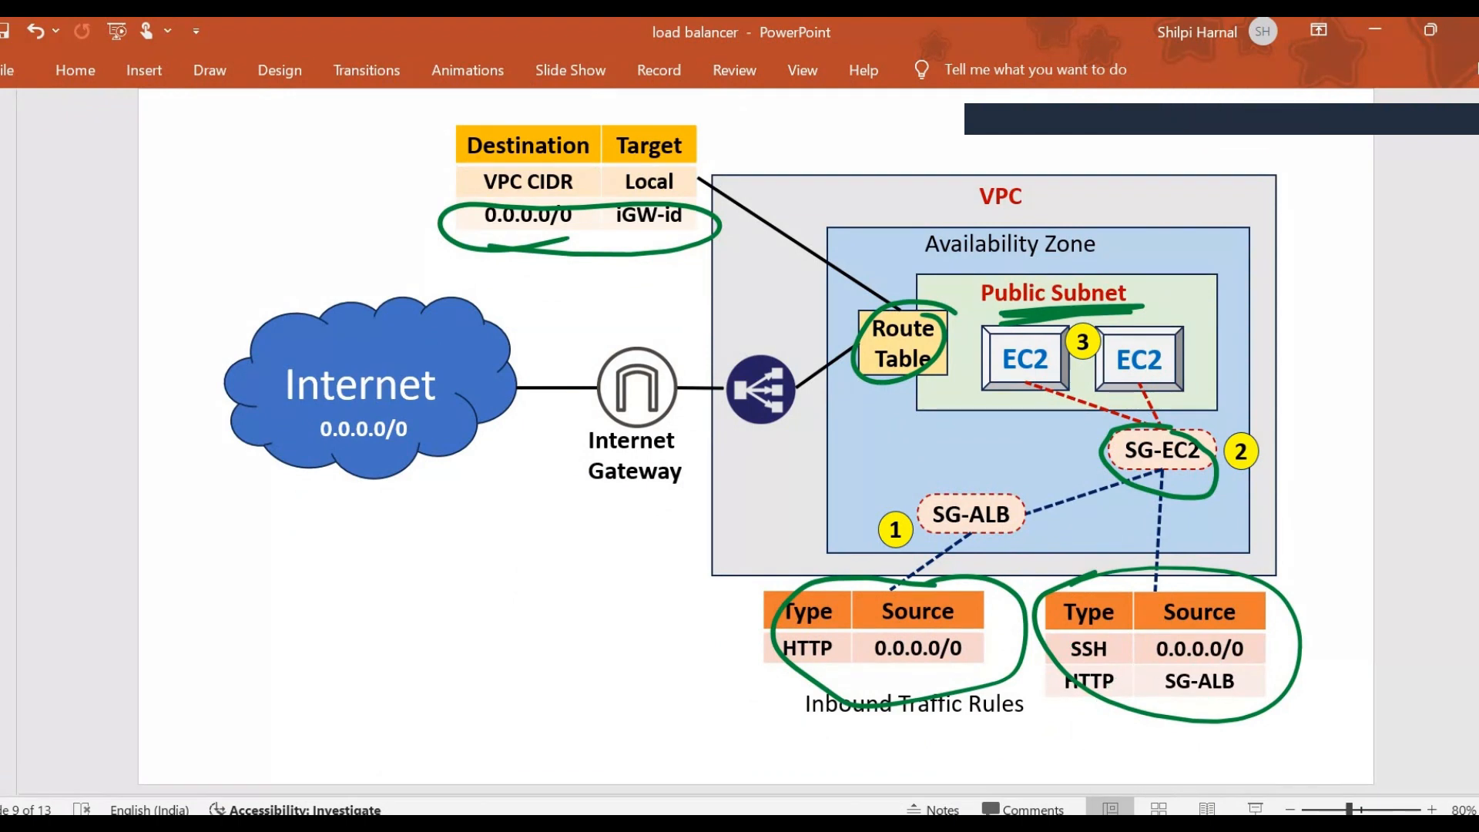
Set the first inbound rule to SSH from 0.0.0.0/0.
{"action": "left_click", "coordinate": [742, 826]}
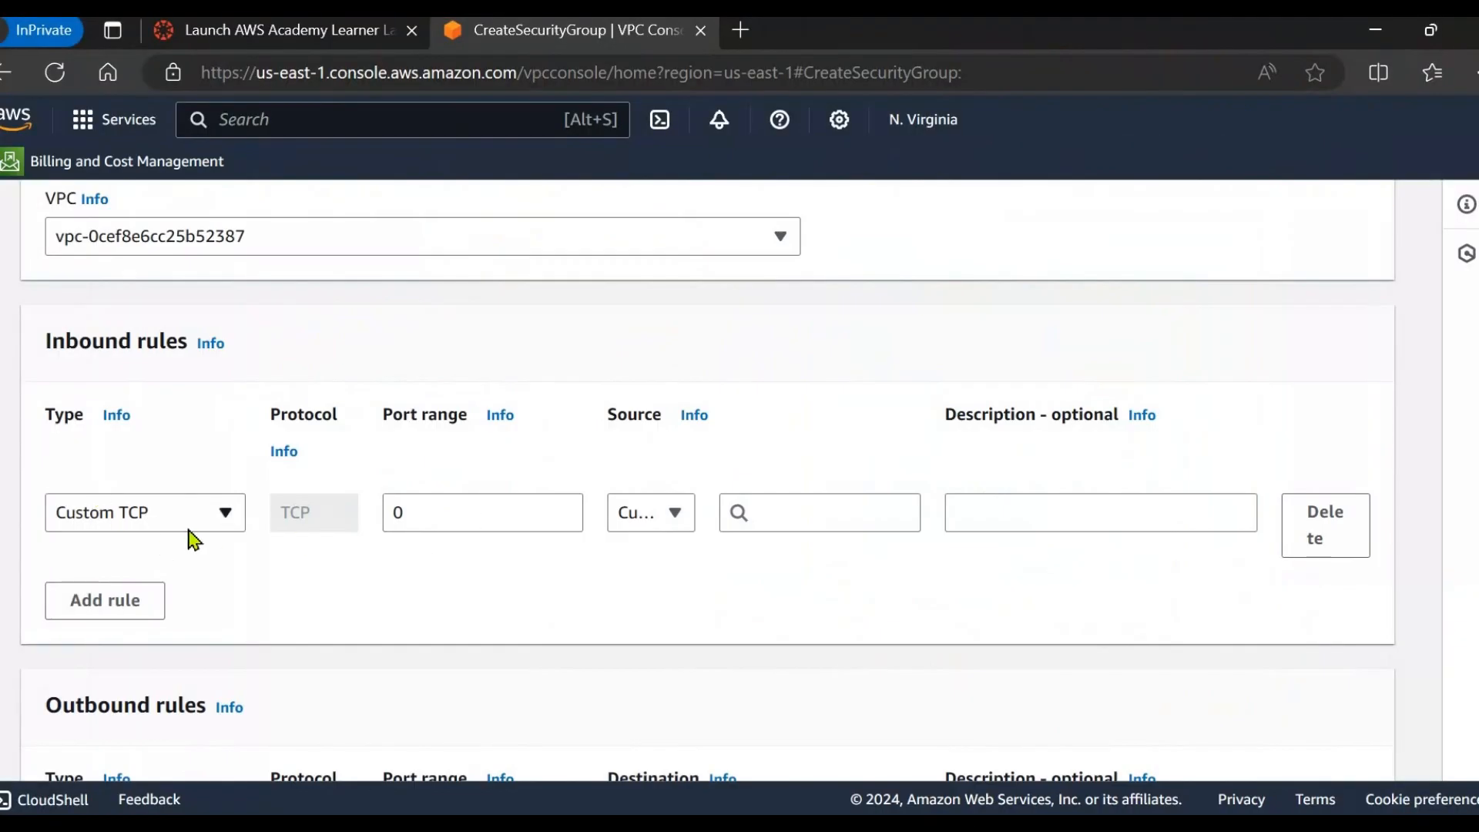
{"action": "left_click", "coordinate": [230, 526]}
{"action": "scroll", "coordinate": [198, 413], "scroll_direction": "down", "scroll_amount": 4}
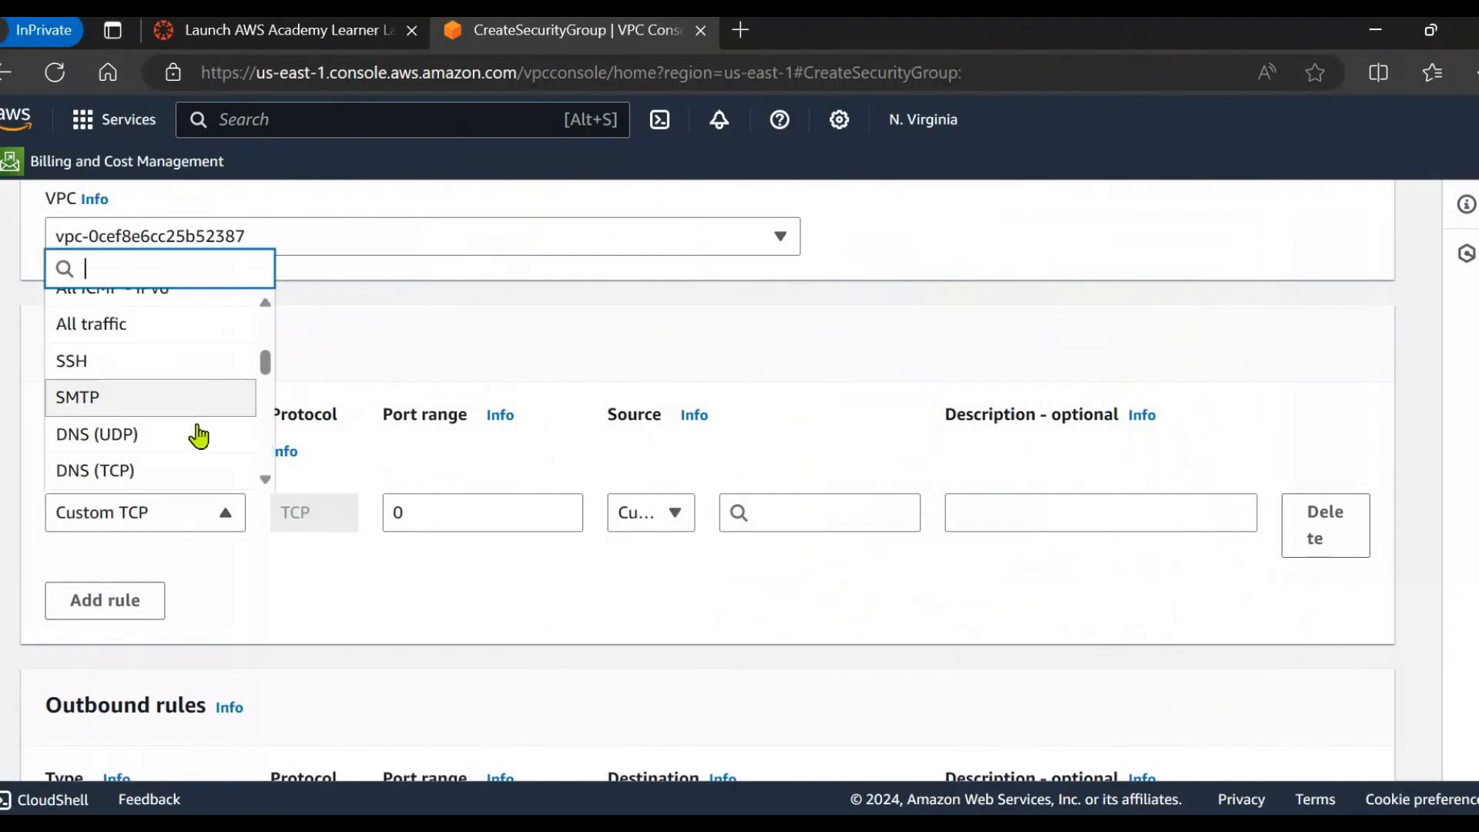
{"action": "left_click", "coordinate": [153, 368]}
{"action": "left_click", "coordinate": [801, 514]}
{"action": "left_click", "coordinate": [847, 323]}
{"action": "scroll", "coordinate": [462, 462], "scroll_direction": "down", "scroll_amount": 1}
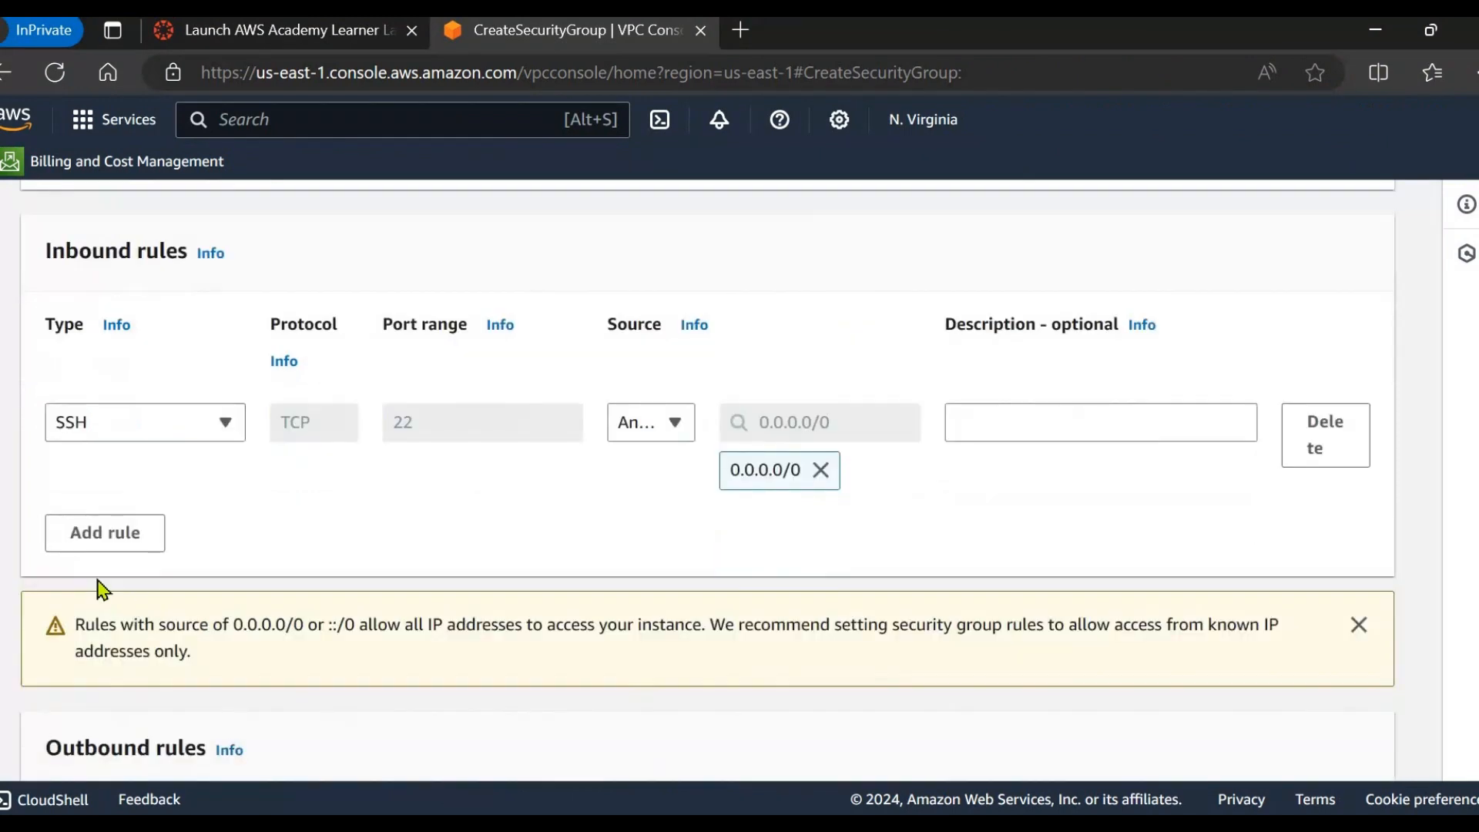
Add a second inbound rule of type HTTP.
{"action": "left_click", "coordinate": [108, 535]}
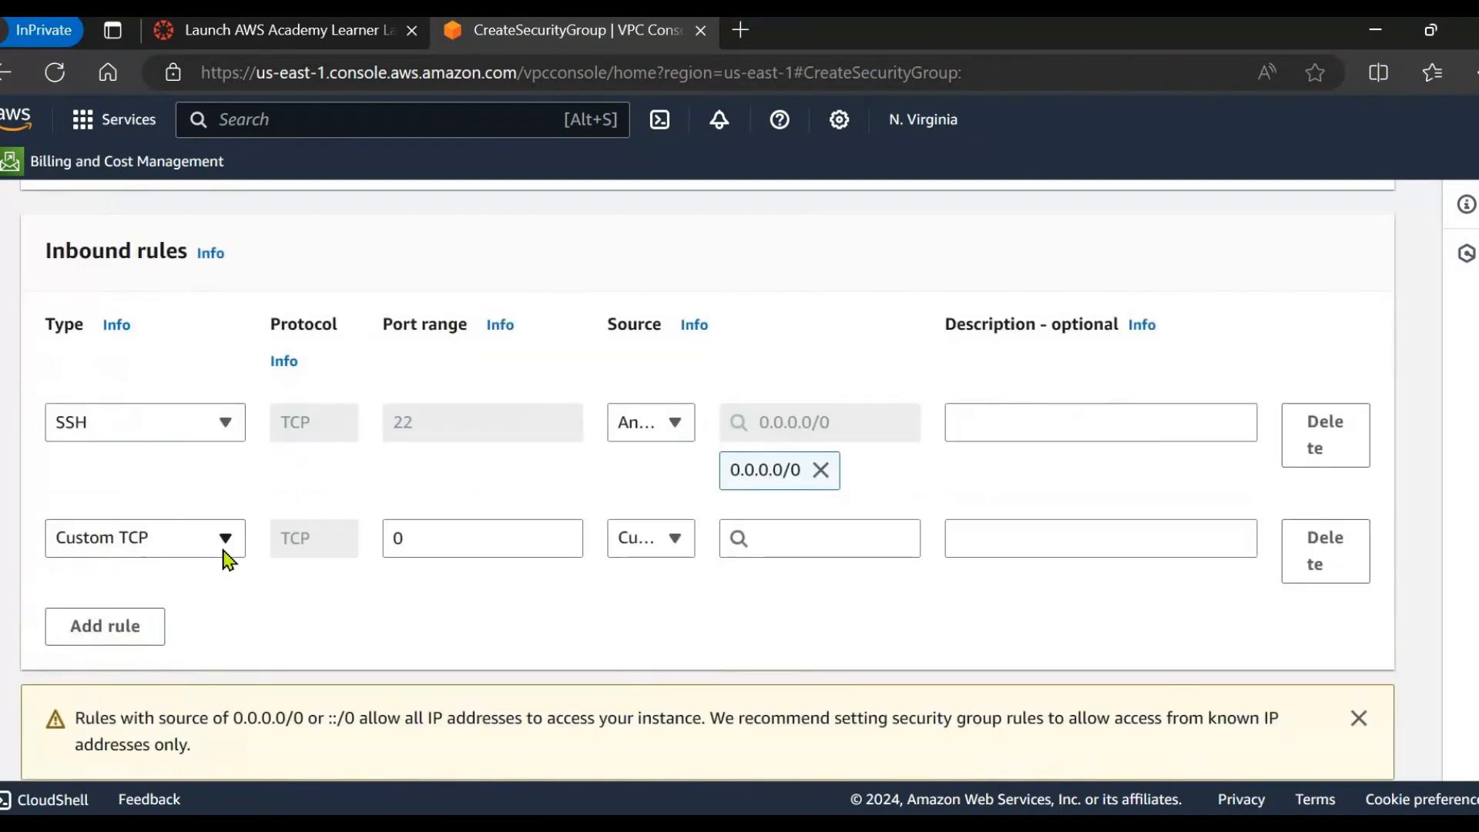
{"action": "left_click", "coordinate": [225, 547]}
{"action": "scroll", "coordinate": [161, 465], "scroll_direction": "down", "scroll_amount": 3}
{"action": "scroll", "coordinate": [161, 464], "scroll_direction": "down", "scroll_amount": 3}
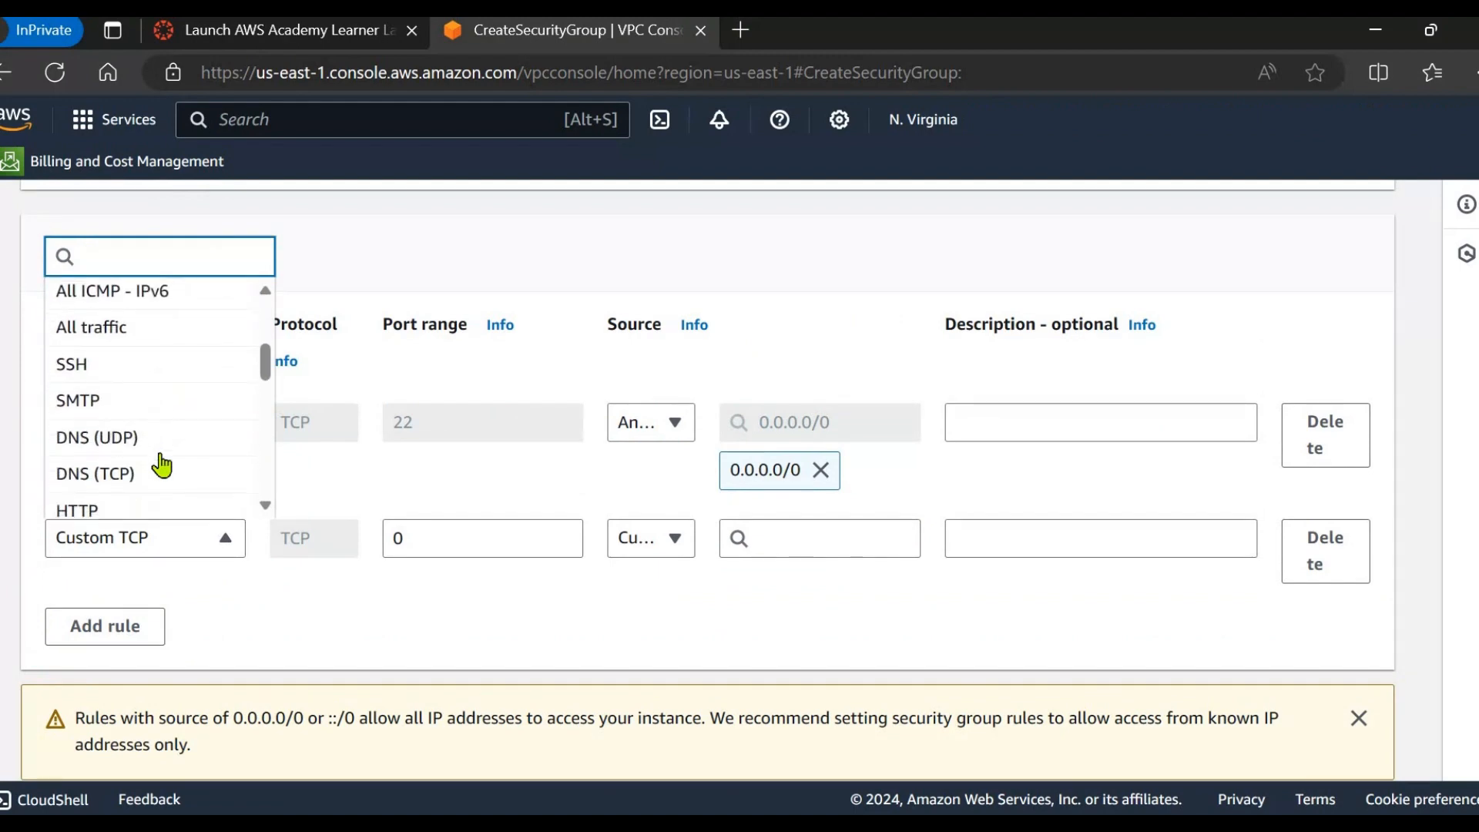
{"action": "left_click", "coordinate": [112, 370]}
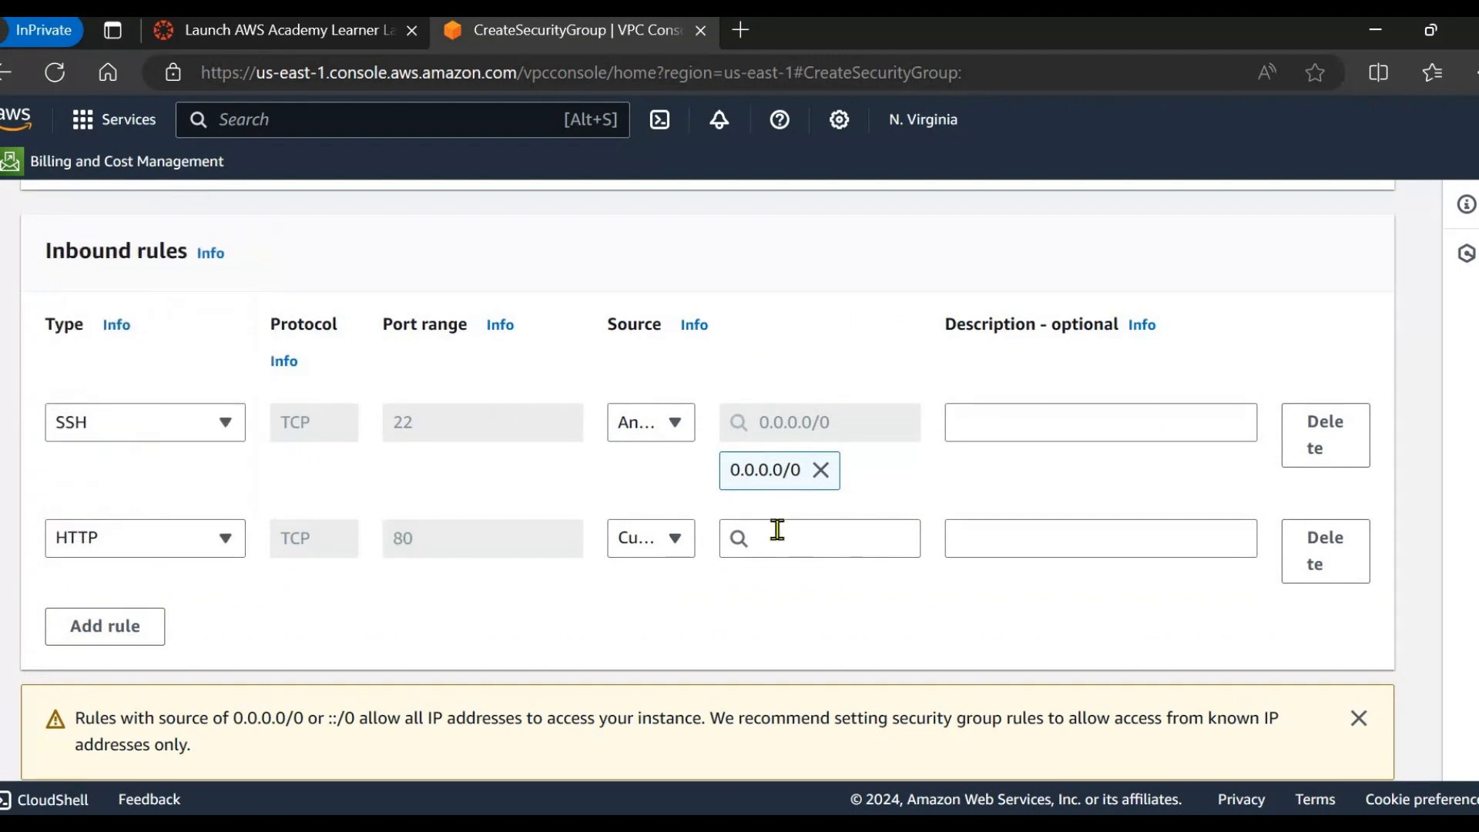
Set the HTTP rule's source to the demo-SG-ALB security group.
{"action": "left_click", "coordinate": [673, 543]}
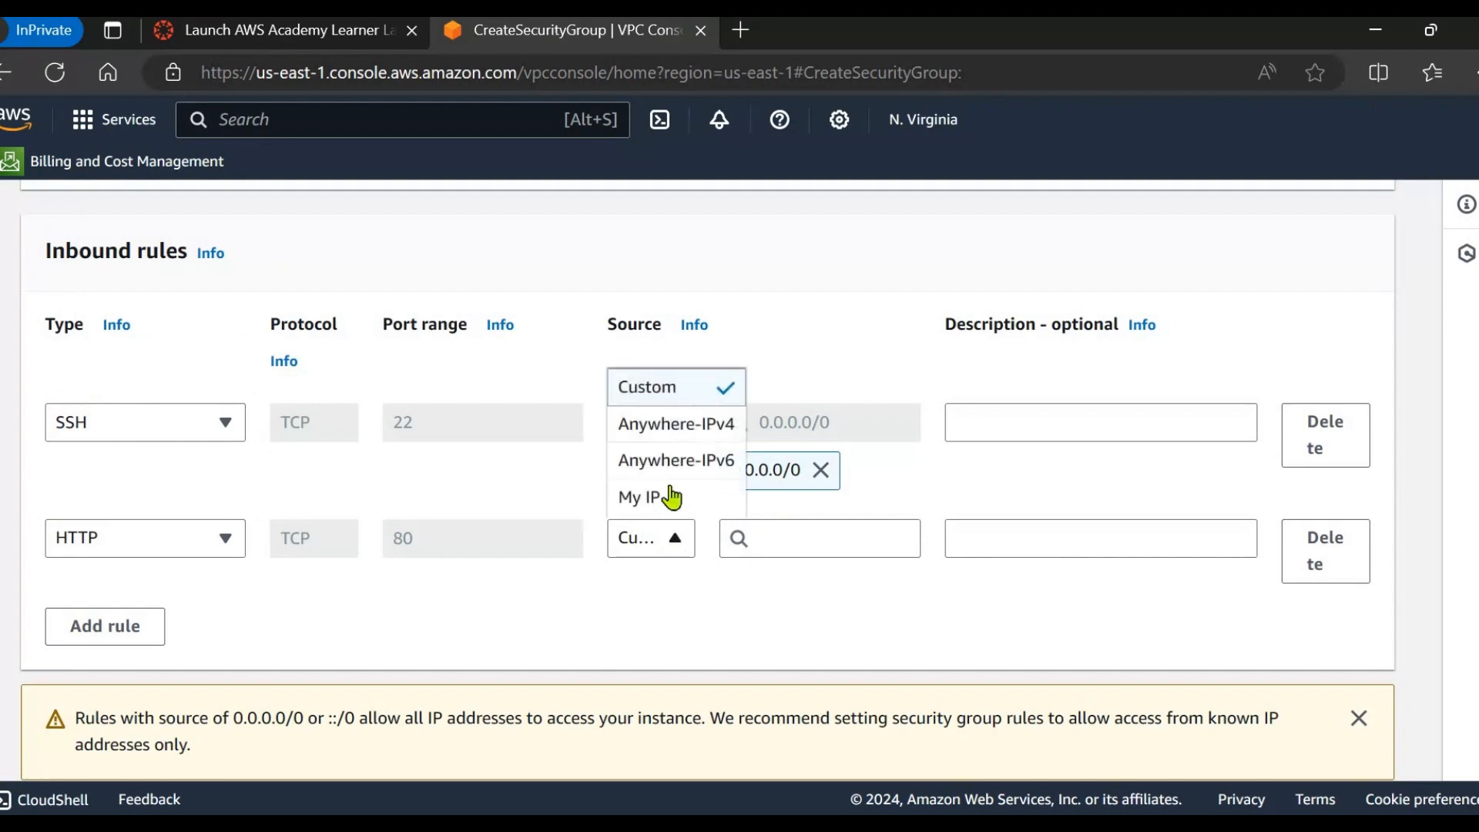
{"action": "left_click", "coordinate": [651, 402]}
{"action": "left_click", "coordinate": [847, 555]}
{"action": "scroll", "coordinate": [875, 616], "scroll_direction": "down", "scroll_amount": 3}
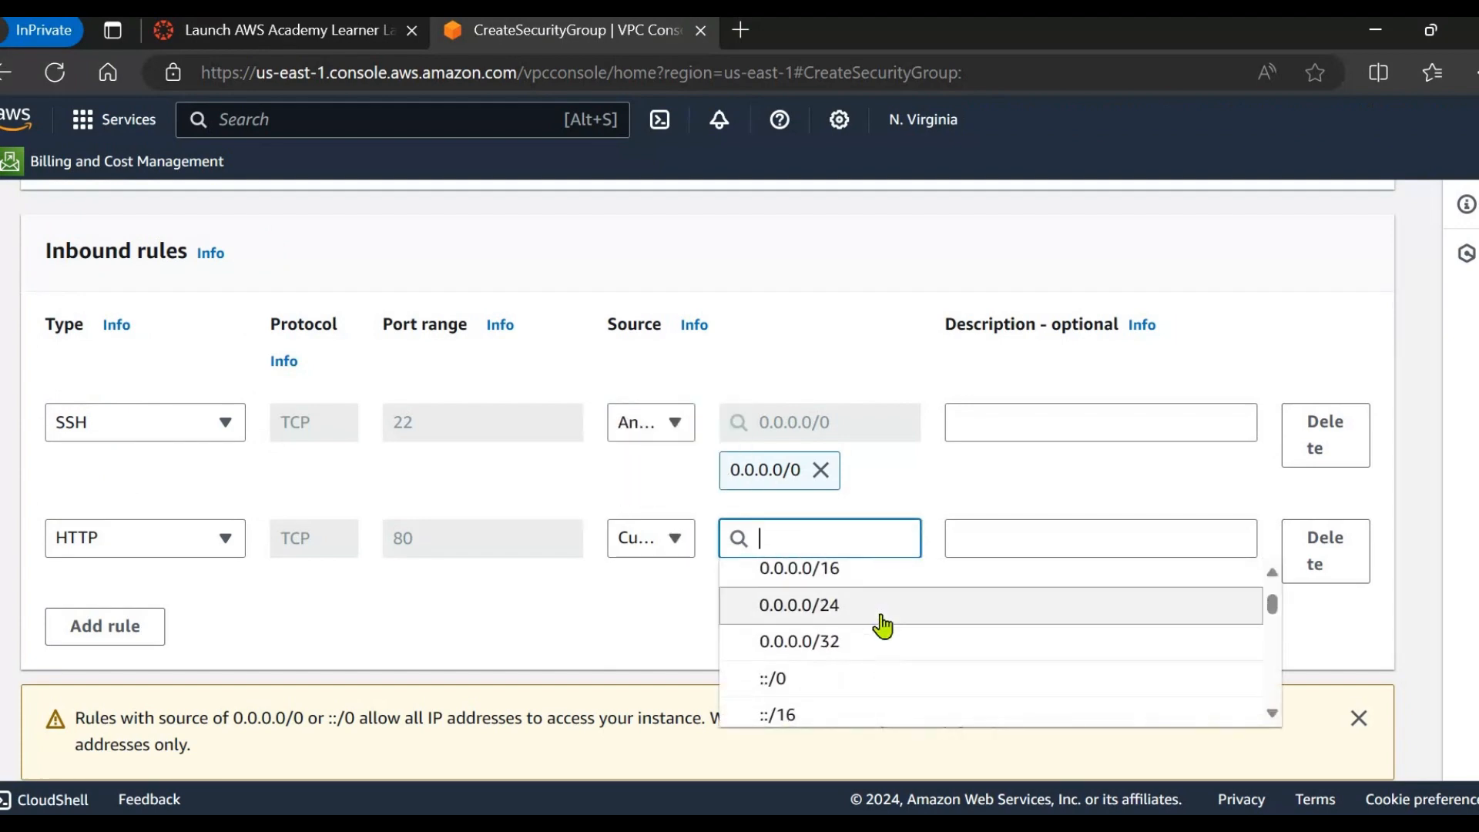
{"action": "scroll", "coordinate": [1403, 473], "scroll_direction": "down", "scroll_amount": 2}
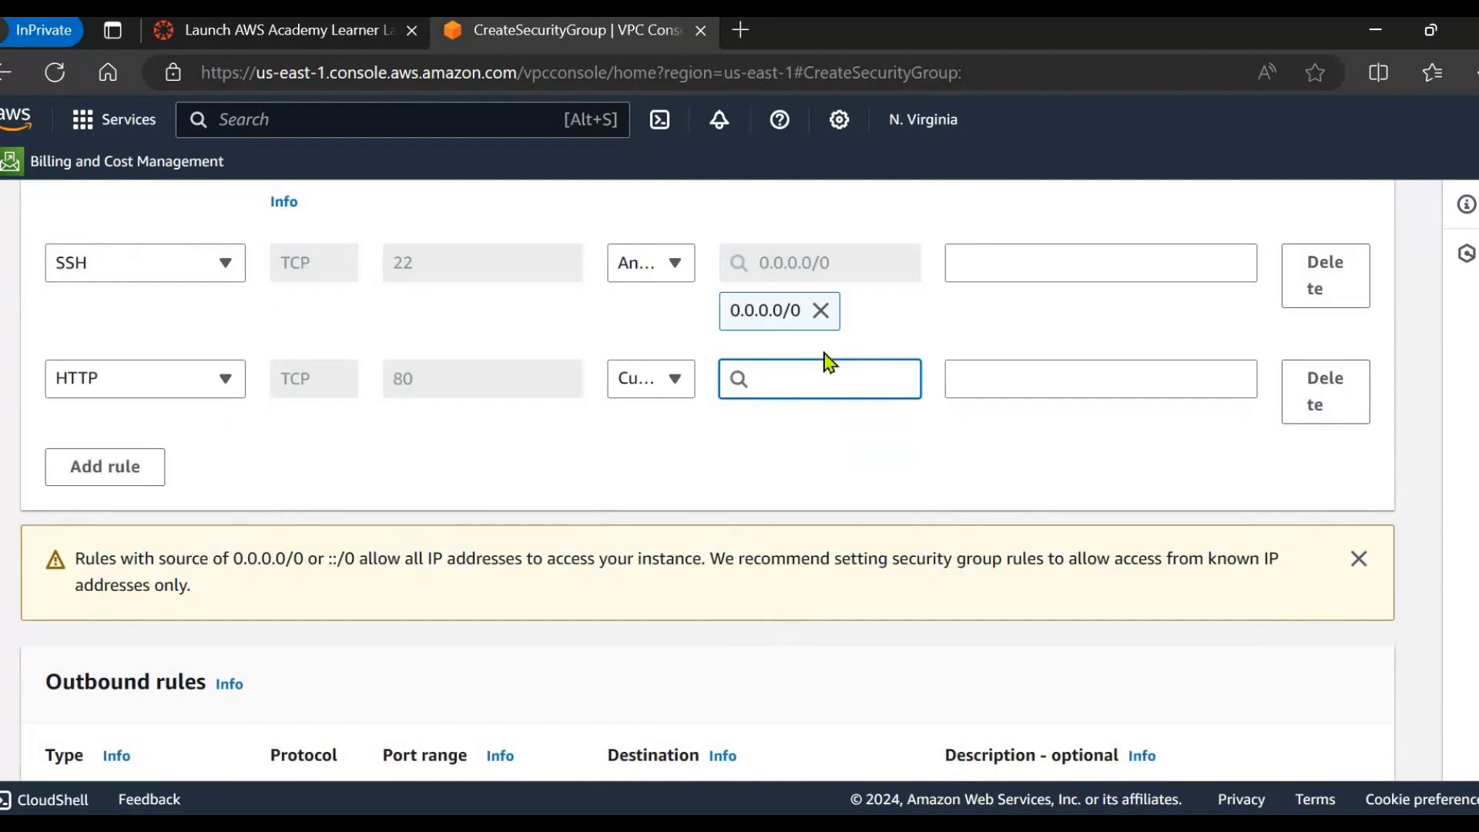
{"action": "left_click", "coordinate": [845, 382]}
{"action": "scroll", "coordinate": [852, 504], "scroll_direction": "down", "scroll_amount": 5}
{"action": "scroll", "coordinate": [865, 551], "scroll_direction": "up", "scroll_amount": 1}
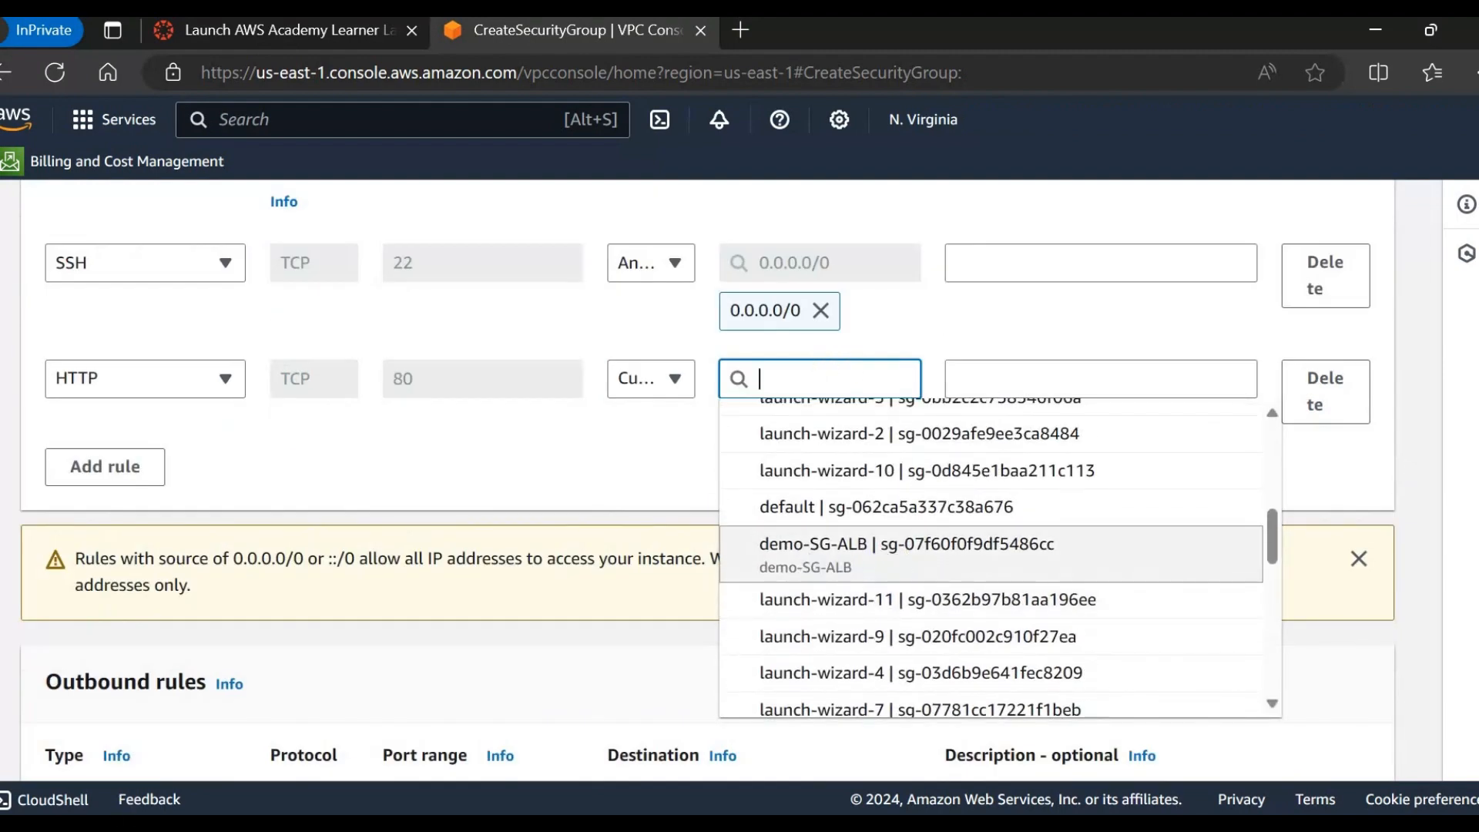
{"action": "left_click", "coordinate": [894, 570]}
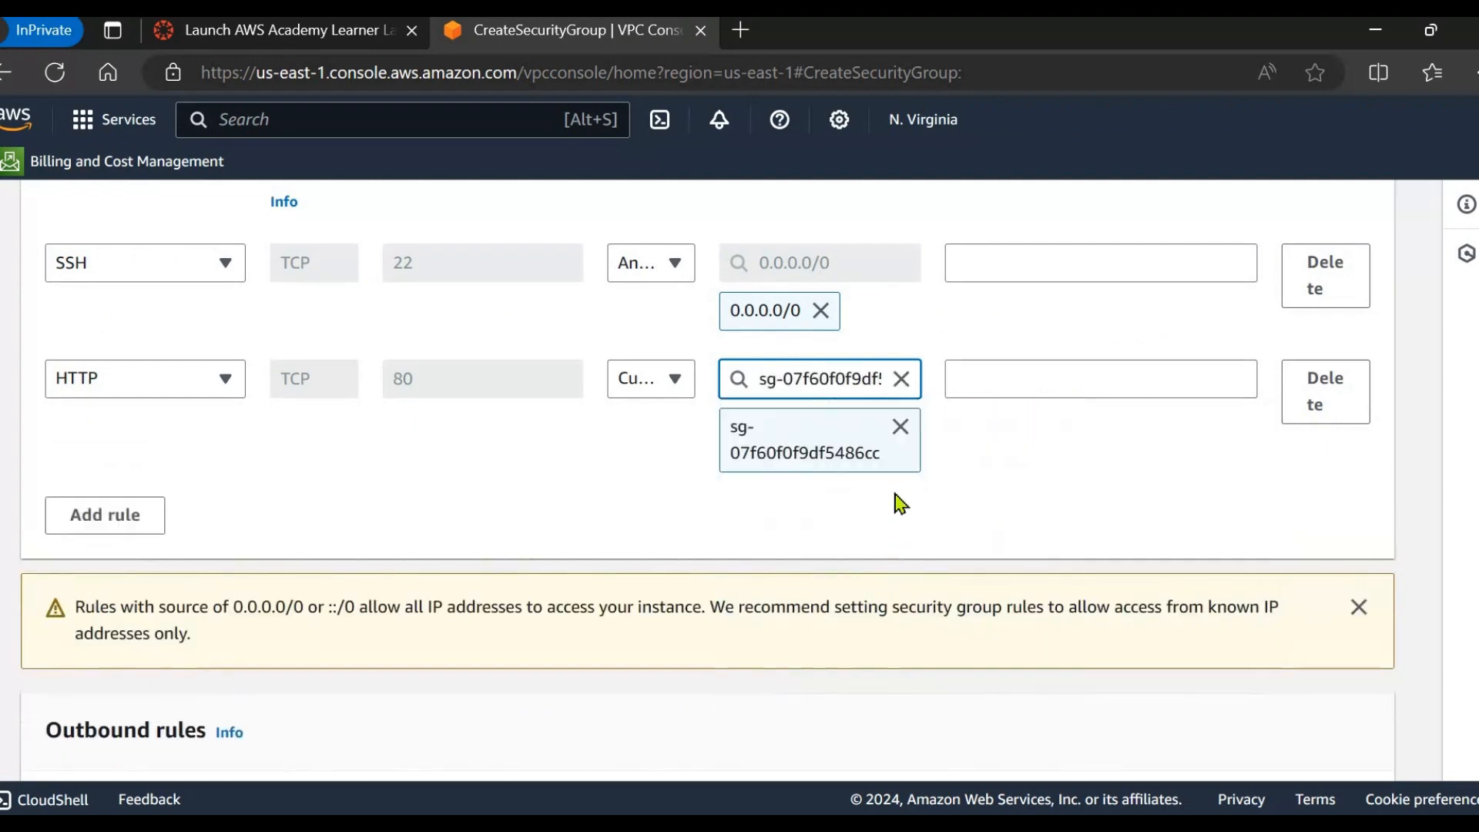
{"action": "scroll", "coordinate": [898, 495], "scroll_direction": "up", "scroll_amount": 1}
{"action": "scroll", "coordinate": [909, 540], "scroll_direction": "down", "scroll_amount": 4}
{"action": "scroll", "coordinate": [913, 559], "scroll_direction": "down", "scroll_amount": 2}
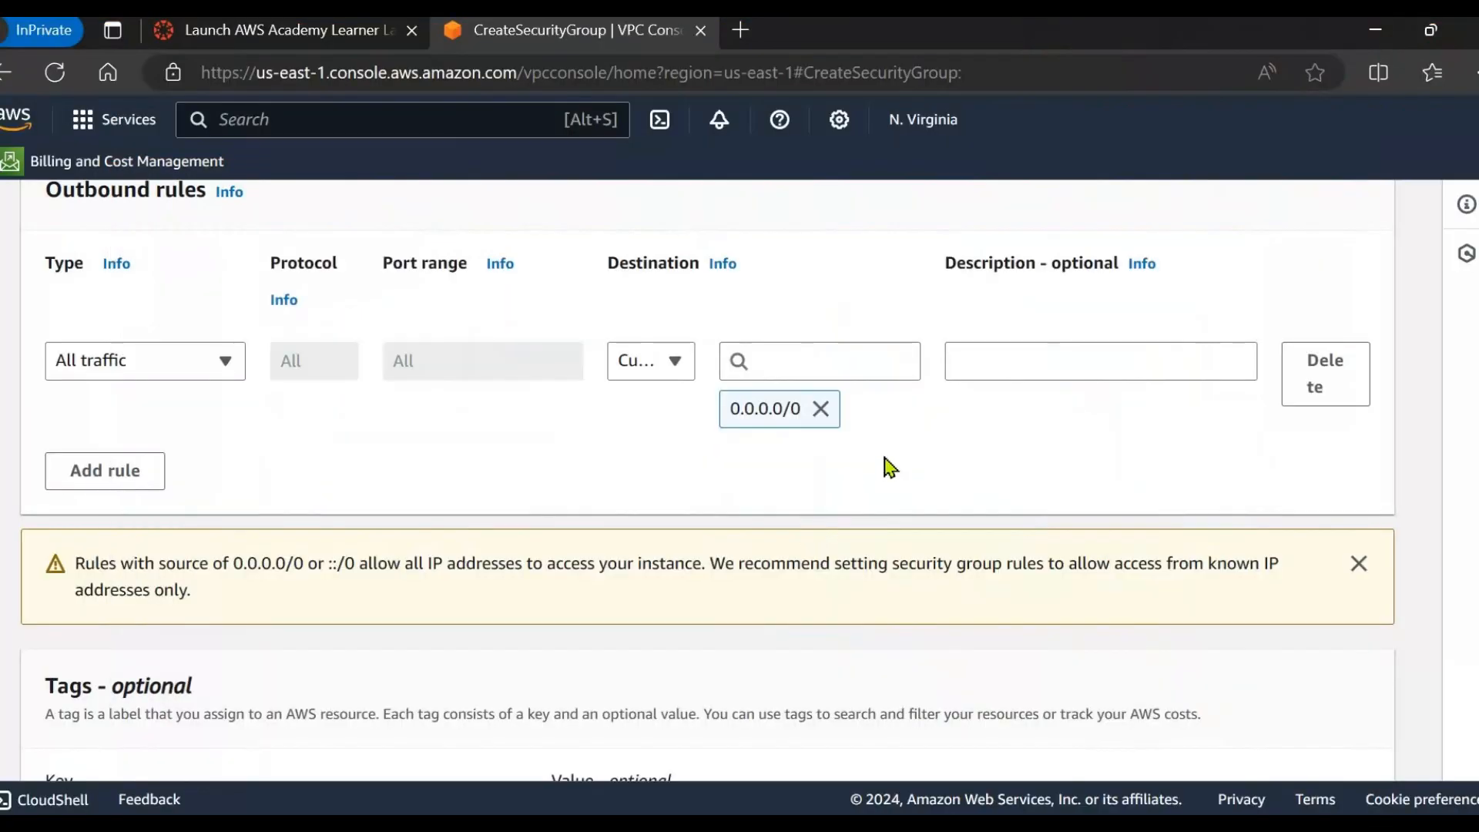
Create demo-SG-EC2 and confirm it appears in the security groups list.
{"action": "scroll", "coordinate": [894, 501], "scroll_direction": "down", "scroll_amount": 4}
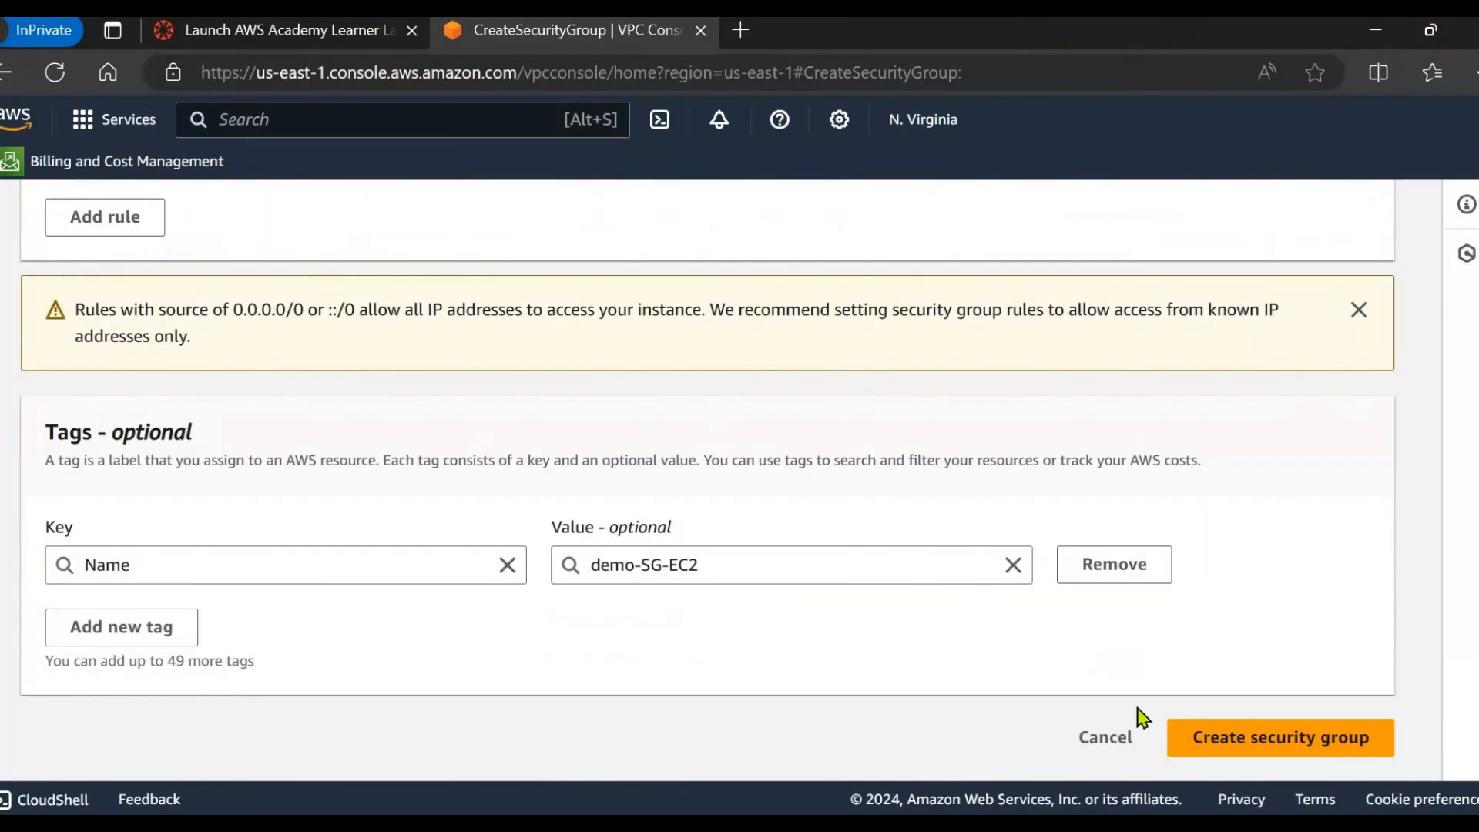
{"action": "left_click", "coordinate": [1221, 745]}
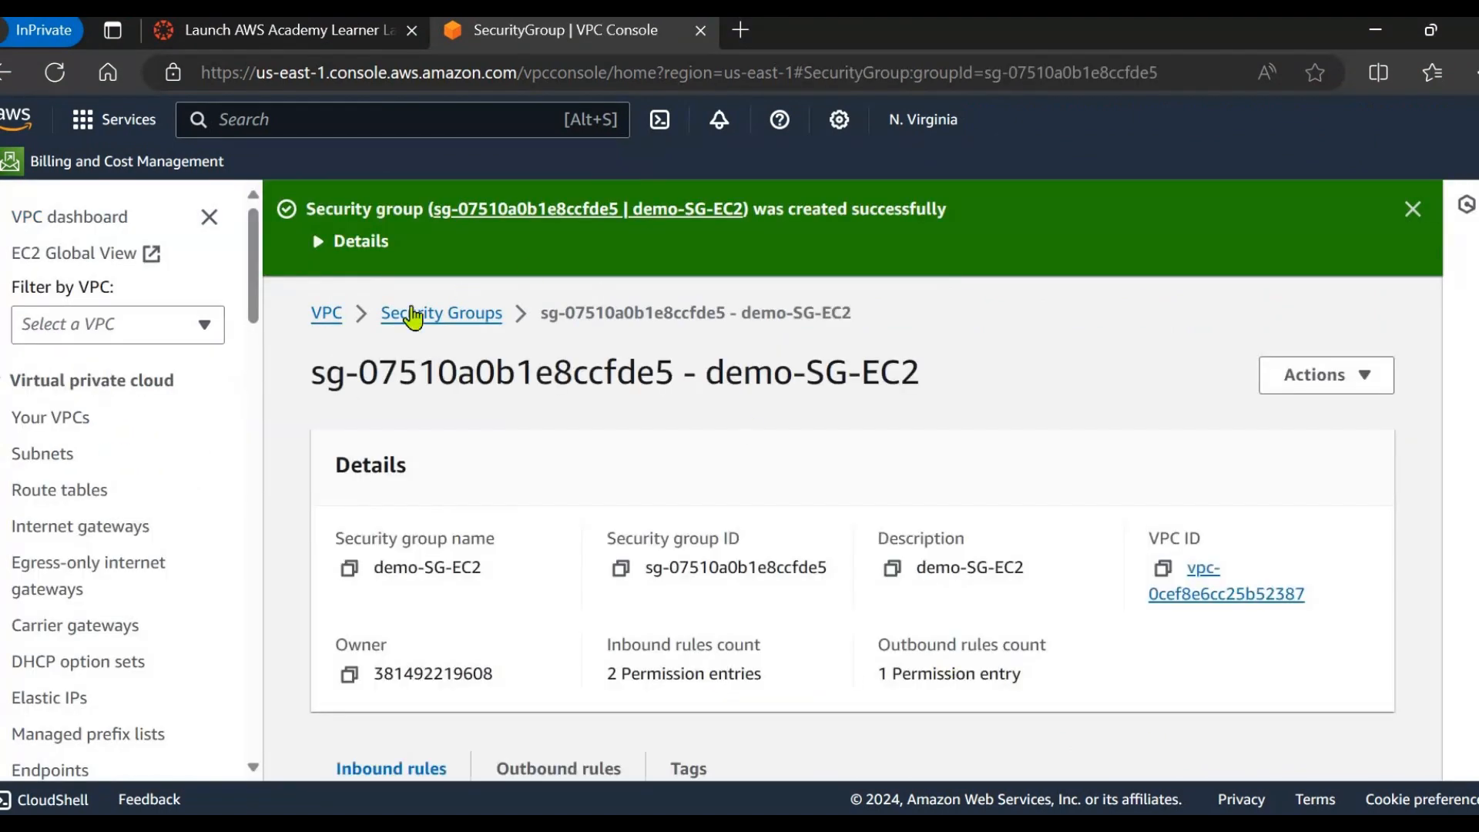
{"action": "left_click", "coordinate": [401, 314]}
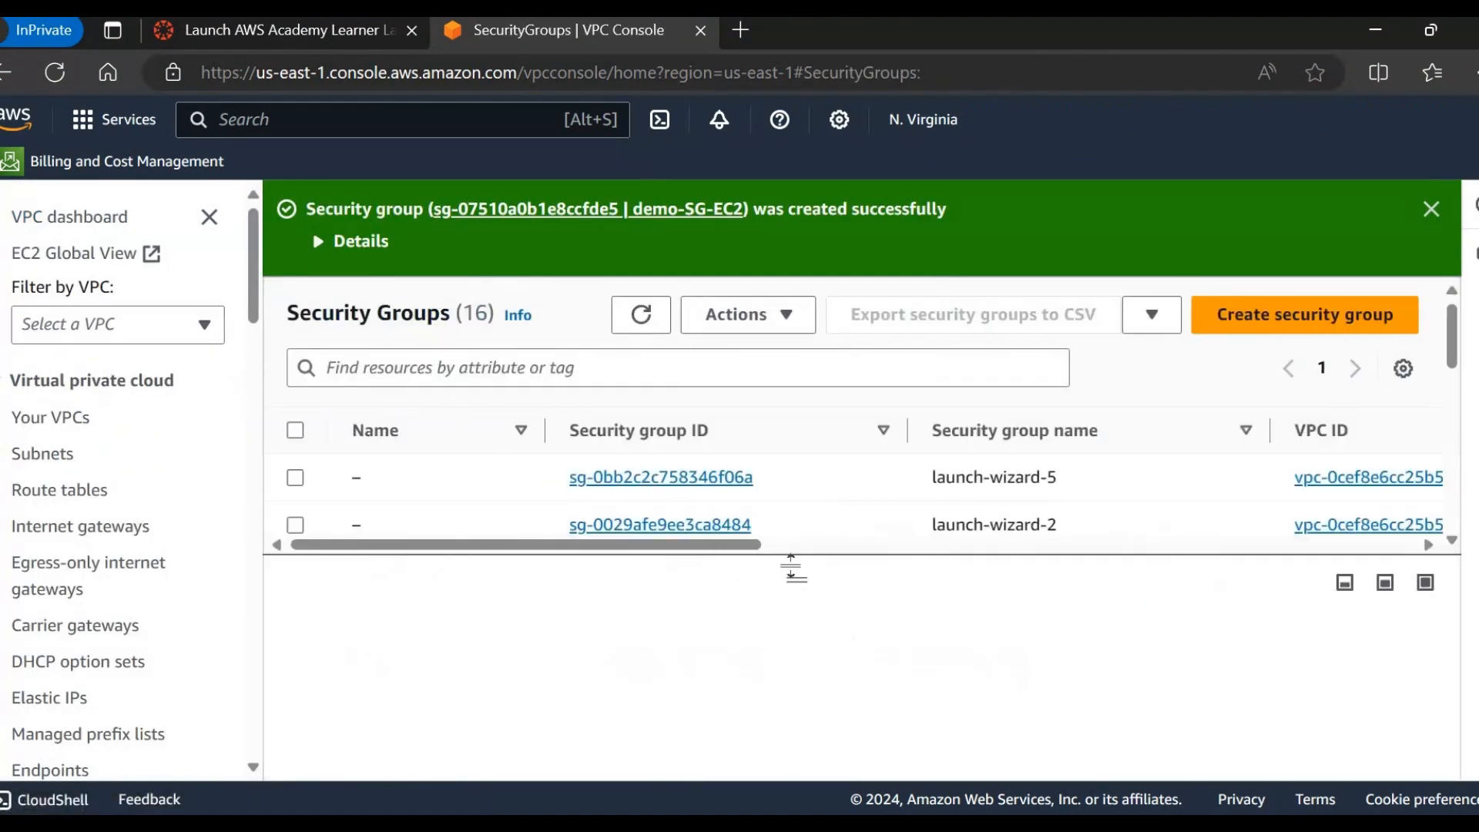
{"action": "left_click_drag", "start_coordinate": [799, 593], "coordinate": [753, 727]}
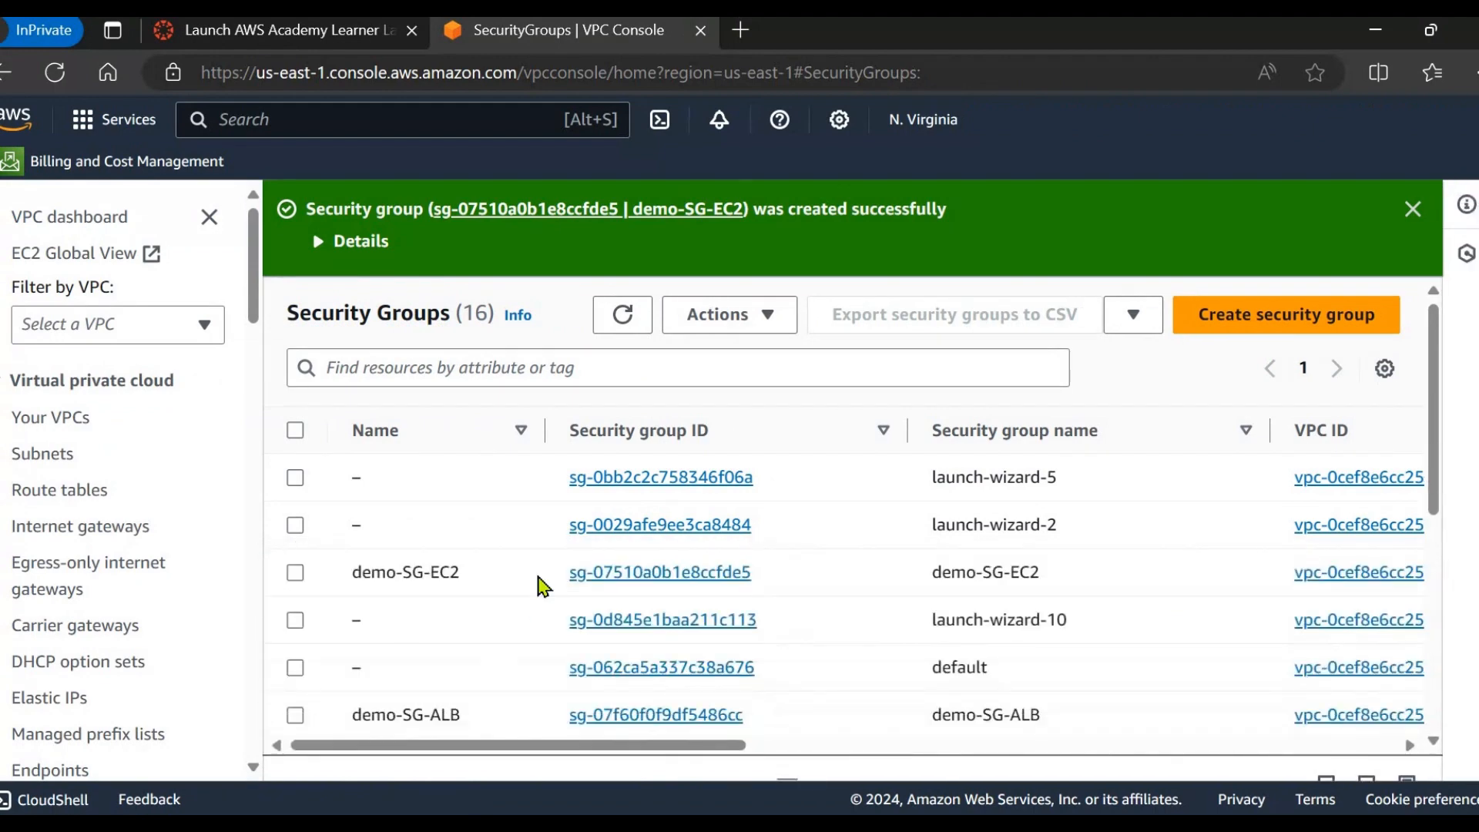
{"action": "scroll", "coordinate": [539, 590], "scroll_direction": "down", "scroll_amount": 1}
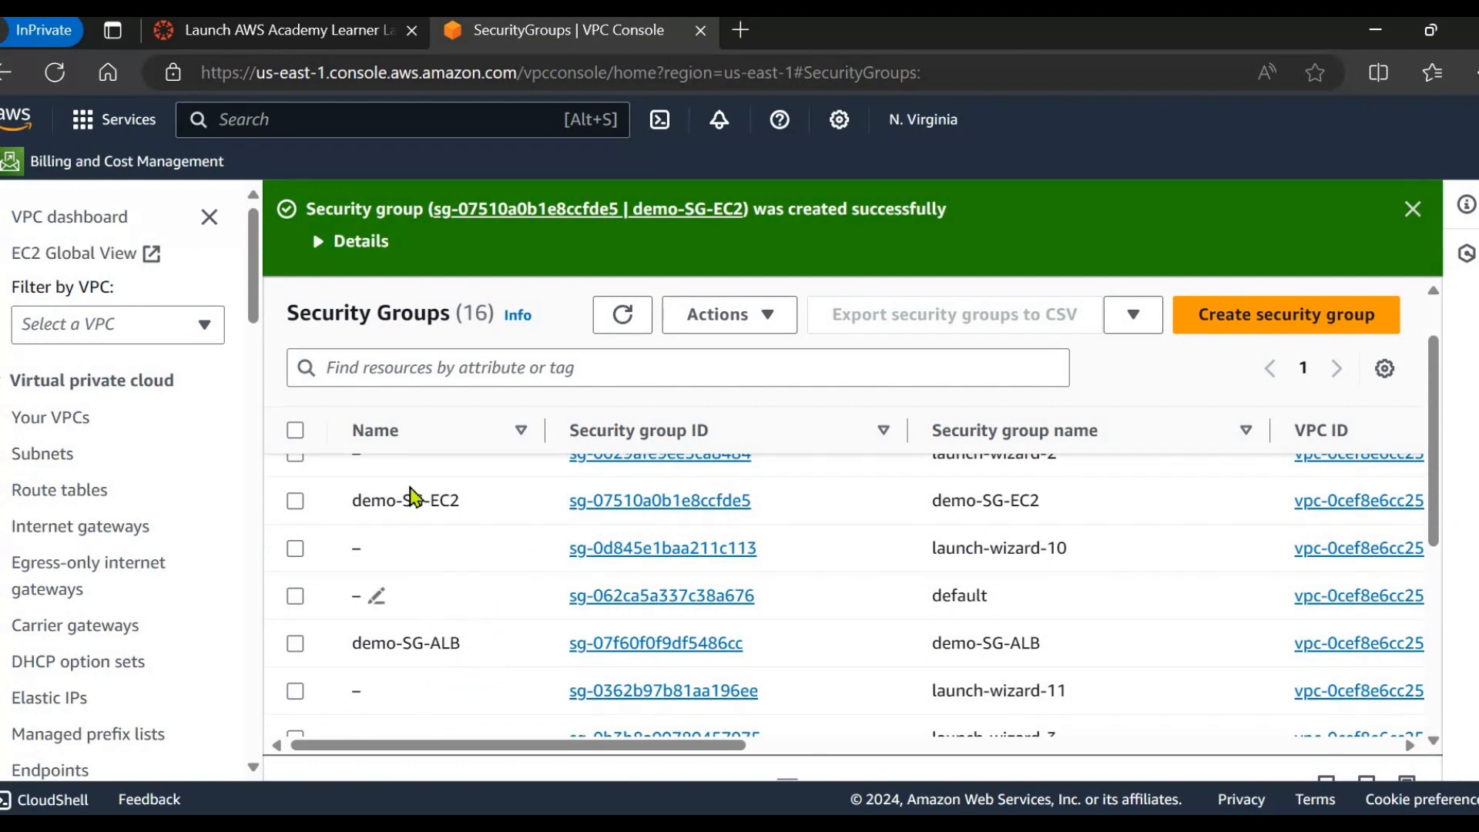
{"action": "scroll", "coordinate": [431, 505], "scroll_direction": "up", "scroll_amount": 1}
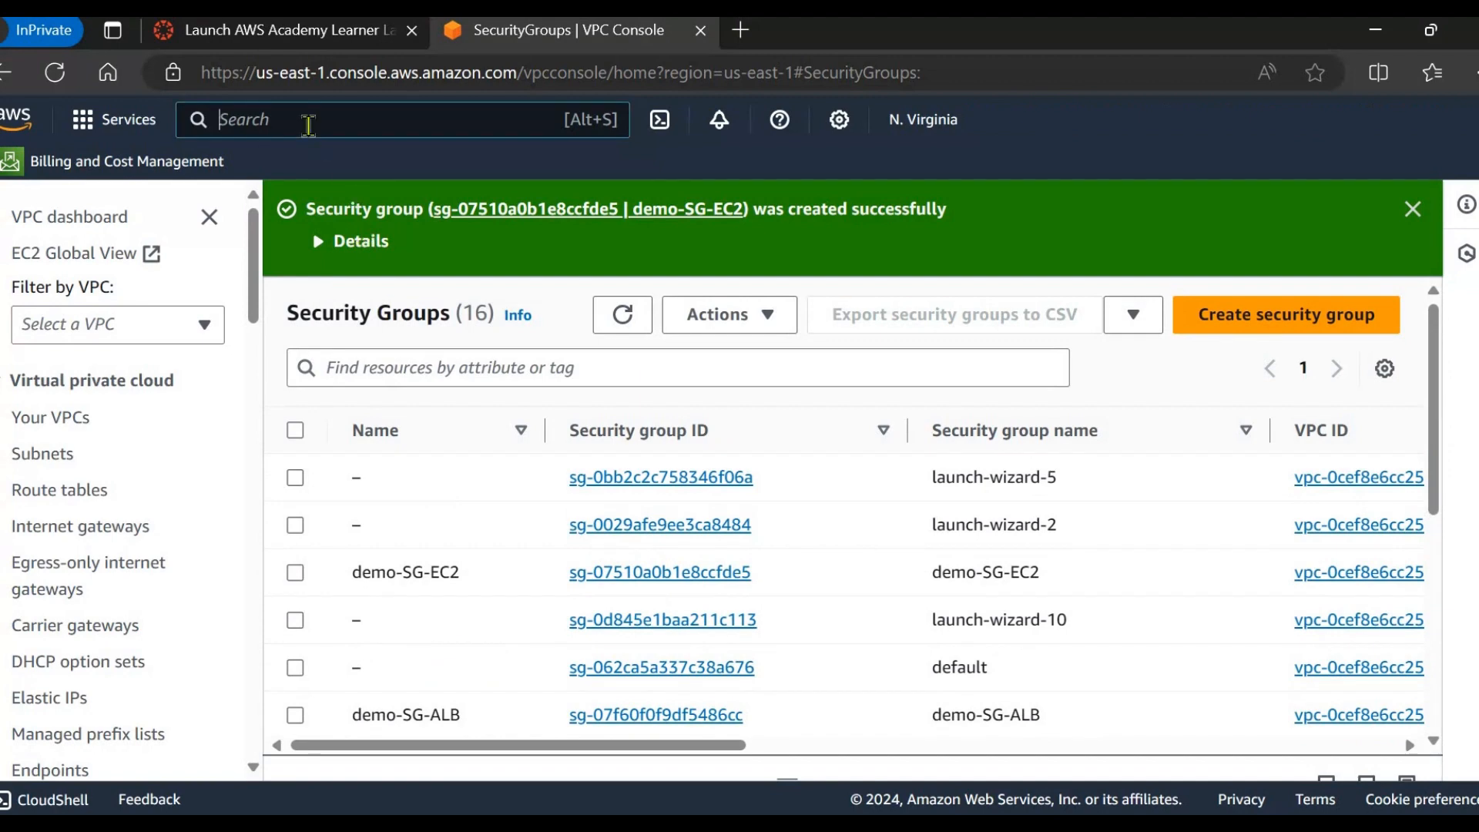
Search 'ec2' in the console search bar and open the EC2 service.
{"action": "left_click", "coordinate": [308, 125]}
{"action": "type", "text": "ec2"}
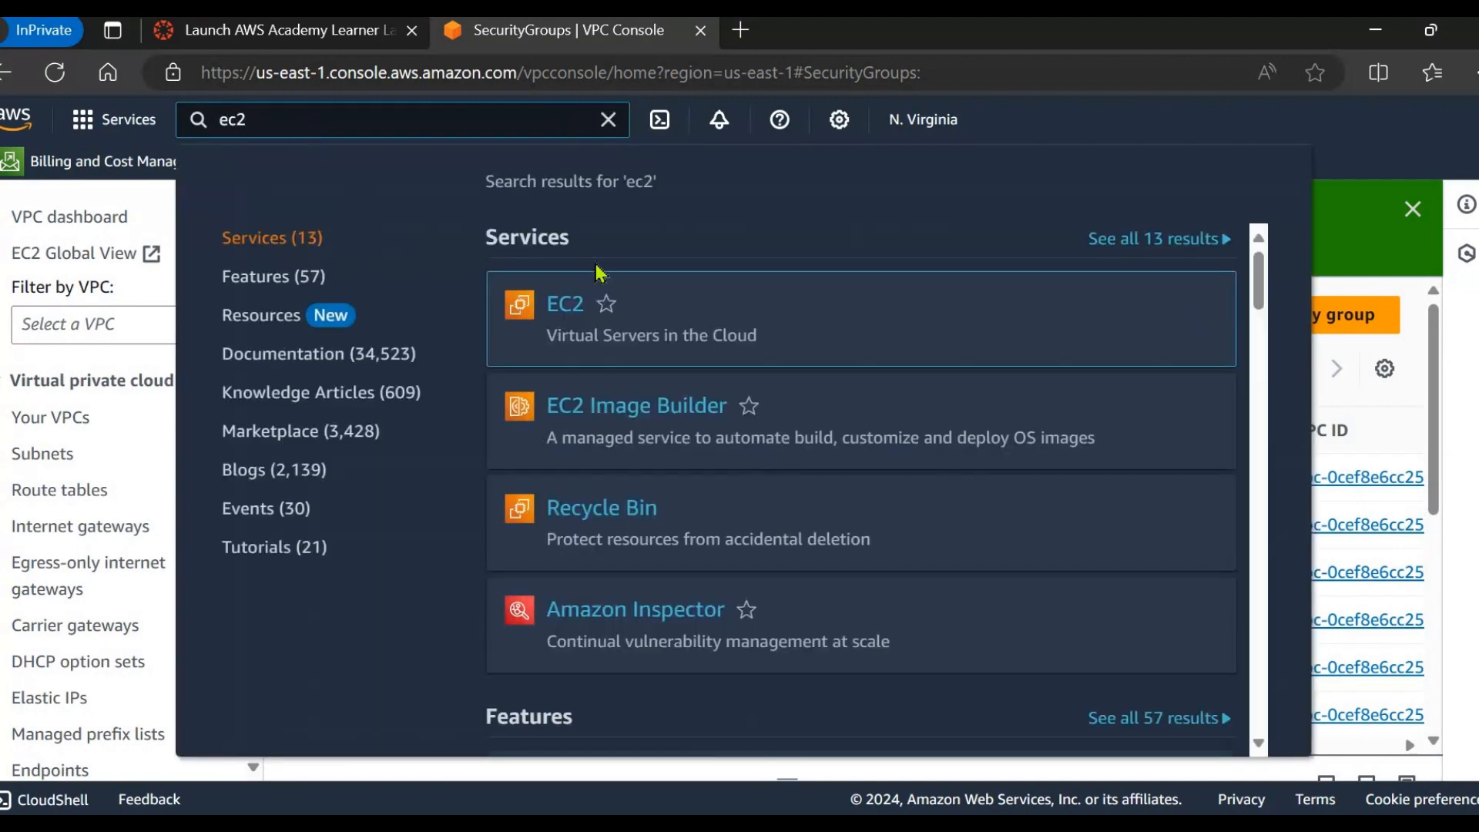
{"action": "left_click", "coordinate": [554, 312]}
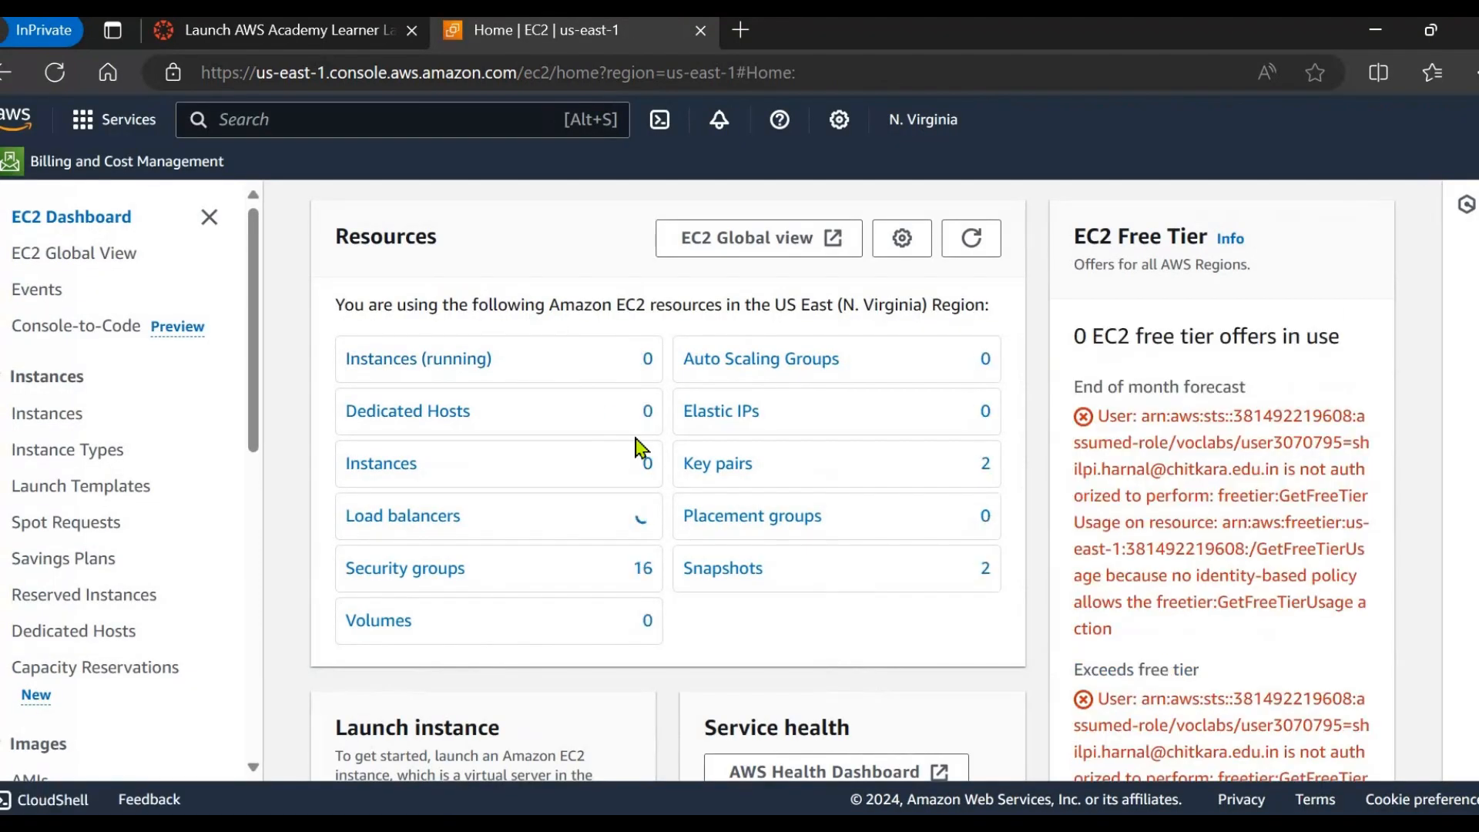
Start launching a new EC2 instance and name it 'web'.
{"action": "scroll", "coordinate": [585, 524], "scroll_direction": "down", "scroll_amount": 5}
{"action": "left_click", "coordinate": [422, 426]}
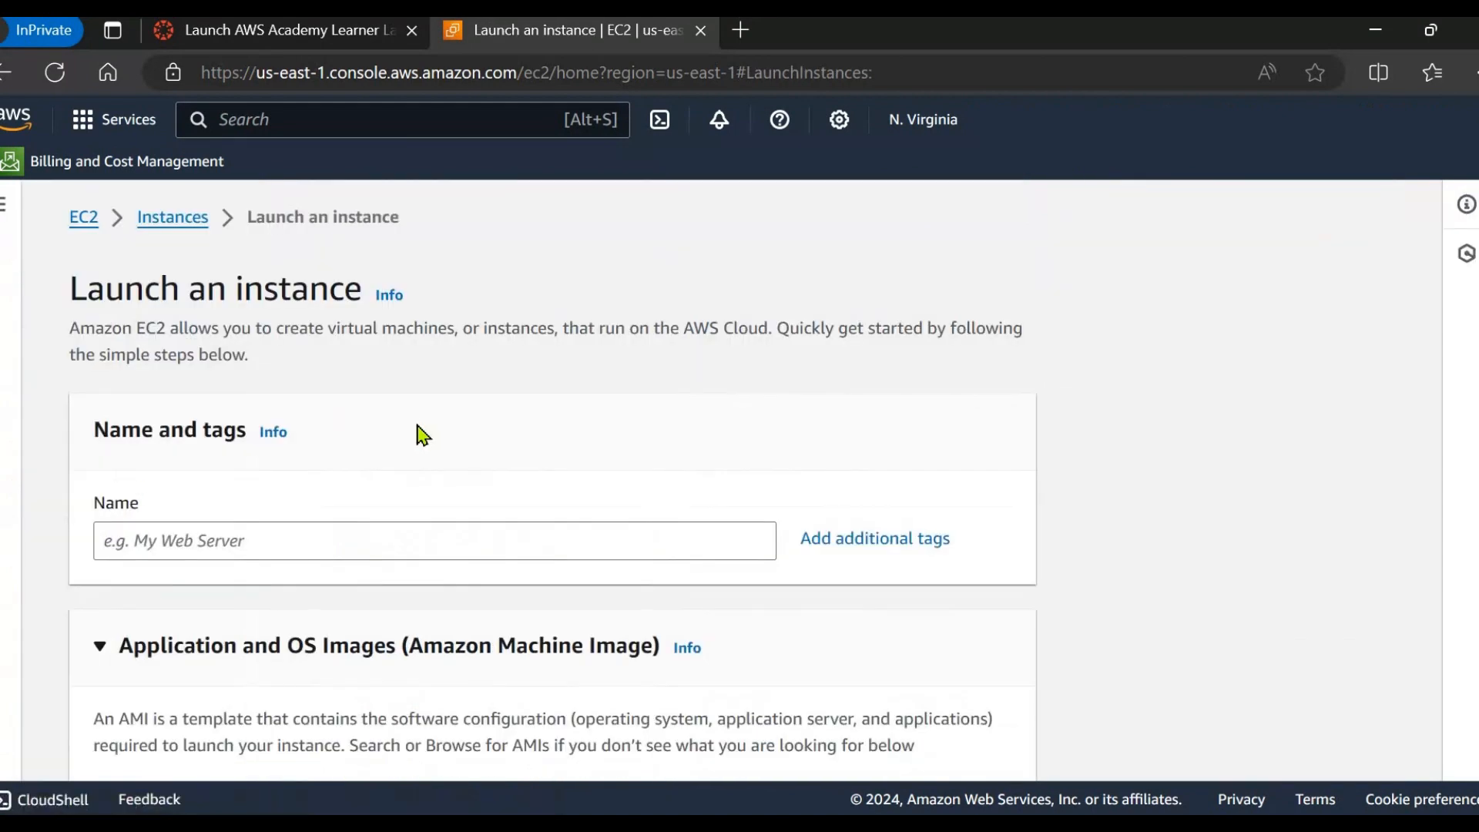
{"action": "scroll", "coordinate": [401, 408], "scroll_direction": "down", "scroll_amount": 2}
{"action": "left_click", "coordinate": [365, 367]}
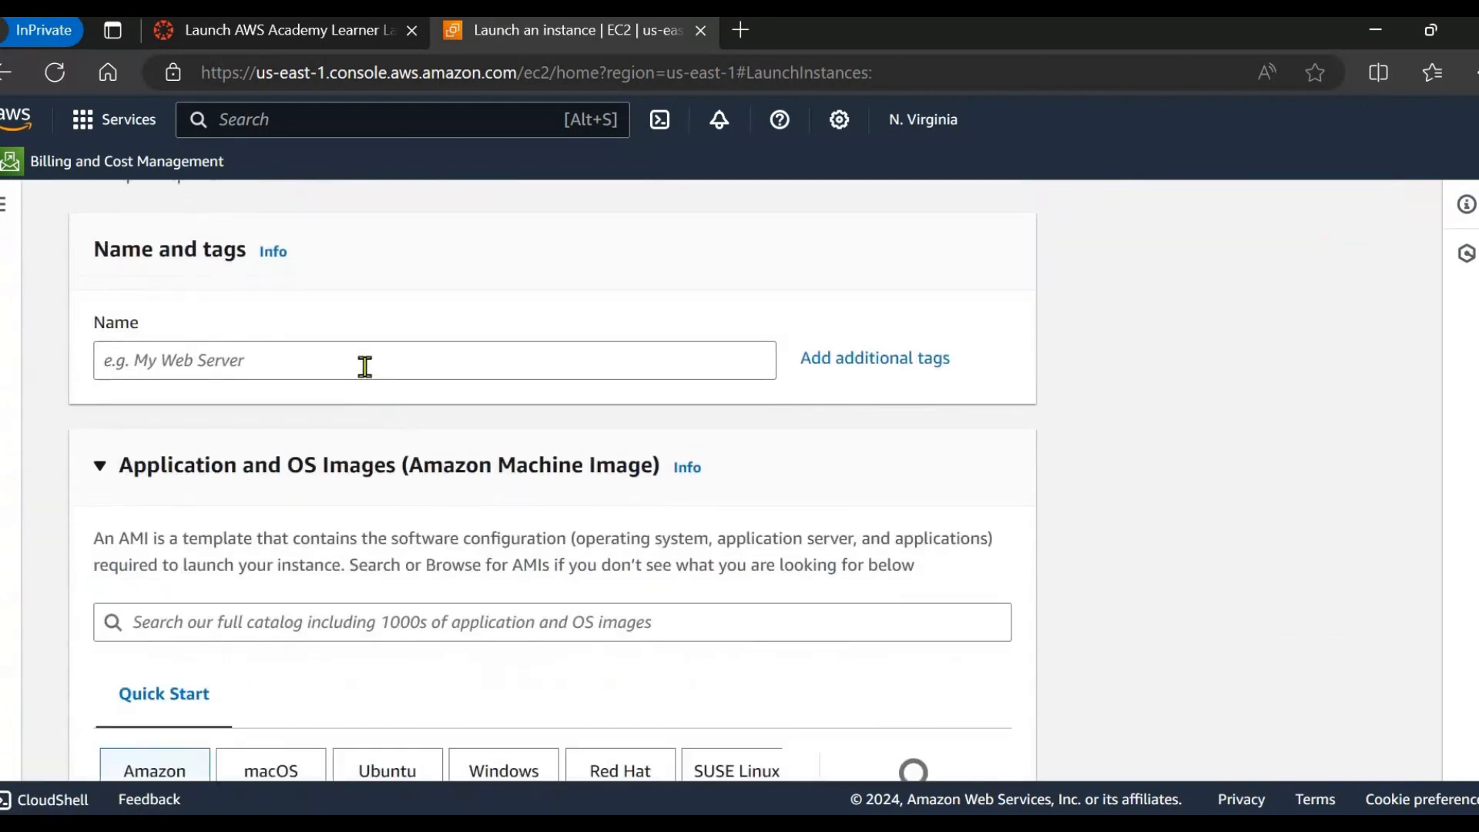
{"action": "type", "text": "web1"}
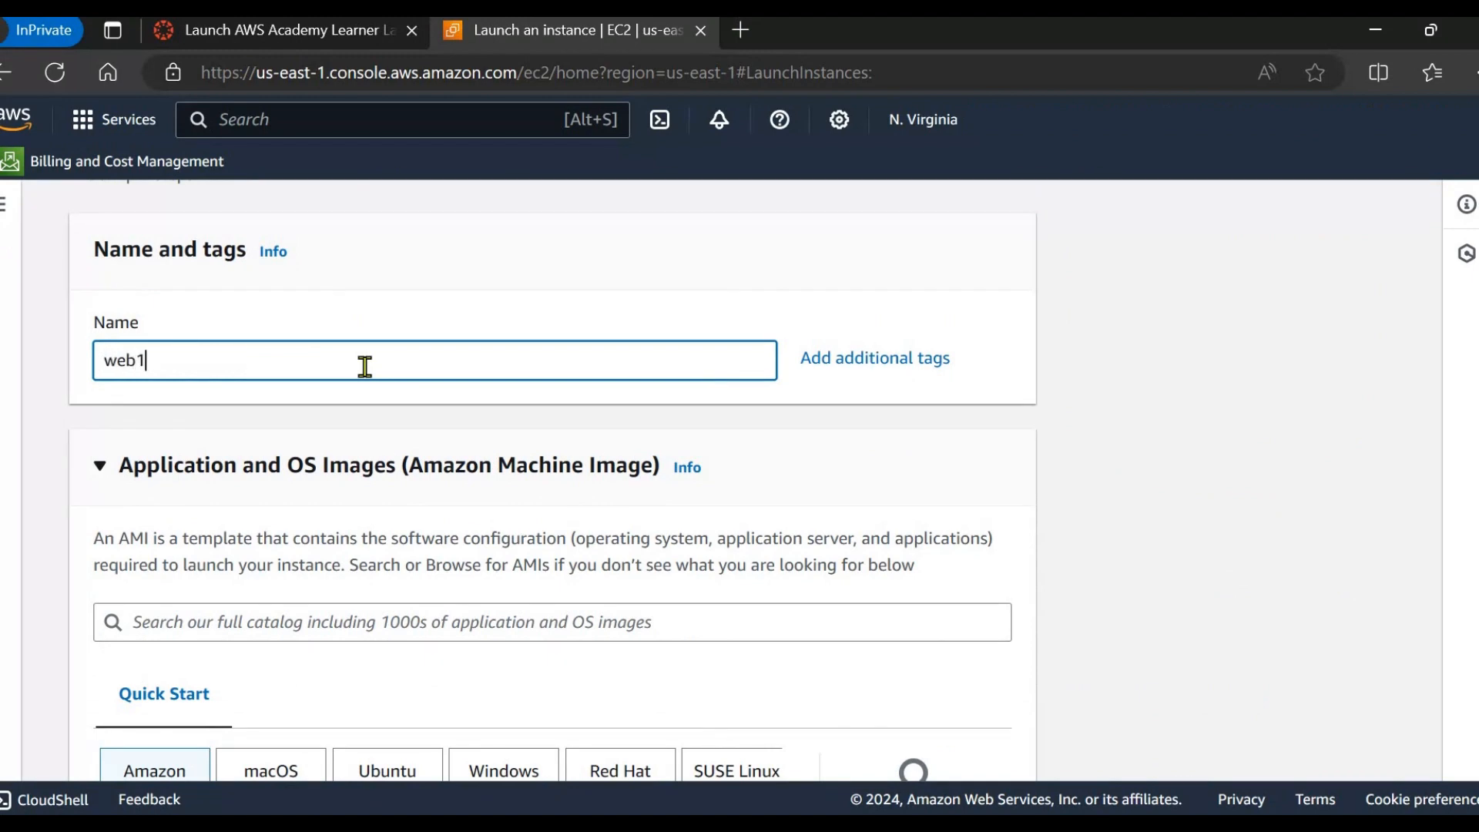
Pick 2-march4 from the Key pair name list.
{"action": "scroll", "coordinate": [365, 367], "scroll_direction": "down", "scroll_amount": 5}
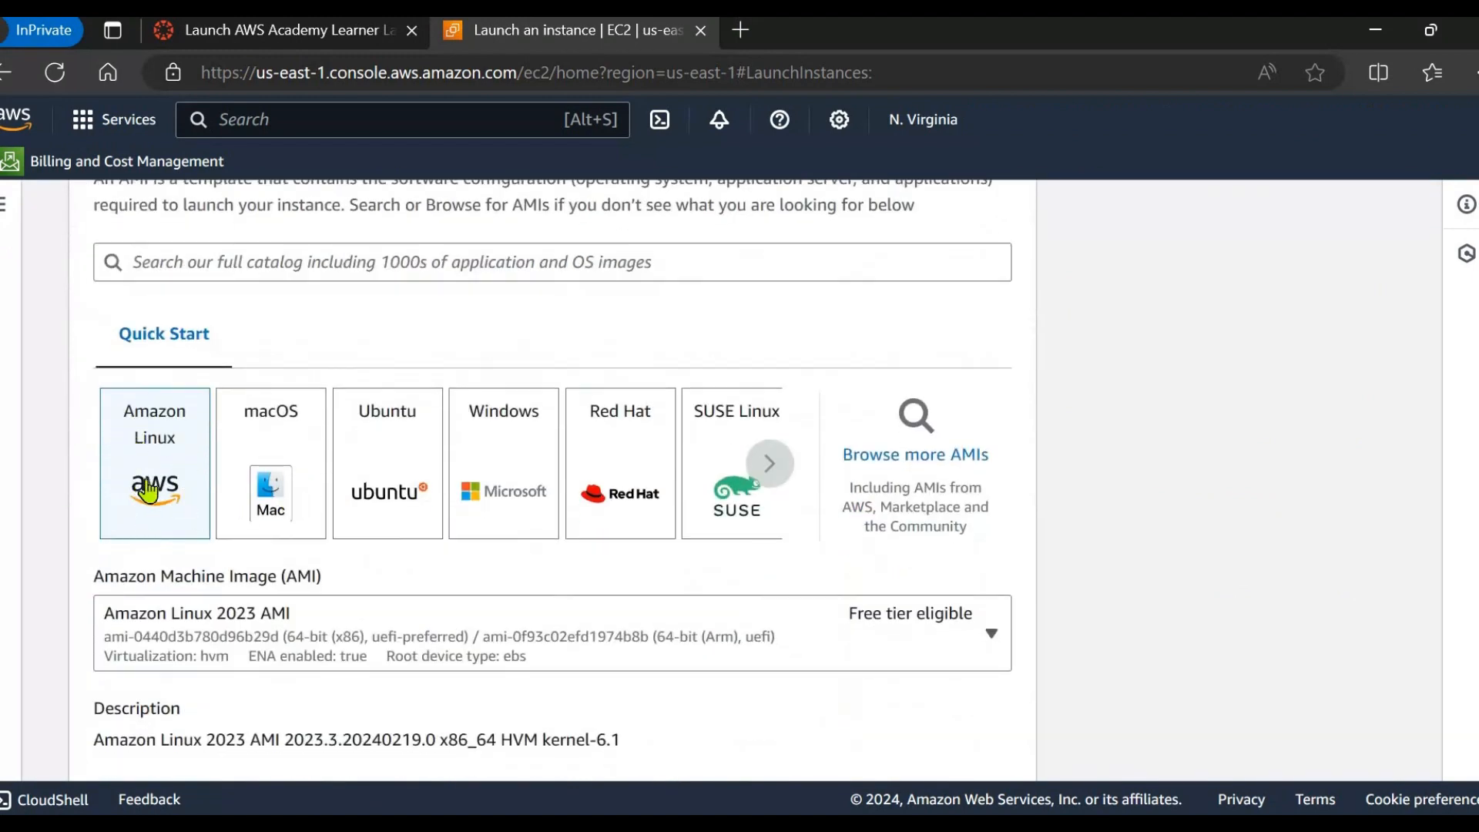
{"action": "scroll", "coordinate": [289, 505], "scroll_direction": "down", "scroll_amount": 8}
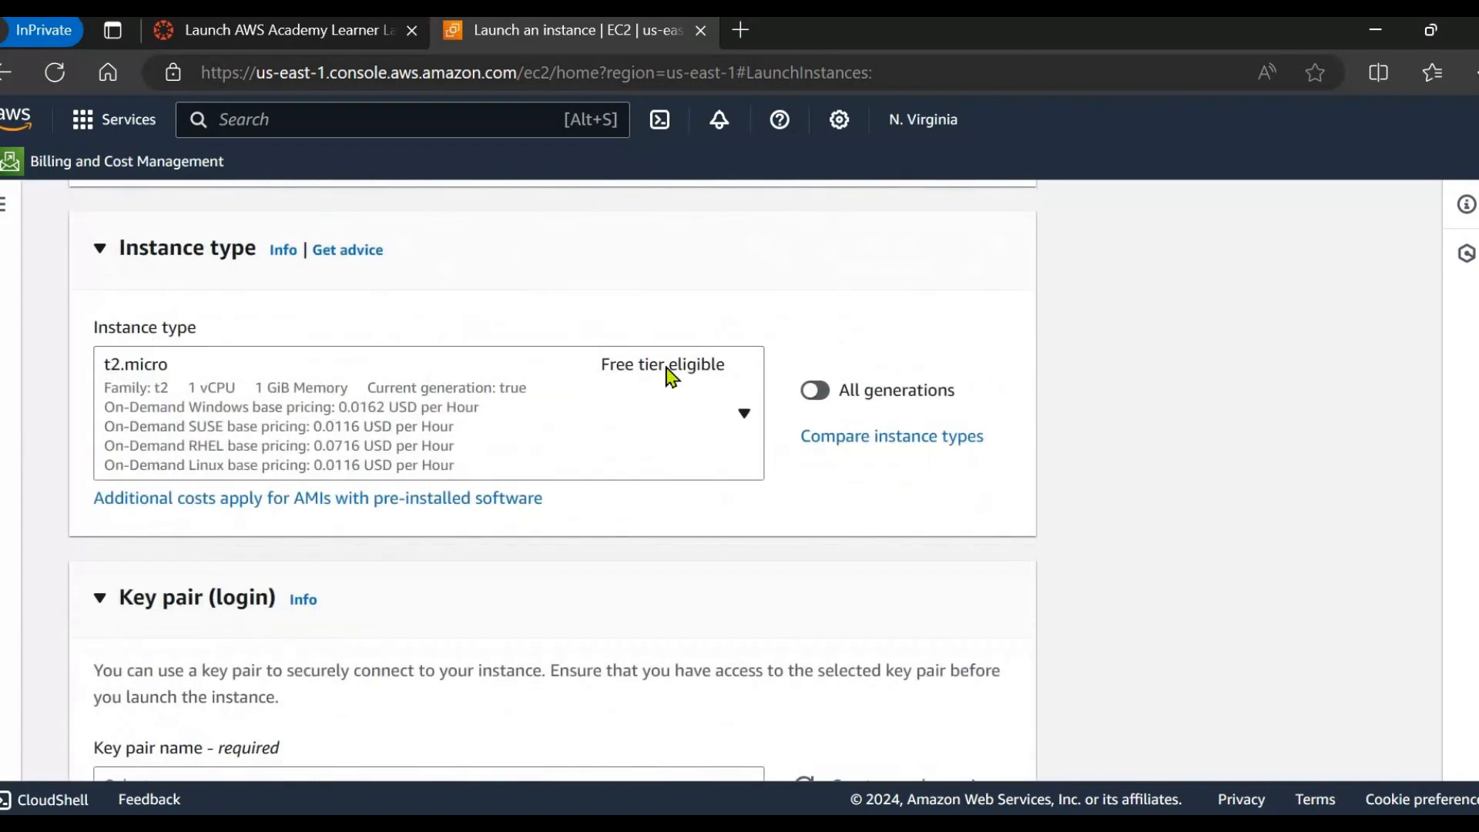
{"action": "scroll", "coordinate": [611, 423], "scroll_direction": "down", "scroll_amount": 5}
{"action": "left_click", "coordinate": [368, 437]}
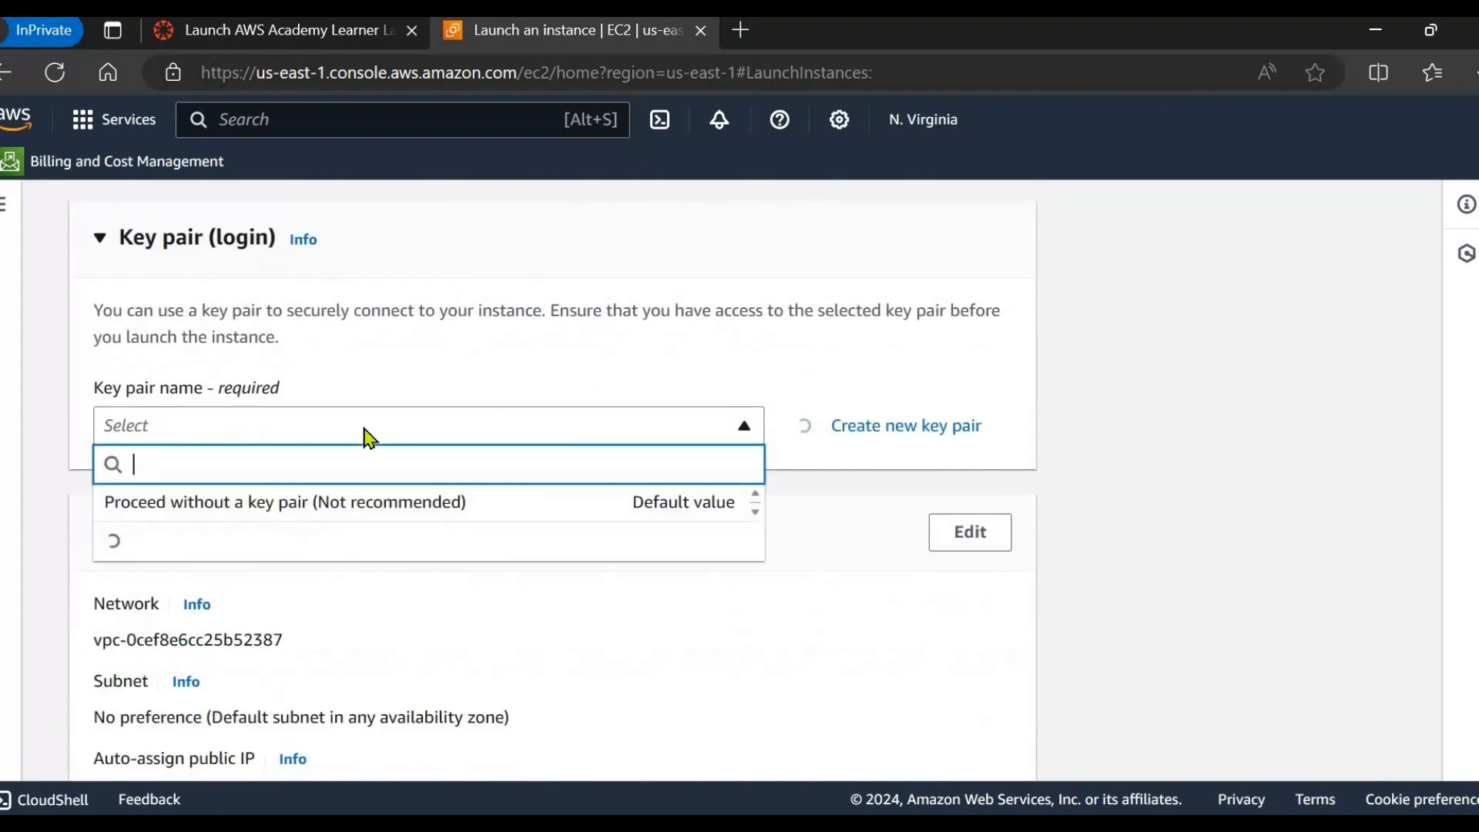
{"action": "left_click", "coordinate": [250, 608]}
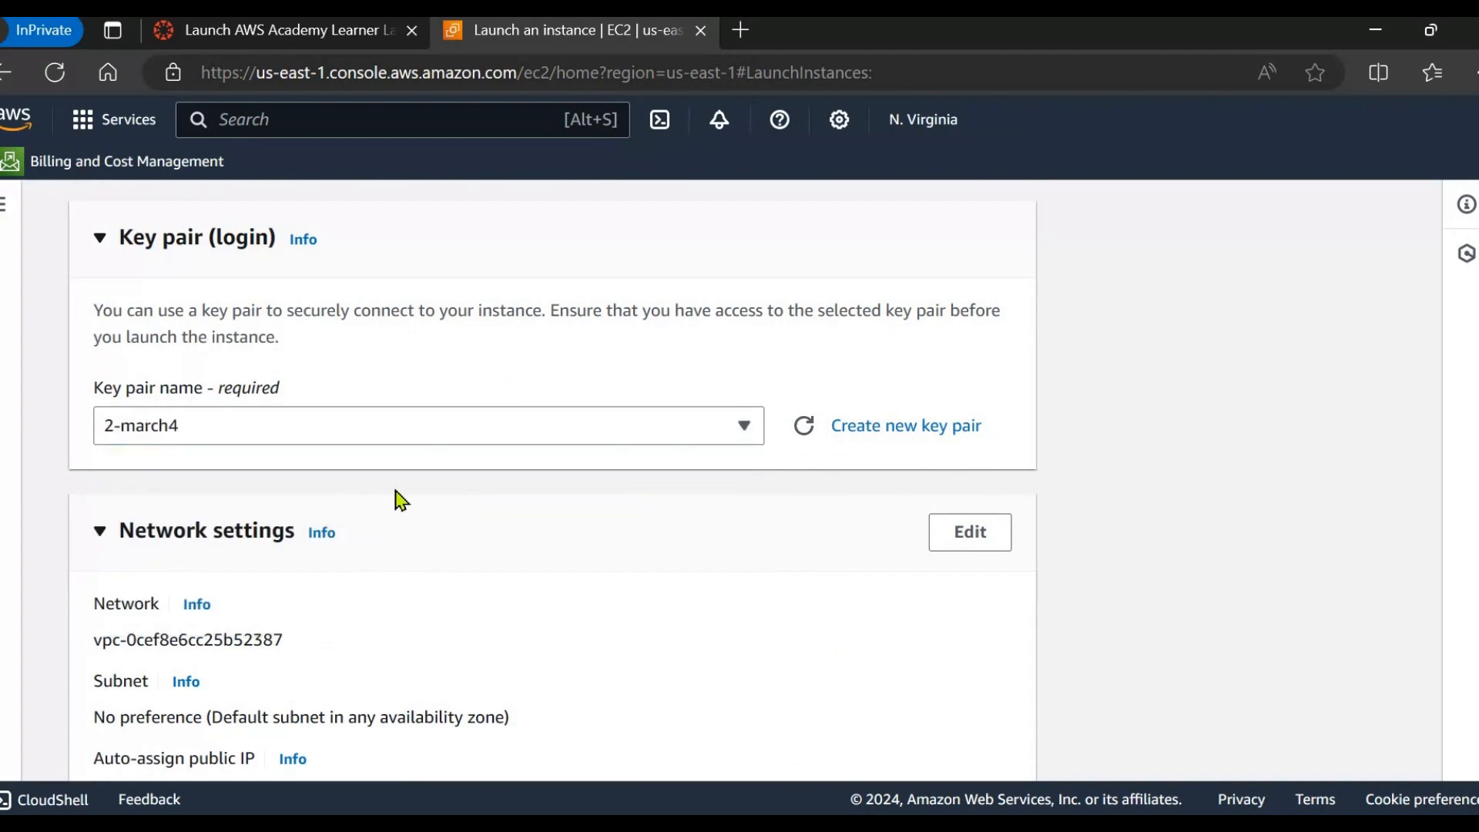
{"action": "scroll", "coordinate": [396, 498], "scroll_direction": "down", "scroll_amount": 5}
{"action": "scroll", "coordinate": [115, 478], "scroll_direction": "up", "scroll_amount": 1}
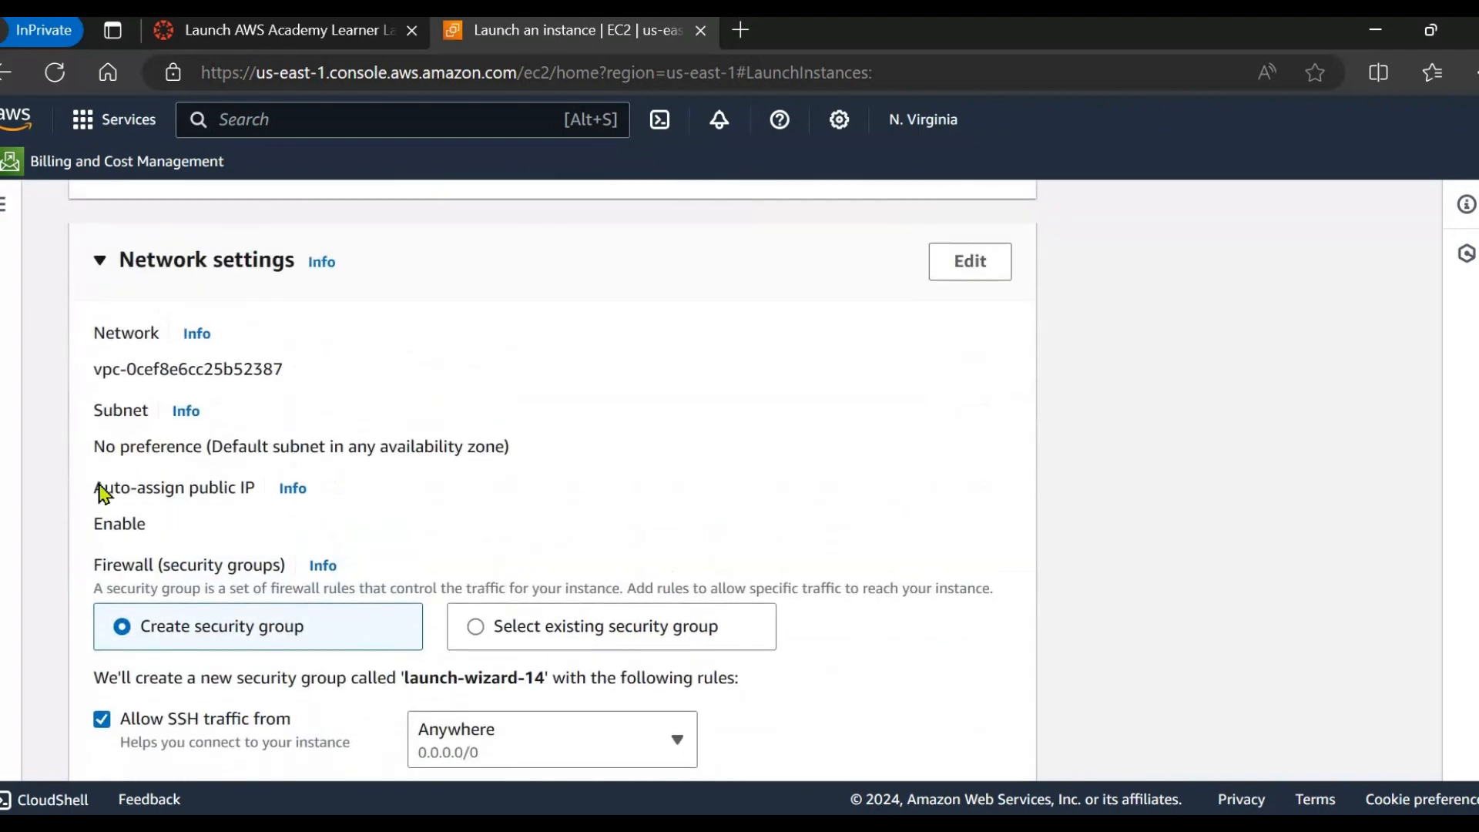
{"action": "left_click_drag", "start_coordinate": [188, 510], "coordinate": [260, 499]}
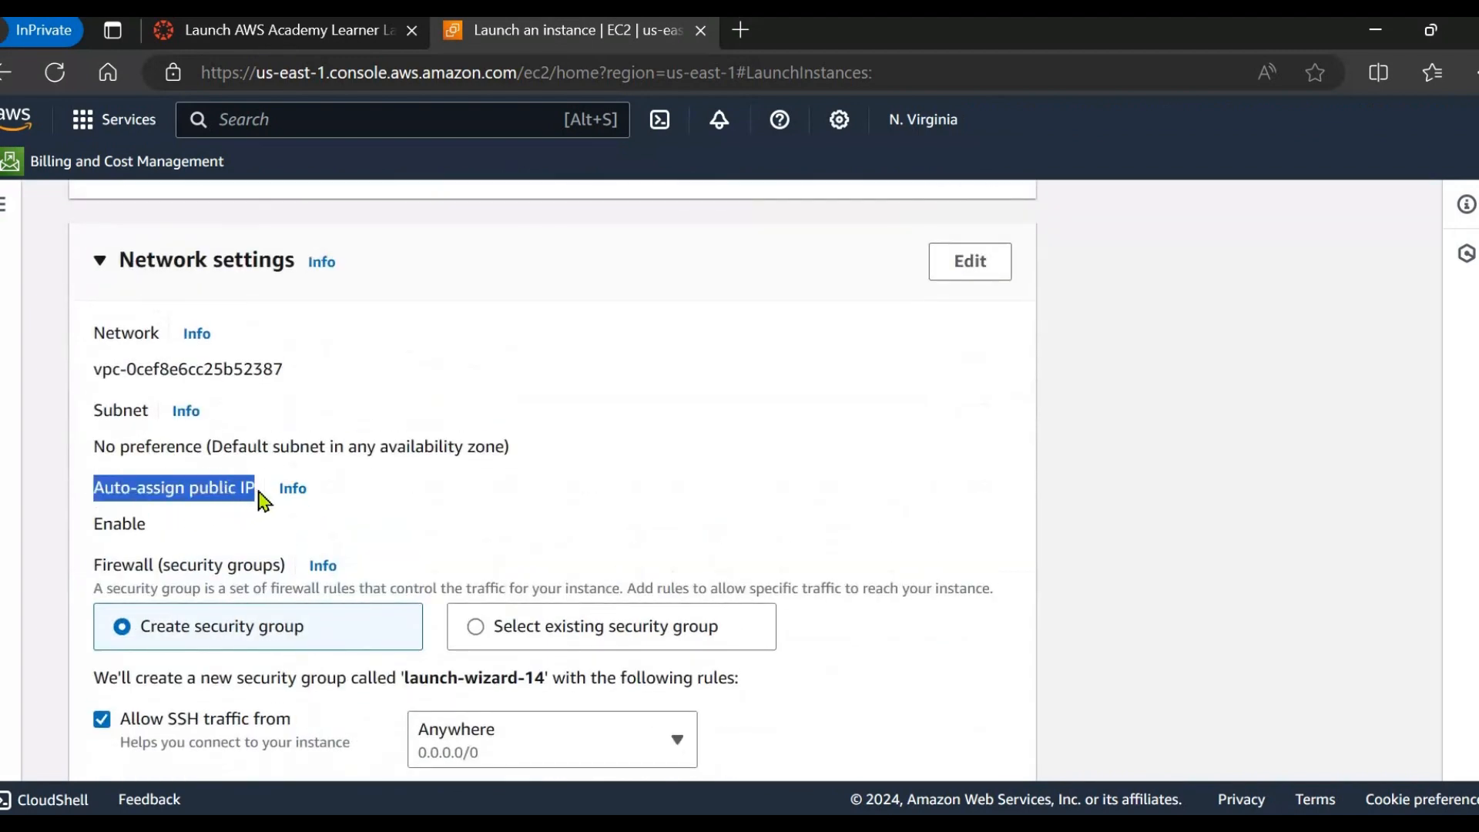
{"action": "scroll", "coordinate": [459, 467], "scroll_direction": "down", "scroll_amount": 1}
{"action": "left_click", "coordinate": [459, 467]}
{"action": "scroll", "coordinate": [323, 463], "scroll_direction": "up", "scroll_amount": 2}
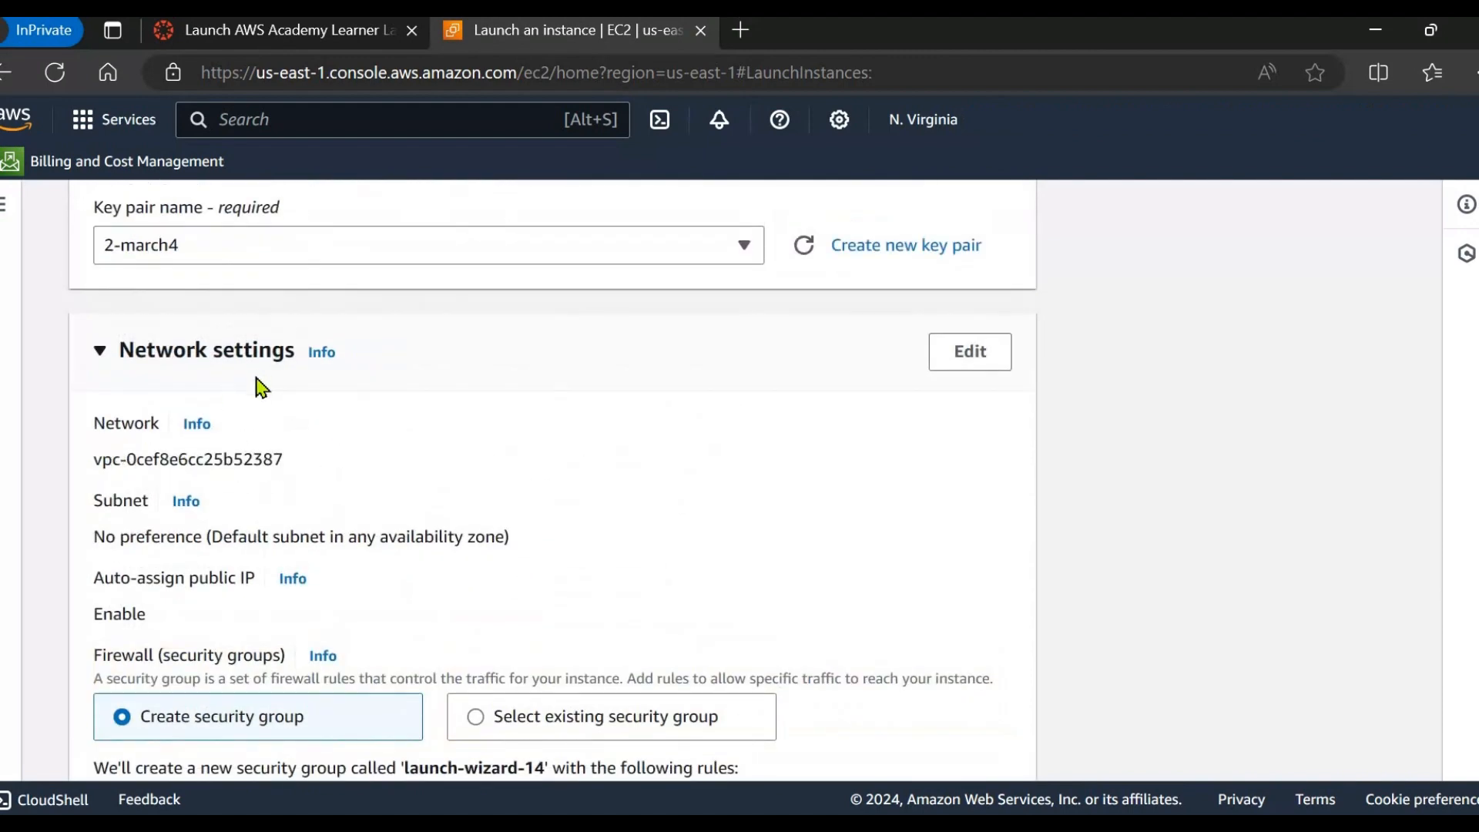
{"action": "key", "text": "ctrl+plus"}
{"action": "key", "text": "ctrl+plus"}
{"action": "key", "text": "ctrl+plus"}
{"action": "key", "text": "ctrl+plus"}
{"action": "key", "text": "ctrl+plus"}
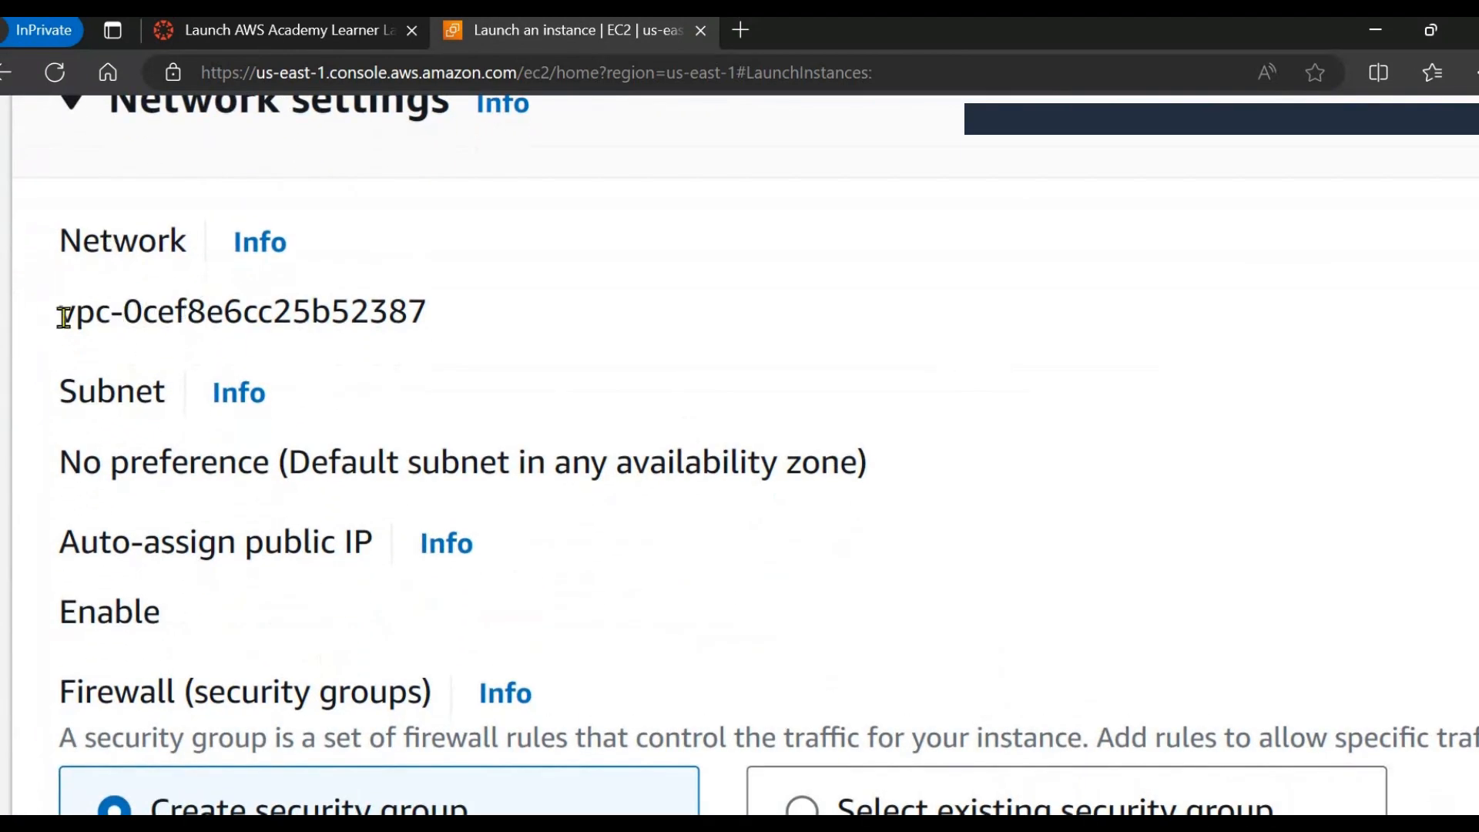
{"action": "left_click_drag", "start_coordinate": [60, 312], "coordinate": [465, 356]}
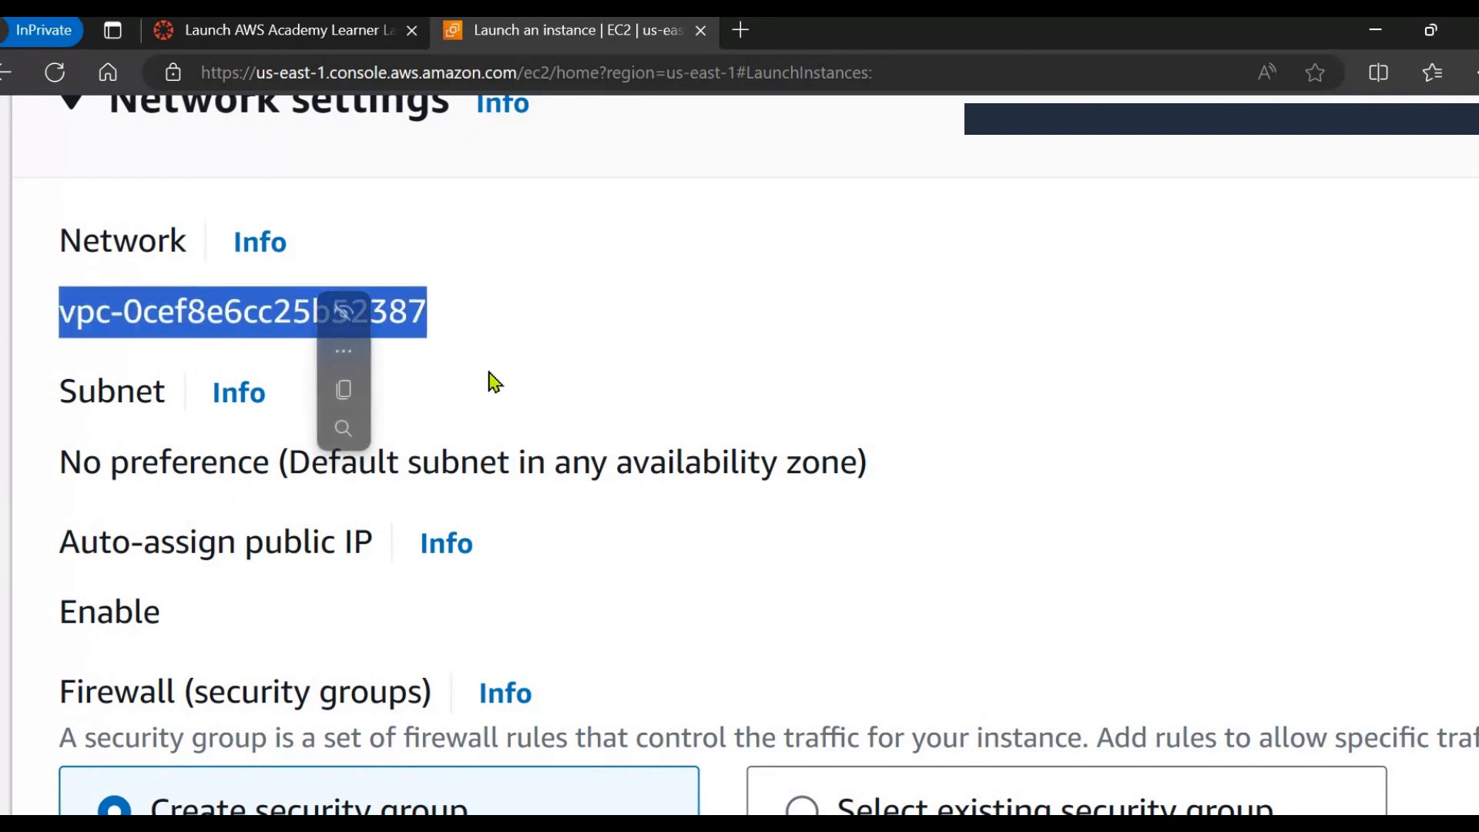
{"action": "left_click", "coordinate": [94, 447]}
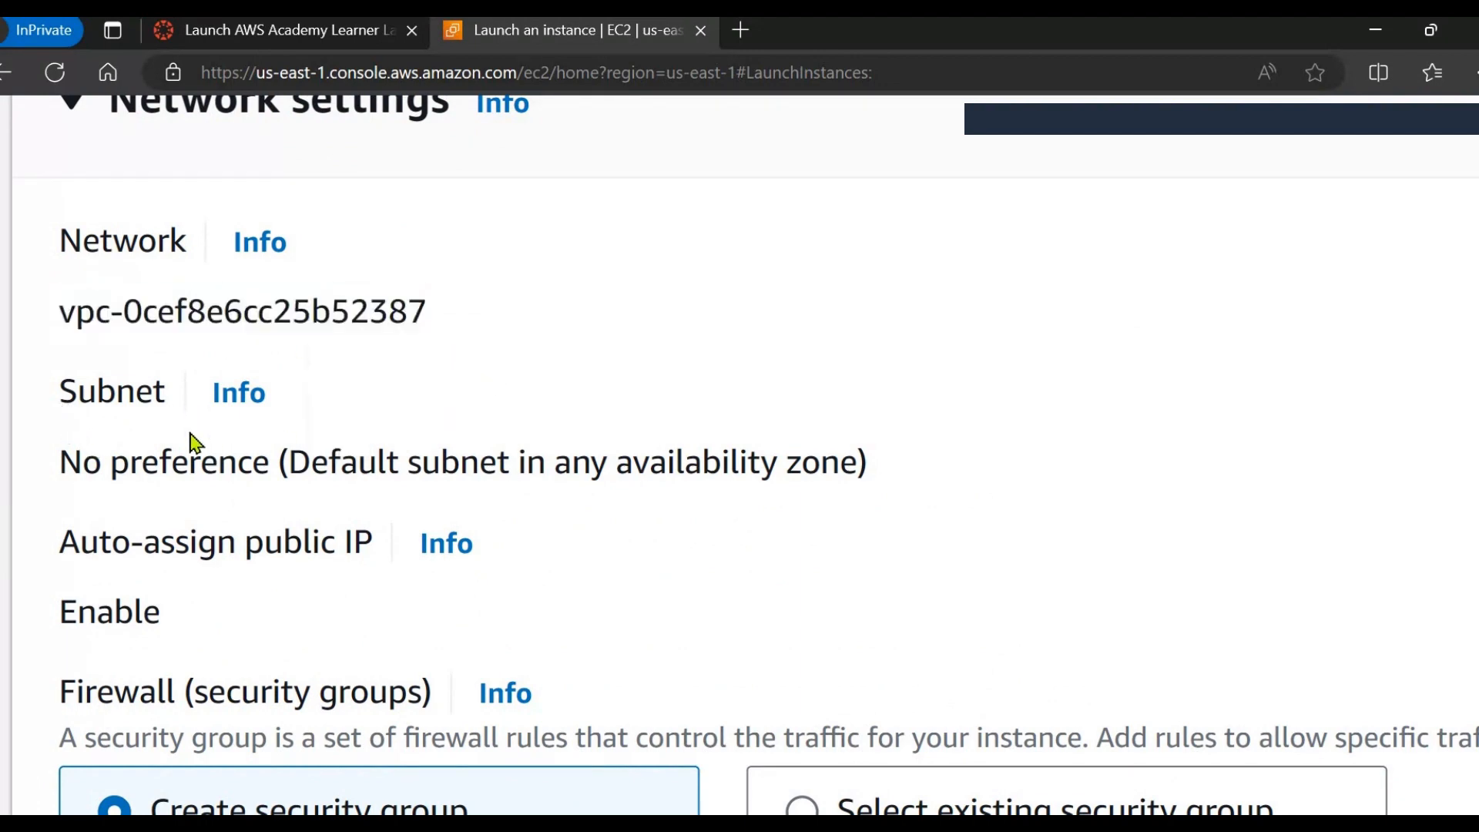
{"action": "left_click_drag", "start_coordinate": [295, 462], "coordinate": [857, 470]}
{"action": "left_click_drag", "start_coordinate": [66, 549], "coordinate": [369, 562]}
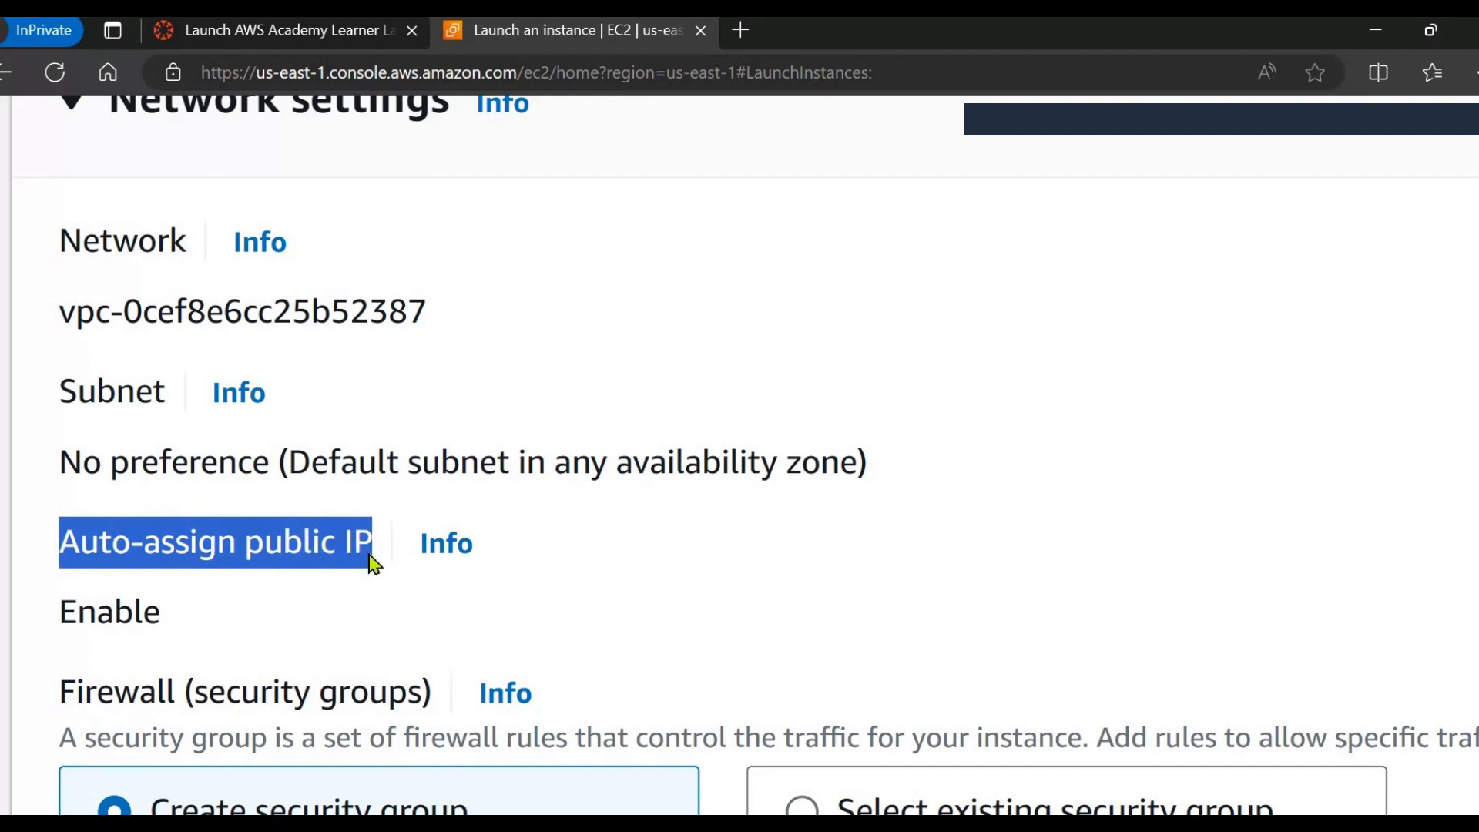
{"action": "scroll", "coordinate": [400, 547], "scroll_direction": "down", "scroll_amount": 2}
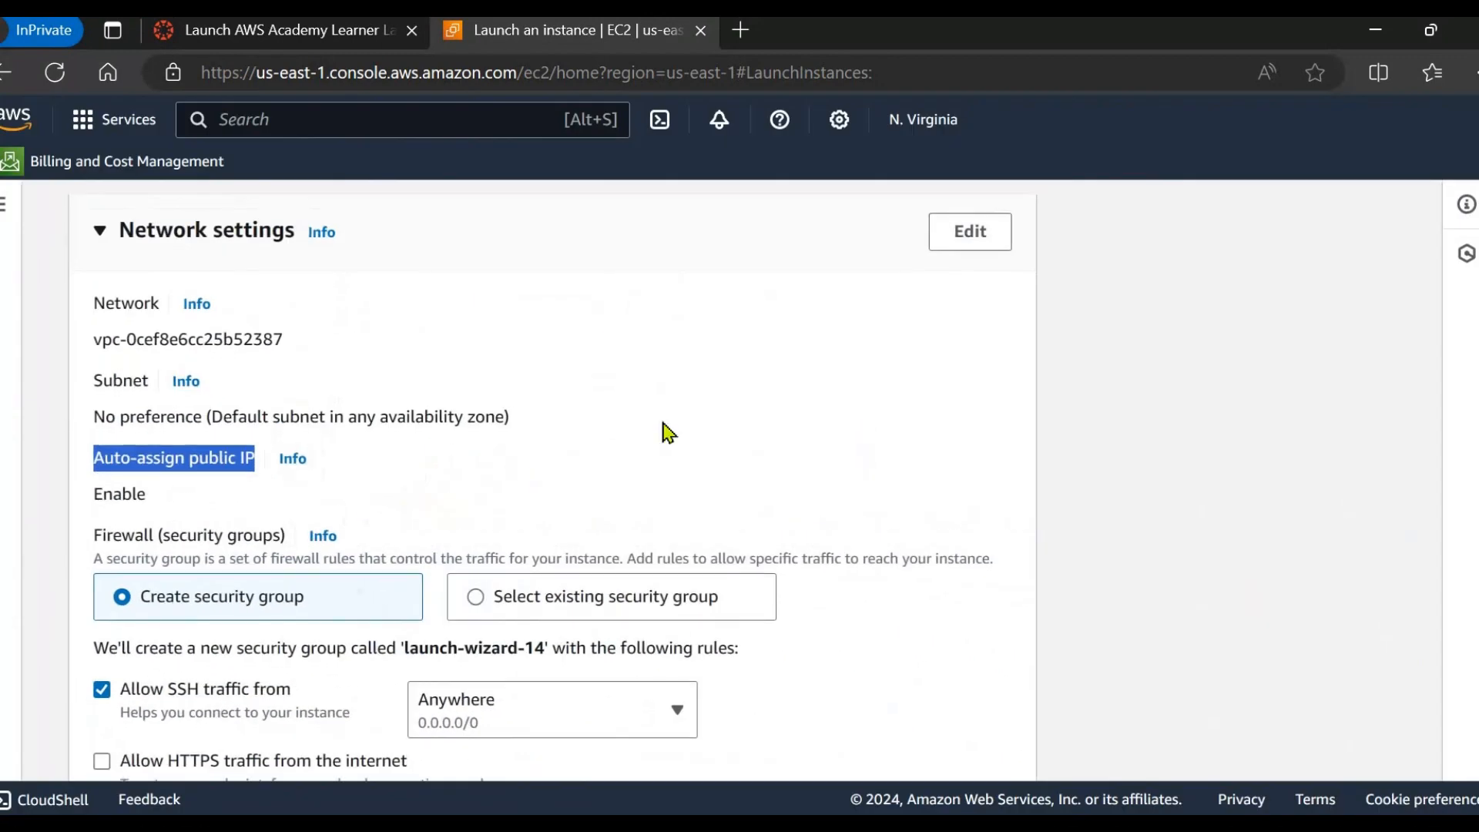
{"action": "left_click", "coordinate": [629, 367]}
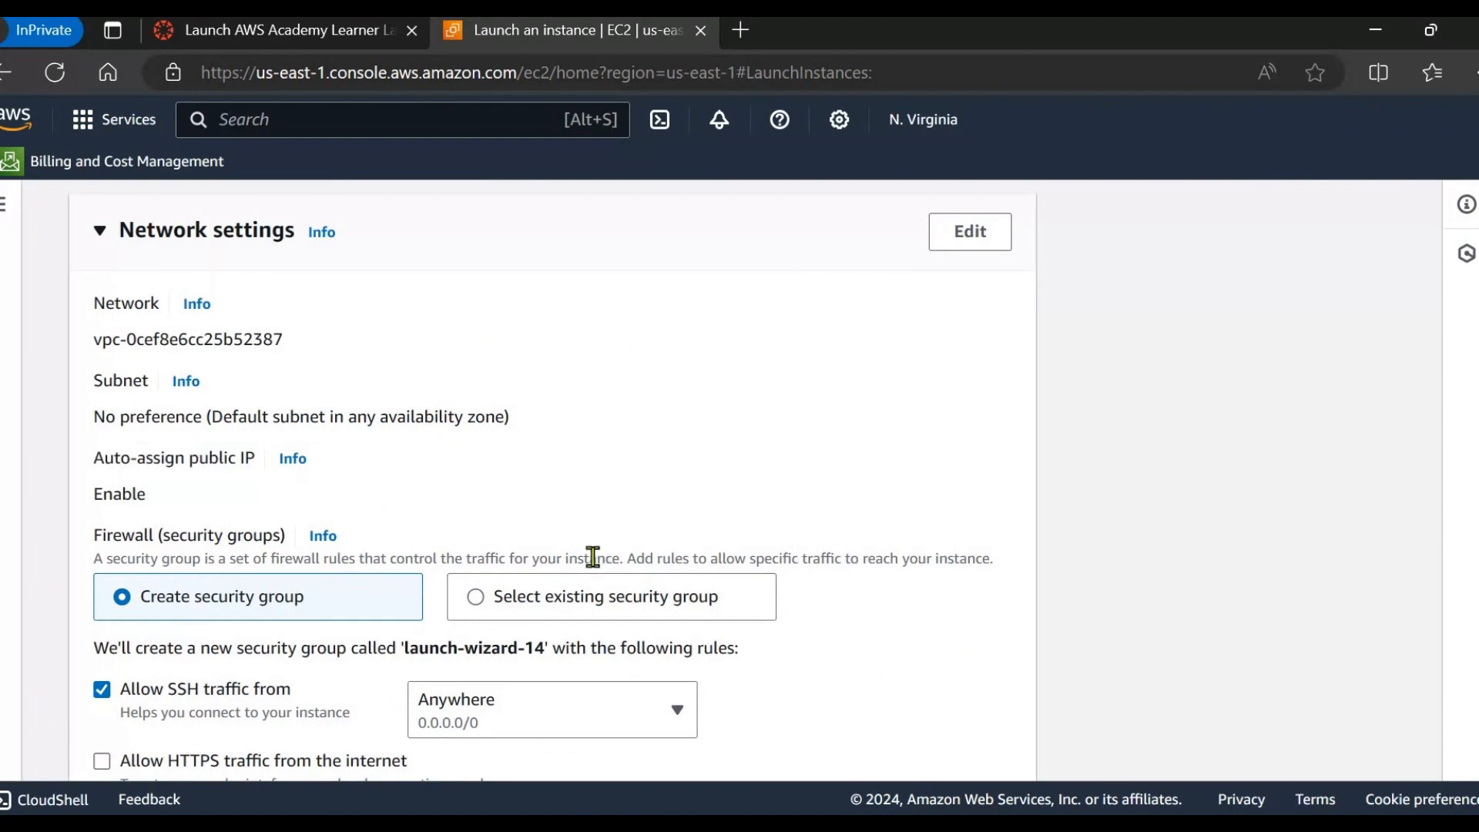
{"action": "scroll", "coordinate": [593, 557], "scroll_direction": "down", "scroll_amount": 3}
Use an existing security group and attach demo-SG-EC2.
{"action": "left_click", "coordinate": [475, 326]}
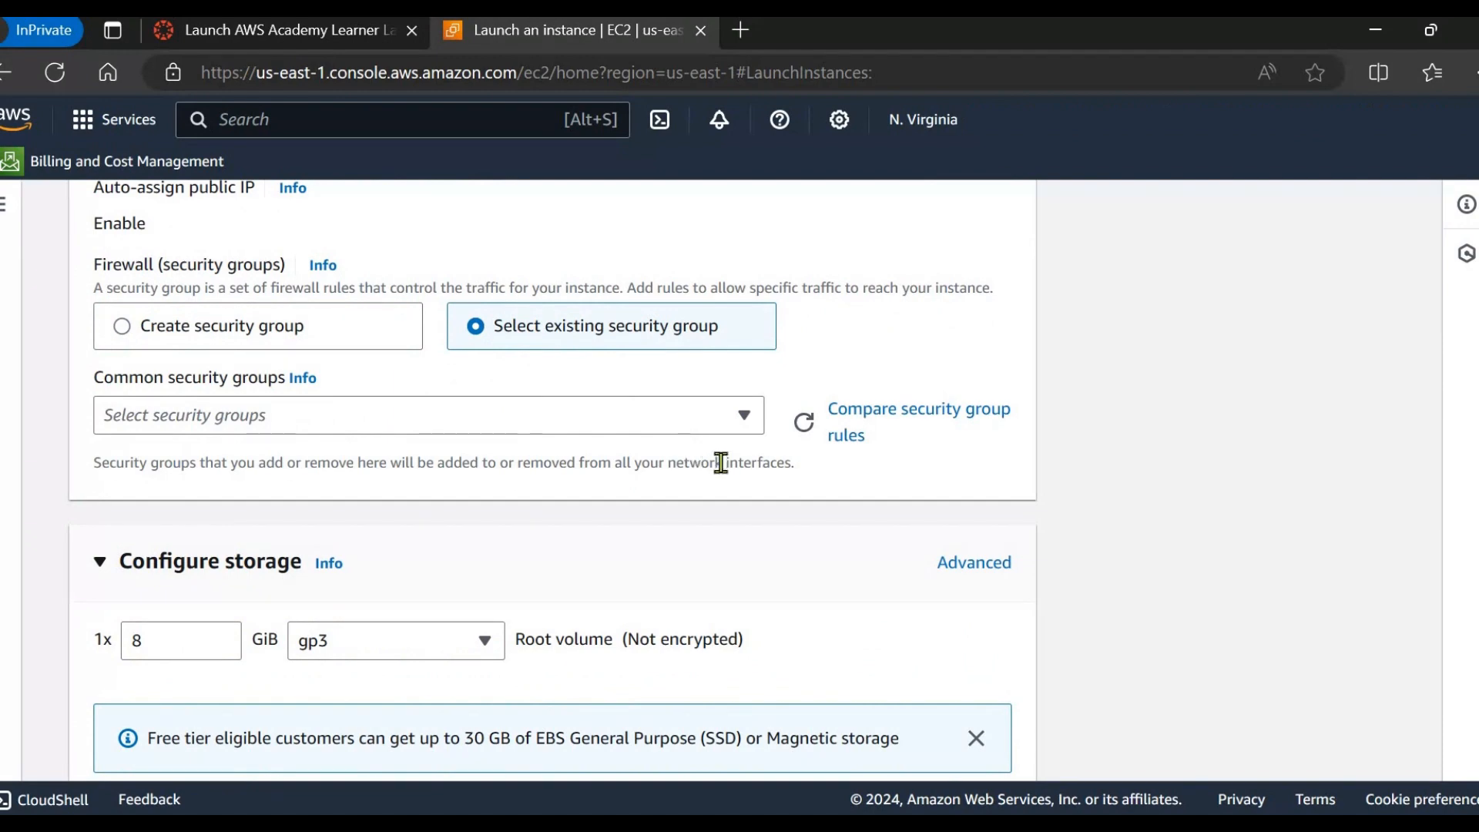
{"action": "left_click", "coordinate": [744, 420]}
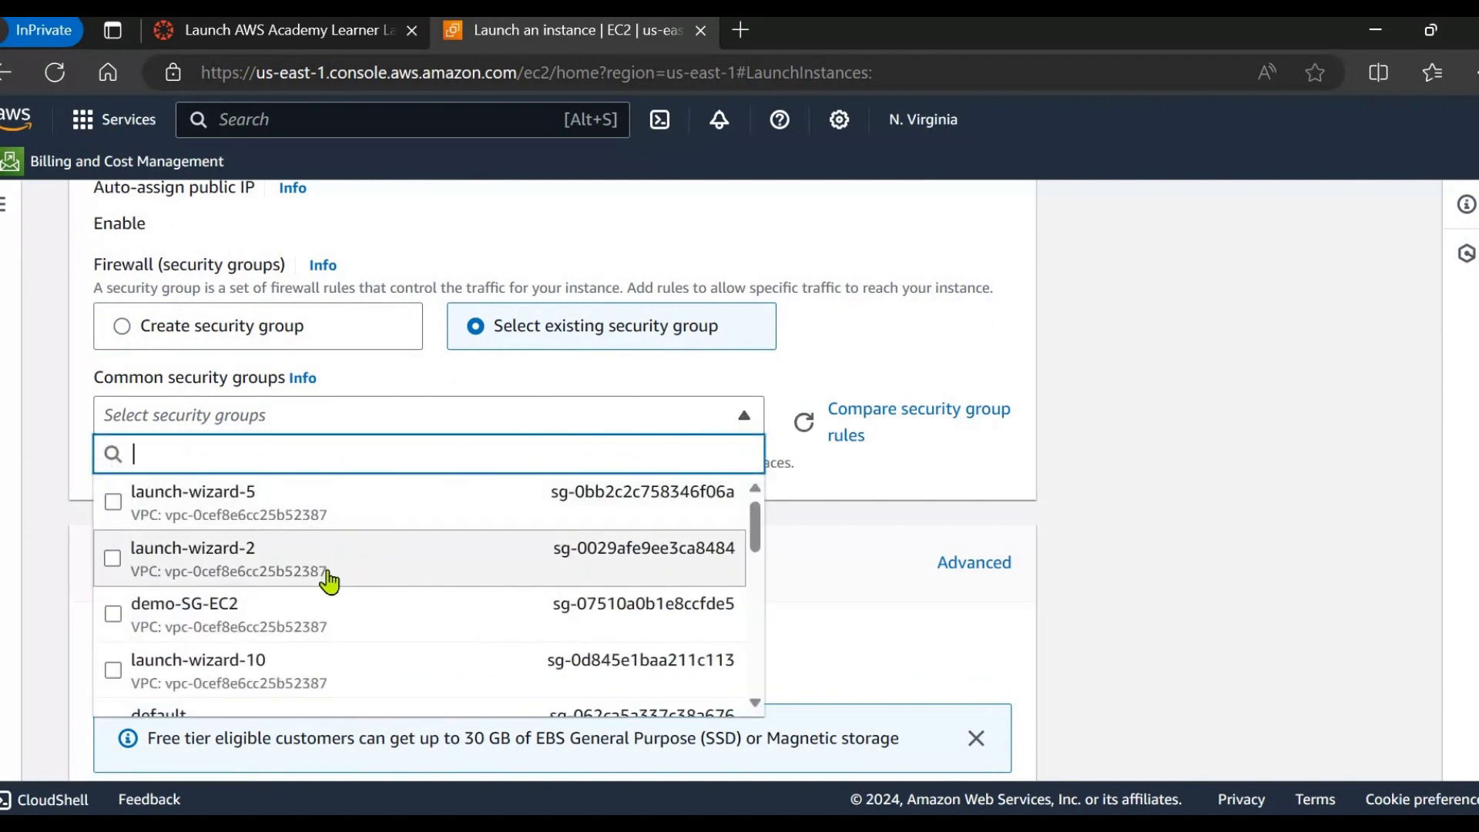
{"action": "scroll", "coordinate": [280, 593], "scroll_direction": "down", "scroll_amount": 1}
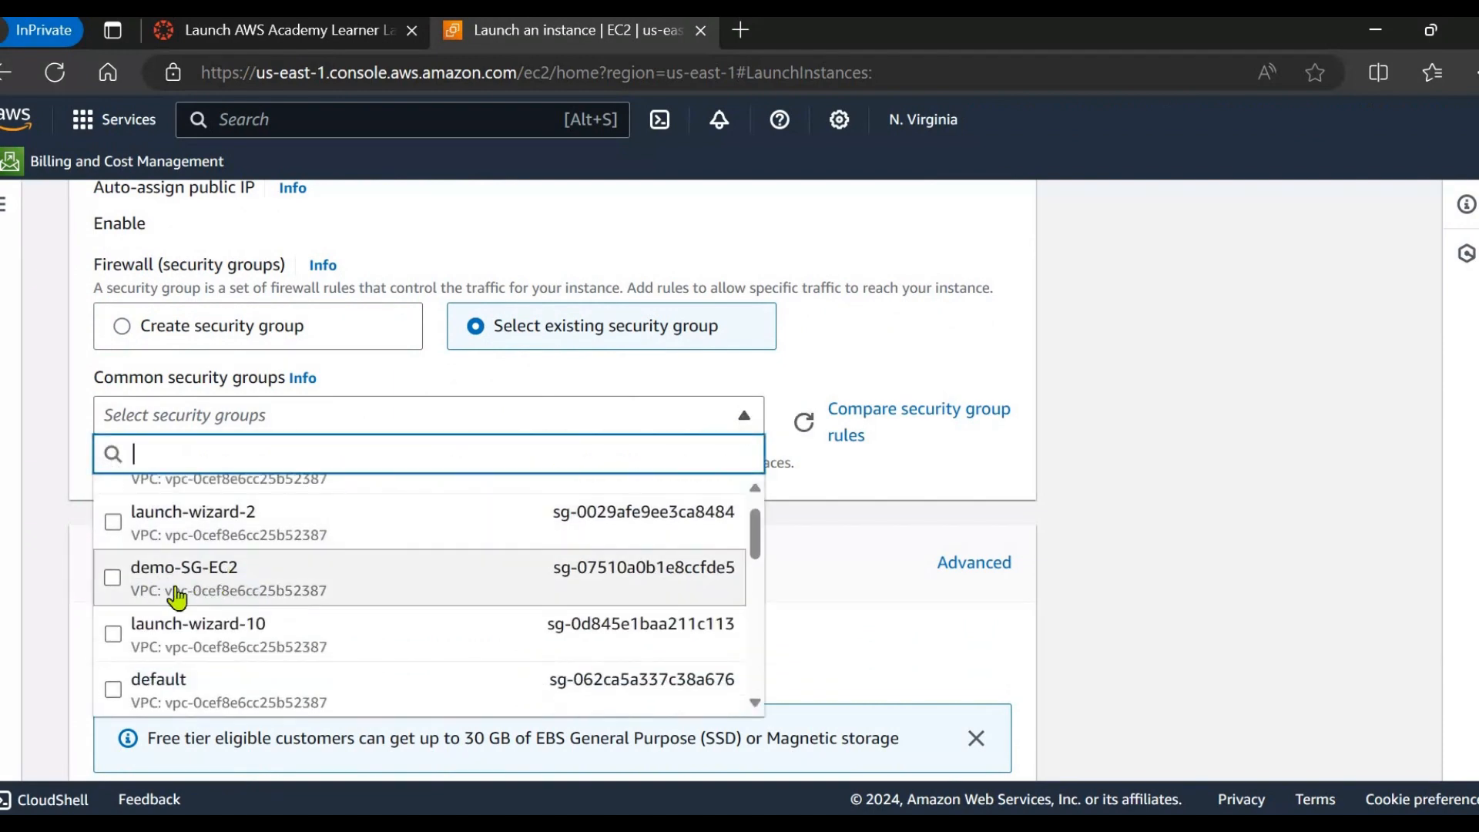
{"action": "left_click", "coordinate": [209, 597]}
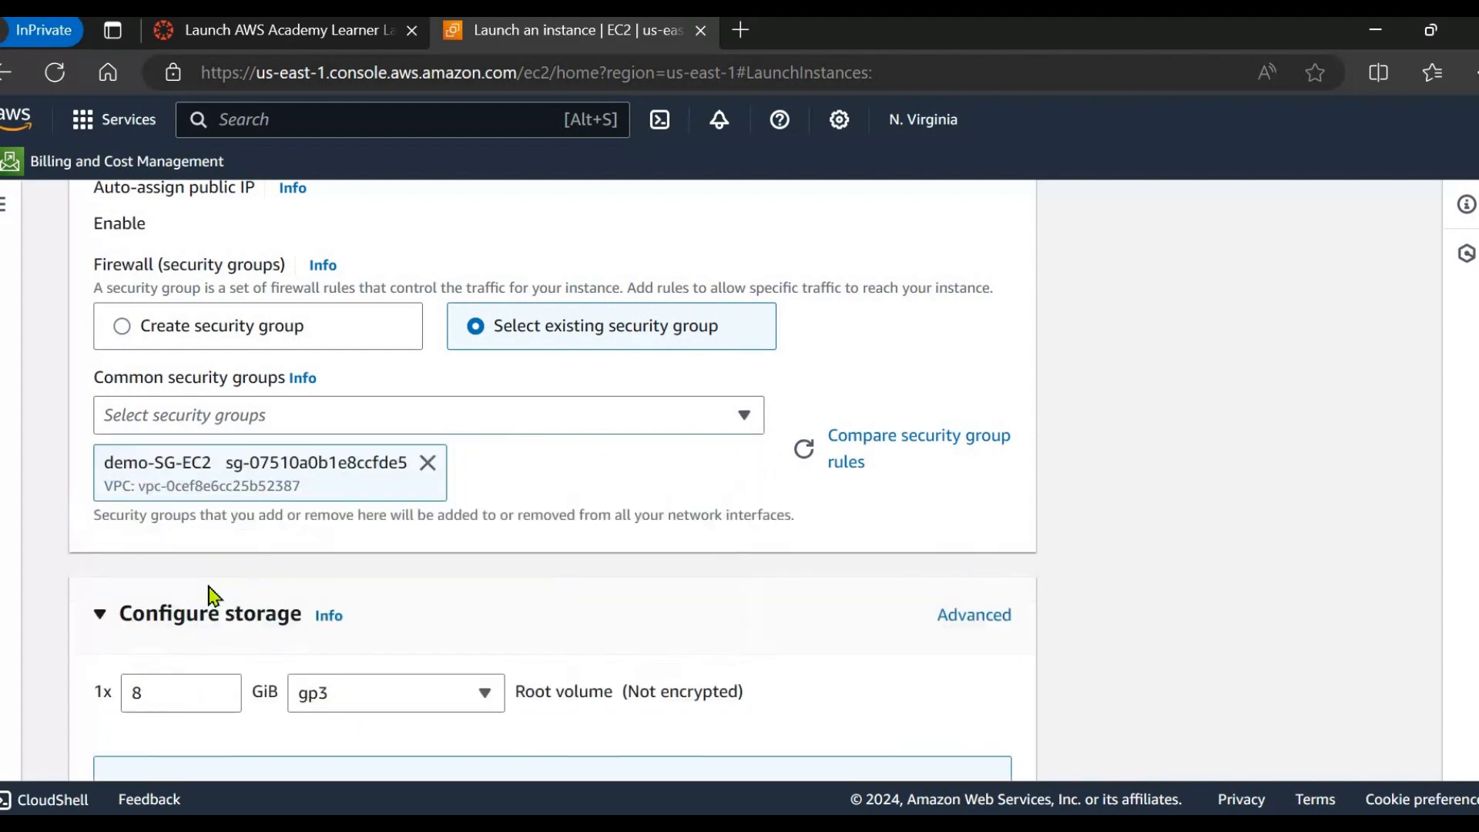
Expand Advanced details to the empty User data box and select the web-server script on the slide.
{"action": "scroll", "coordinate": [363, 512], "scroll_direction": "down", "scroll_amount": 10}
{"action": "scroll", "coordinate": [363, 514], "scroll_direction": "up", "scroll_amount": 3}
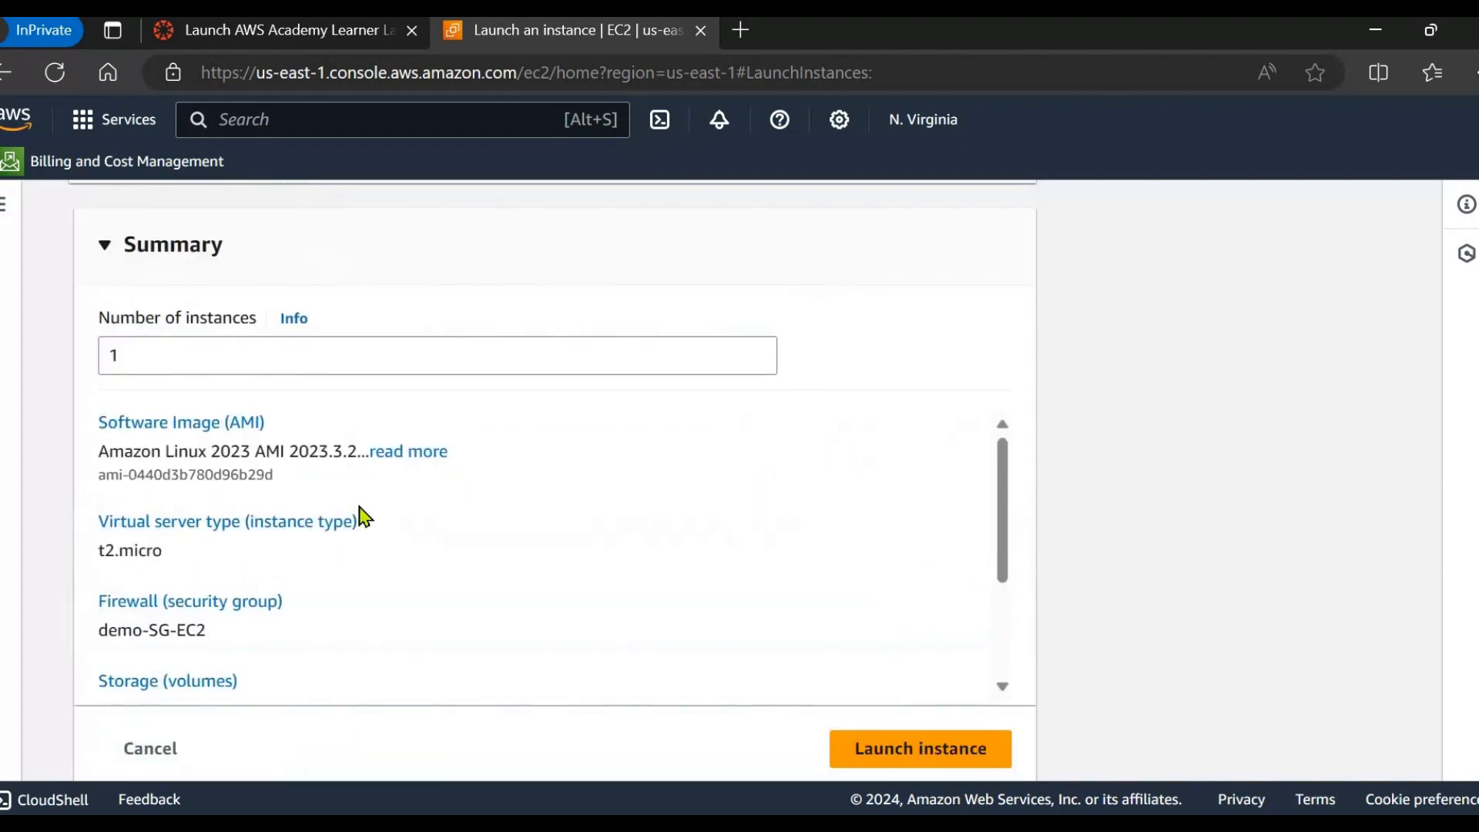
{"action": "scroll", "coordinate": [662, 462], "scroll_direction": "up", "scroll_amount": 6}
{"action": "scroll", "coordinate": [297, 578], "scroll_direction": "down", "scroll_amount": 2}
{"action": "left_click", "coordinate": [430, 496]}
{"action": "scroll", "coordinate": [586, 532], "scroll_direction": "down", "scroll_amount": 20}
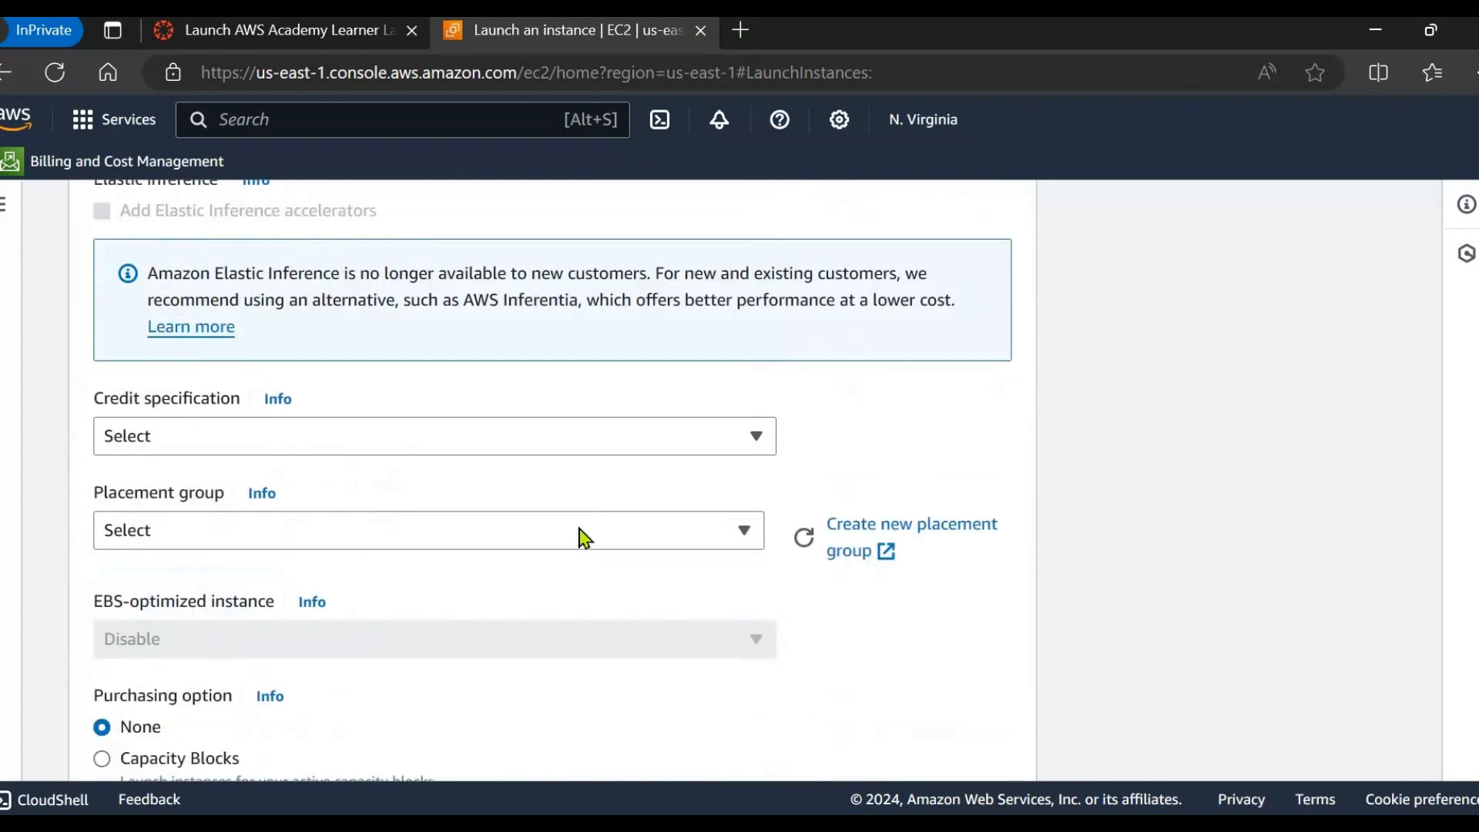
{"action": "scroll", "coordinate": [568, 543], "scroll_direction": "down", "scroll_amount": 15}
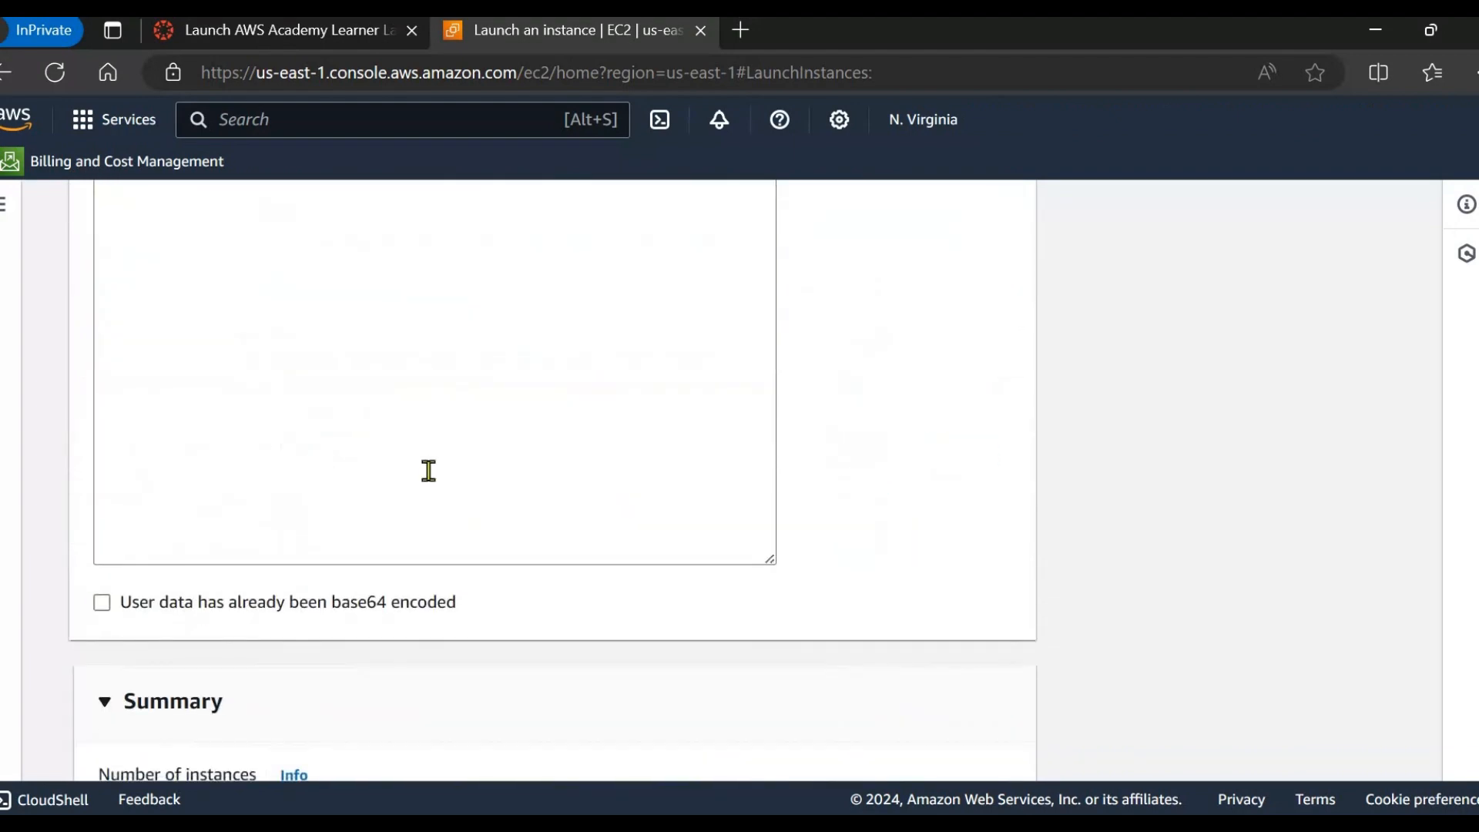
{"action": "left_click", "coordinate": [429, 470]}
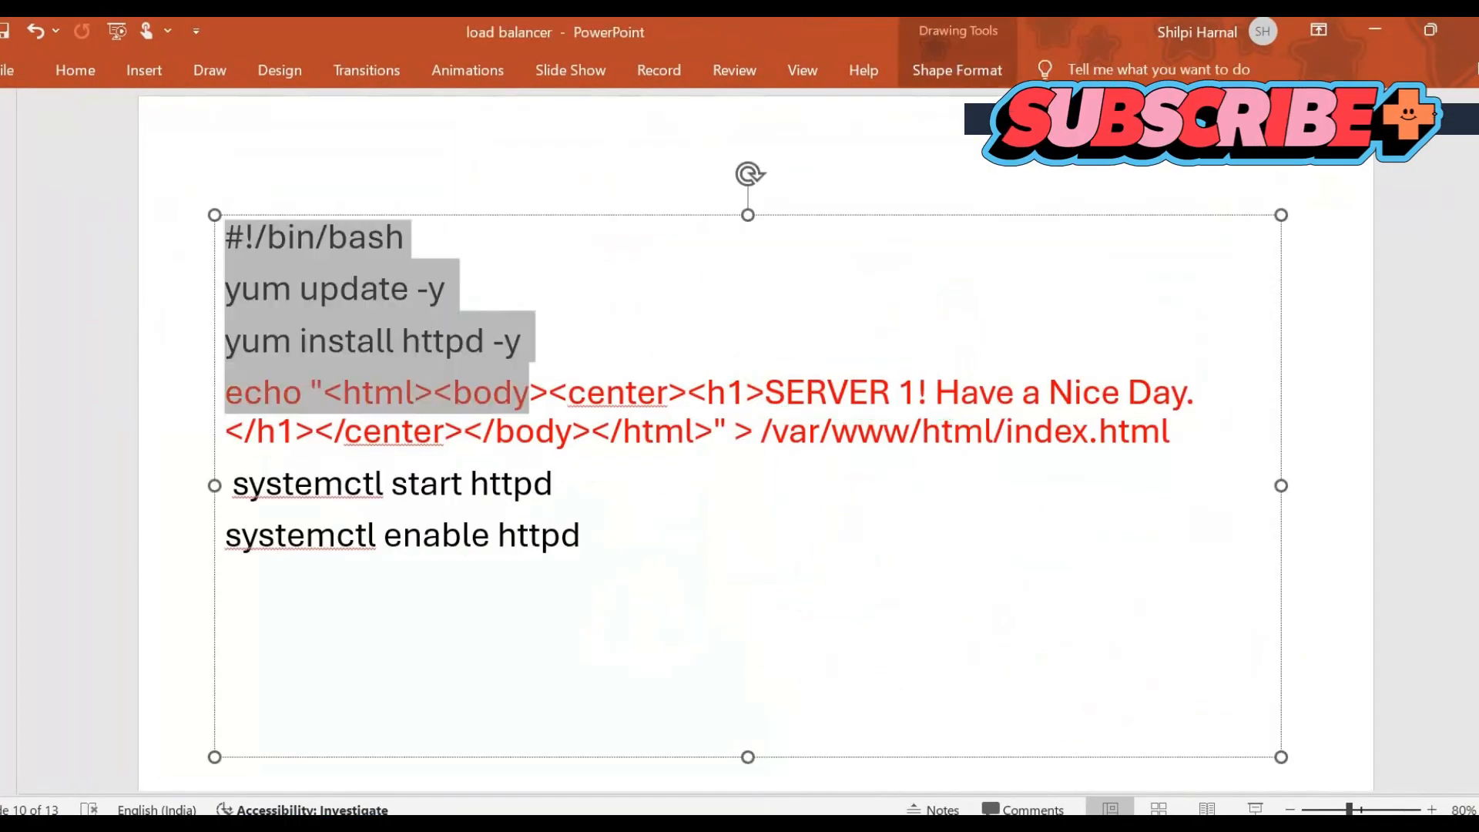
{"action": "left_click_drag", "start_coordinate": [529, 400], "coordinate": [593, 556]}
{"action": "left_click", "coordinate": [619, 614]}
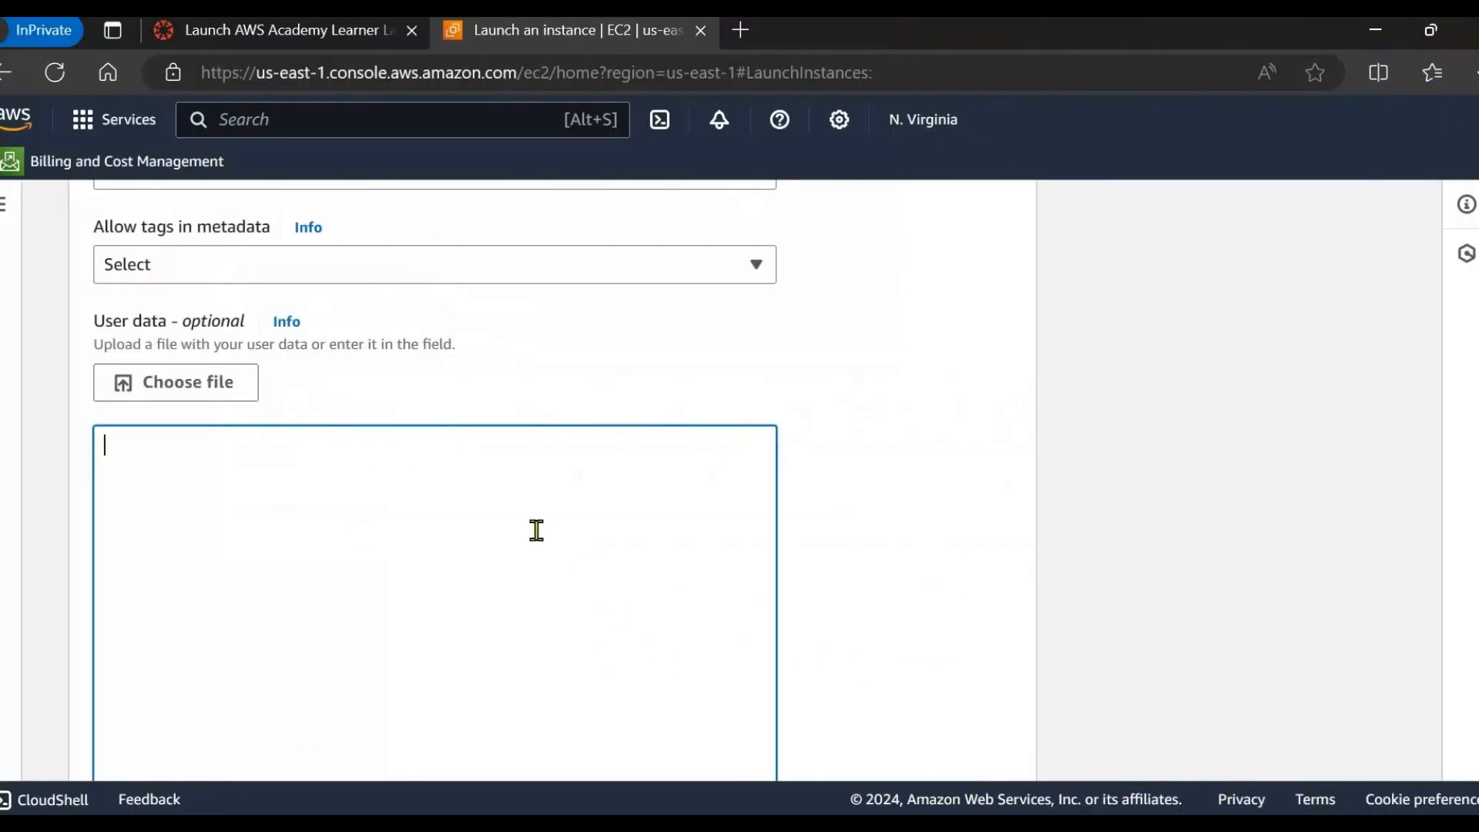
Paste the httpd bash script into User data, launch web1, and open it in the Instances list.
{"action": "type", "text": "#!/bin/bash yum update -y yum install httpd -y echo \"<html><body><center><h1>SERVER 1! Have a Nice Day. </h1></center></body></html>\" > /var/www/html/index.html  systemctl start httpd systemctl enable httpd"}
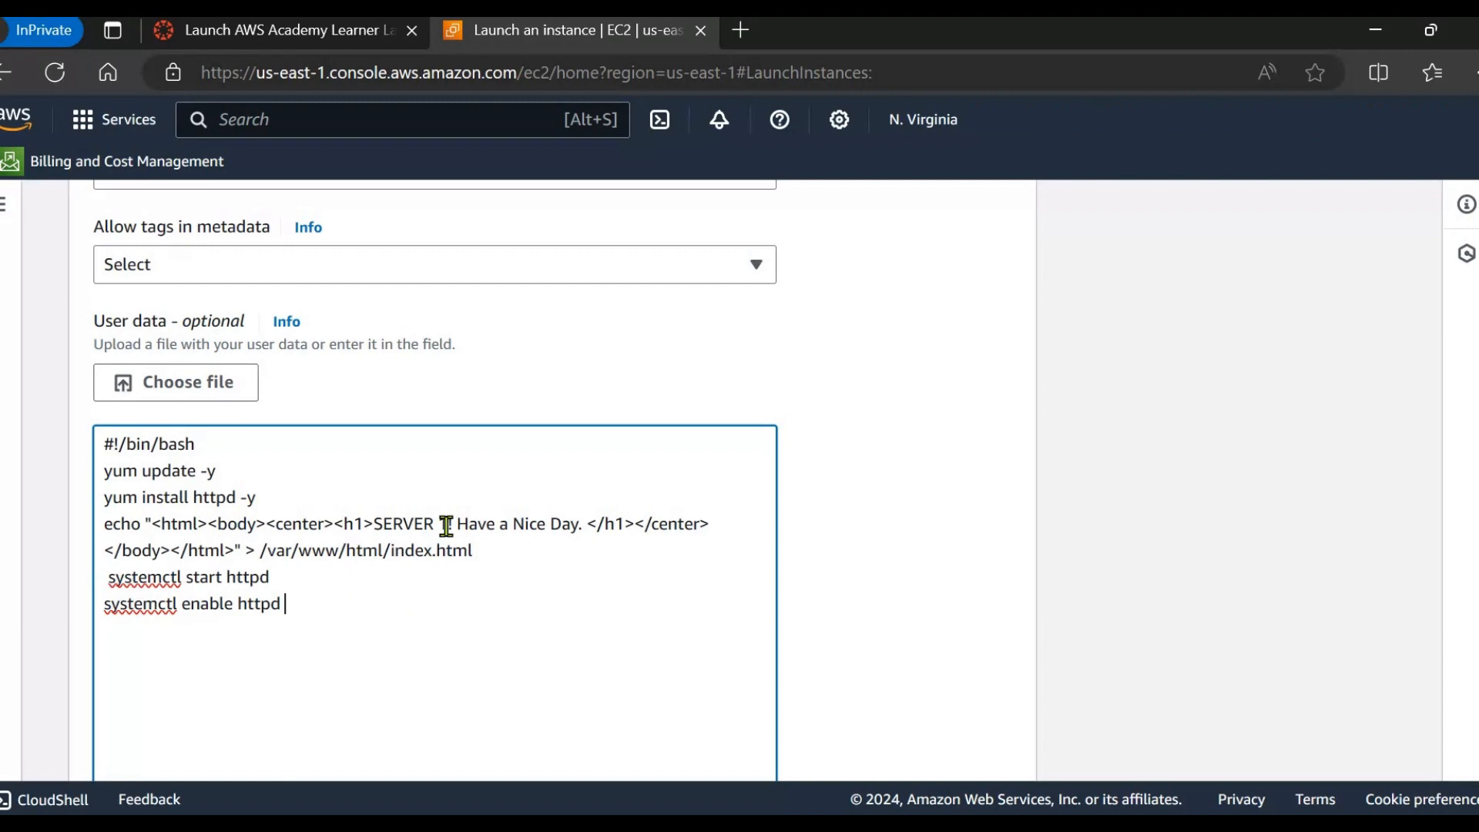
{"action": "scroll", "coordinate": [454, 593], "scroll_direction": "down", "scroll_amount": 10}
{"action": "left_click", "coordinate": [892, 677]}
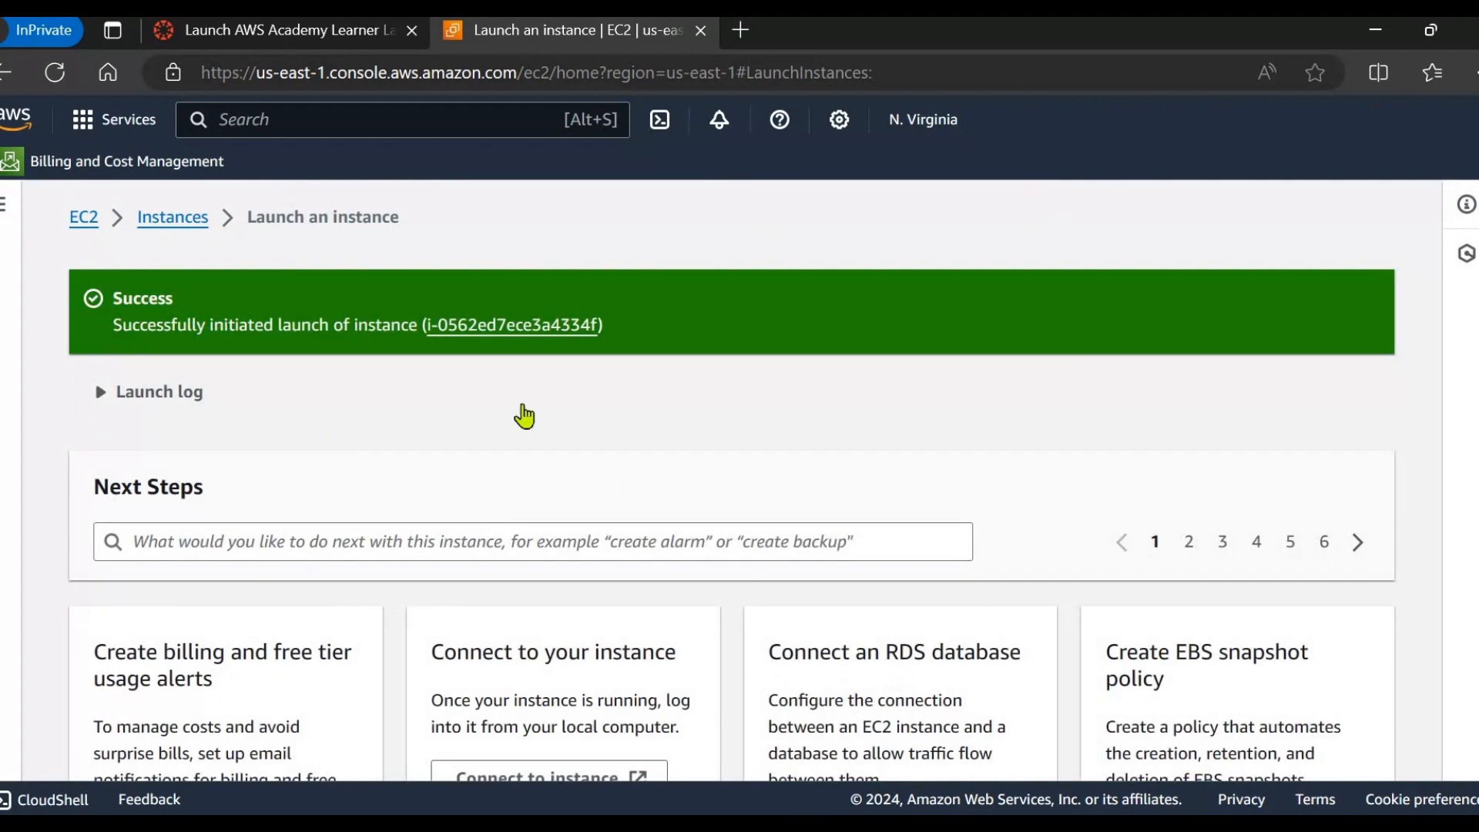
{"action": "left_click", "coordinate": [466, 340]}
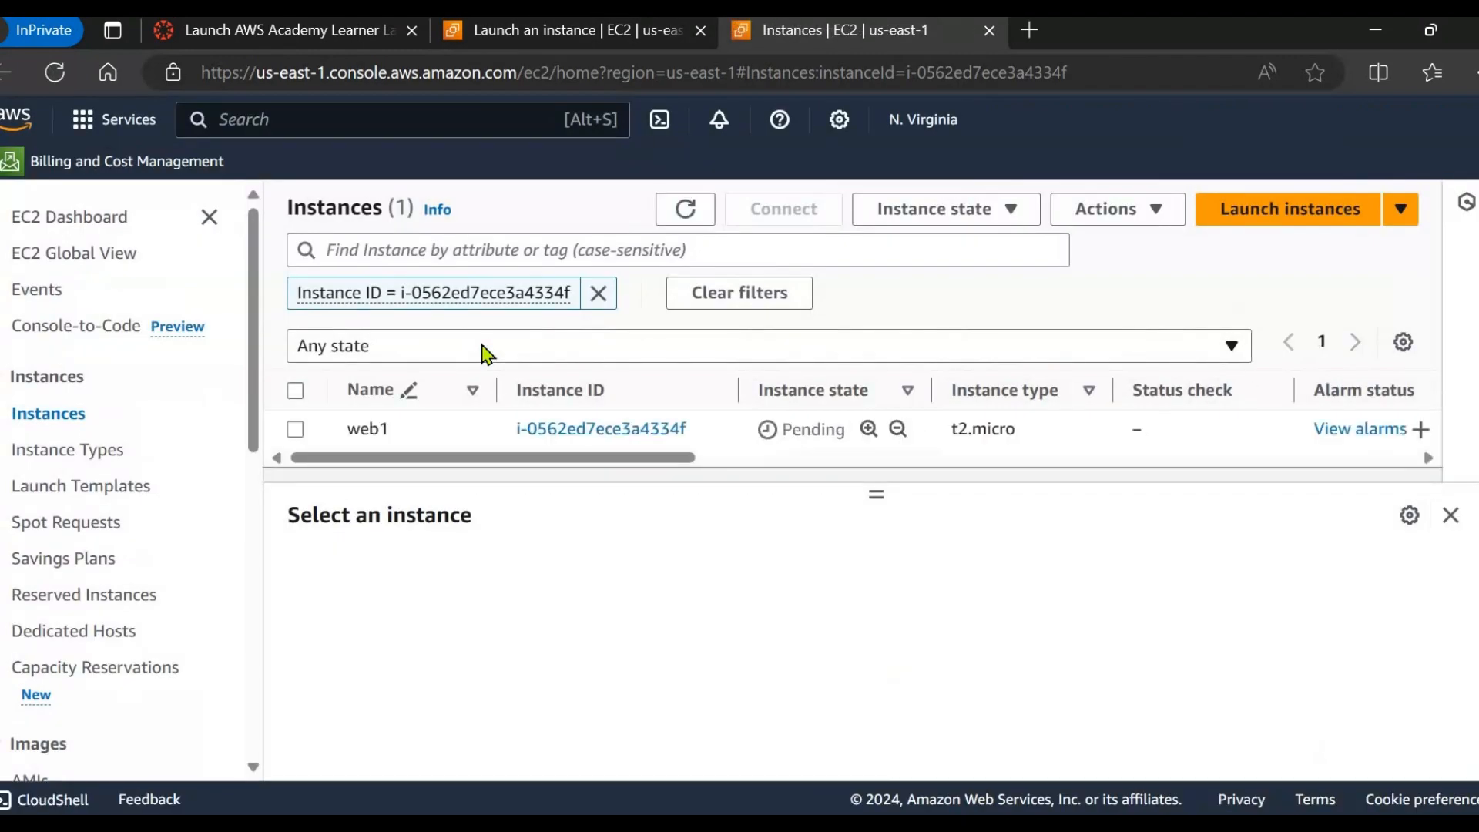
Start launching a second instance and name it web2.
{"action": "left_click", "coordinate": [1259, 214]}
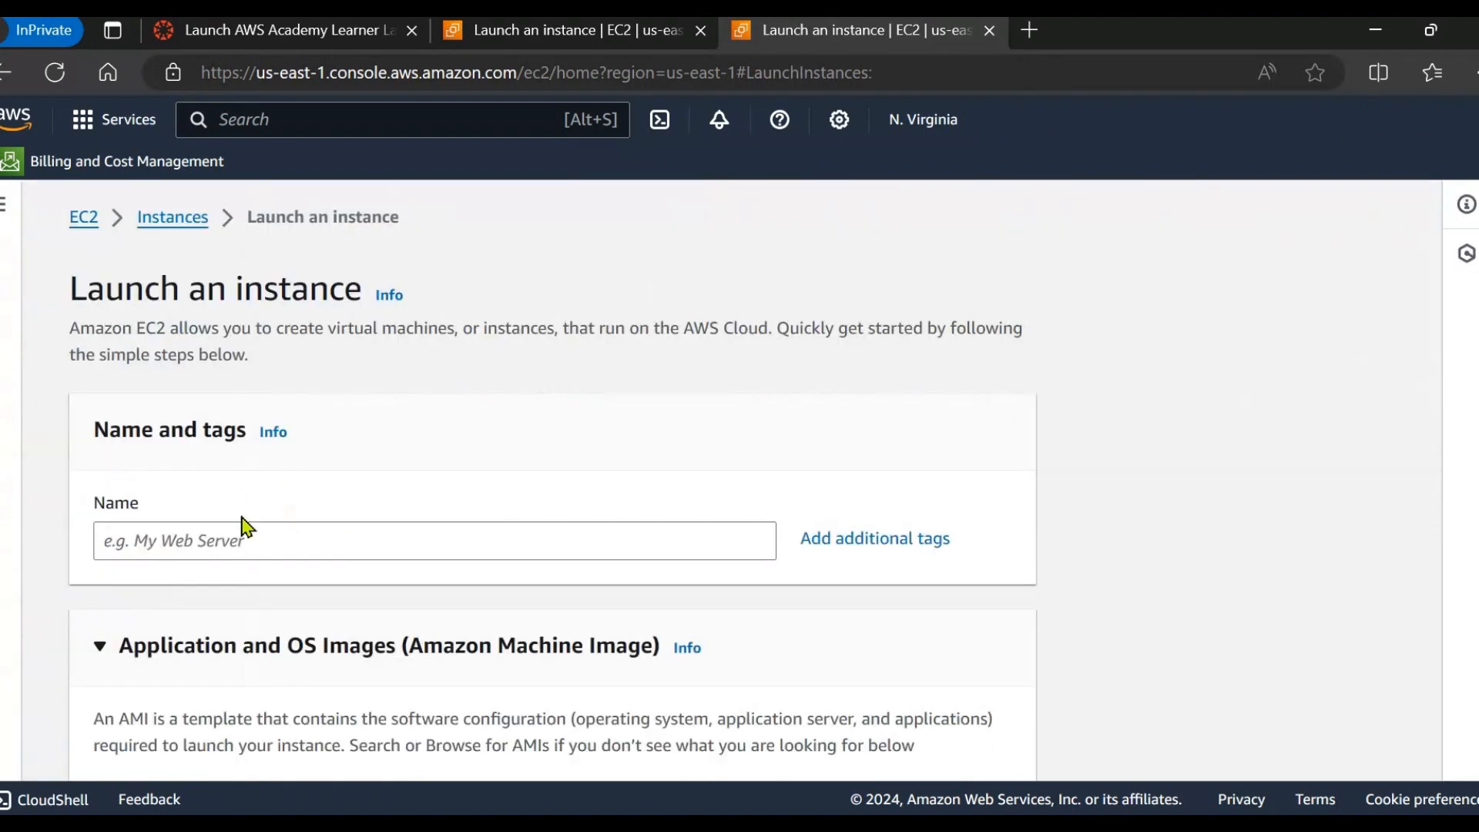
{"action": "left_click", "coordinate": [232, 533]}
{"action": "type", "text": "web2"}
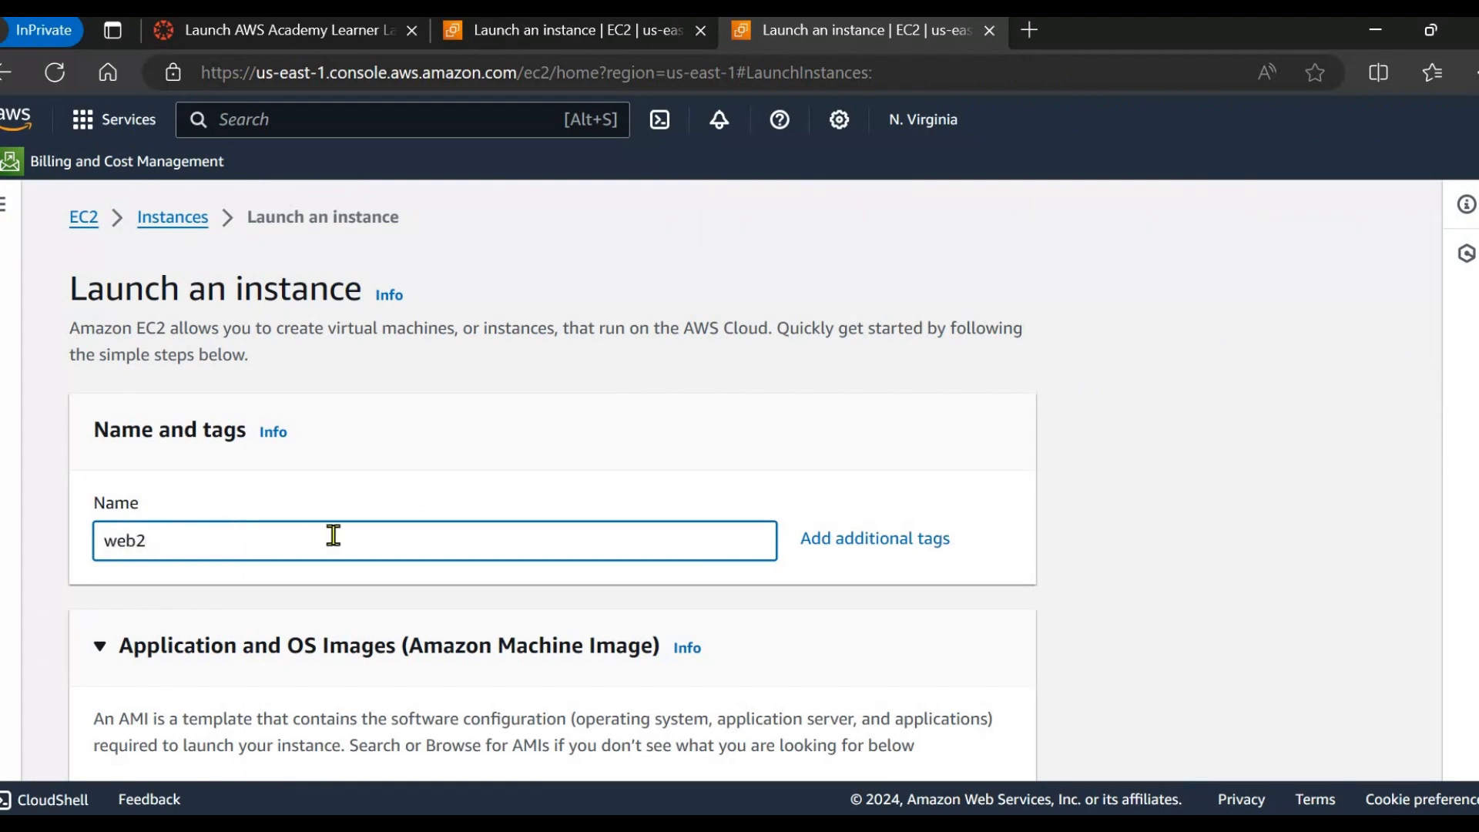
{"action": "scroll", "coordinate": [334, 534], "scroll_direction": "down", "scroll_amount": 5}
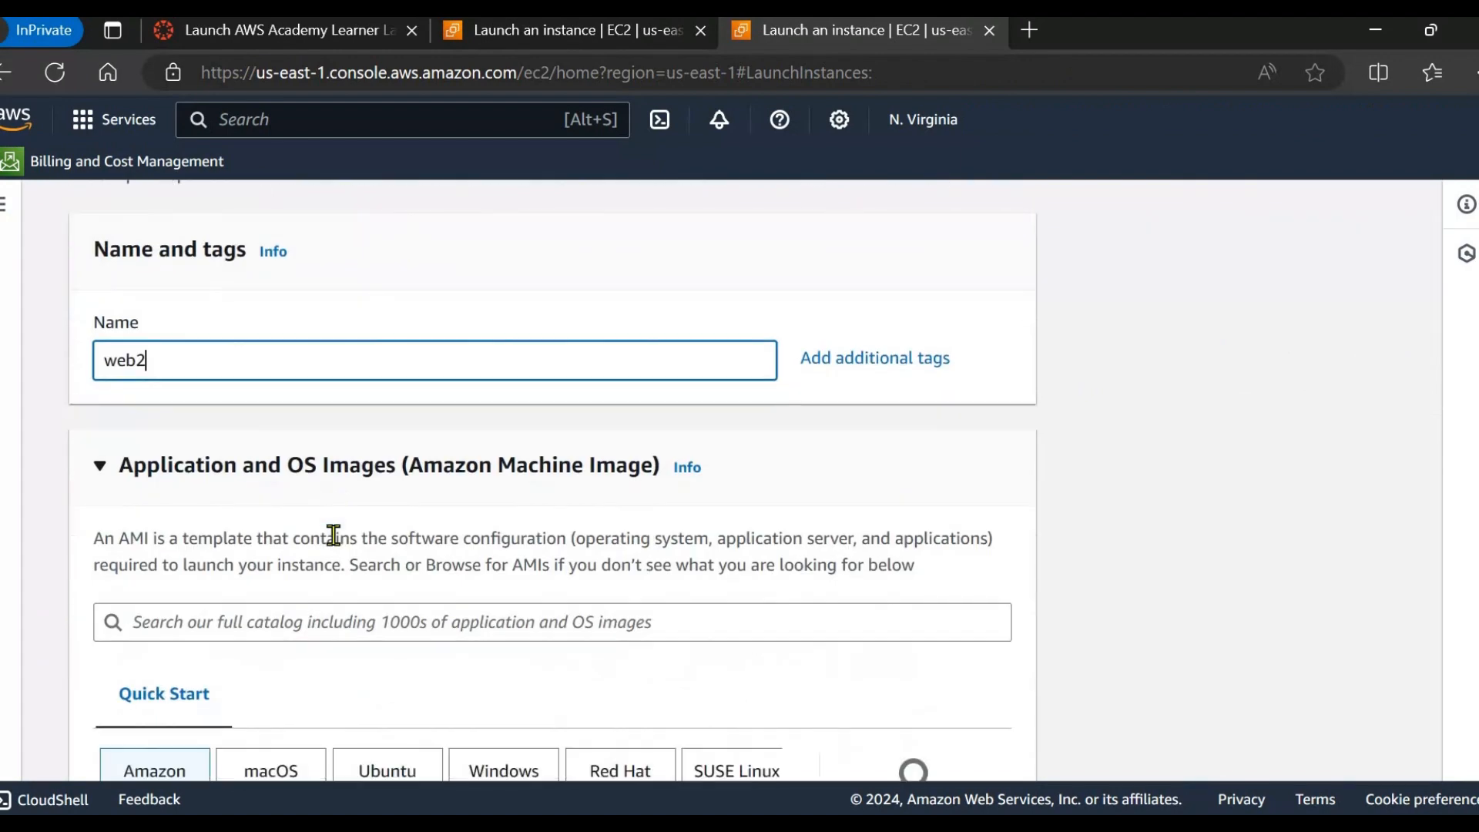
{"action": "scroll", "coordinate": [247, 554], "scroll_direction": "down", "scroll_amount": 5}
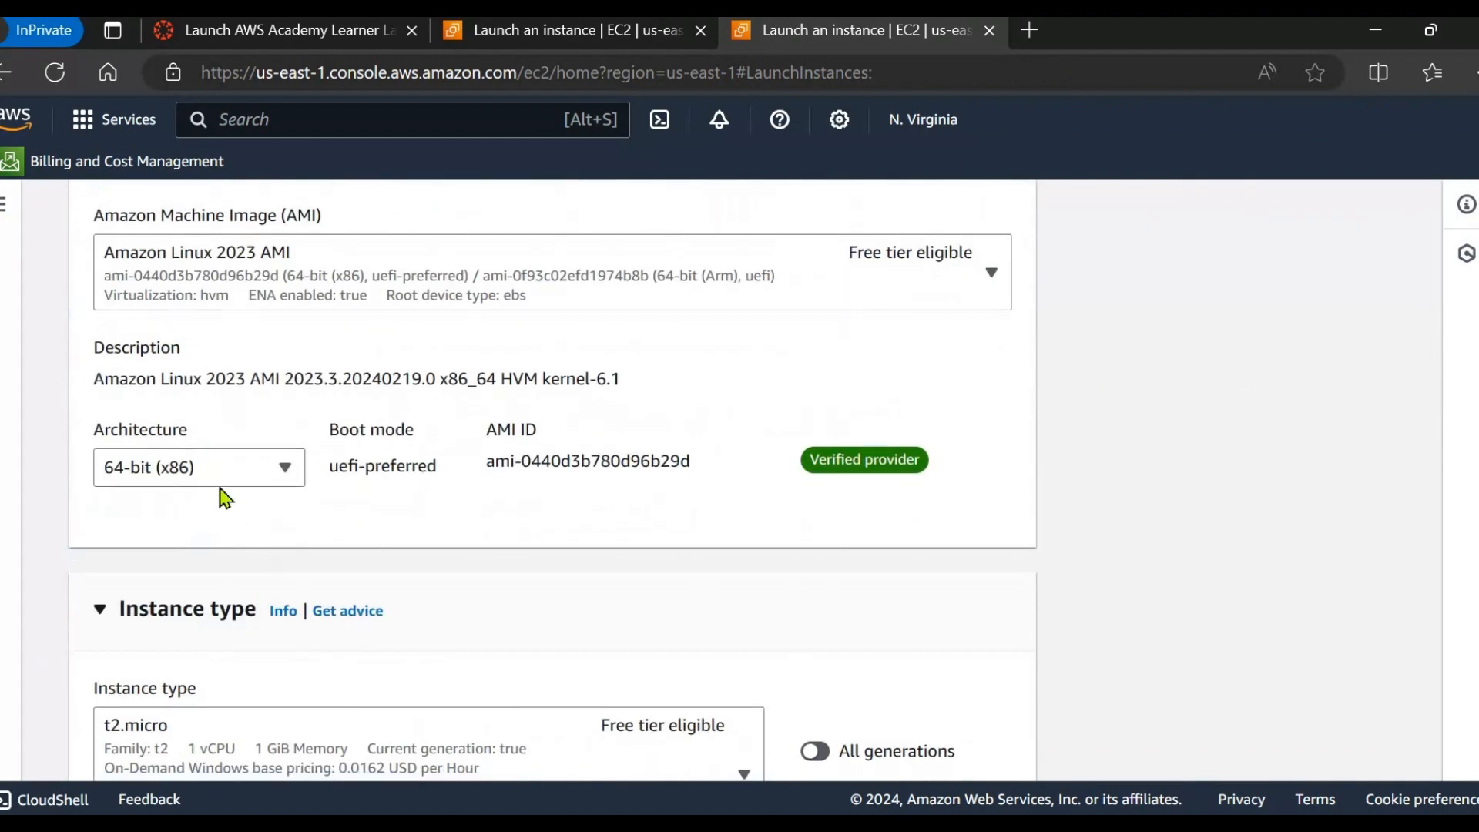
{"action": "scroll", "coordinate": [327, 473], "scroll_direction": "down", "scroll_amount": 4}
{"action": "scroll", "coordinate": [455, 452], "scroll_direction": "down", "scroll_amount": 2}
{"action": "scroll", "coordinate": [454, 452], "scroll_direction": "down", "scroll_amount": 3}
Choose the 2-march4 key pair and attach the existing demo-SG-EC2 security group.
{"action": "left_click", "coordinate": [268, 429]}
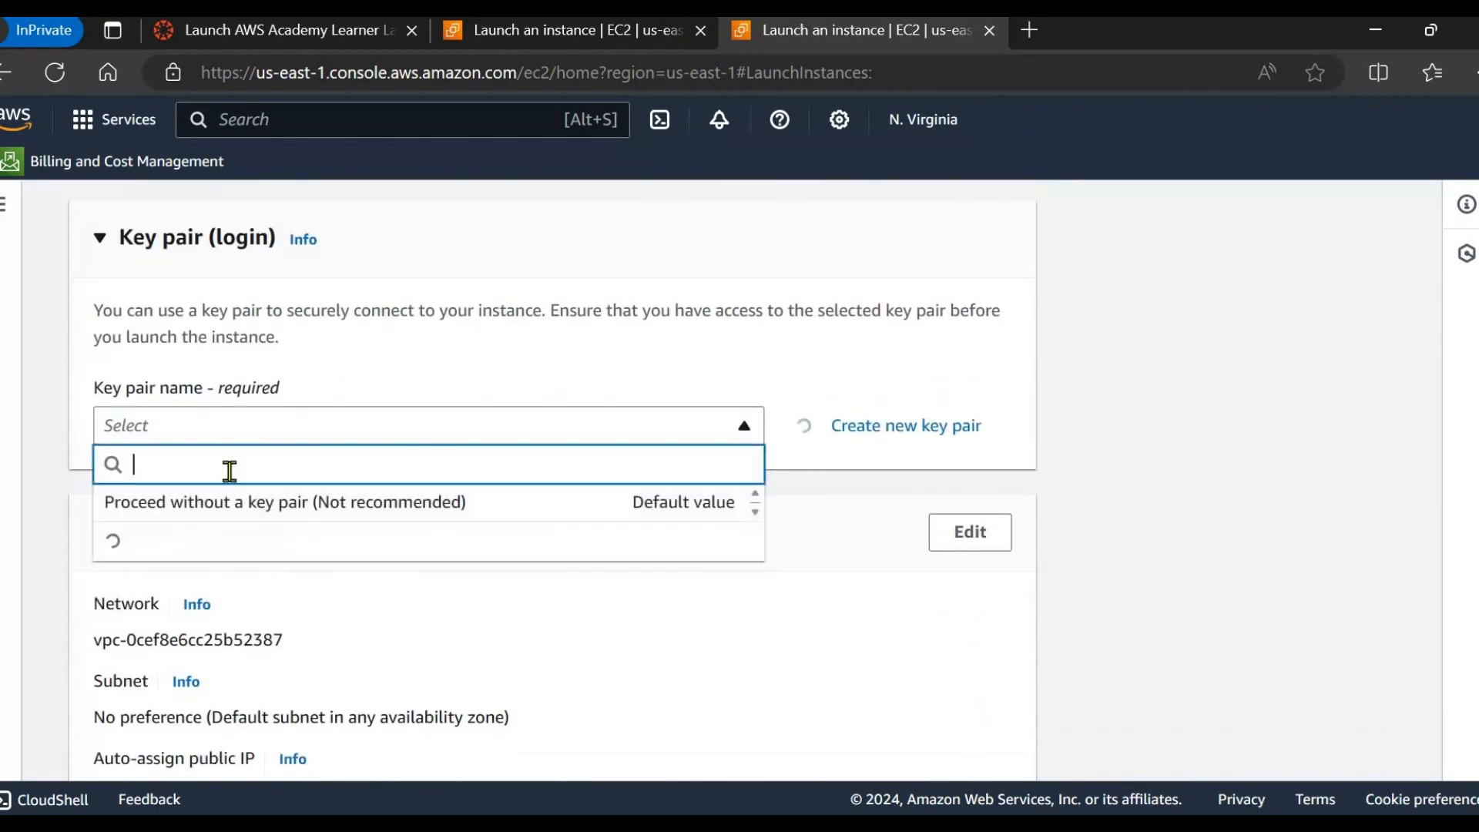
{"action": "left_click", "coordinate": [186, 610]}
{"action": "scroll", "coordinate": [382, 540], "scroll_direction": "down", "scroll_amount": 5}
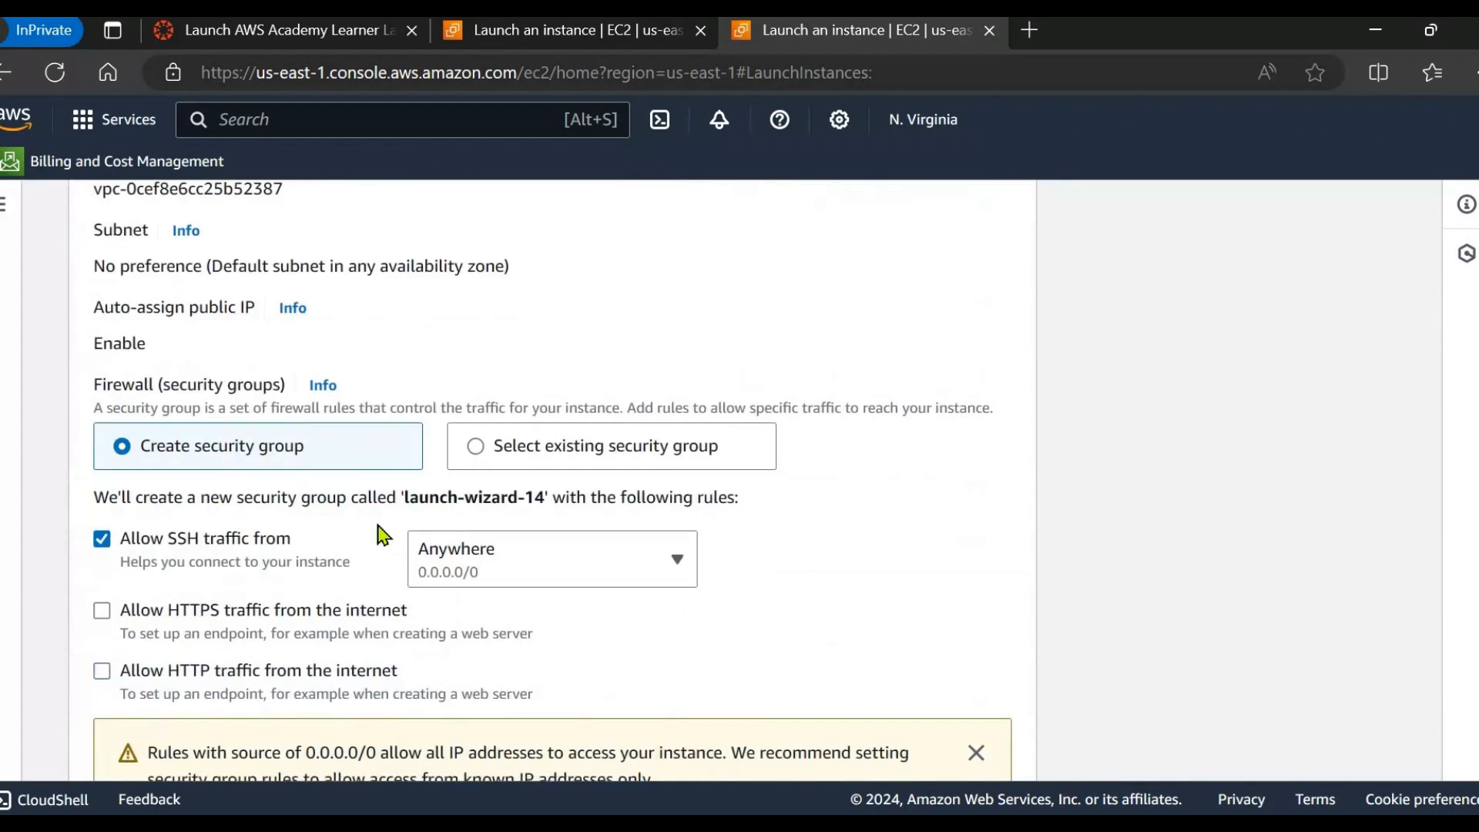
{"action": "left_click", "coordinate": [551, 463]}
{"action": "left_click", "coordinate": [457, 546]}
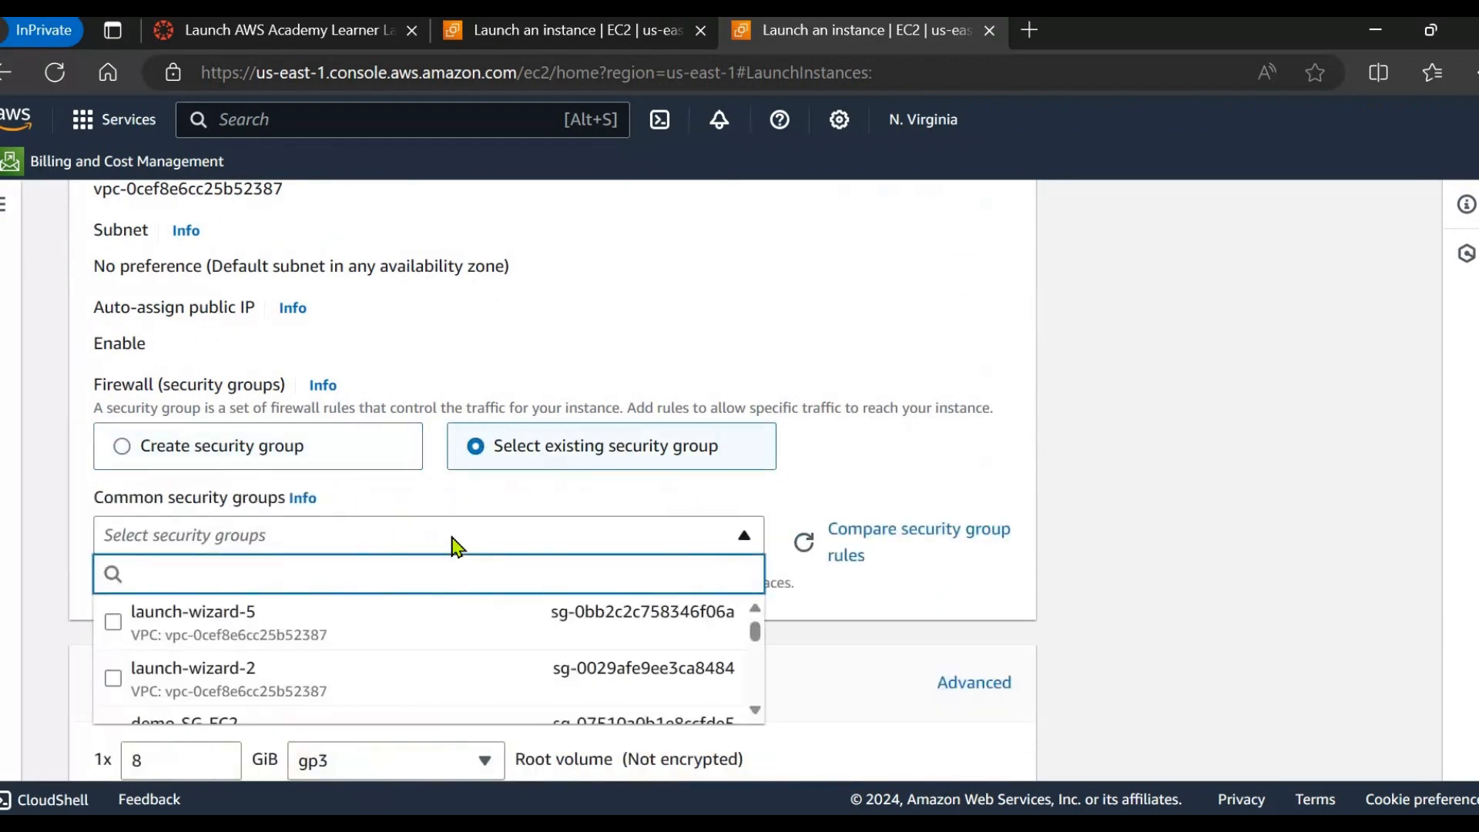
{"action": "scroll", "coordinate": [416, 577], "scroll_direction": "down", "scroll_amount": 1}
{"action": "scroll", "coordinate": [323, 601], "scroll_direction": "down", "scroll_amount": 2}
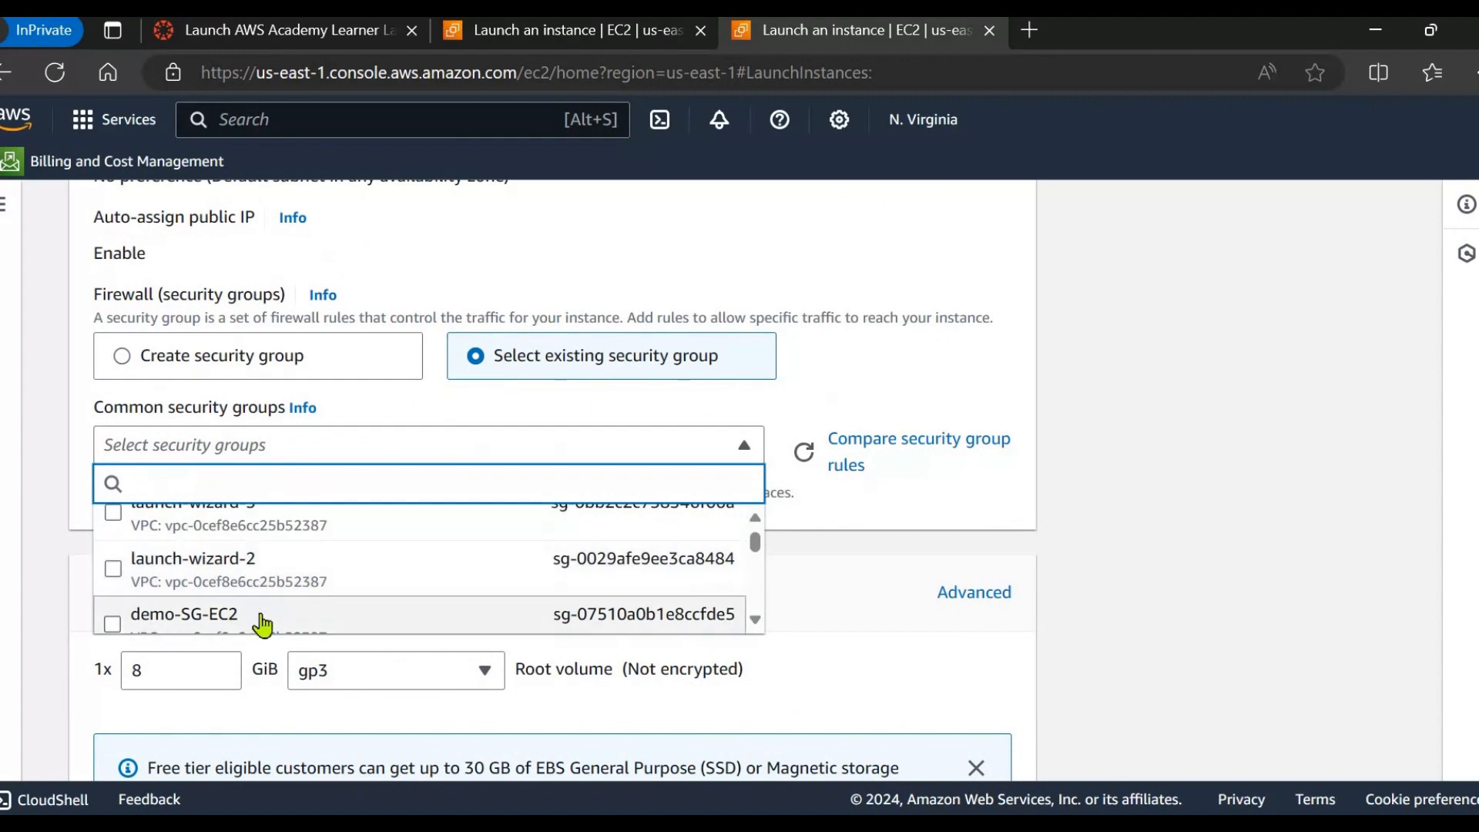
{"action": "left_click", "coordinate": [305, 609]}
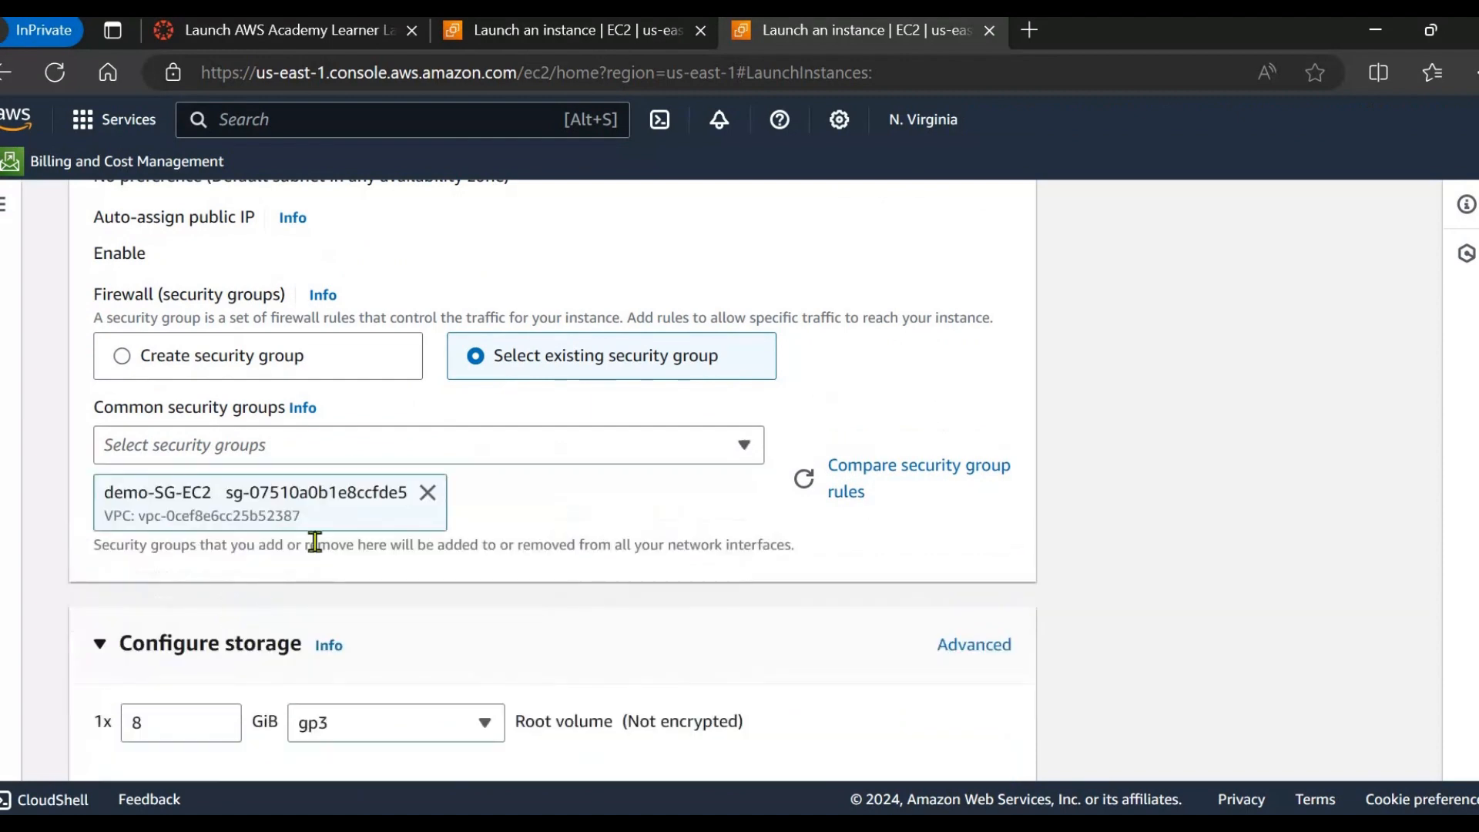
{"action": "scroll", "coordinate": [339, 518], "scroll_direction": "up", "scroll_amount": 1}
{"action": "scroll", "coordinate": [231, 462], "scroll_direction": "up", "scroll_amount": 2}
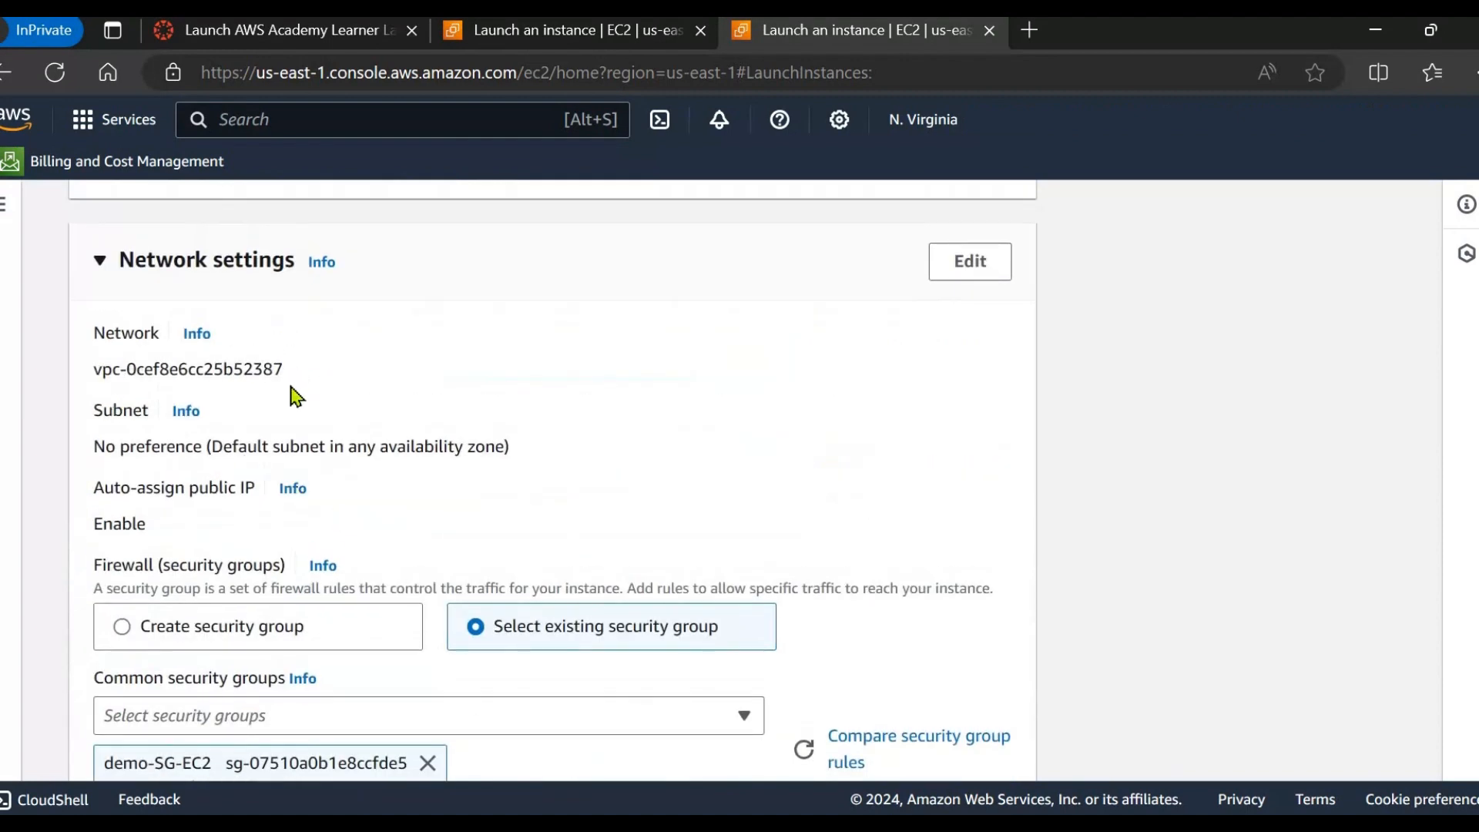
Paste the web-server script into User data and change SERVER 1 to SERVER 2.
{"action": "triple_click", "coordinate": [316, 383]}
{"action": "left_click", "coordinate": [308, 392]}
{"action": "scroll", "coordinate": [471, 494], "scroll_direction": "down", "scroll_amount": 10}
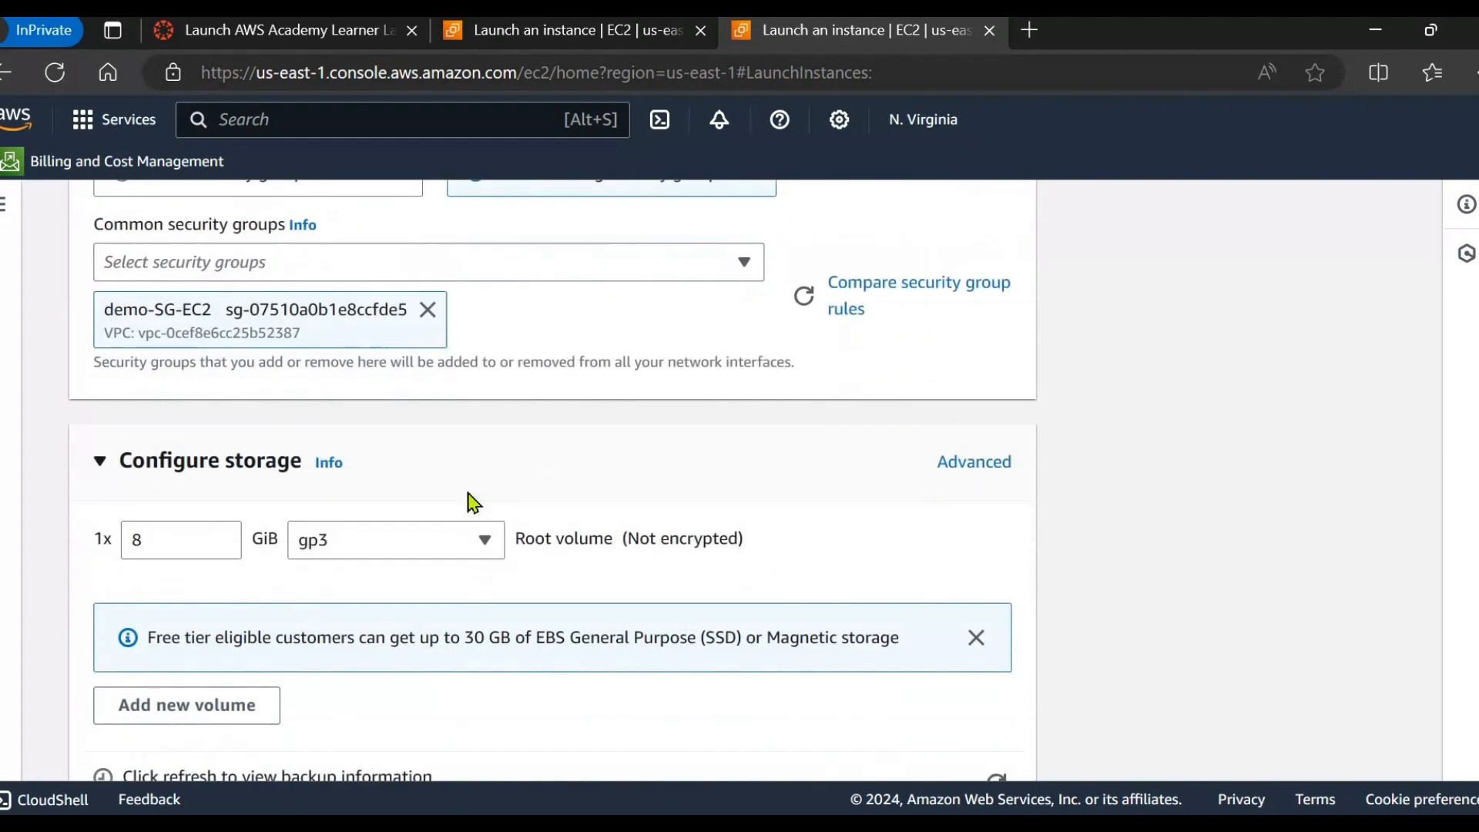
{"action": "scroll", "coordinate": [461, 501], "scroll_direction": "down", "scroll_amount": 2}
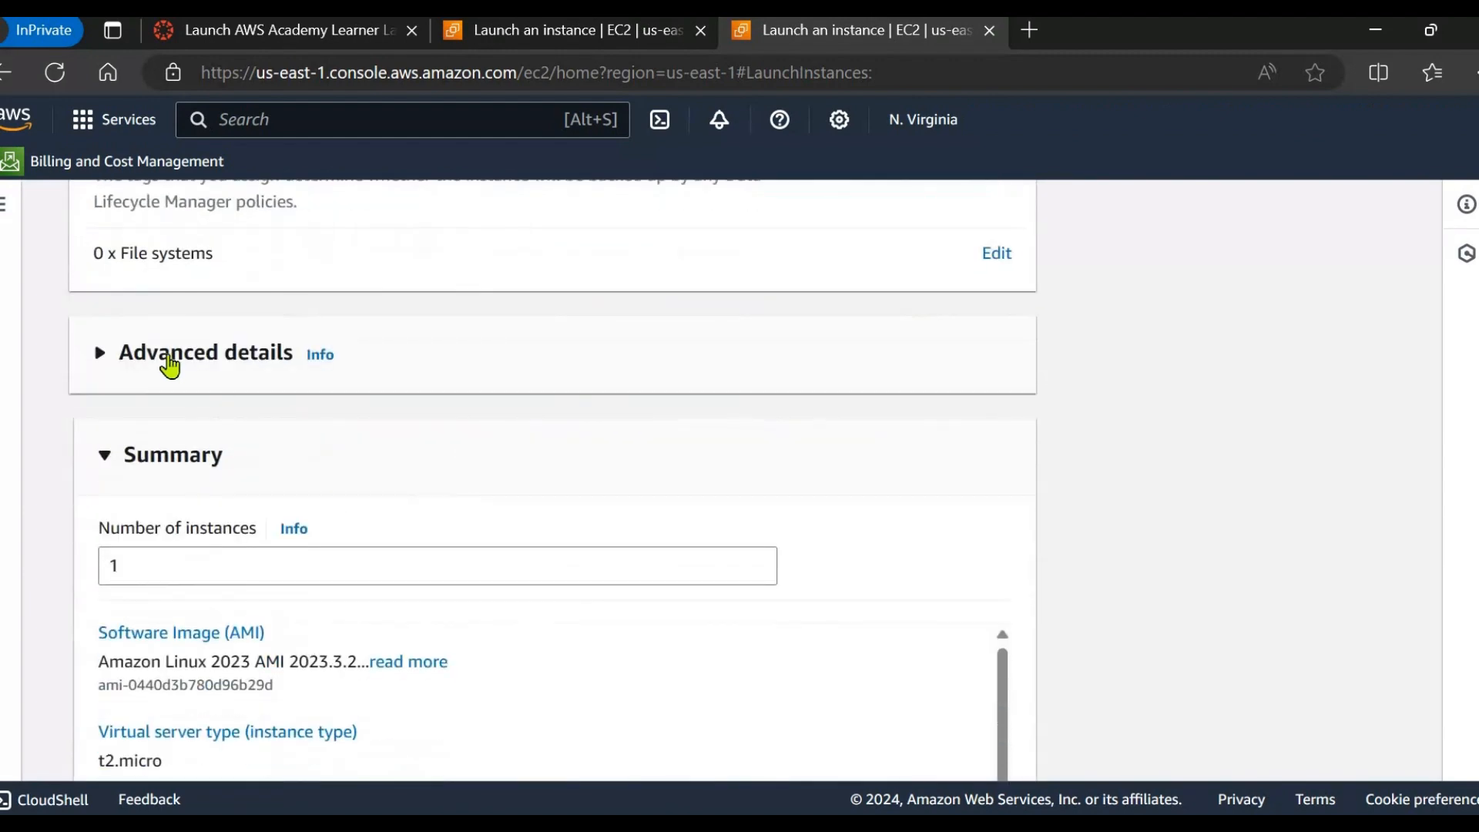
{"action": "scroll", "coordinate": [376, 495], "scroll_direction": "down", "scroll_amount": 20}
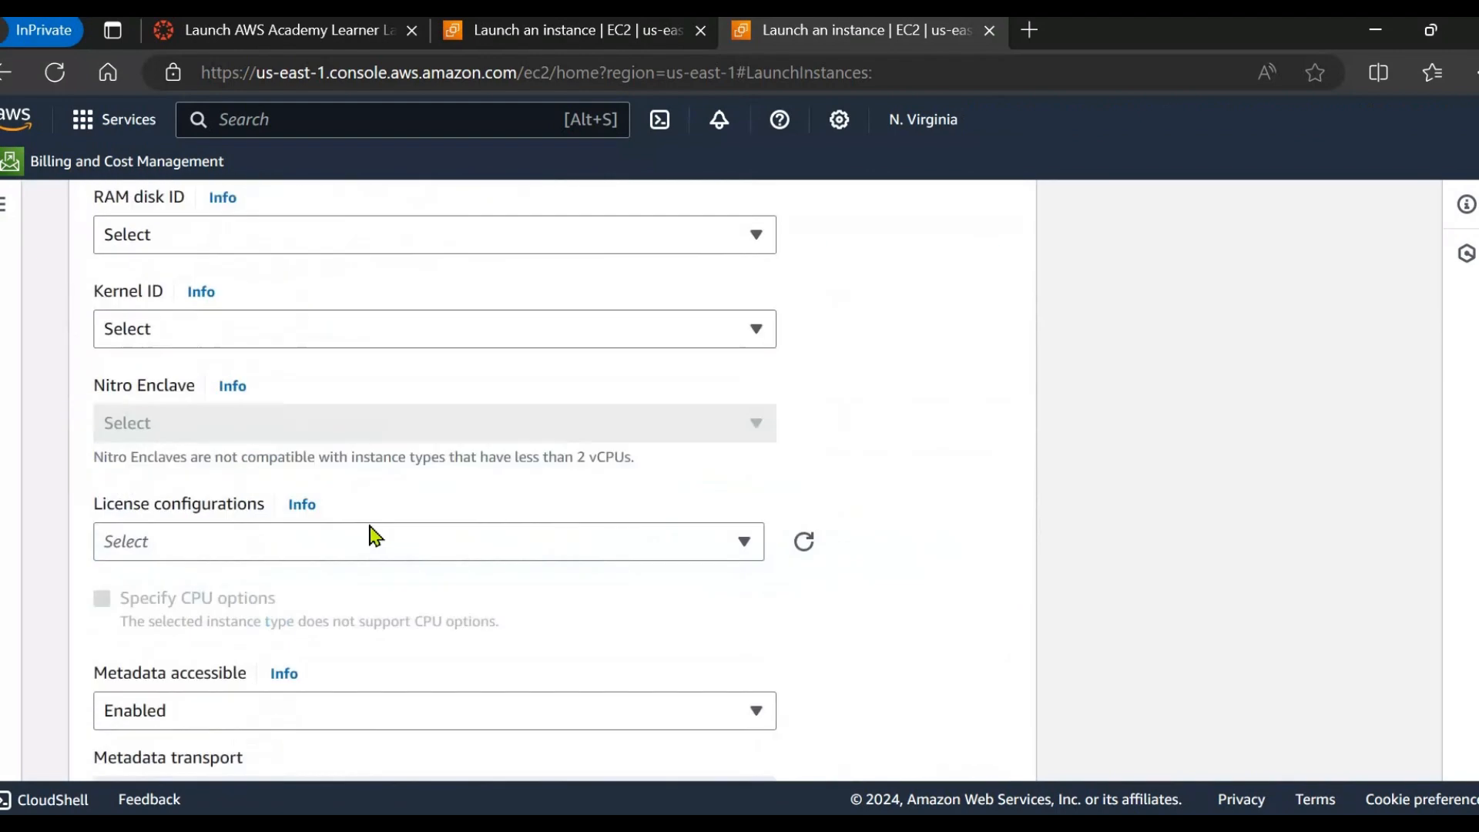
{"action": "scroll", "coordinate": [373, 536], "scroll_direction": "down", "scroll_amount": 6}
{"action": "left_click", "coordinate": [327, 512]}
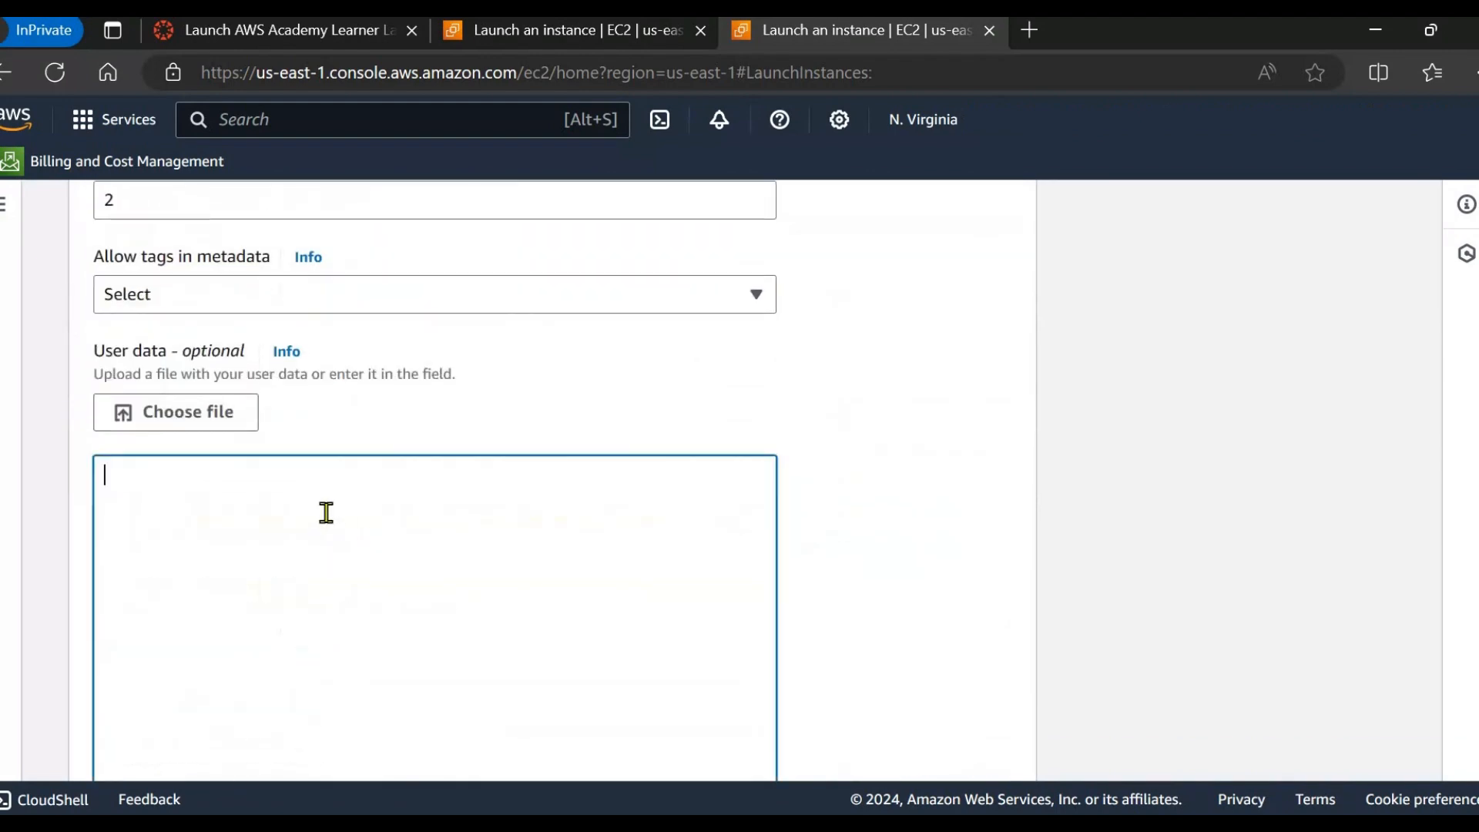
{"action": "type", "text": "#!/bin/bash yum update -y yum install httpd -y echo \"<html><body><center><h1>SERVER 1! Have a Nice Day. </h1></center></body></html>\" > /var/www/html/index.html  systemctl start httpd systemctl enable httpd"}
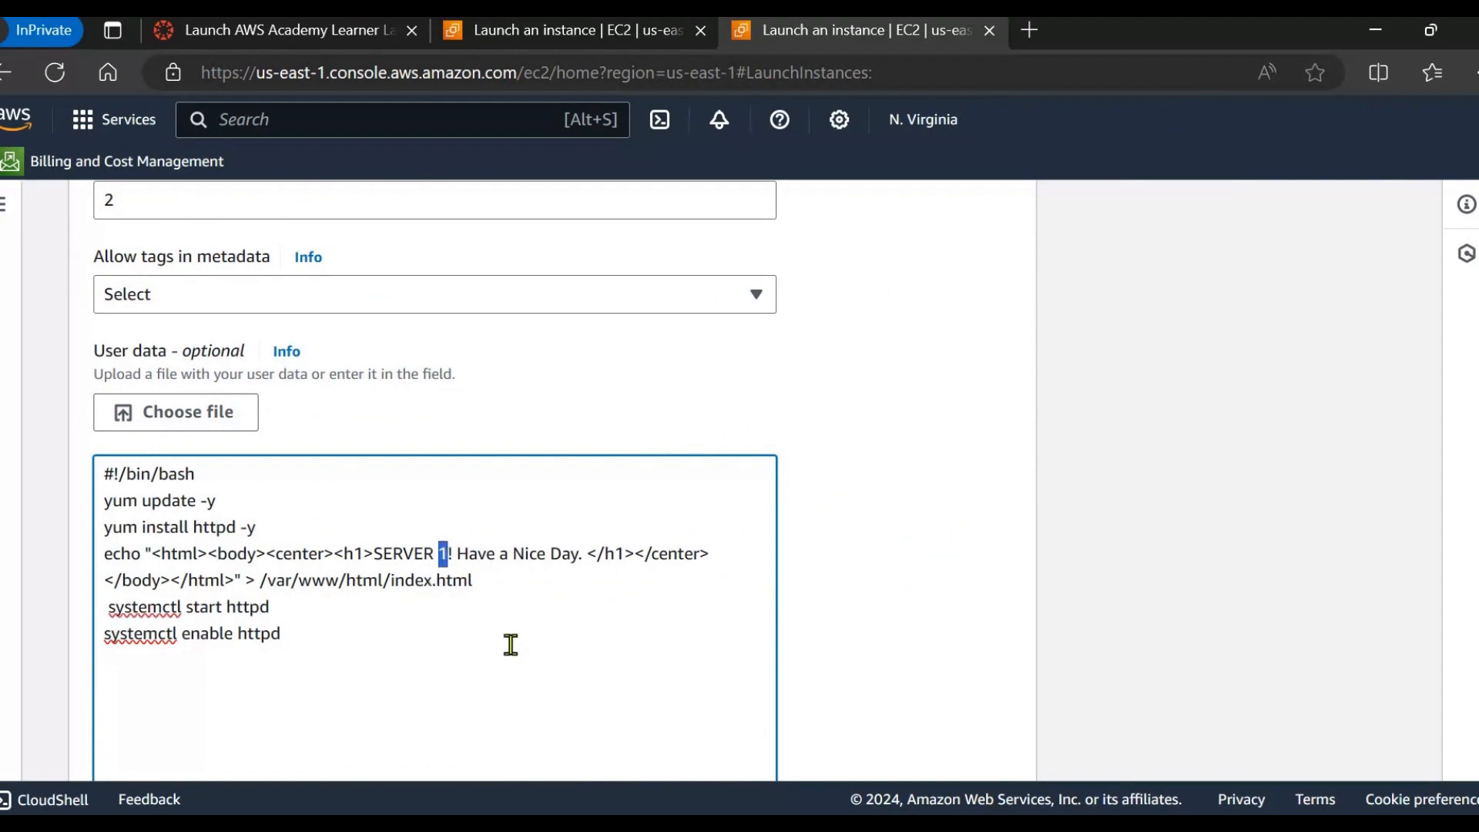
{"action": "type", "text": "2"}
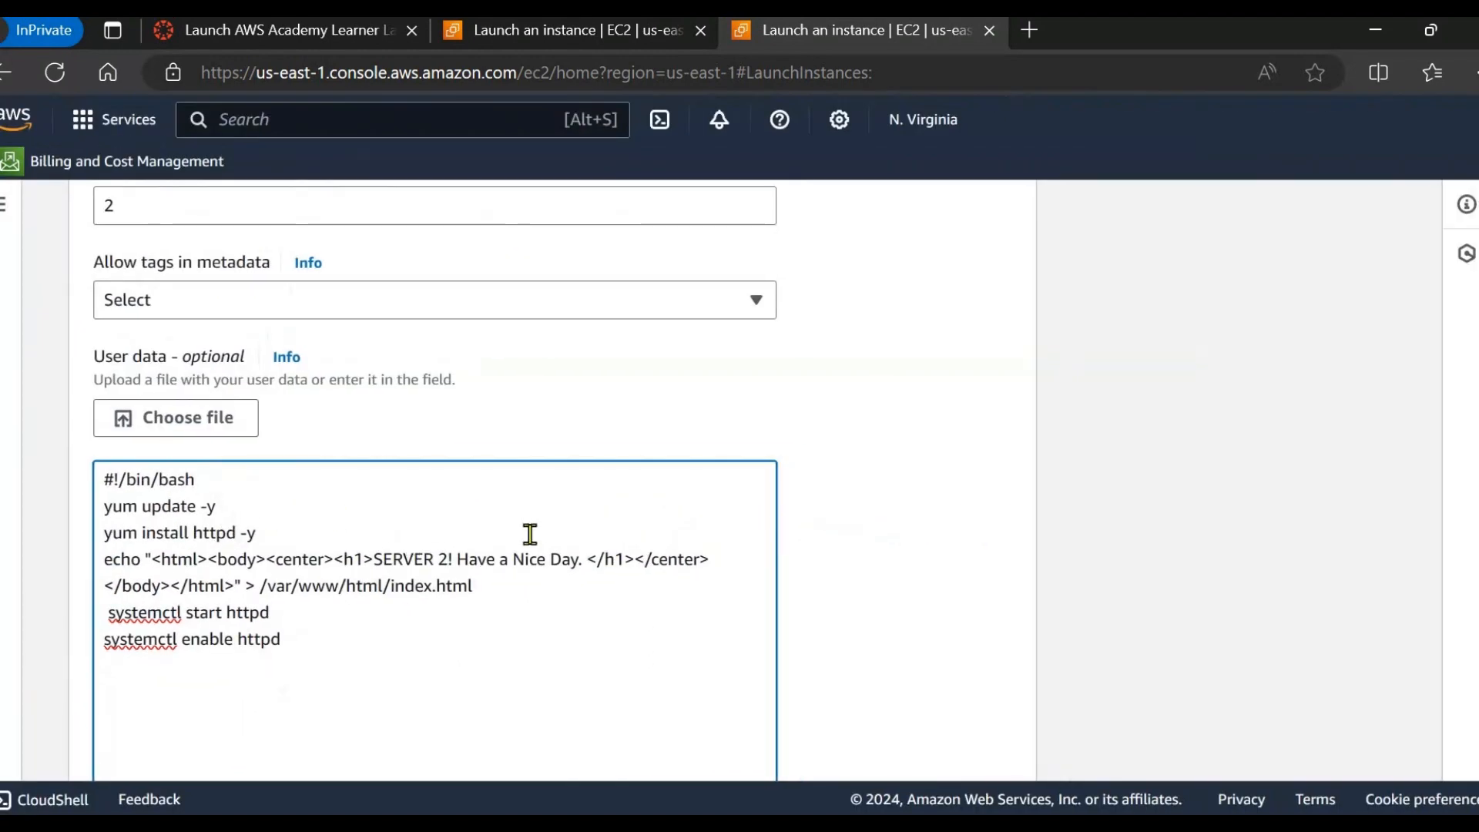
Launch web2 and return to the Instances list.
{"action": "scroll", "coordinate": [531, 539], "scroll_direction": "down", "scroll_amount": 3}
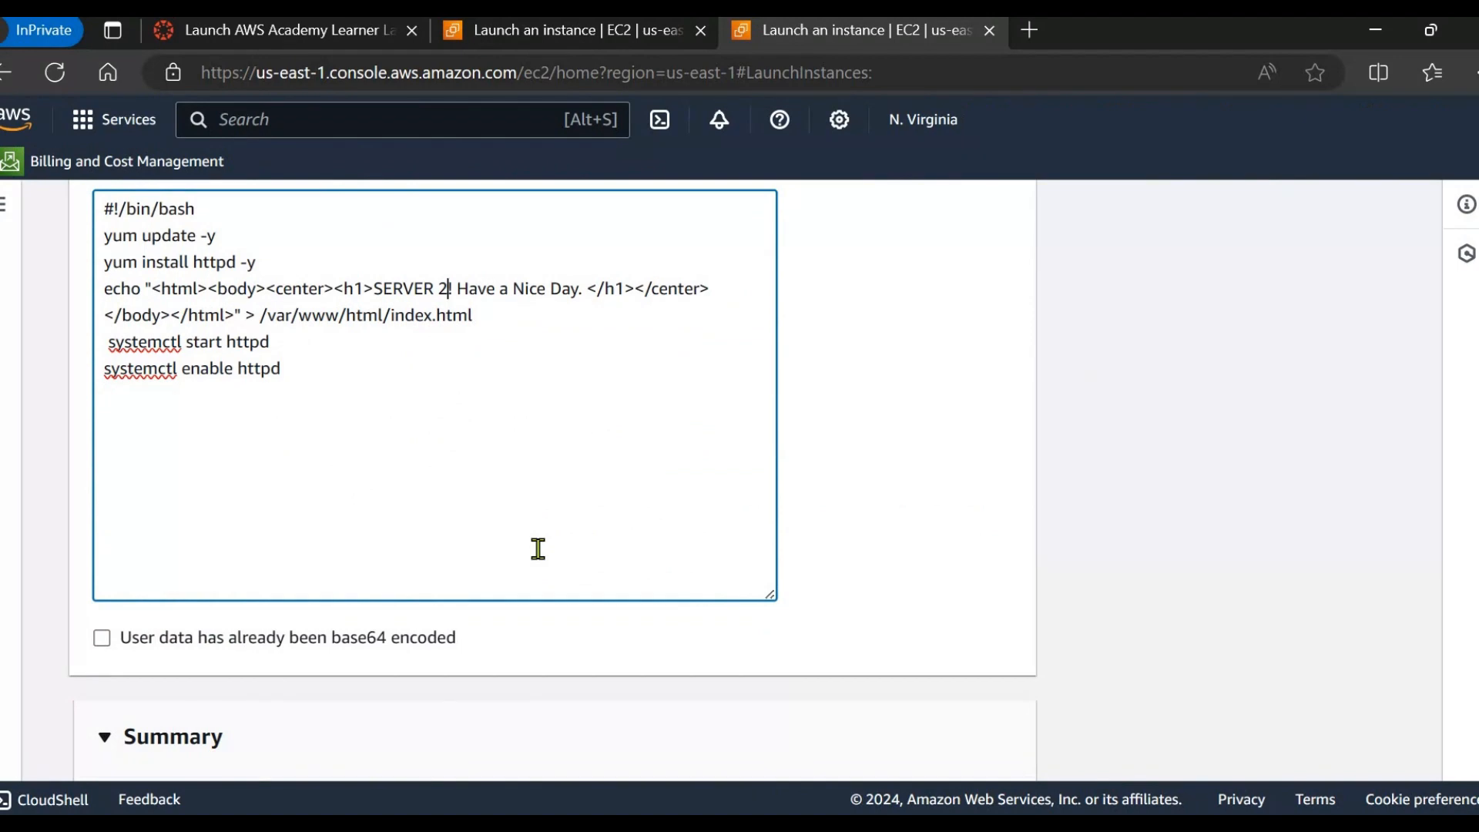
{"action": "scroll", "coordinate": [538, 548], "scroll_direction": "down", "scroll_amount": 8}
{"action": "left_click", "coordinate": [854, 679]}
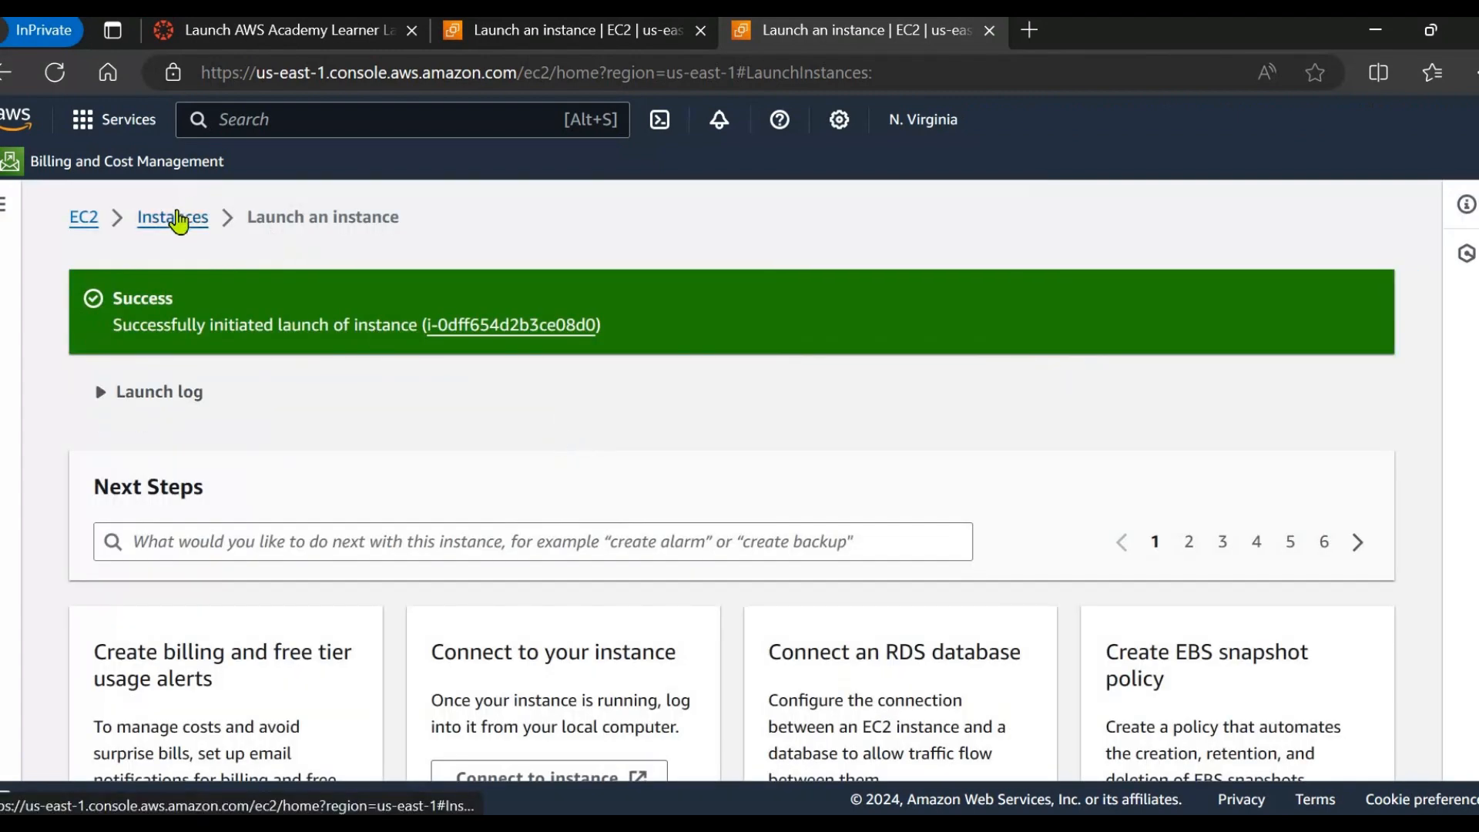
{"action": "left_click", "coordinate": [178, 221]}
{"action": "left_click_drag", "start_coordinate": [636, 451], "coordinate": [515, 472]}
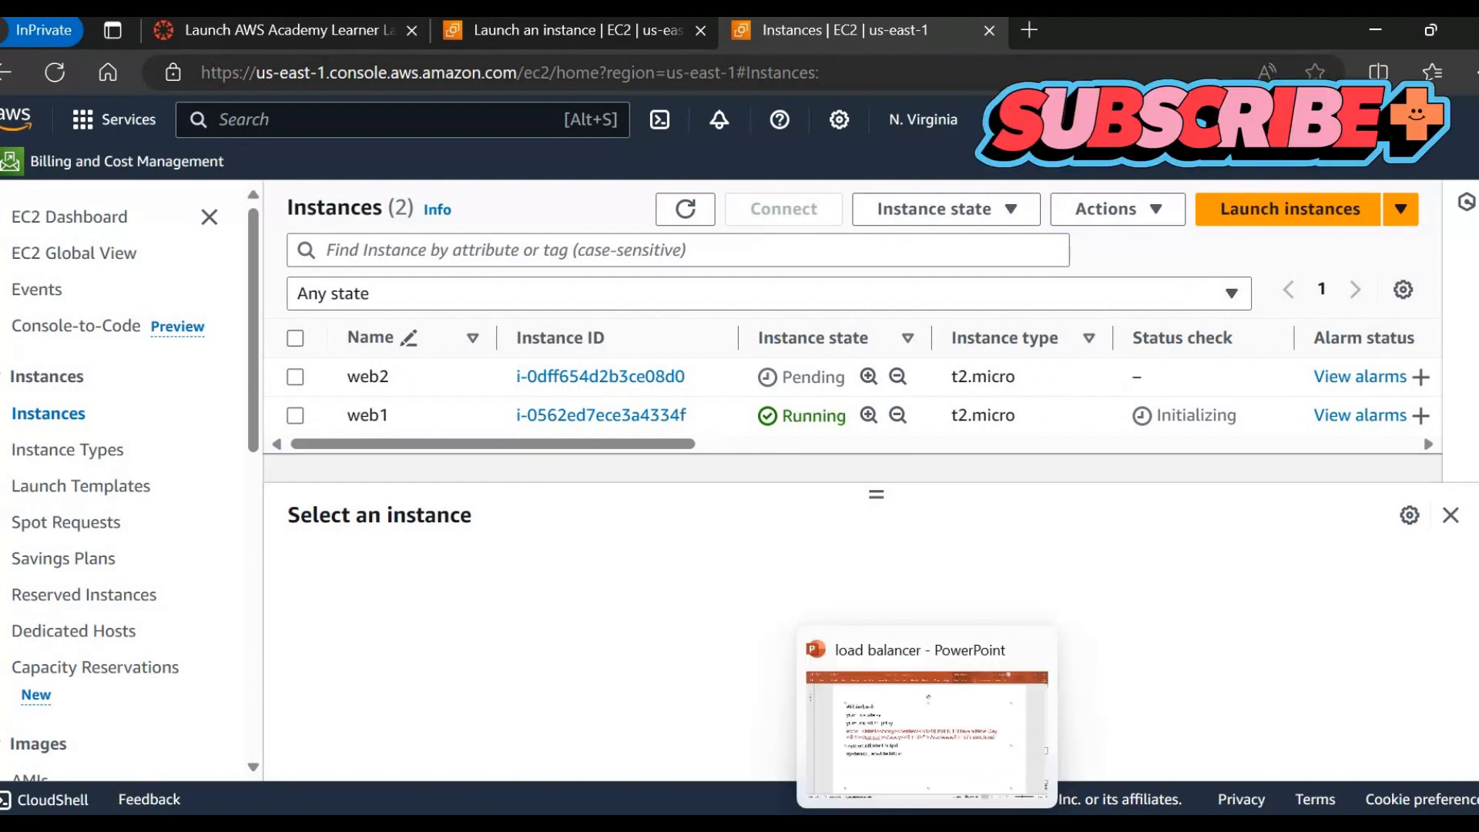
{"action": "left_click", "coordinate": [907, 693]}
{"action": "left_click", "coordinate": [1354, 647]}
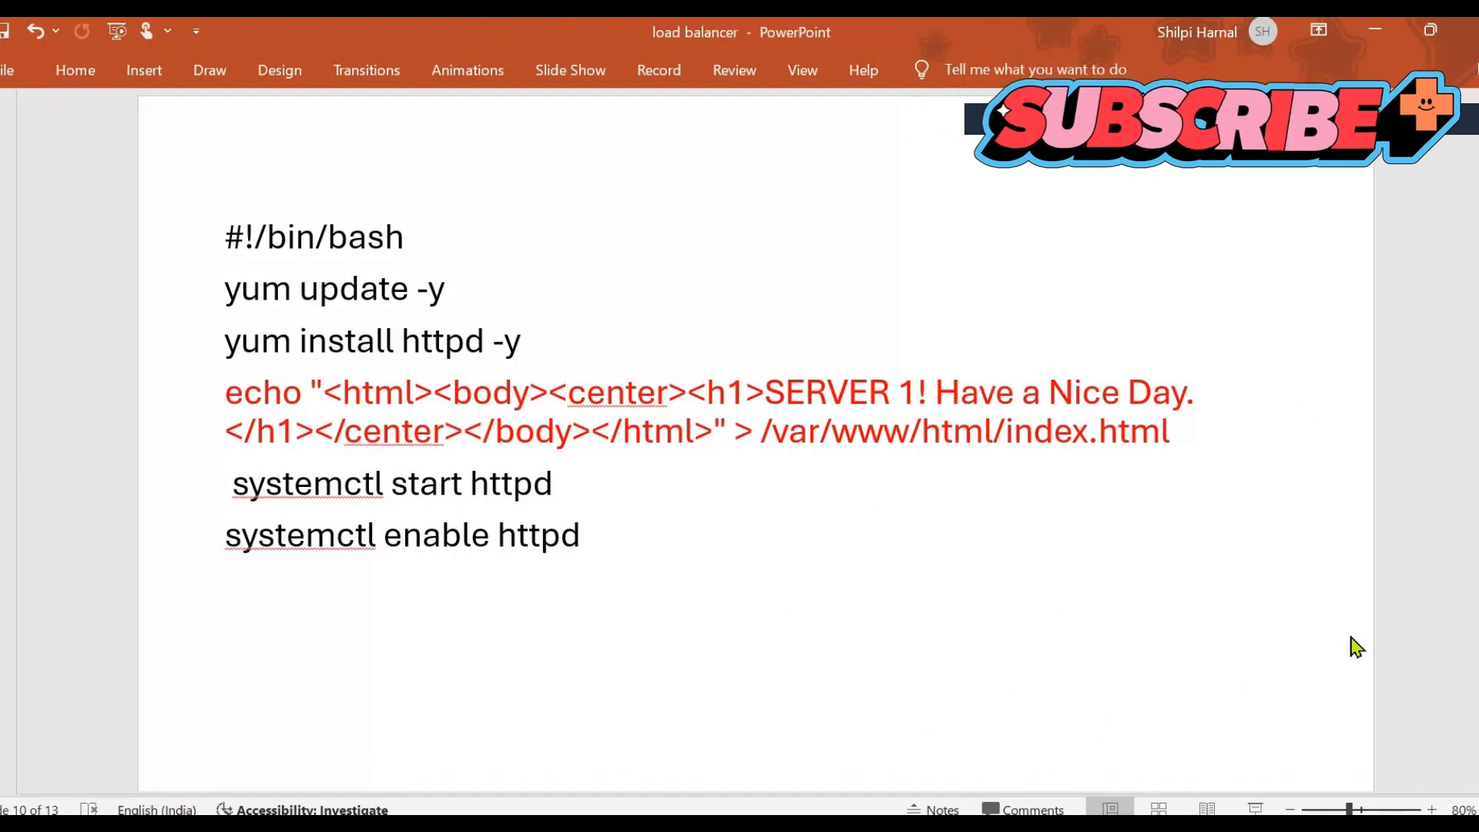
{"action": "scroll", "coordinate": [1355, 647], "scroll_direction": "down", "scroll_amount": 1}
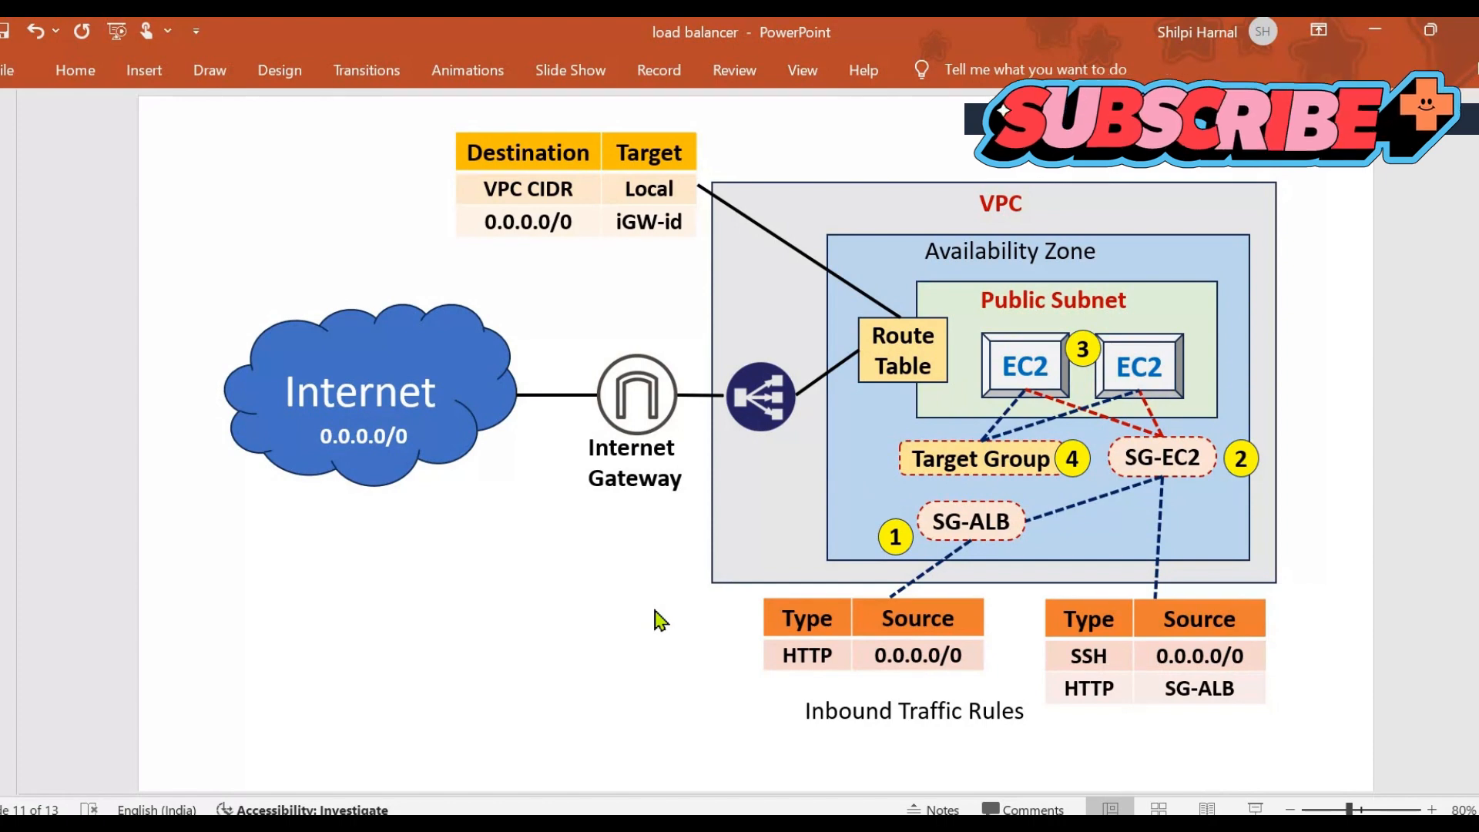
{"action": "key", "text": "Page_Down"}
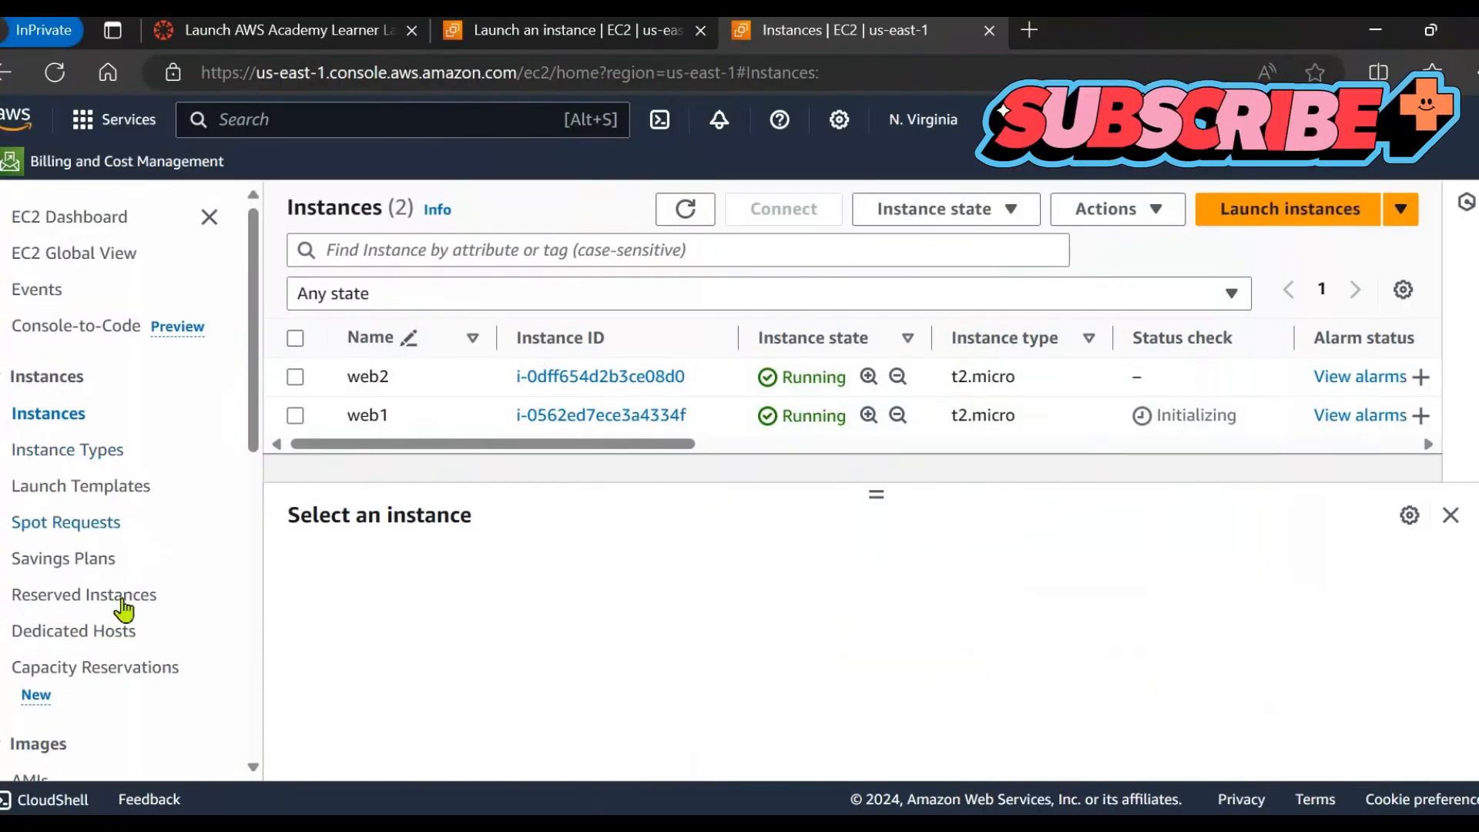
Start a new instance target group and enter demo-target as its name.
{"action": "scroll", "coordinate": [123, 558], "scroll_direction": "down", "scroll_amount": 10}
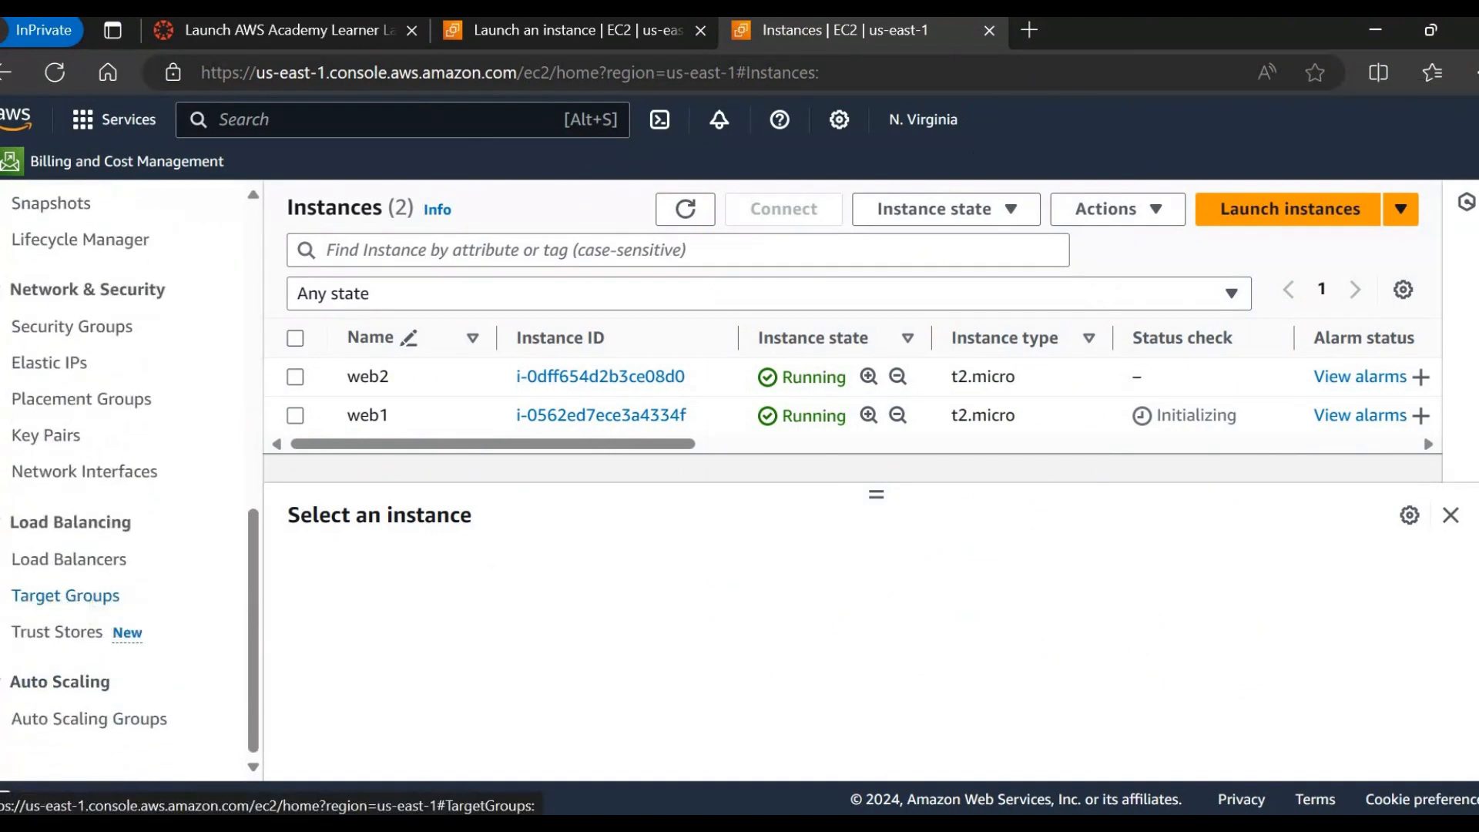
{"action": "left_click", "coordinate": [91, 604]}
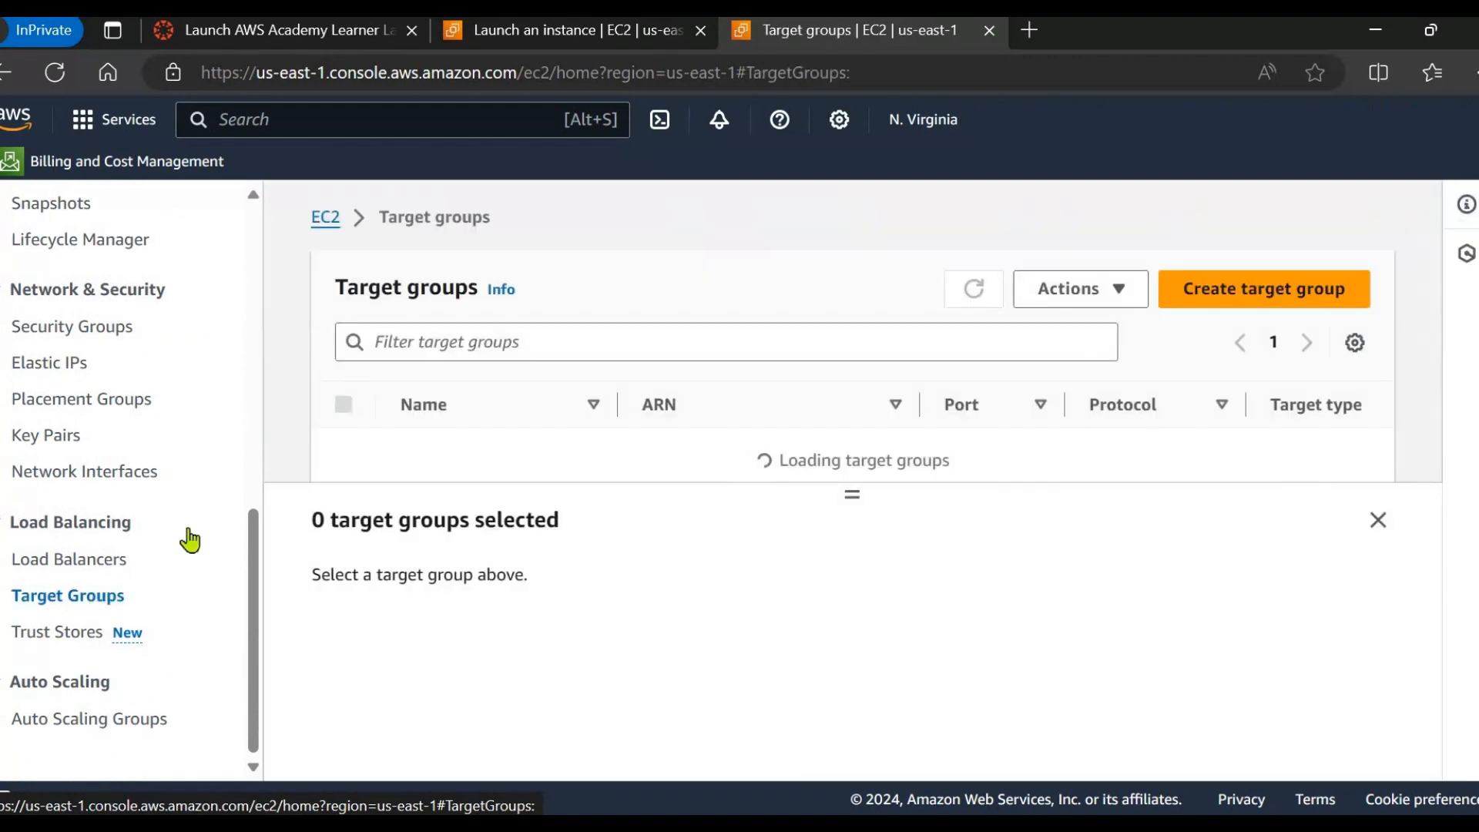
{"action": "left_click", "coordinate": [1226, 291]}
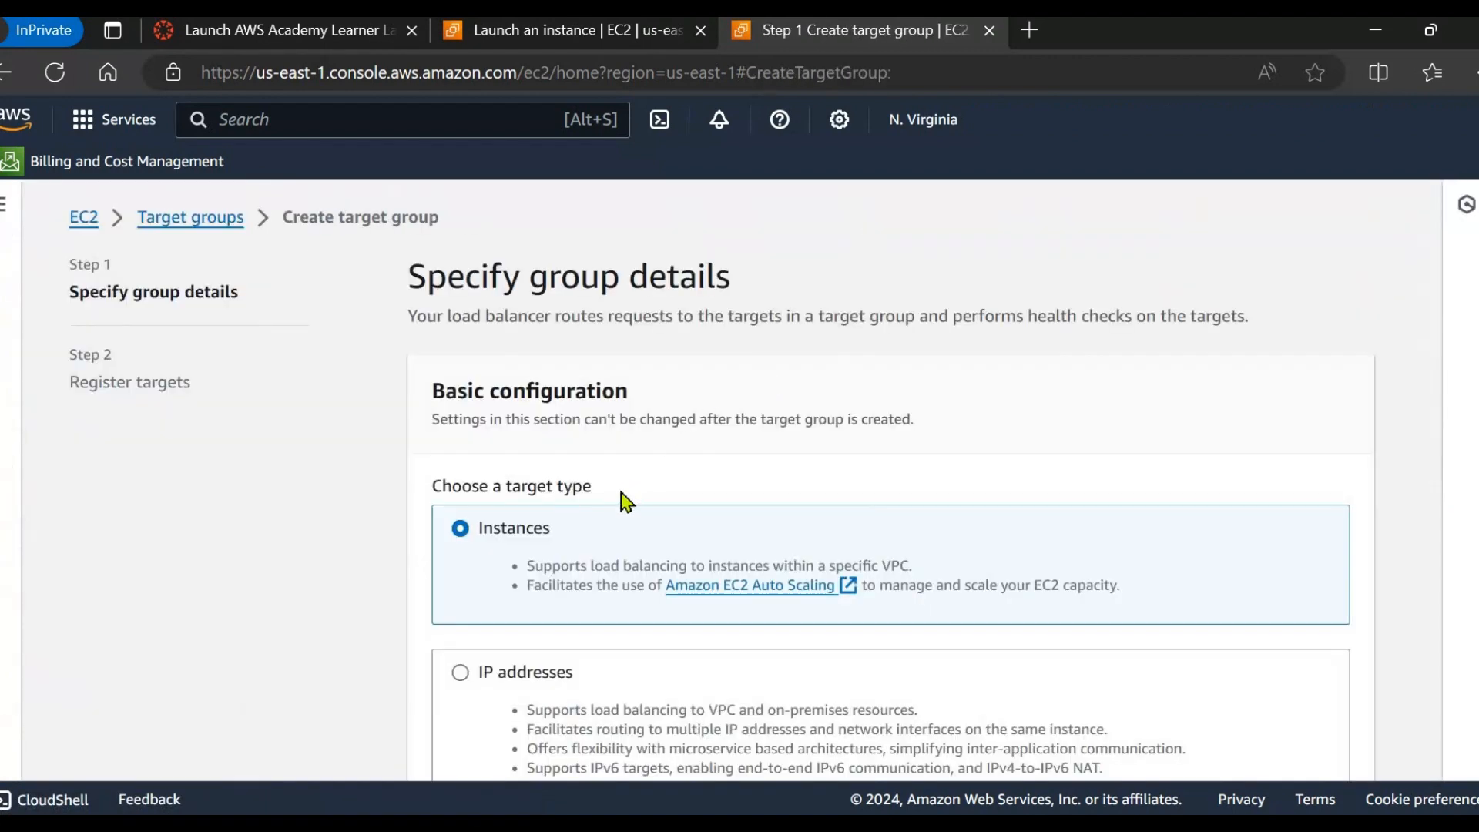
{"action": "scroll", "coordinate": [613, 497], "scroll_direction": "down", "scroll_amount": 3}
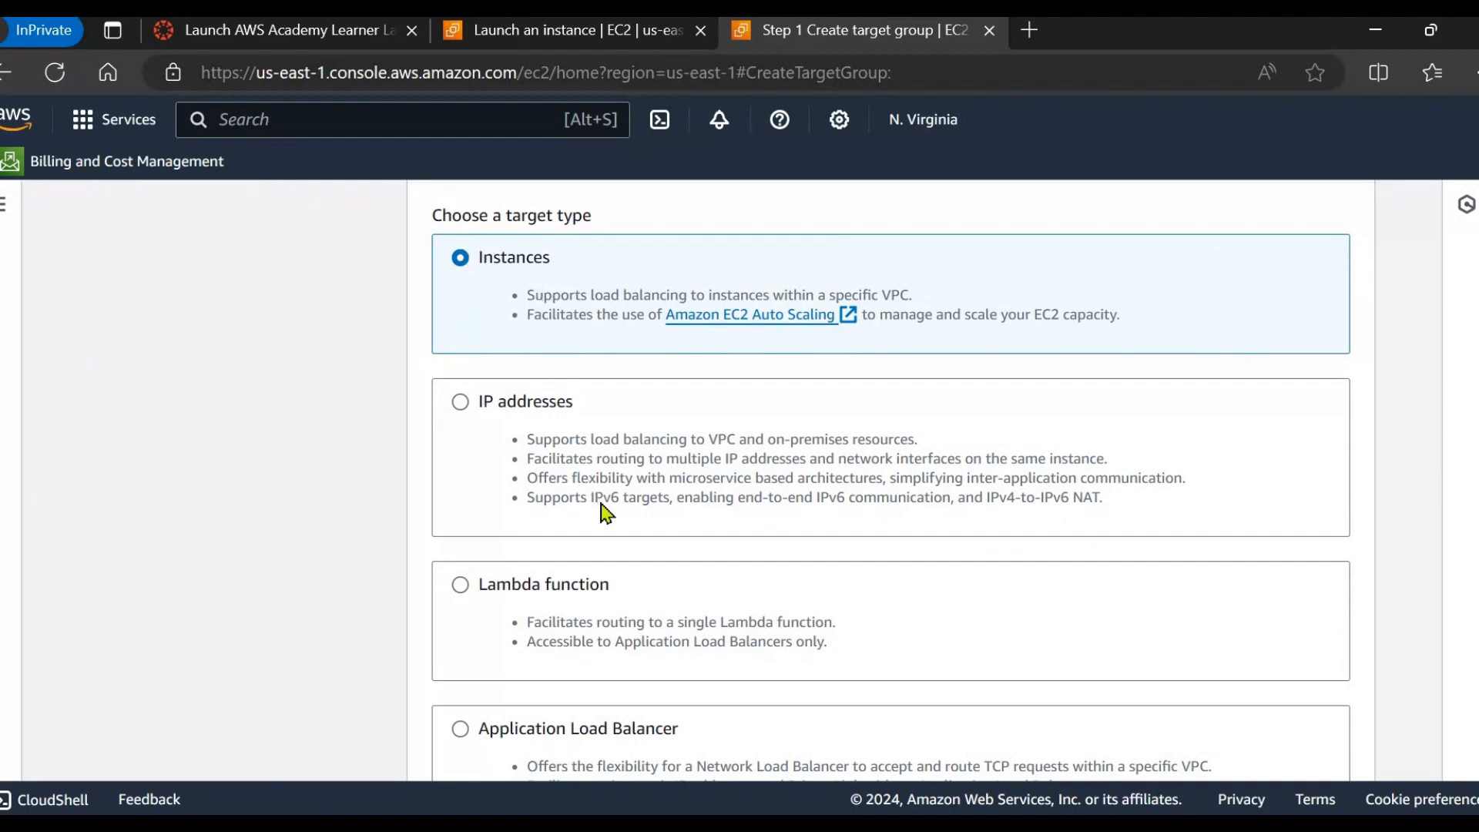
{"action": "scroll", "coordinate": [604, 508], "scroll_direction": "down", "scroll_amount": 5}
{"action": "left_click", "coordinate": [549, 452]}
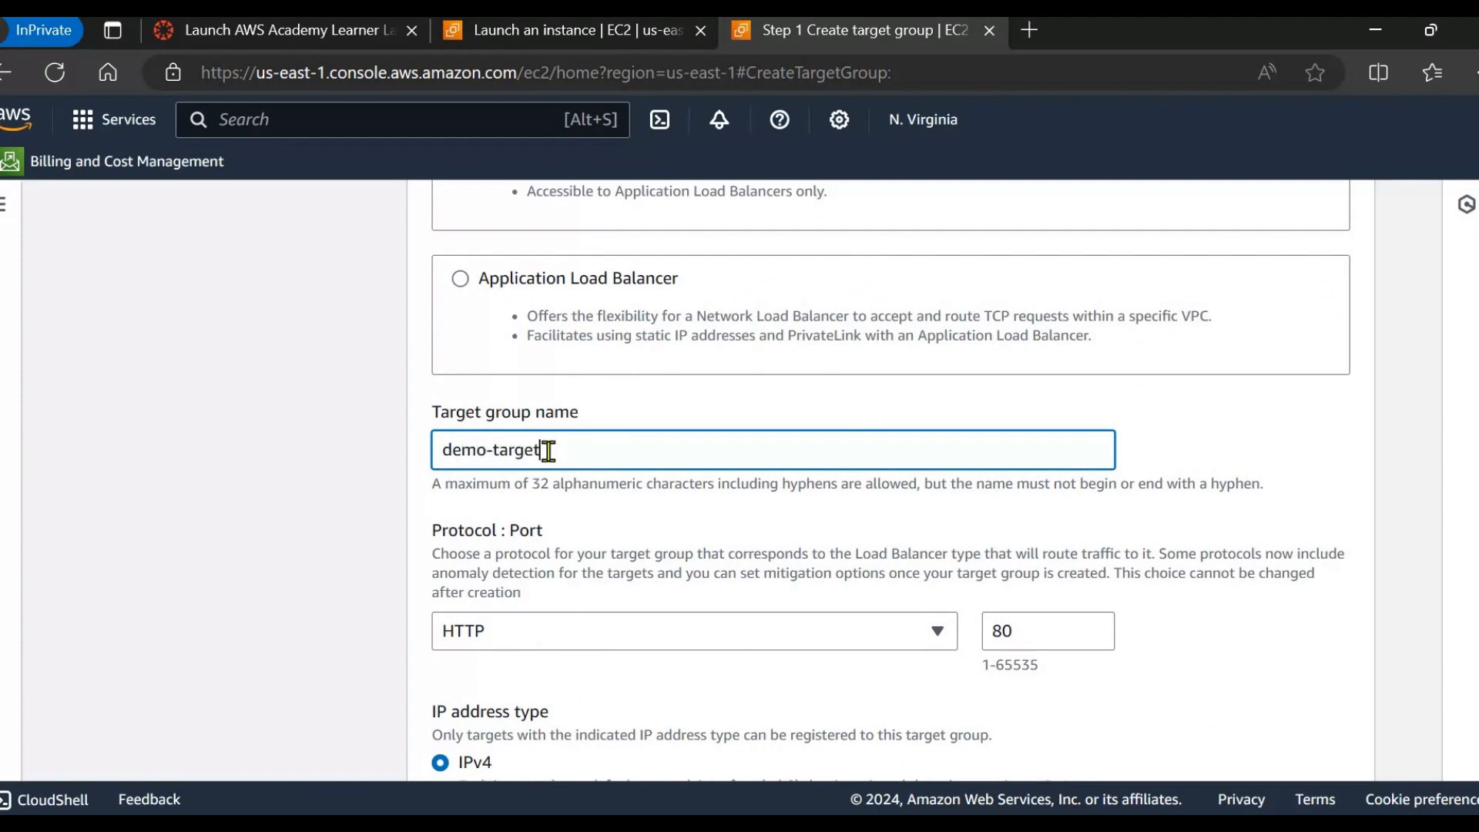
Keep HTTP:80 and the defaults, and place the cursor in the Health check path field.
{"action": "scroll", "coordinate": [570, 531], "scroll_direction": "down", "scroll_amount": 3}
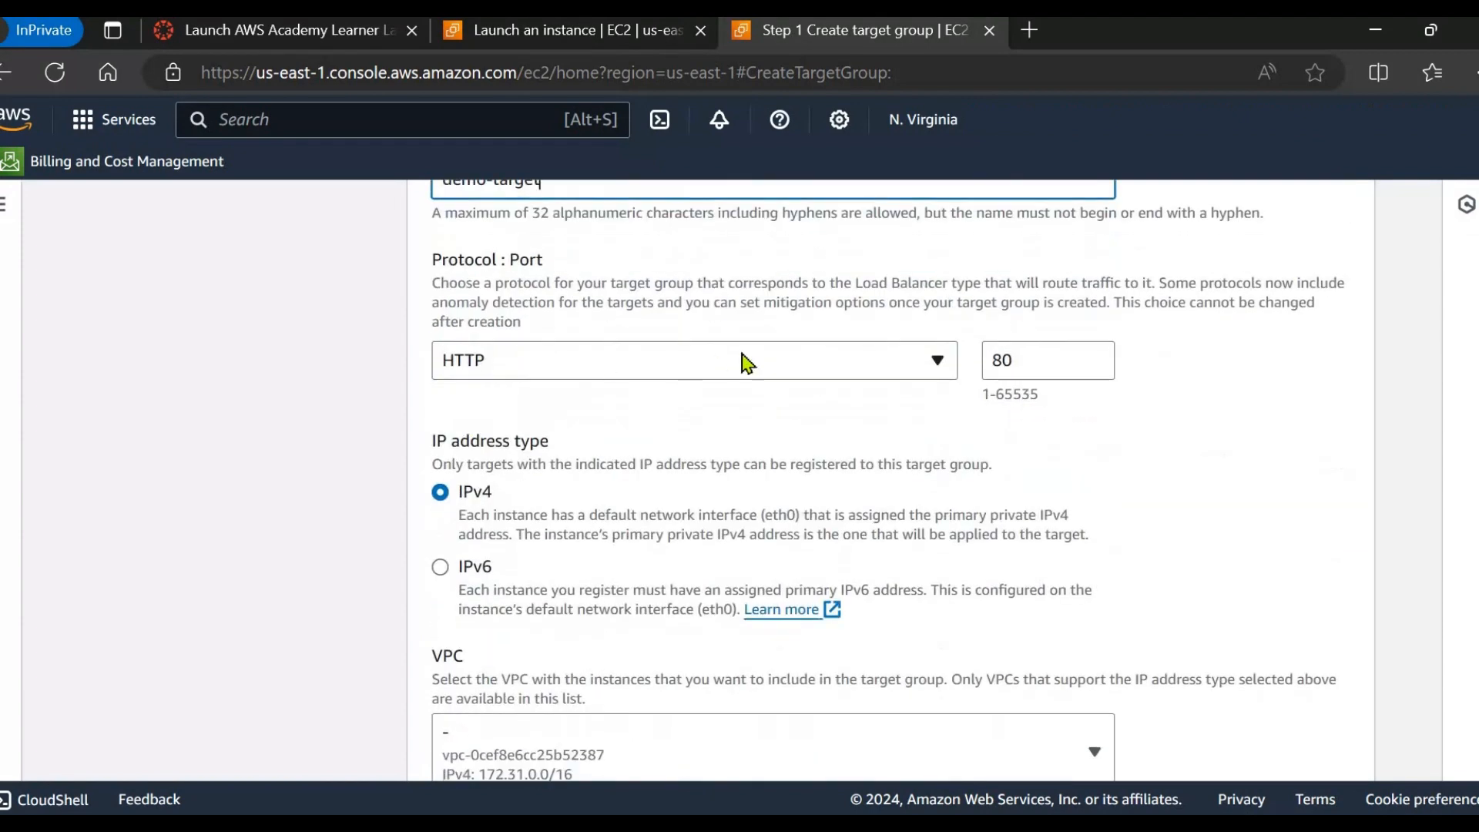
{"action": "scroll", "coordinate": [767, 466], "scroll_direction": "down", "scroll_amount": 3}
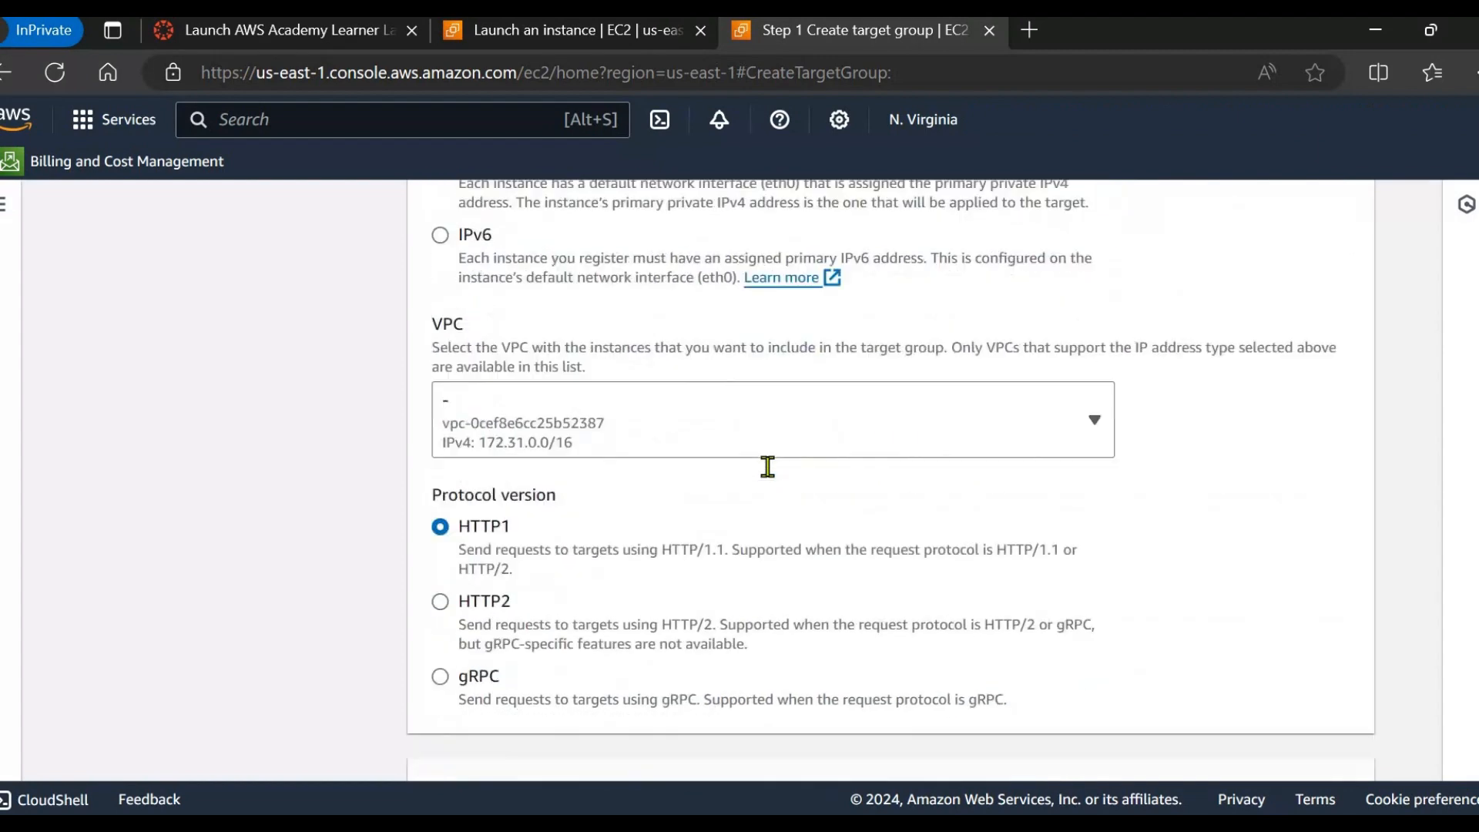
{"action": "scroll", "coordinate": [767, 466], "scroll_direction": "down", "scroll_amount": 1}
{"action": "scroll", "coordinate": [558, 430], "scroll_direction": "up", "scroll_amount": 1}
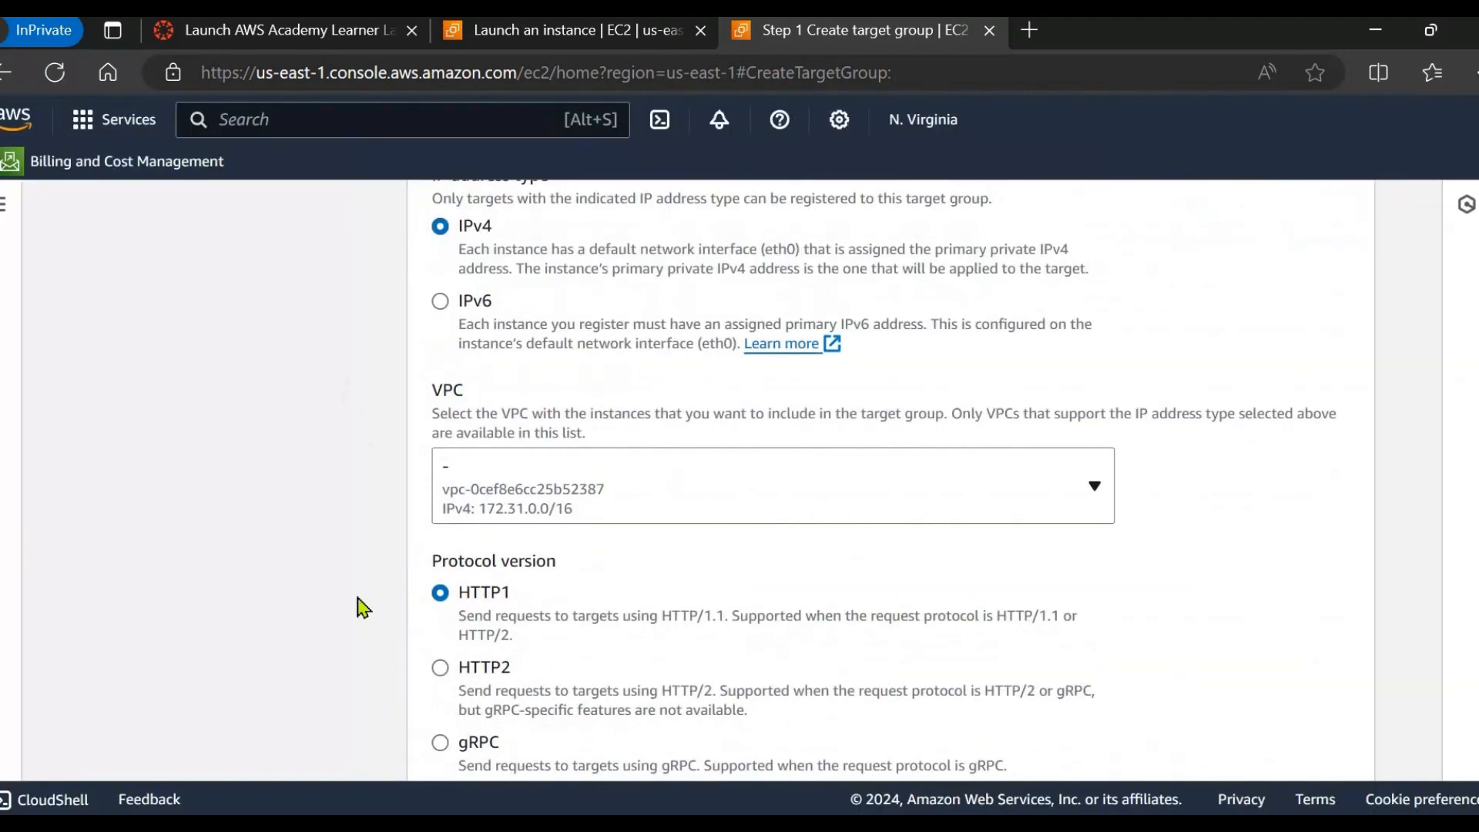
{"action": "scroll", "coordinate": [547, 518], "scroll_direction": "down", "scroll_amount": 3}
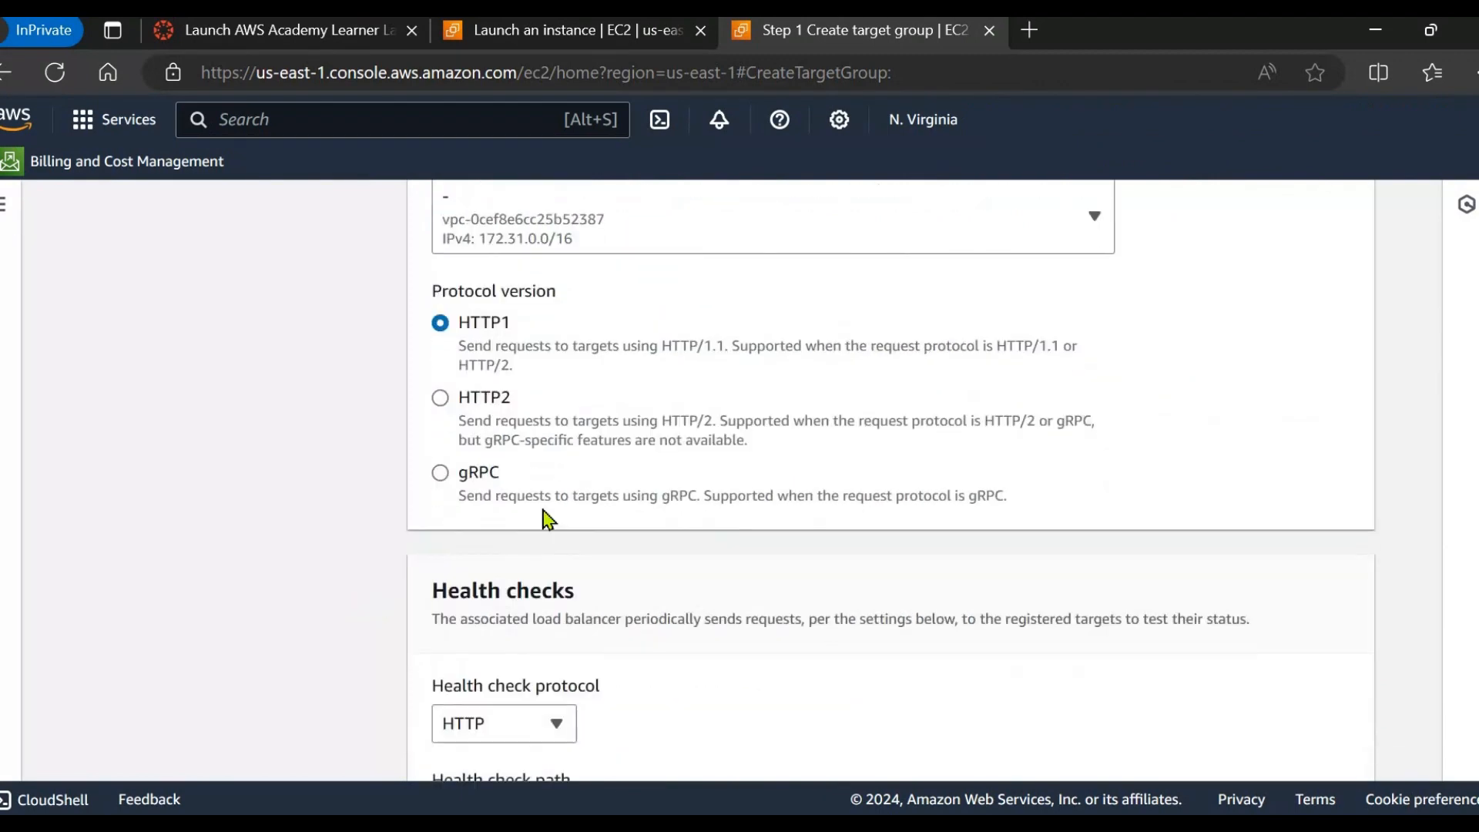
{"action": "scroll", "coordinate": [547, 518], "scroll_direction": "down", "scroll_amount": 2}
{"action": "scroll", "coordinate": [570, 423], "scroll_direction": "up", "scroll_amount": 1}
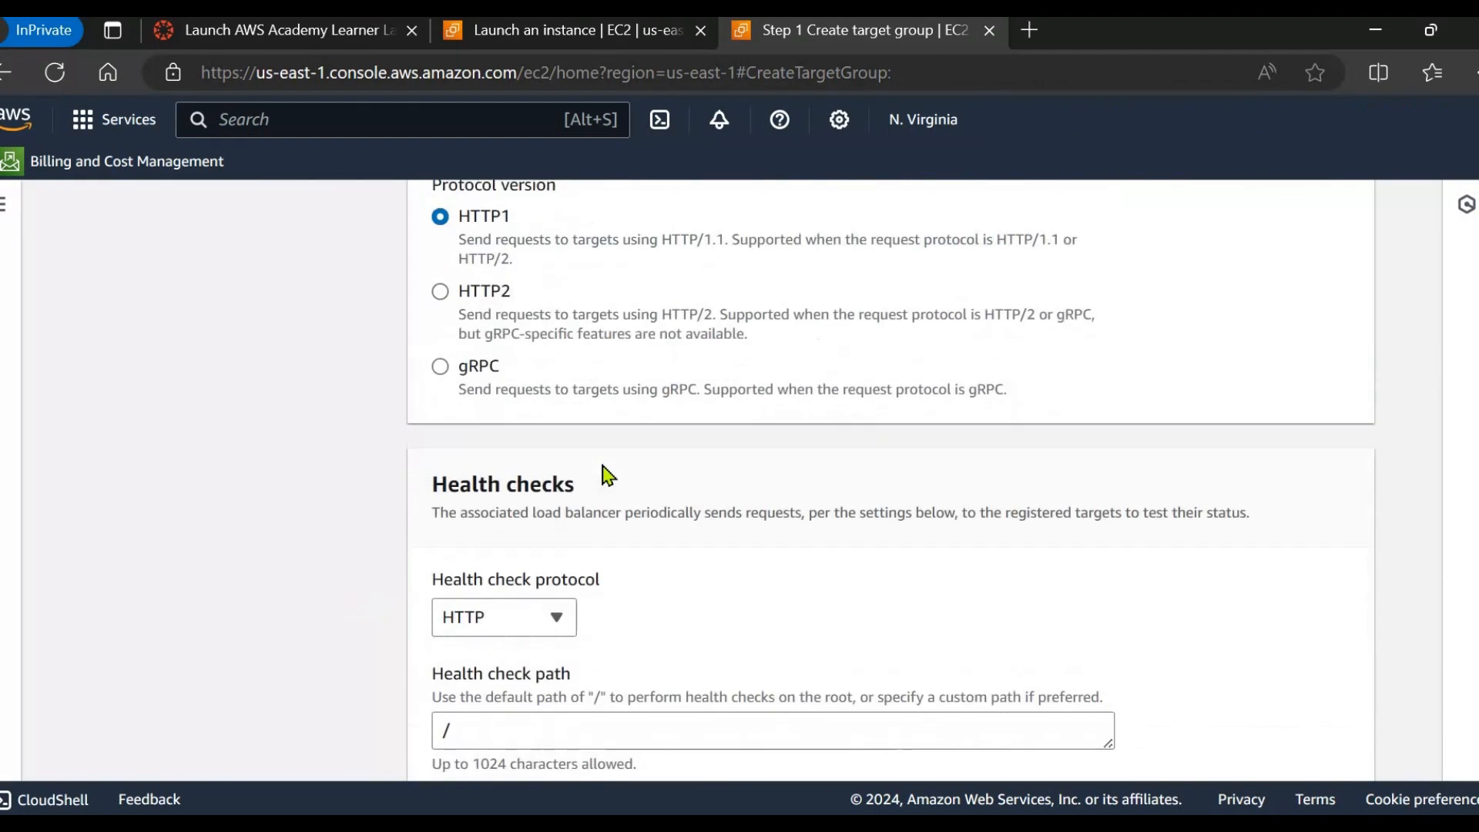
{"action": "scroll", "coordinate": [607, 472], "scroll_direction": "down", "scroll_amount": 4}
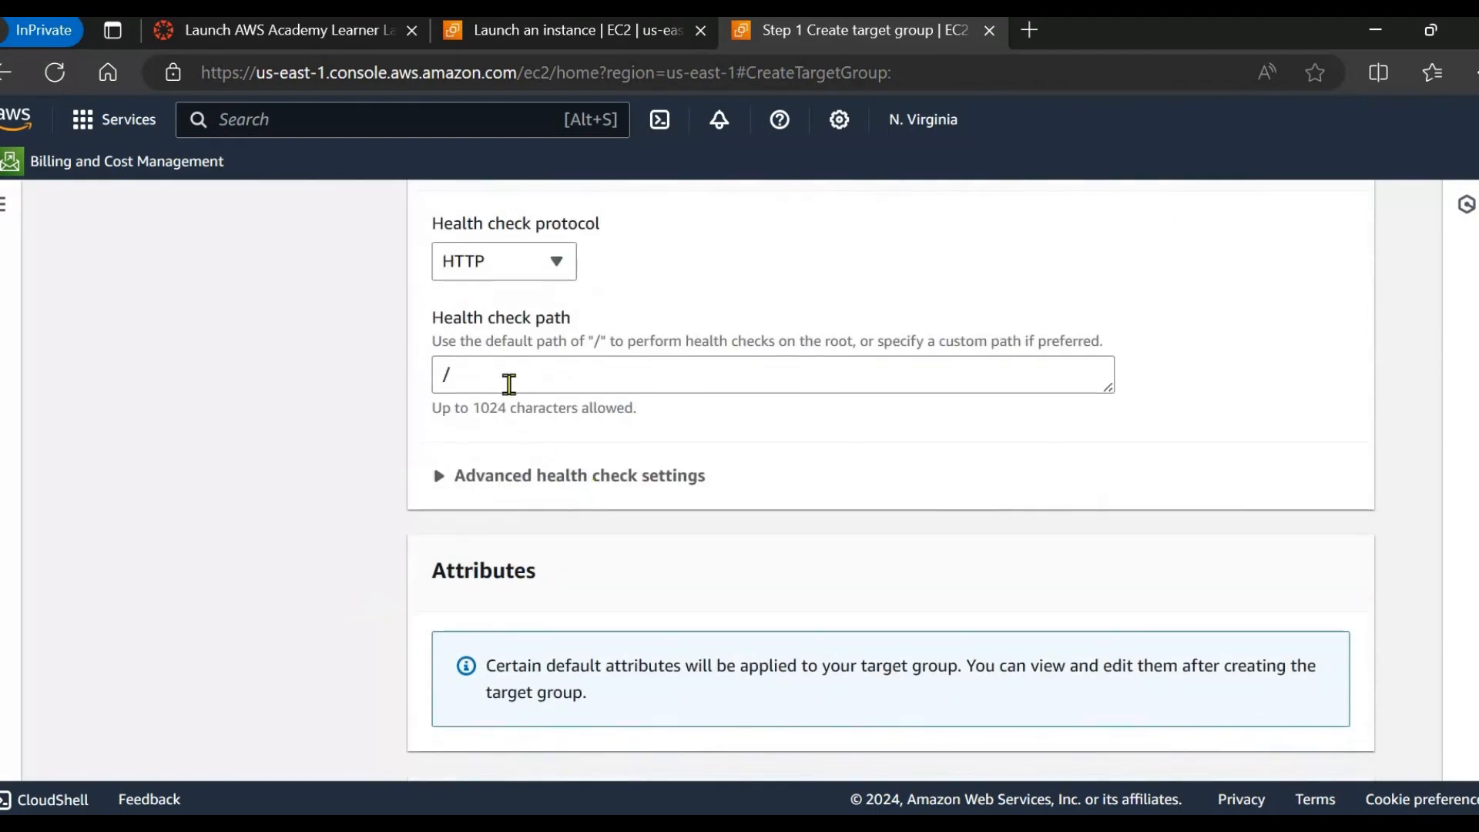
{"action": "scroll", "coordinate": [553, 381], "scroll_direction": "up", "scroll_amount": 1}
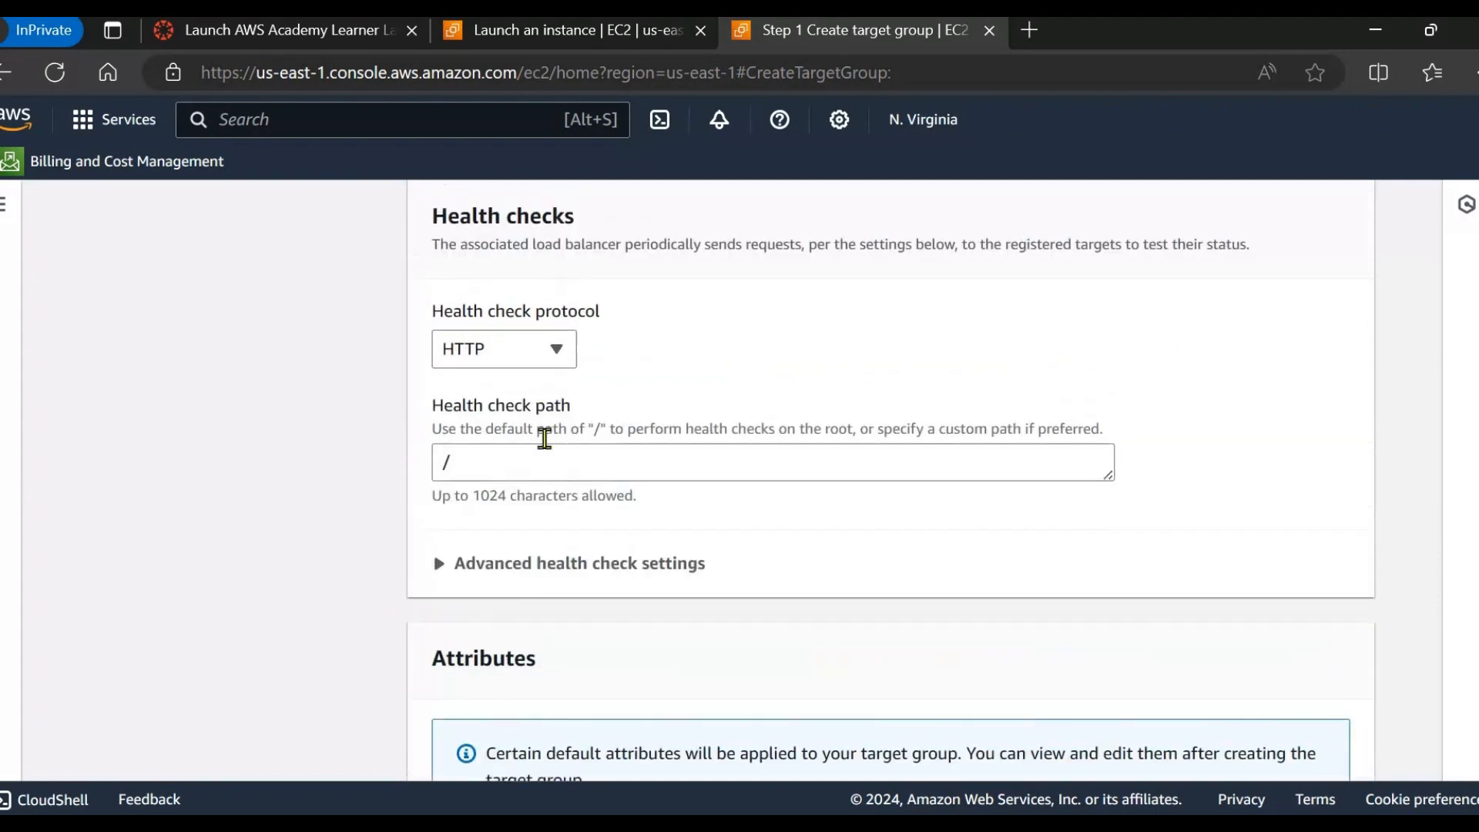
{"action": "left_click", "coordinate": [506, 472]}
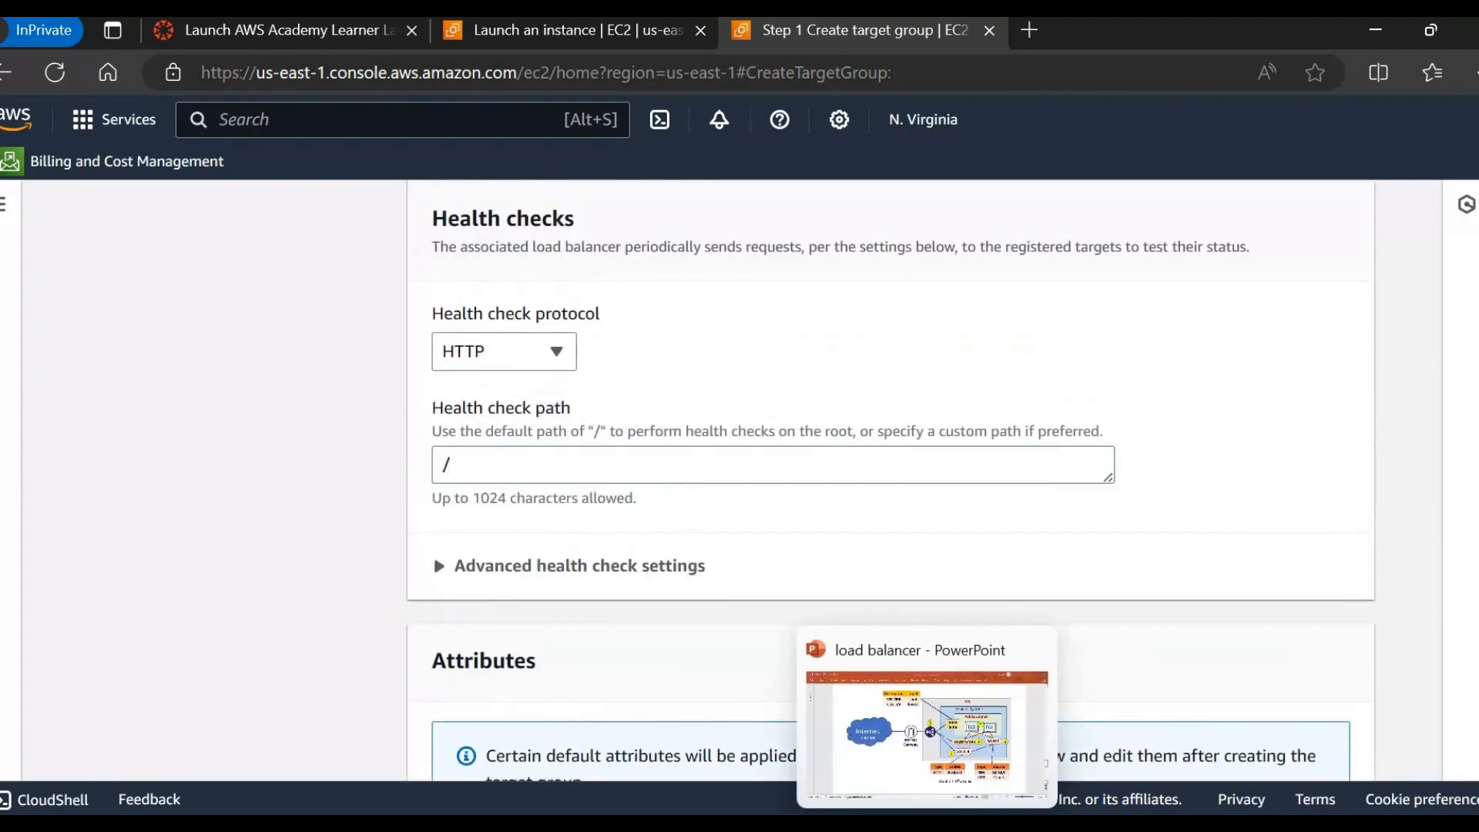
{"action": "left_click", "coordinate": [926, 827]}
Highlight /var/www/html in the bash script slide's echo line.
{"action": "scroll", "coordinate": [544, 577], "scroll_direction": "down", "scroll_amount": 3}
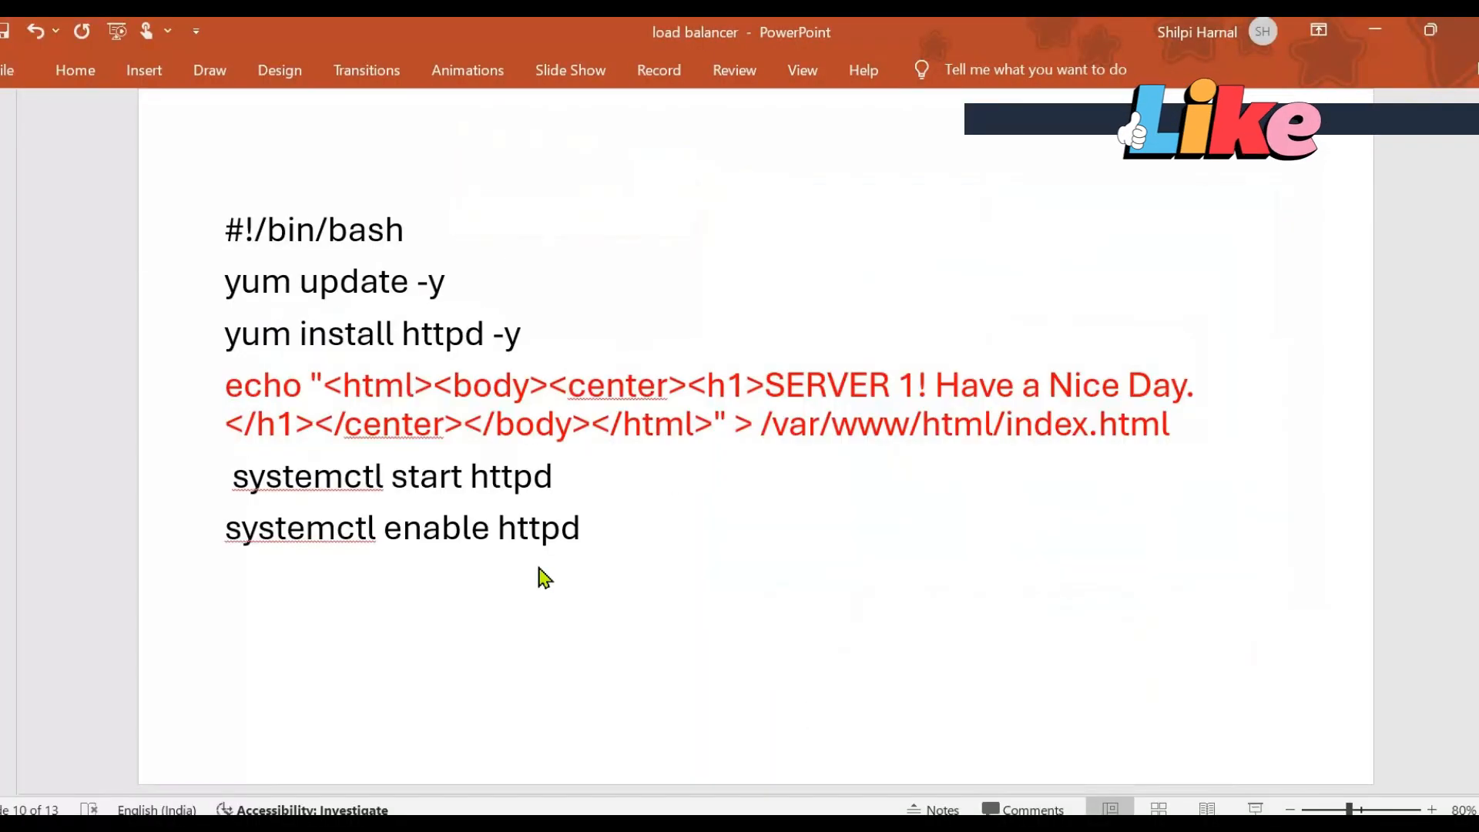
{"action": "left_click_drag", "start_coordinate": [762, 426], "coordinate": [1006, 425]}
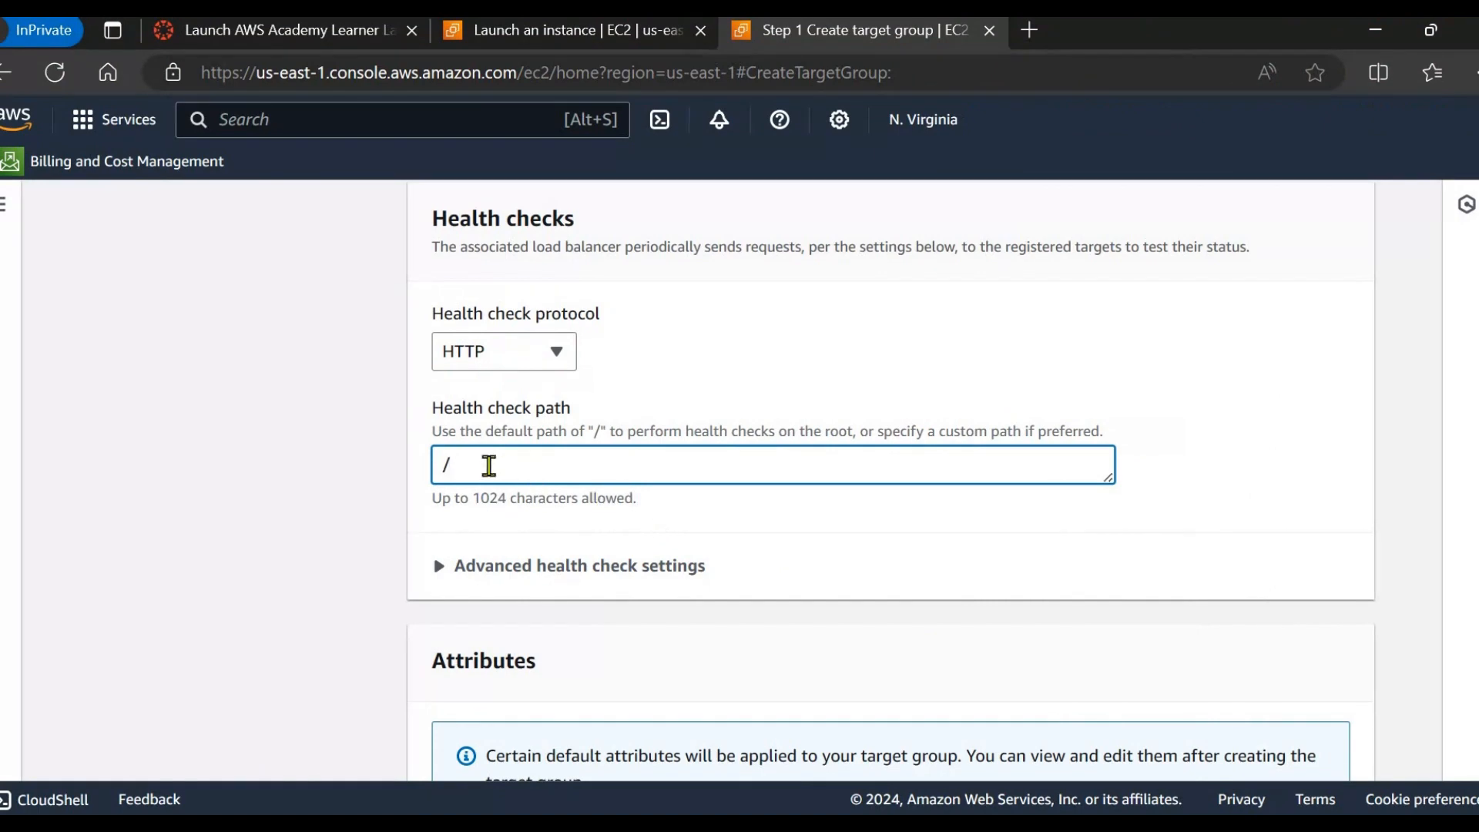
Set the health check path to /var/www/html/ and continue to target registration.
{"action": "type", "text": "/var/www/html/"}
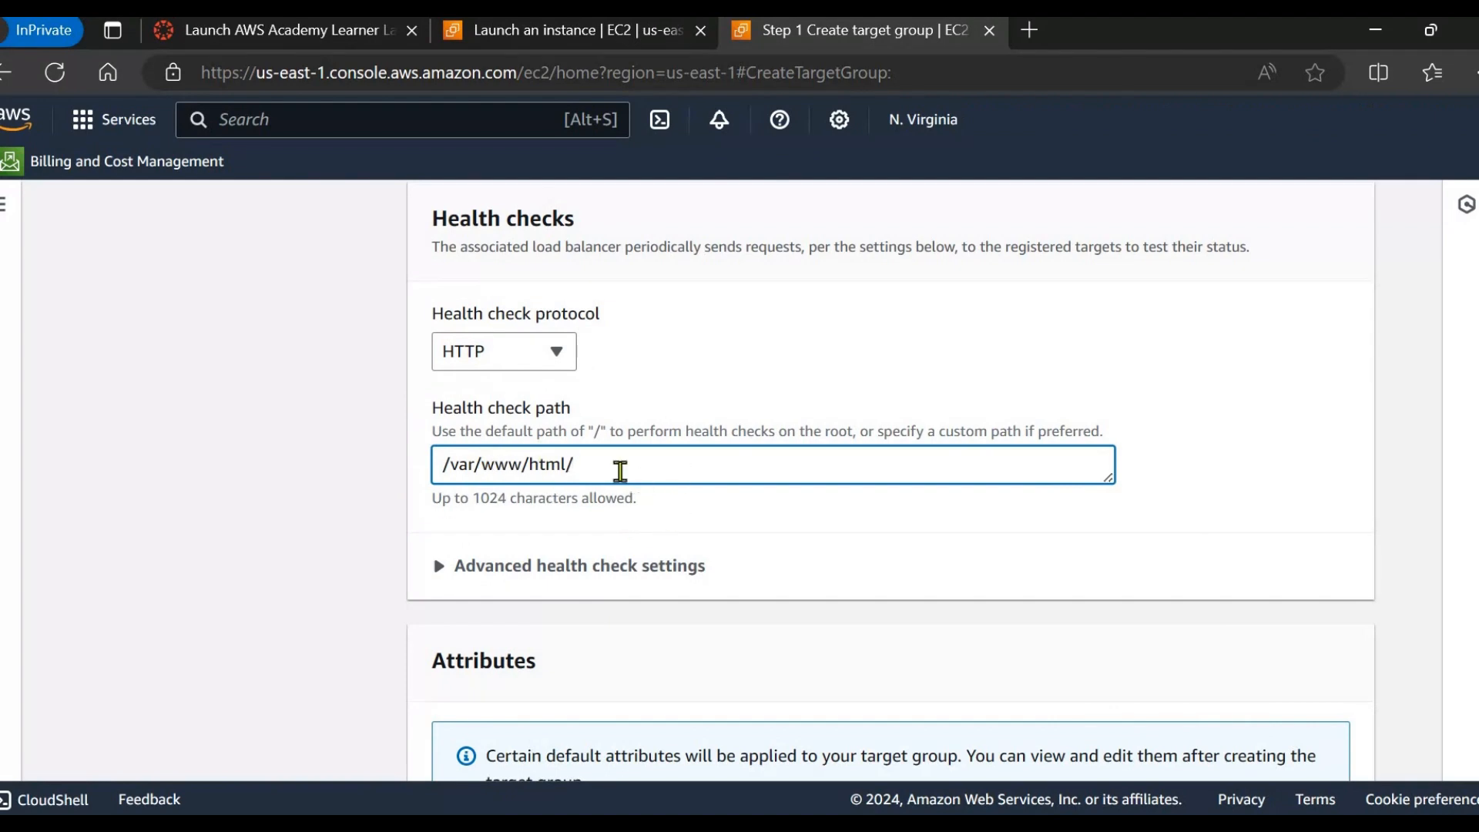
{"action": "scroll", "coordinate": [759, 513], "scroll_direction": "down", "scroll_amount": 3}
{"action": "scroll", "coordinate": [759, 513], "scroll_direction": "up", "scroll_amount": 4}
{"action": "scroll", "coordinate": [758, 513], "scroll_direction": "down", "scroll_amount": 4}
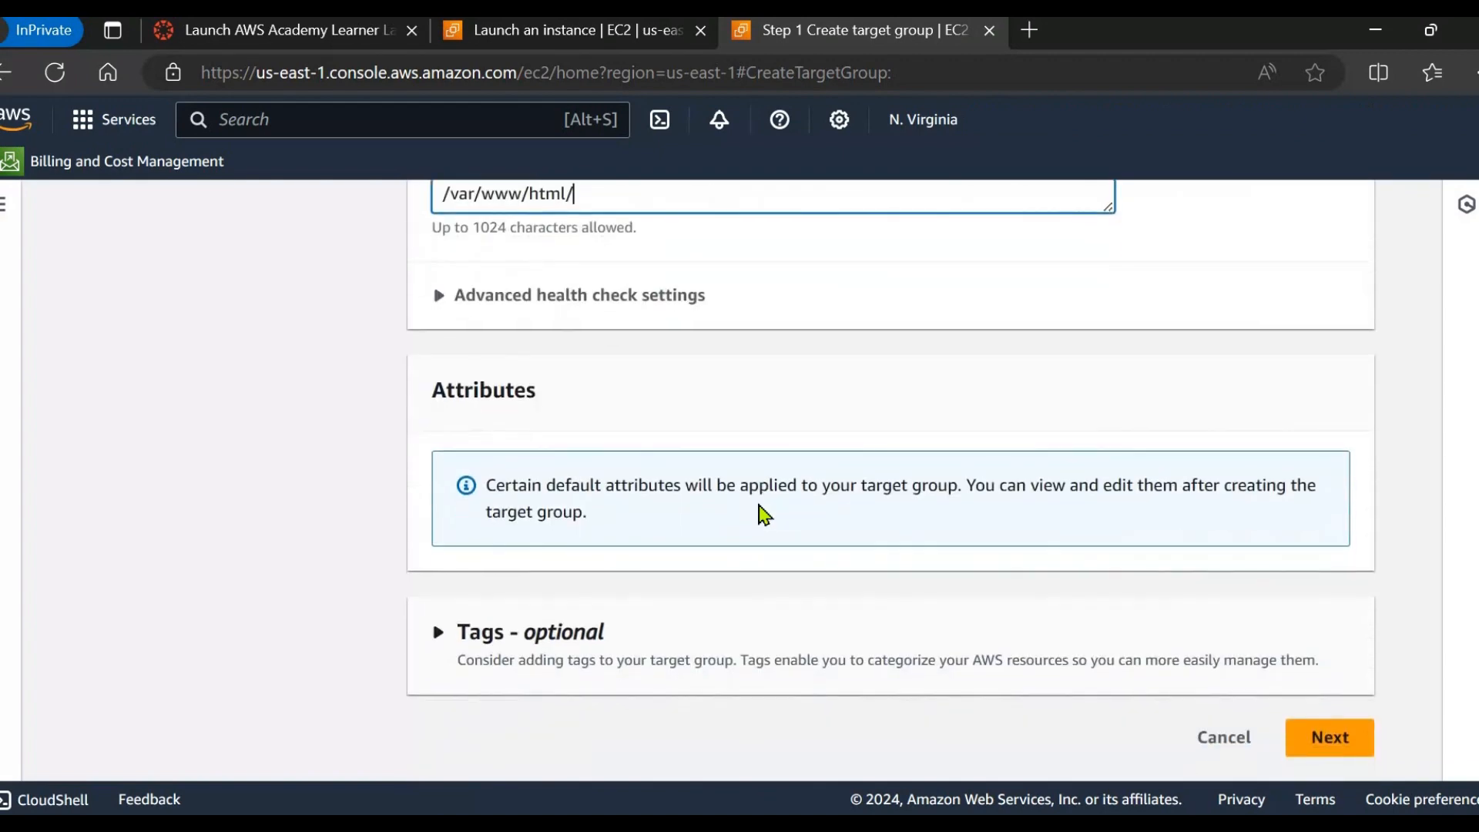
{"action": "left_click", "coordinate": [1313, 751]}
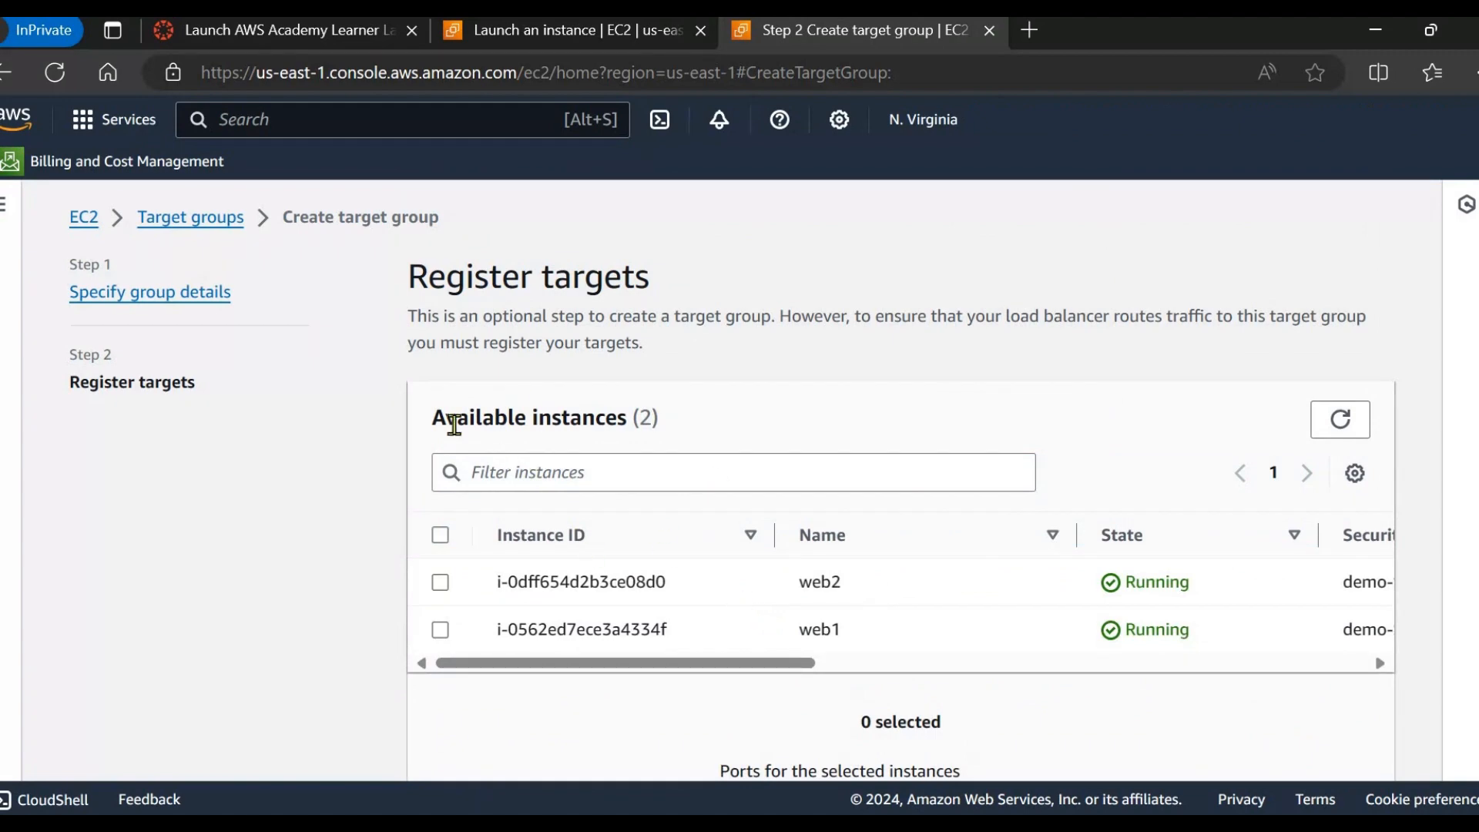
Include web1 and web2 on port 80 as pending targets and create demo-target.
{"action": "left_click_drag", "start_coordinate": [765, 661], "coordinate": [662, 680]}
{"action": "left_click", "coordinate": [439, 539]}
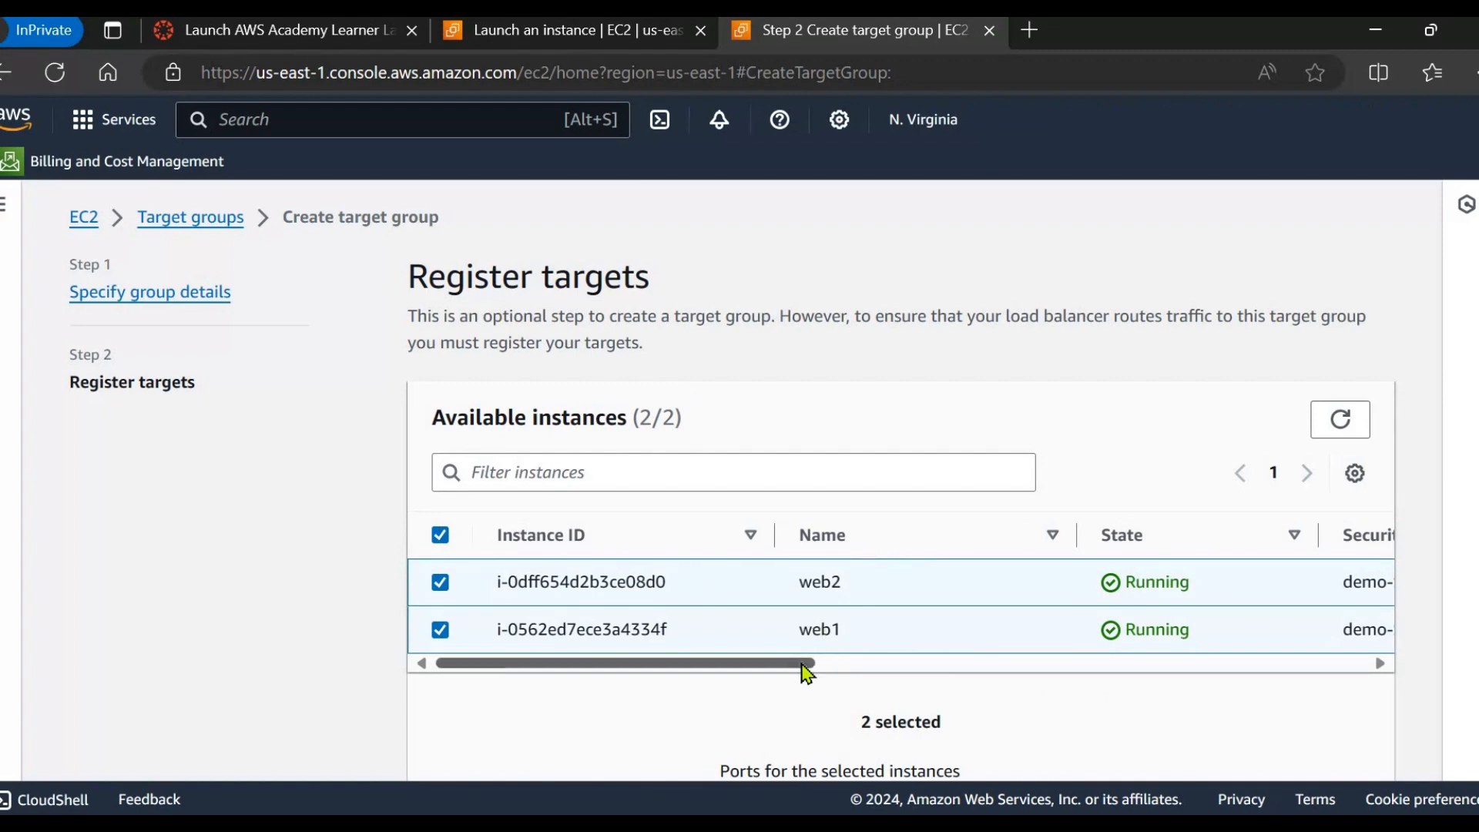
{"action": "mouse_move", "coordinate": [648, 663]}
{"action": "left_mouse_down"}
{"action": "mouse_move", "coordinate": [1299, 715]}
{"action": "mouse_move", "coordinate": [646, 683]}
{"action": "left_mouse_up"}
{"action": "scroll", "coordinate": [740, 562], "scroll_direction": "down", "scroll_amount": 3}
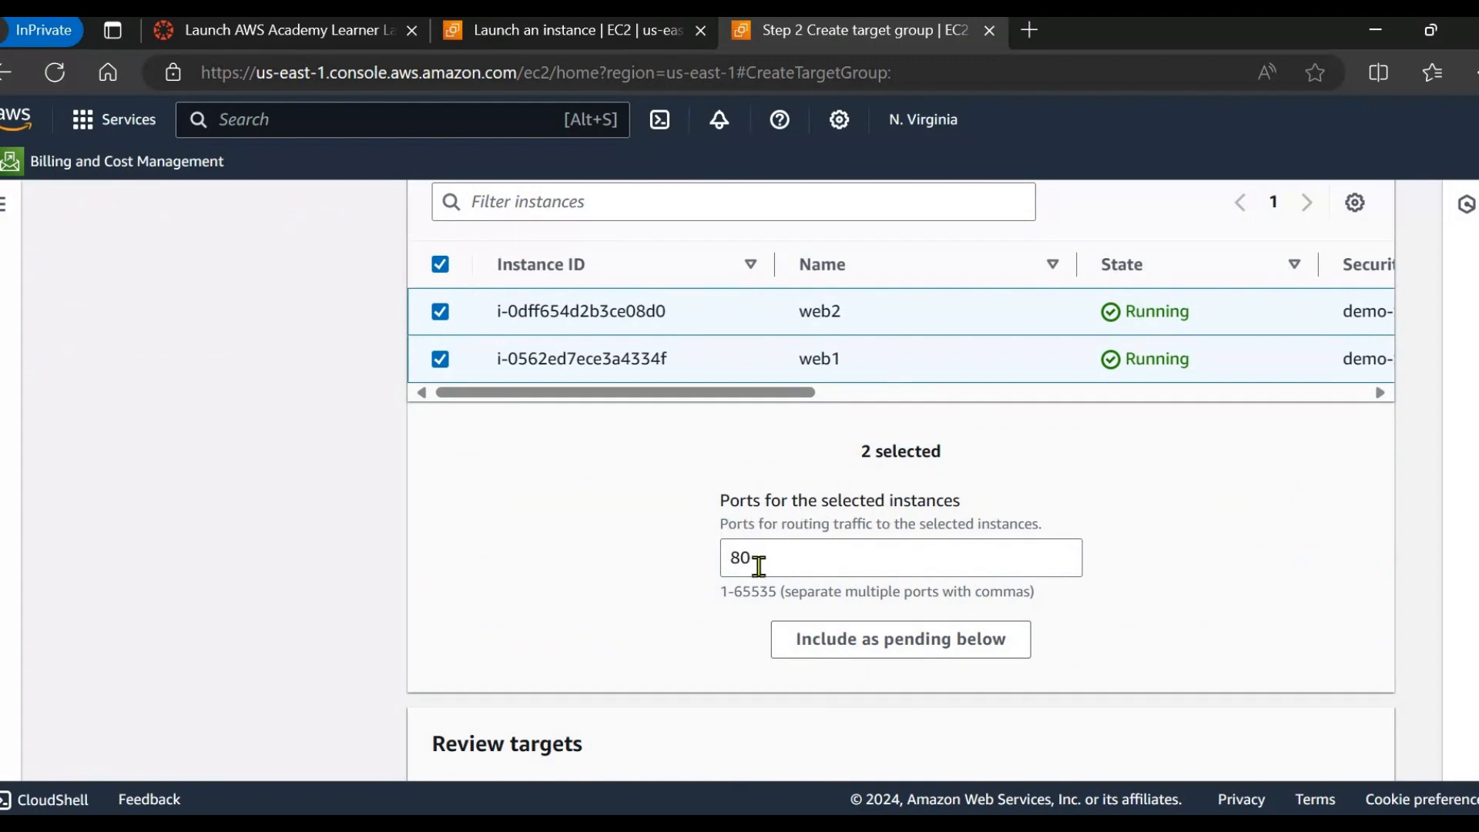
{"action": "left_click", "coordinate": [892, 653]}
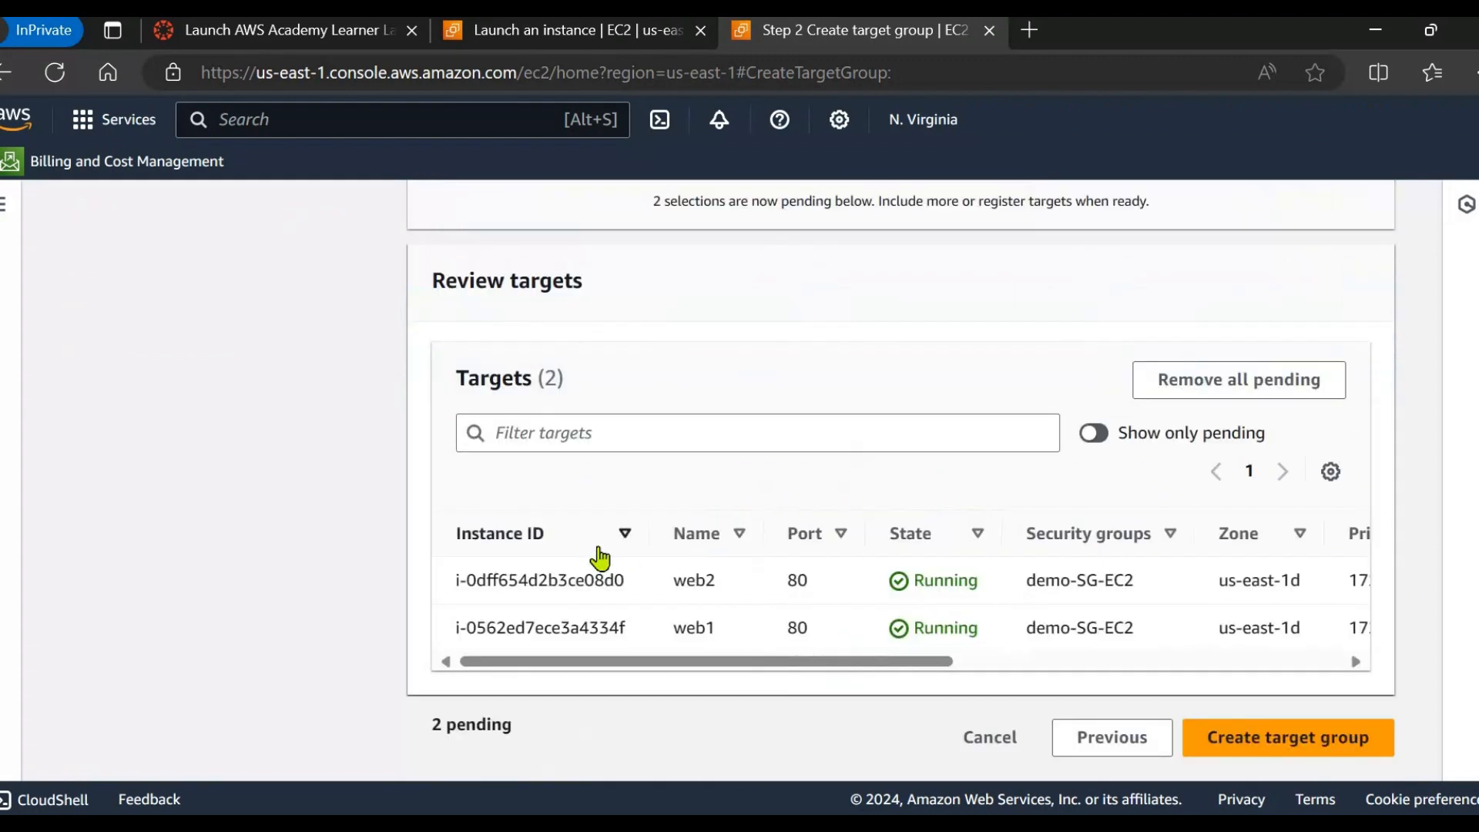
{"action": "left_click", "coordinate": [1238, 748]}
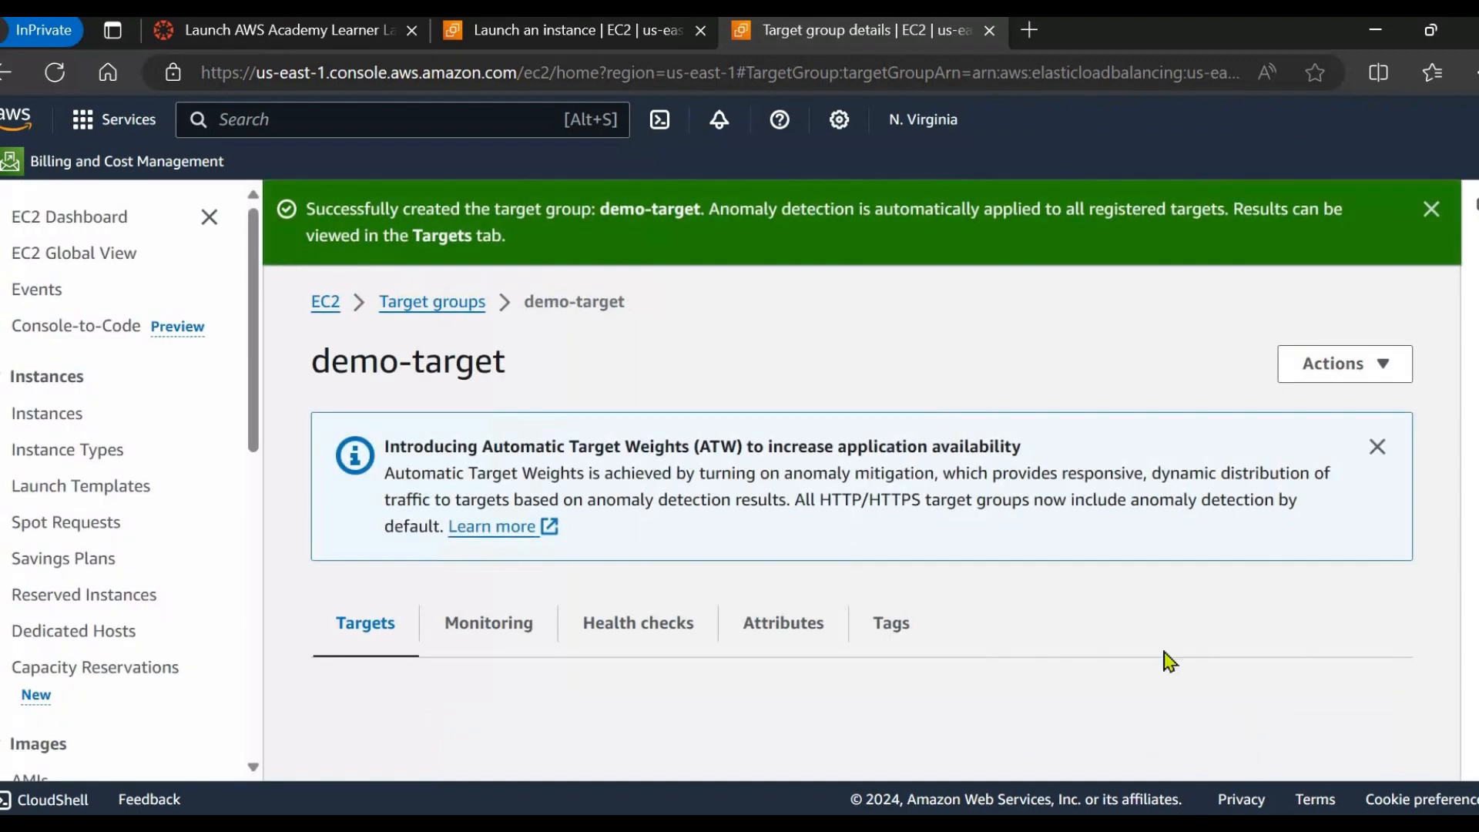
Scroll through demo-target's details and Registered targets table to check web1 and web2 health columns.
{"action": "scroll", "coordinate": [819, 570], "scroll_direction": "down", "scroll_amount": 5}
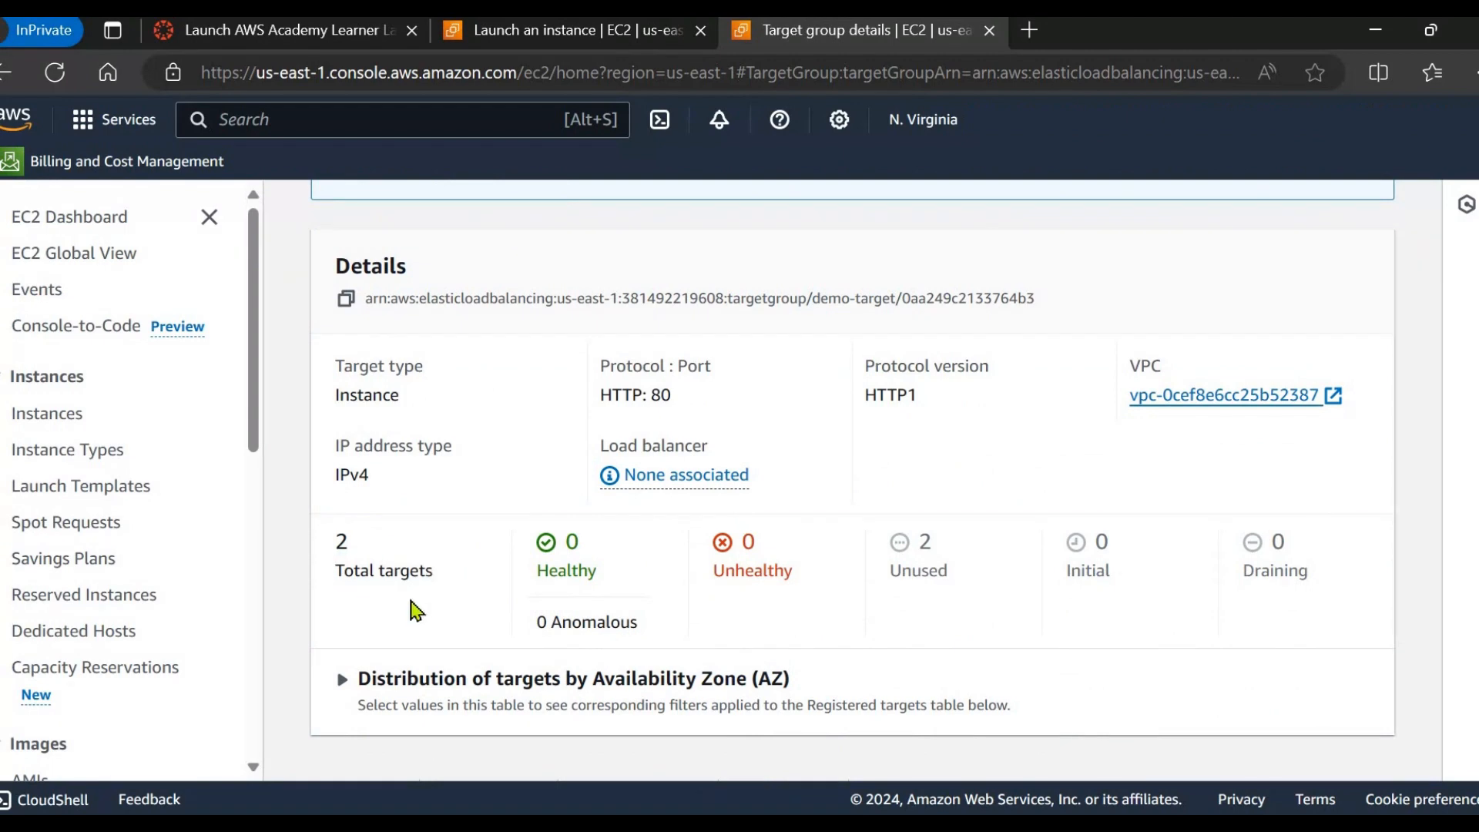
{"action": "scroll", "coordinate": [416, 608], "scroll_direction": "down", "scroll_amount": 6}
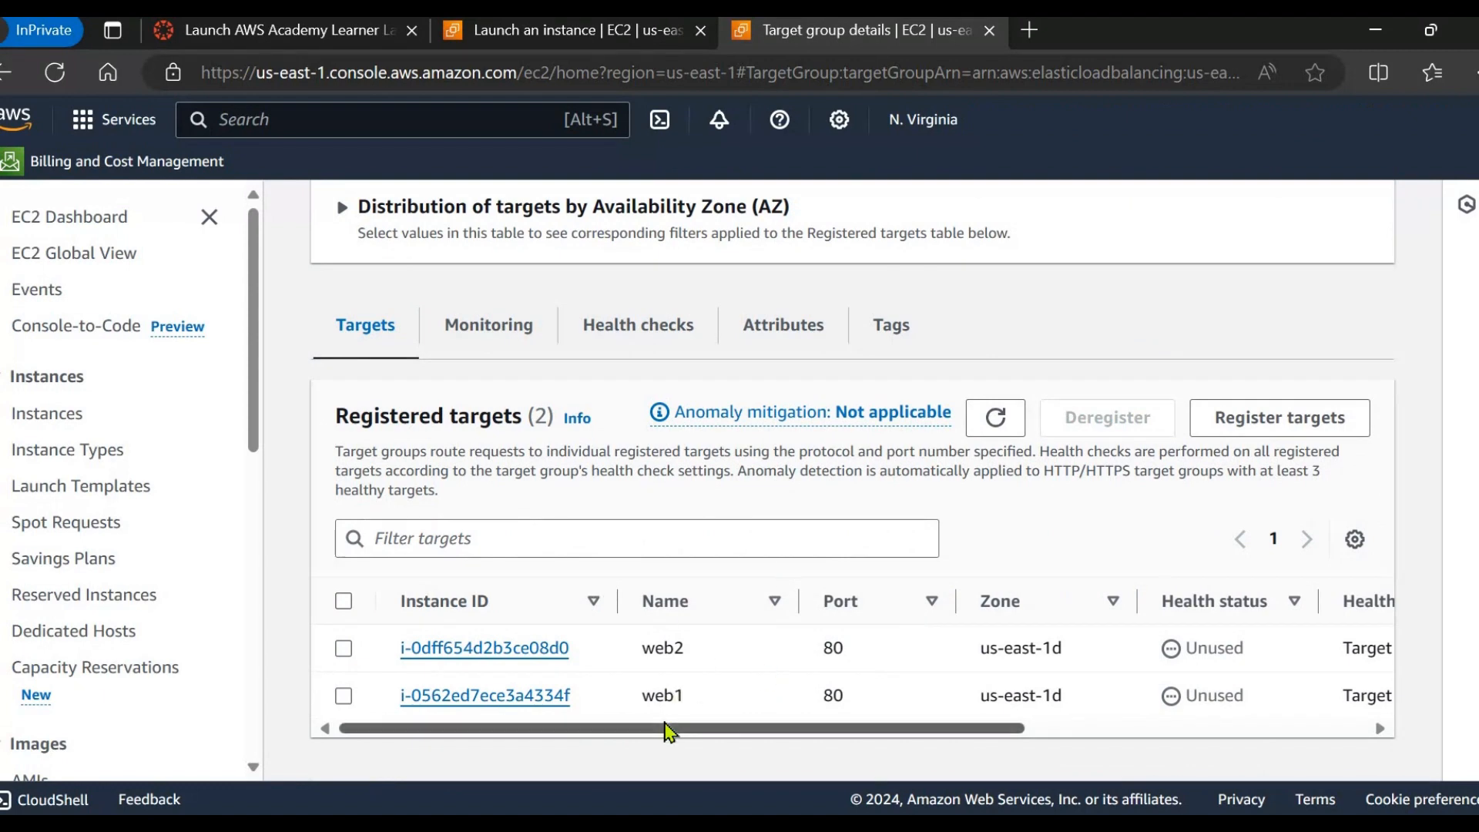
{"action": "scroll", "coordinate": [664, 730], "scroll_direction": "right", "scroll_amount": 3}
{"action": "scroll", "coordinate": [647, 732], "scroll_direction": "left", "scroll_amount": 3}
{"action": "left_click_drag", "start_coordinate": [697, 732], "coordinate": [1026, 765]}
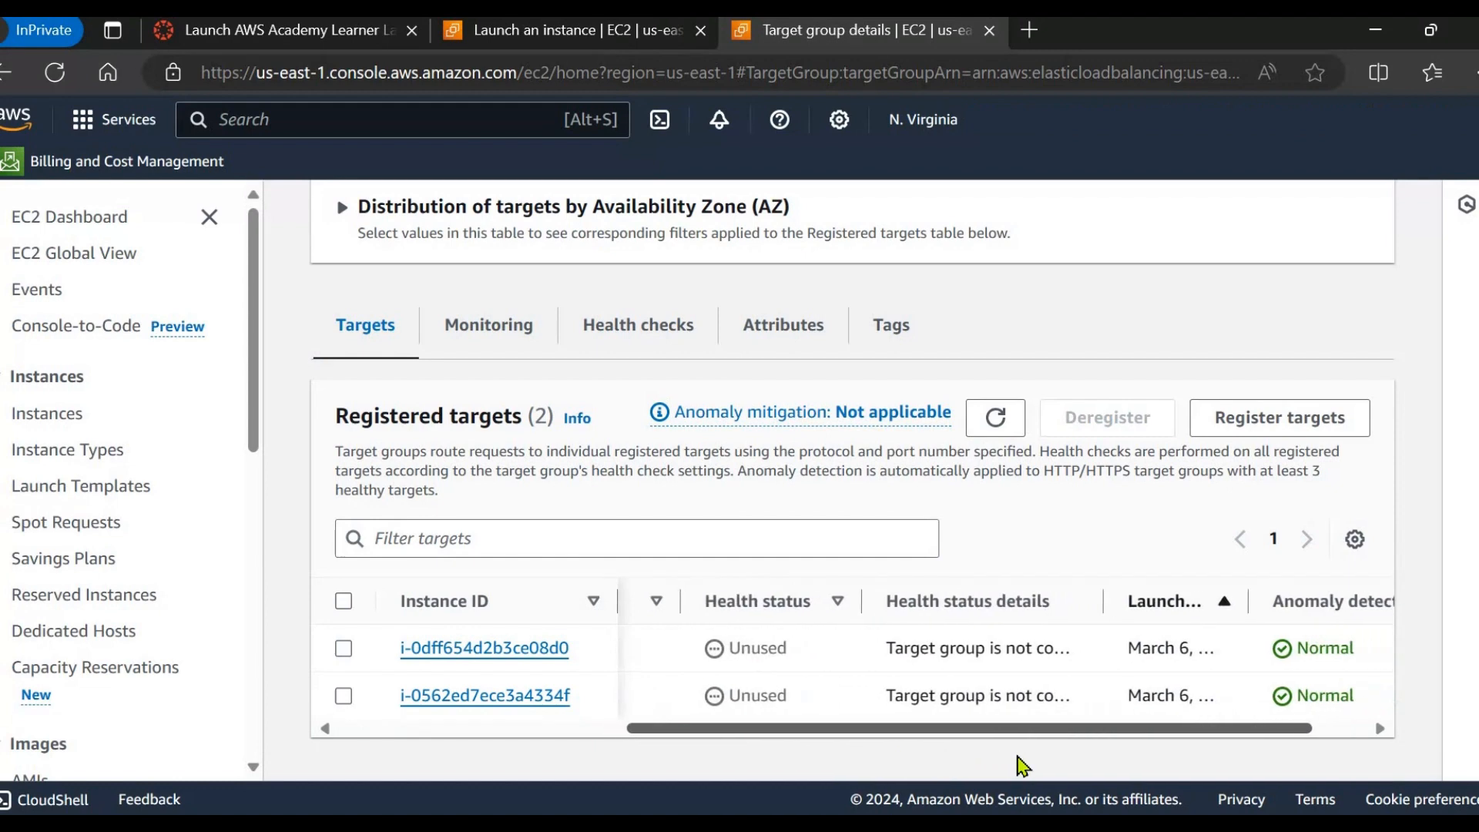
{"action": "scroll", "coordinate": [739, 597], "scroll_direction": "up", "scroll_amount": 10}
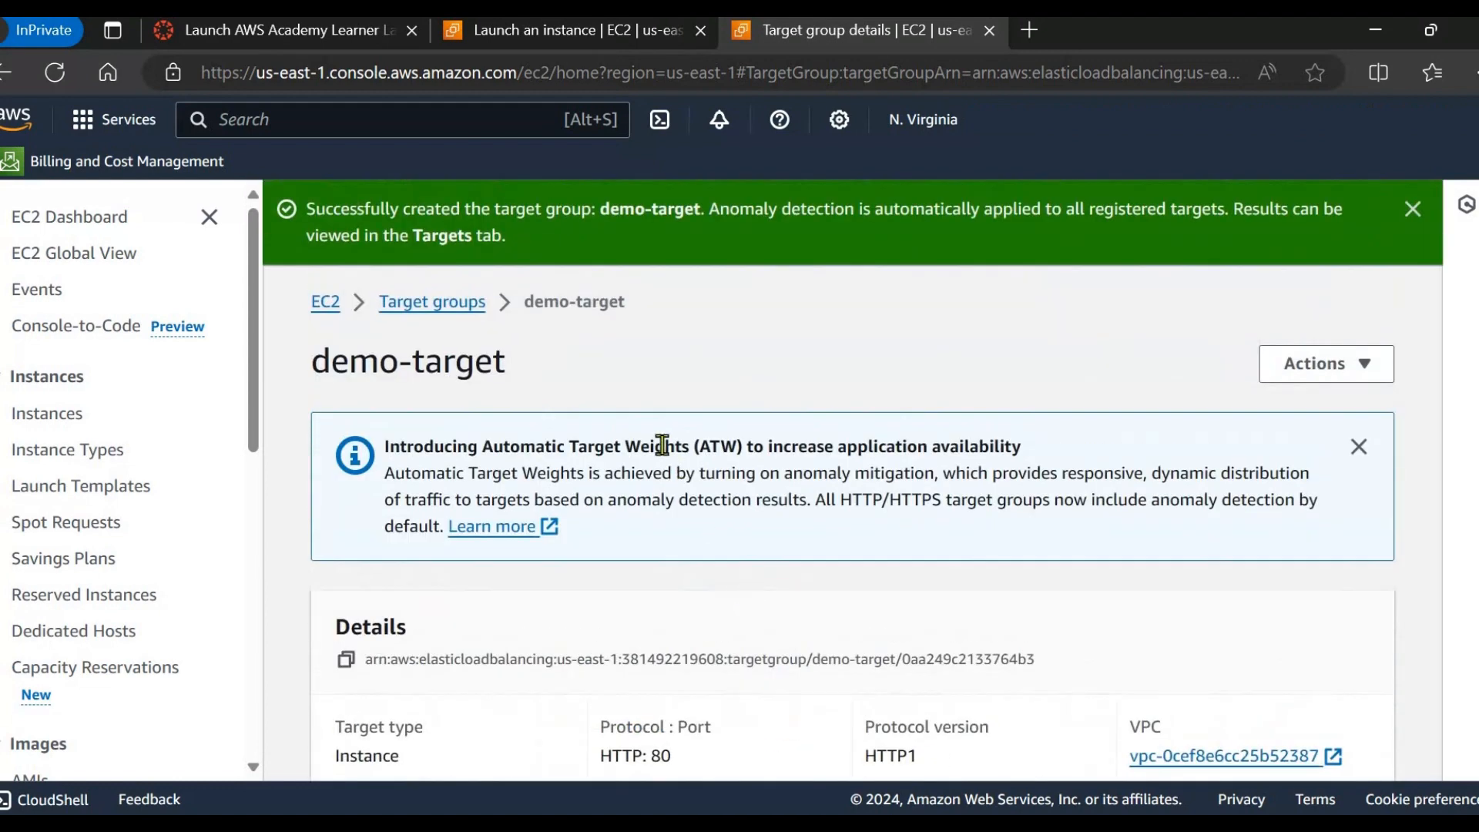
{"action": "scroll", "coordinate": [677, 472], "scroll_direction": "down", "scroll_amount": 5}
Move the PowerPoint diagram to slide 12 (load balancer as step 5), then return to demo-target.
{"action": "key", "text": "alt+Tab"}
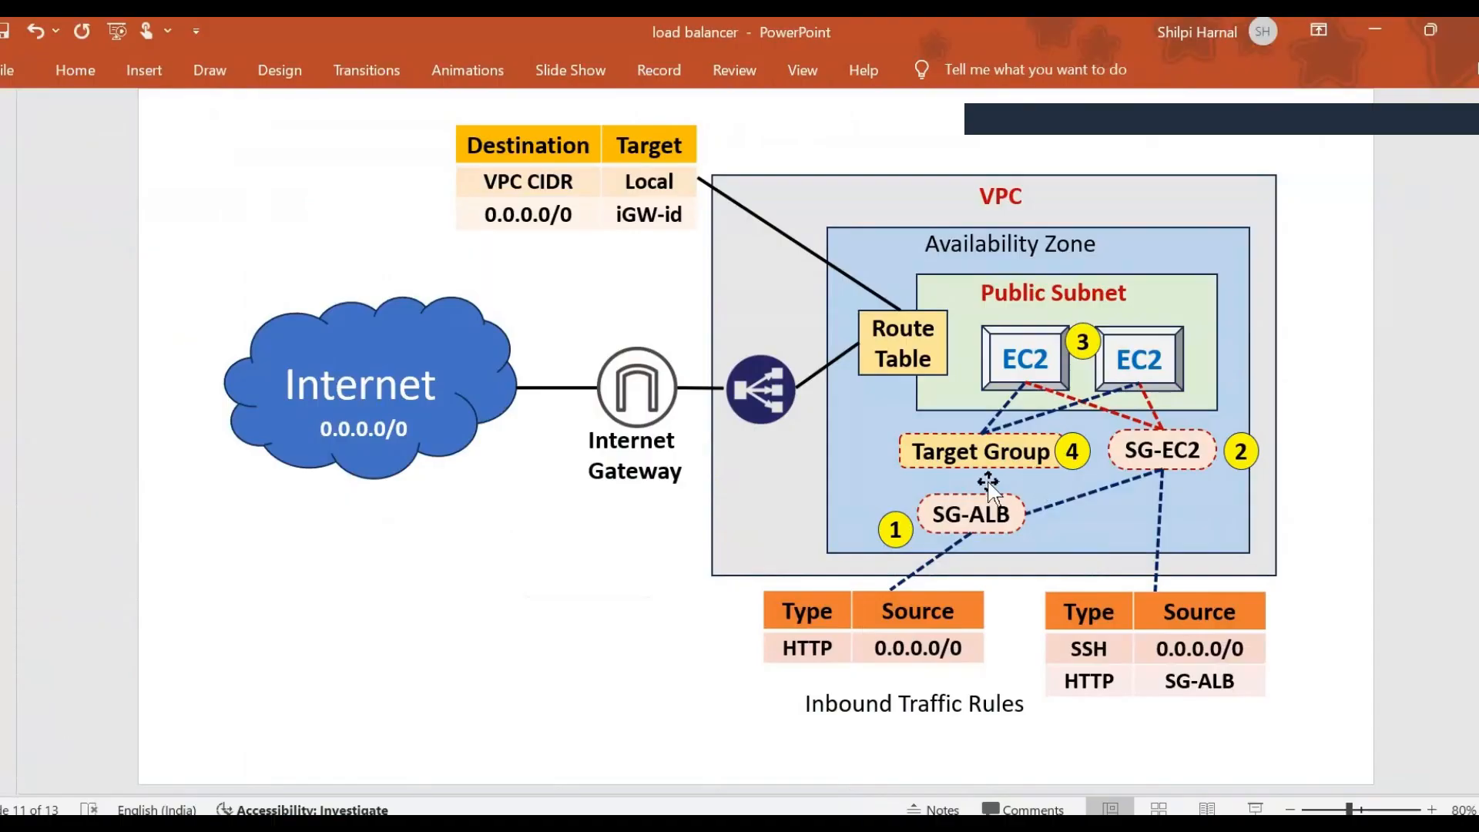
{"action": "scroll", "coordinate": [1225, 578], "scroll_direction": "down", "scroll_amount": 1}
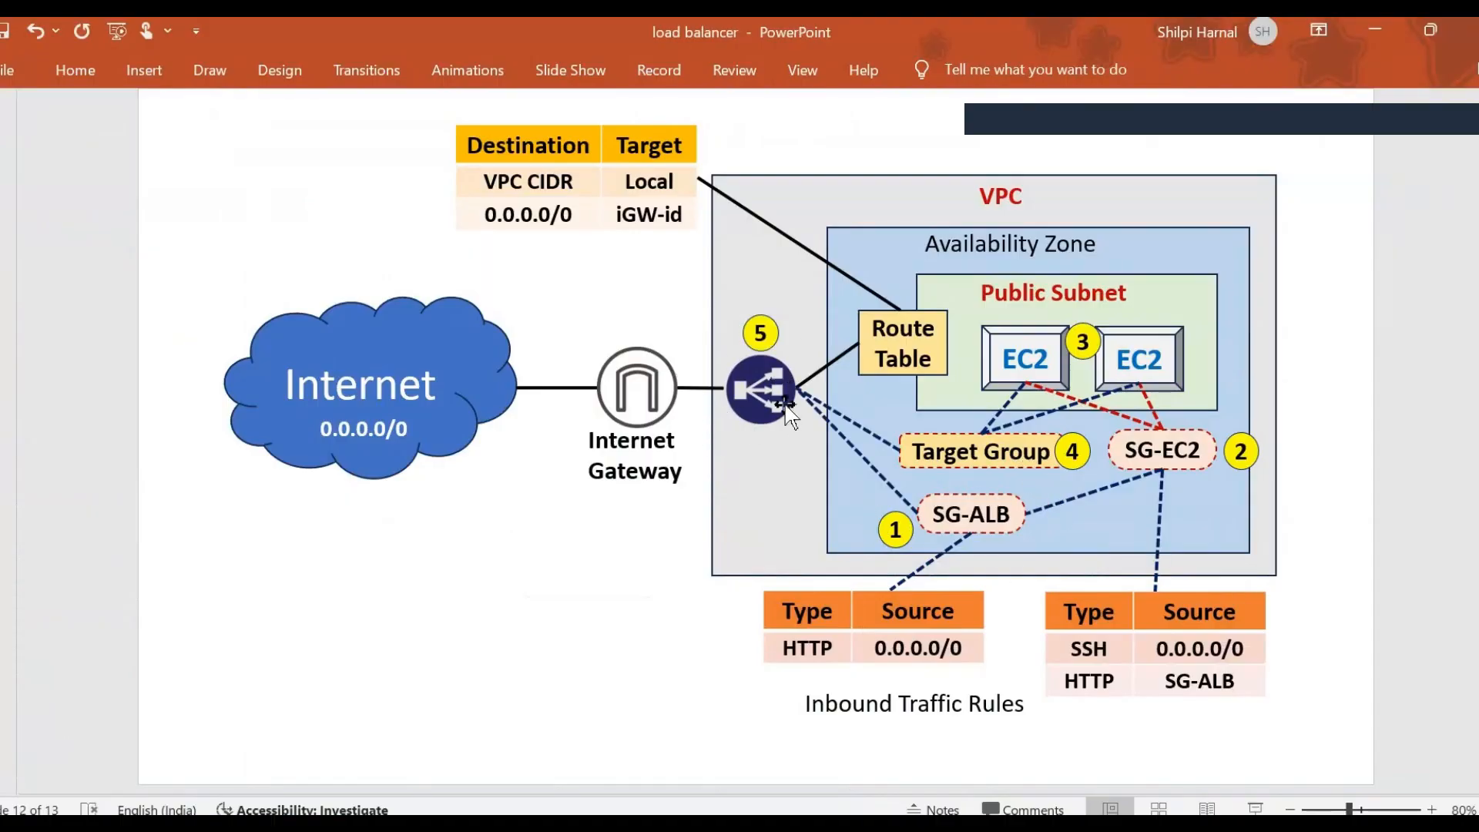
{"action": "key", "text": "alt+Tab"}
{"action": "scroll", "coordinate": [92, 617], "scroll_direction": "down", "scroll_amount": 9}
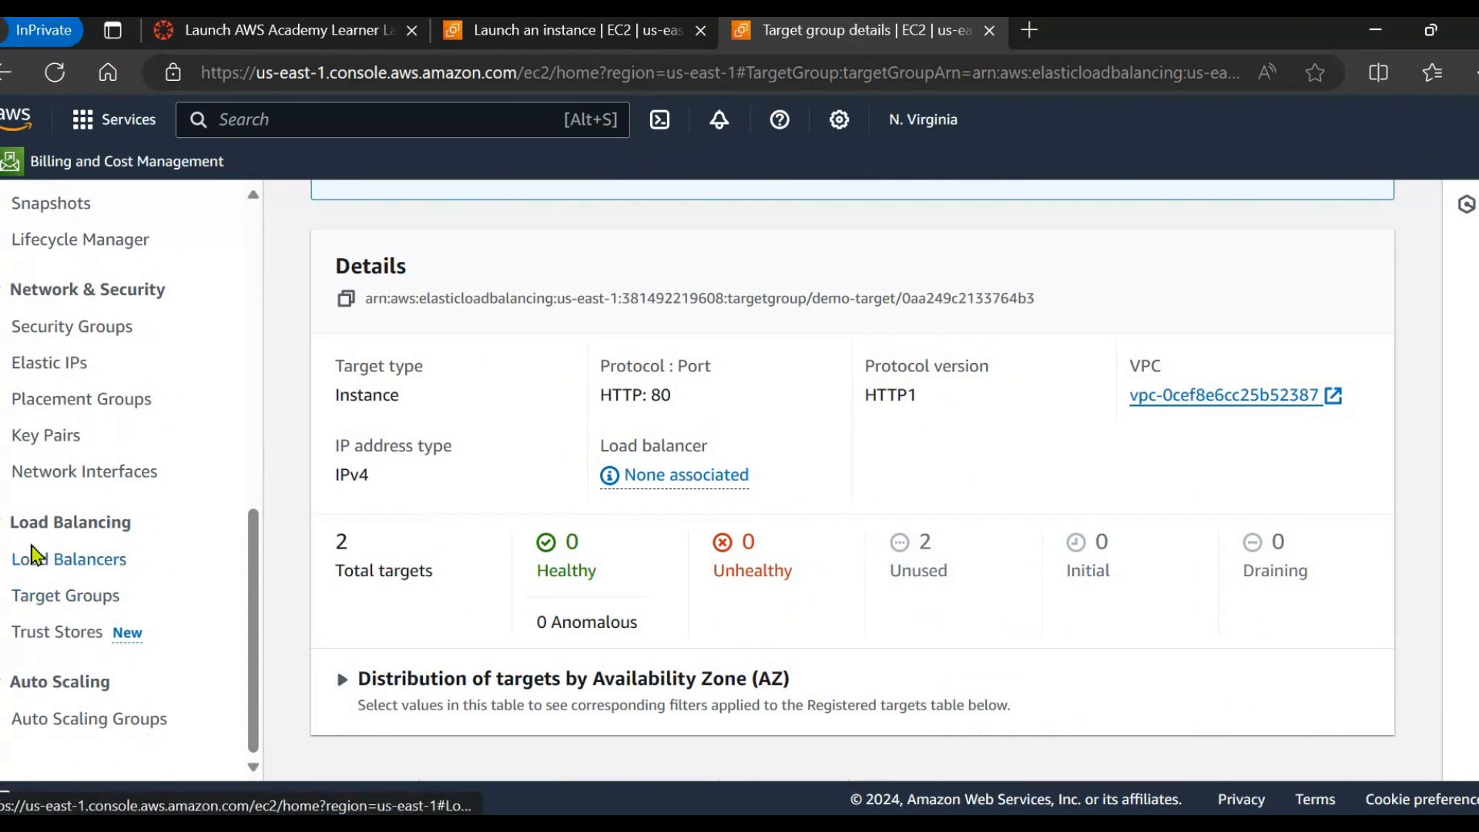
From the Load Balancers list, start creating a new Application Load Balancer.
{"action": "left_click", "coordinate": [35, 558]}
{"action": "left_click", "coordinate": [1427, 520]}
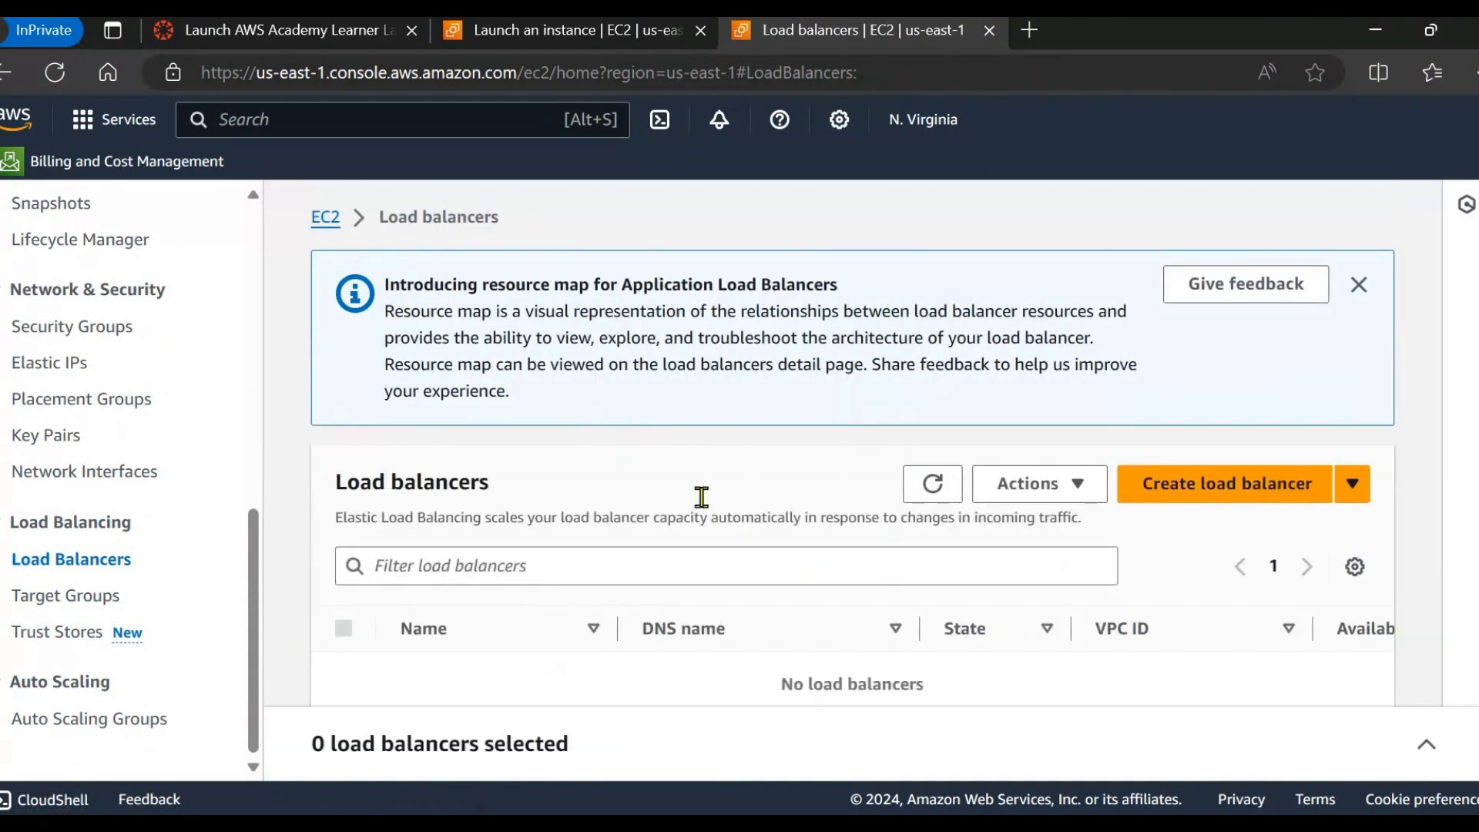
{"action": "scroll", "coordinate": [699, 504], "scroll_direction": "down", "scroll_amount": 2}
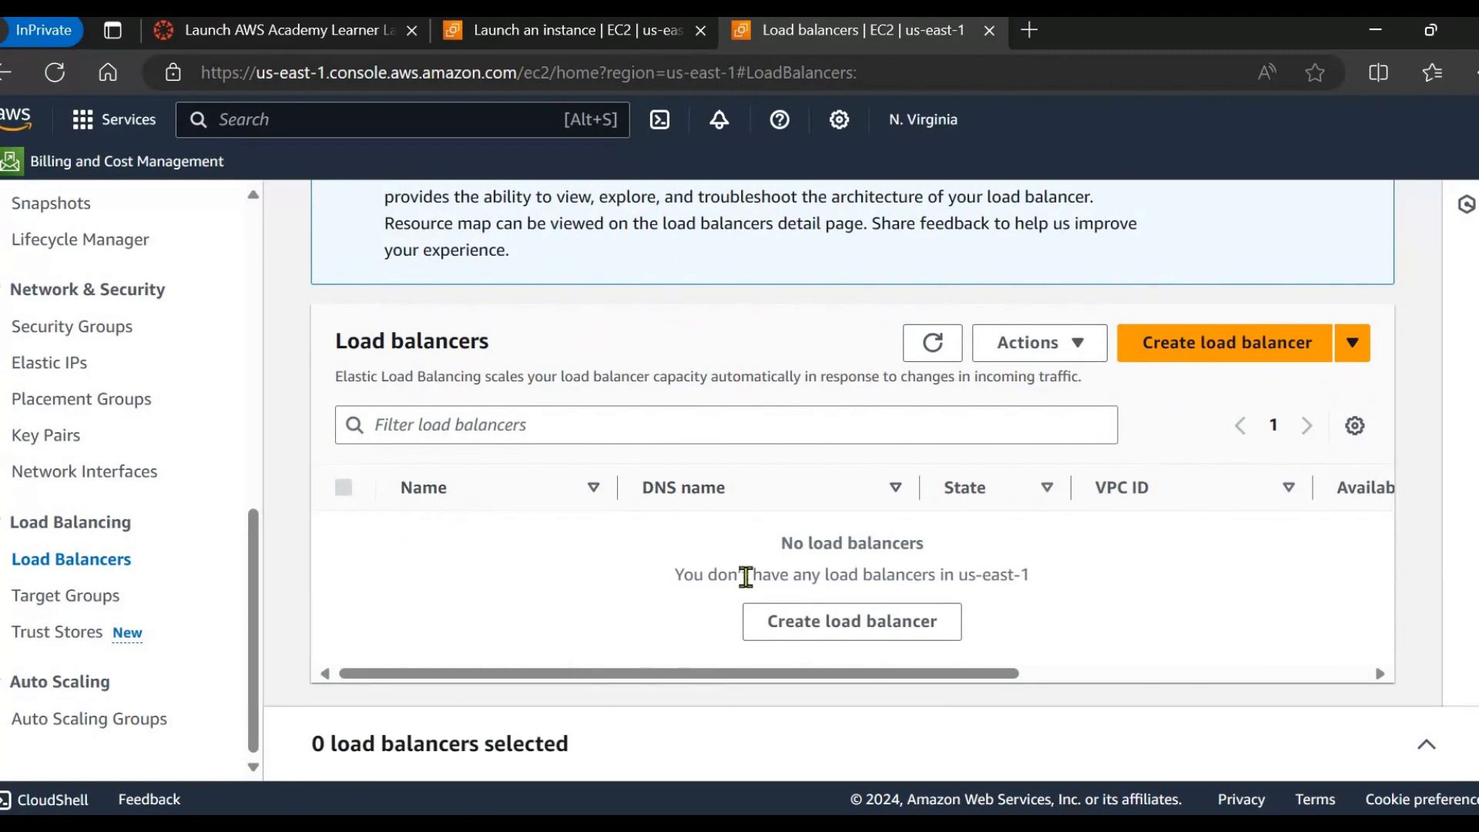
{"action": "left_click", "coordinate": [1213, 362]}
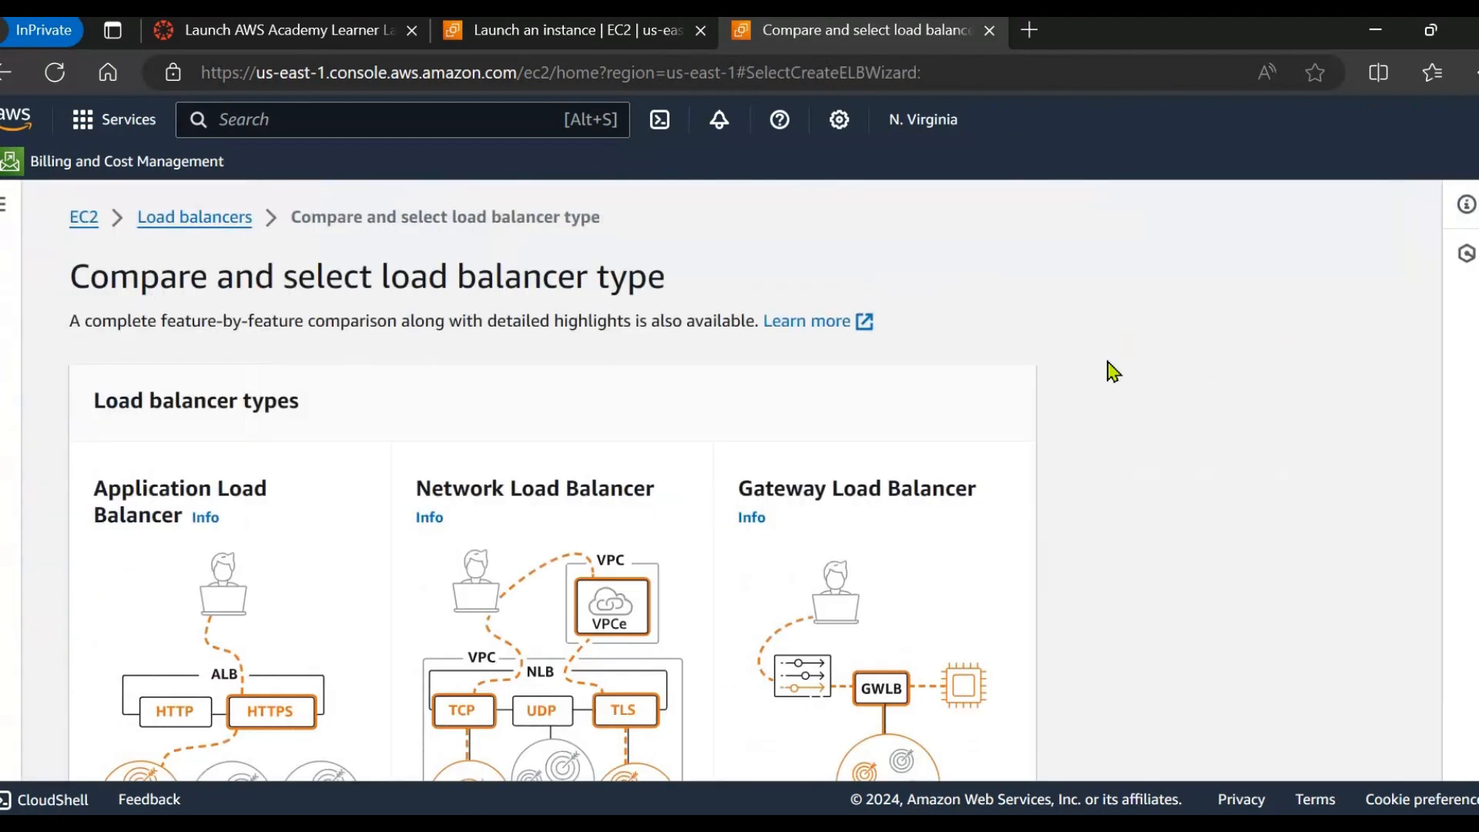
{"action": "scroll", "coordinate": [490, 491], "scroll_direction": "down", "scroll_amount": 3}
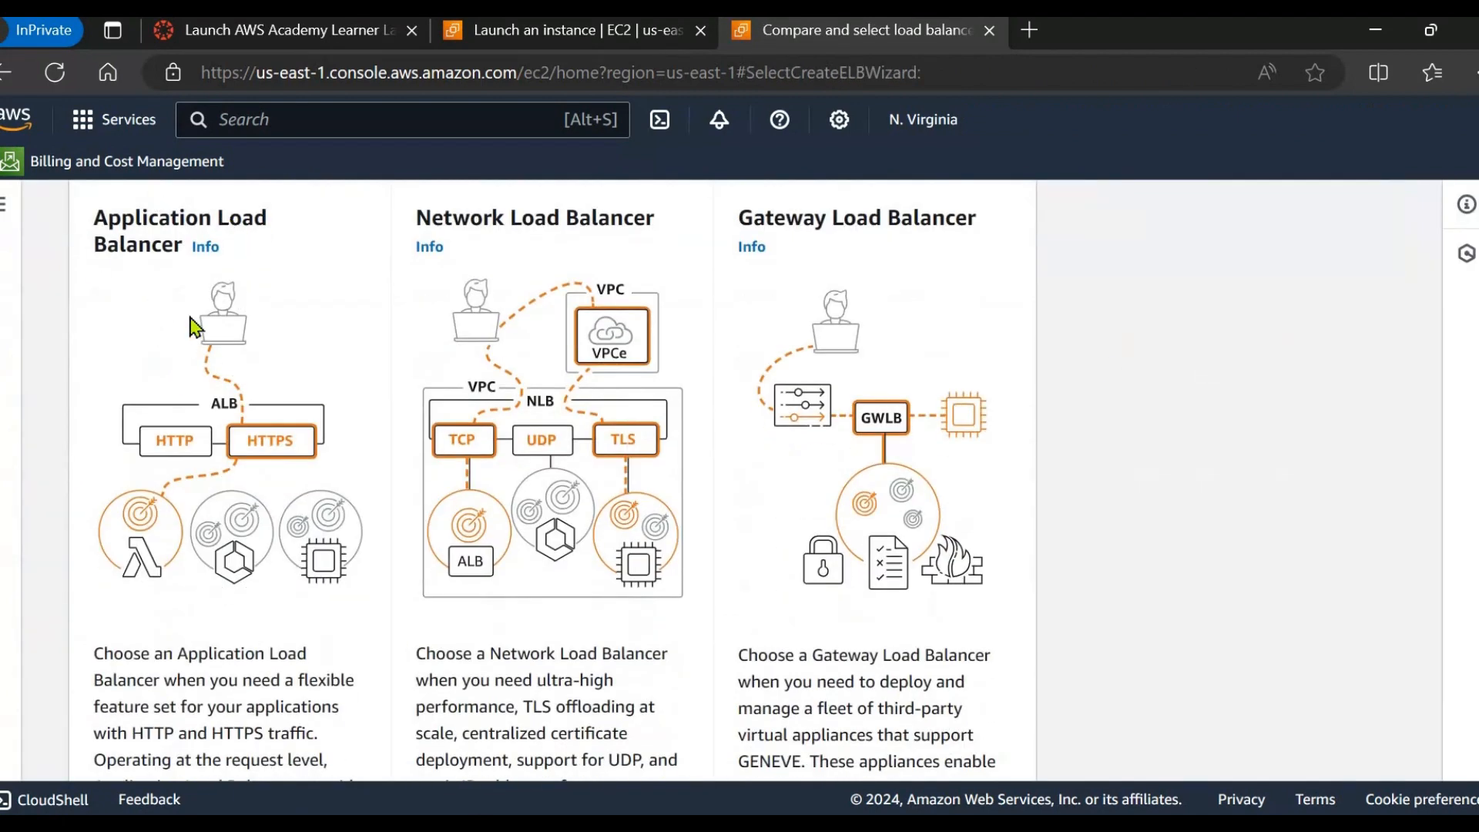
{"action": "scroll", "coordinate": [238, 462], "scroll_direction": "down", "scroll_amount": 5}
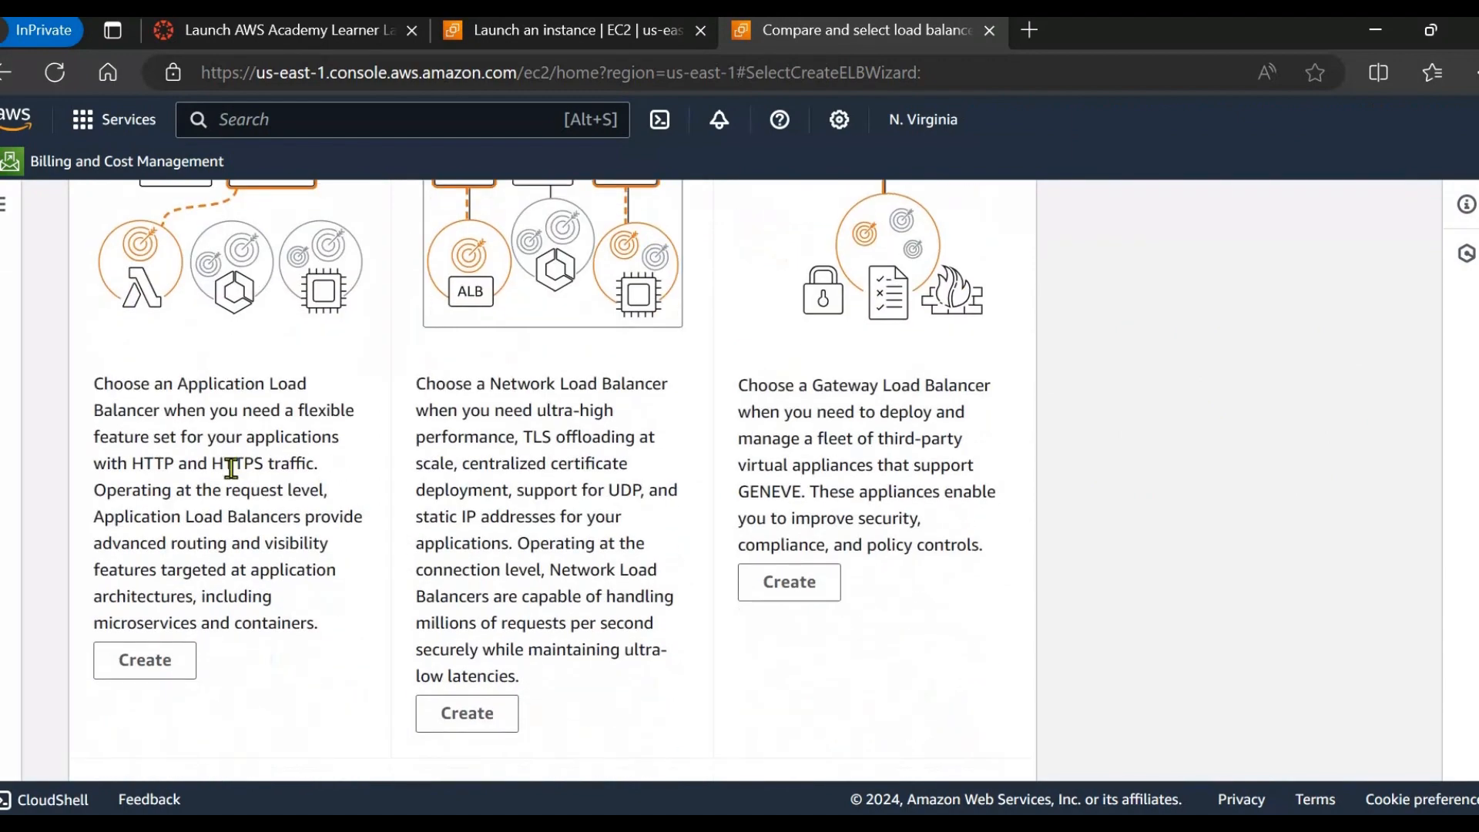
{"action": "left_click", "coordinate": [176, 539]}
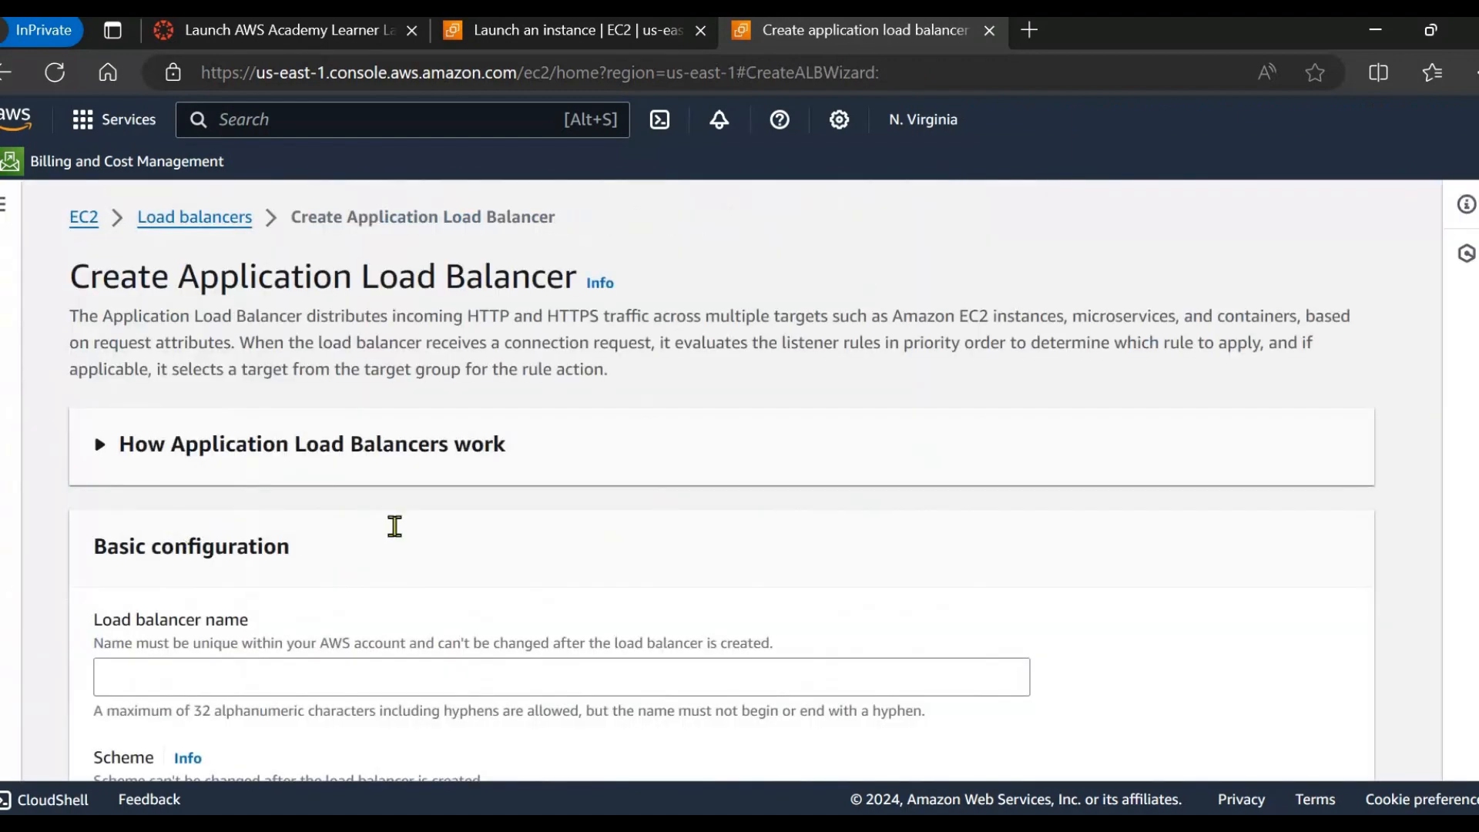
{"action": "scroll", "coordinate": [401, 537], "scroll_direction": "down", "scroll_amount": 3}
Name it demo-LBalancer and map it to all six us-east-1 availability zones.
{"action": "left_click", "coordinate": [244, 413]}
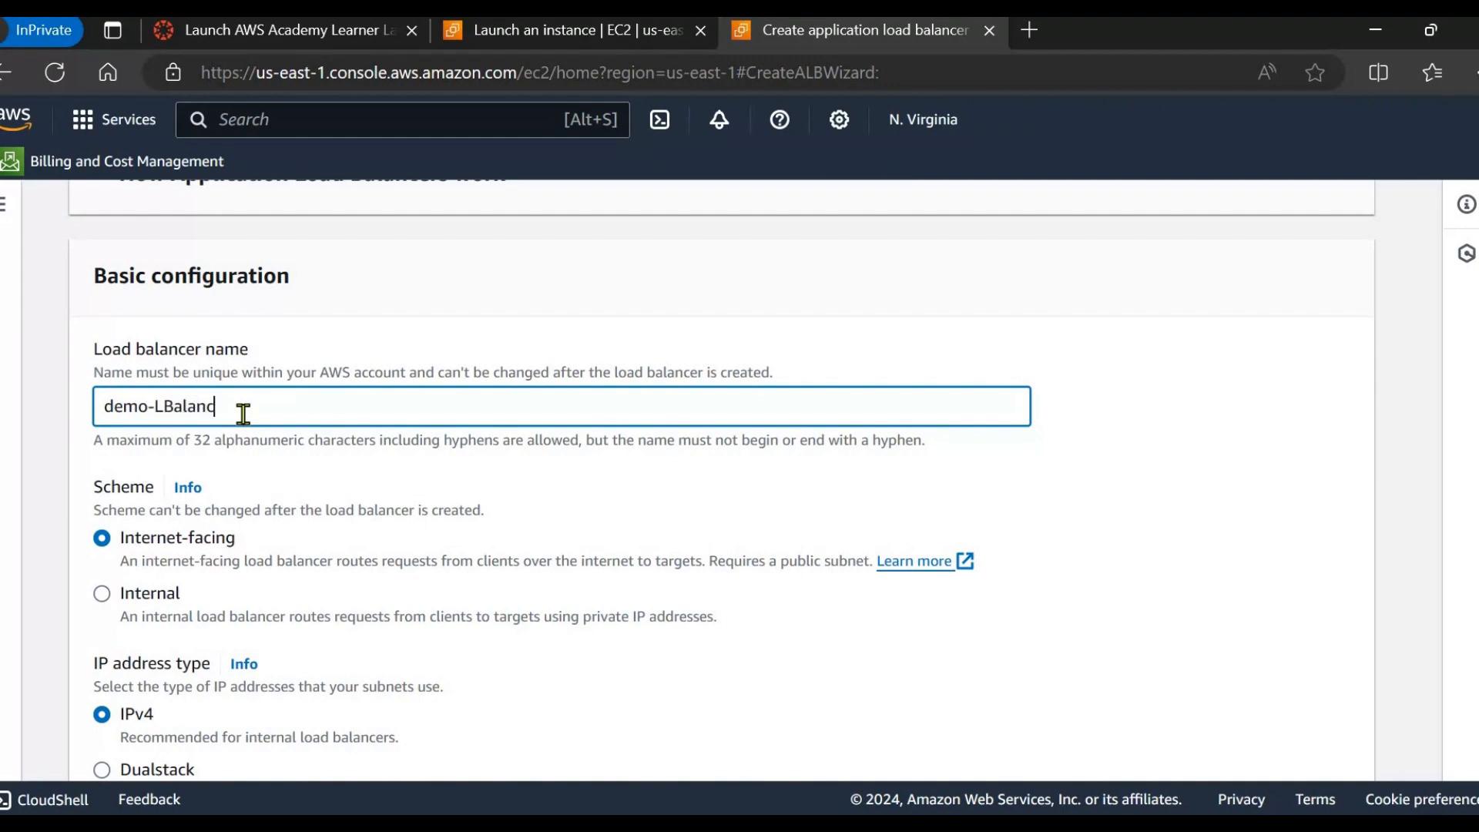
{"action": "scroll", "coordinate": [254, 508], "scroll_direction": "down", "scroll_amount": 2}
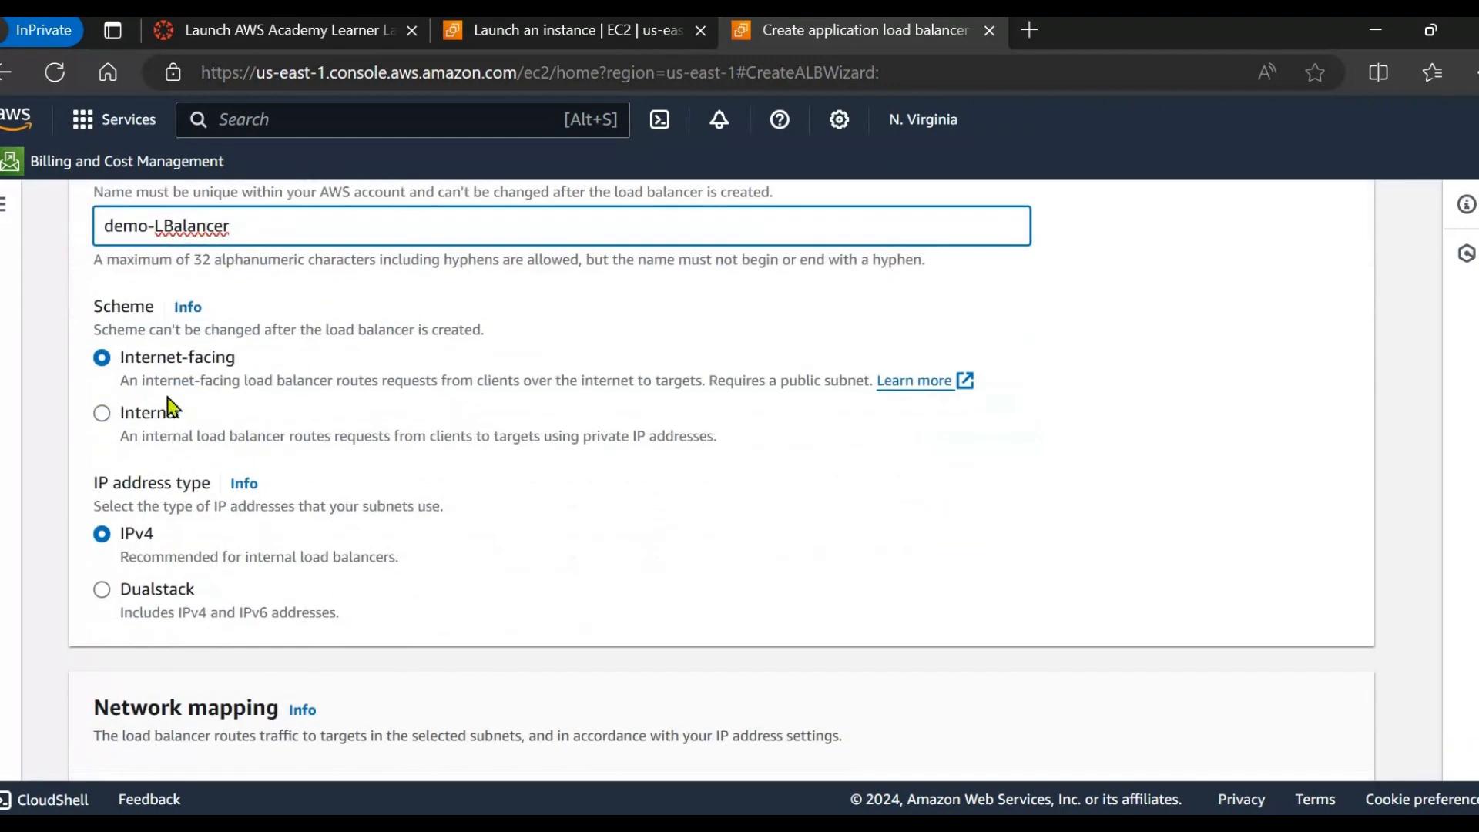
{"action": "scroll", "coordinate": [277, 393], "scroll_direction": "down", "scroll_amount": 2}
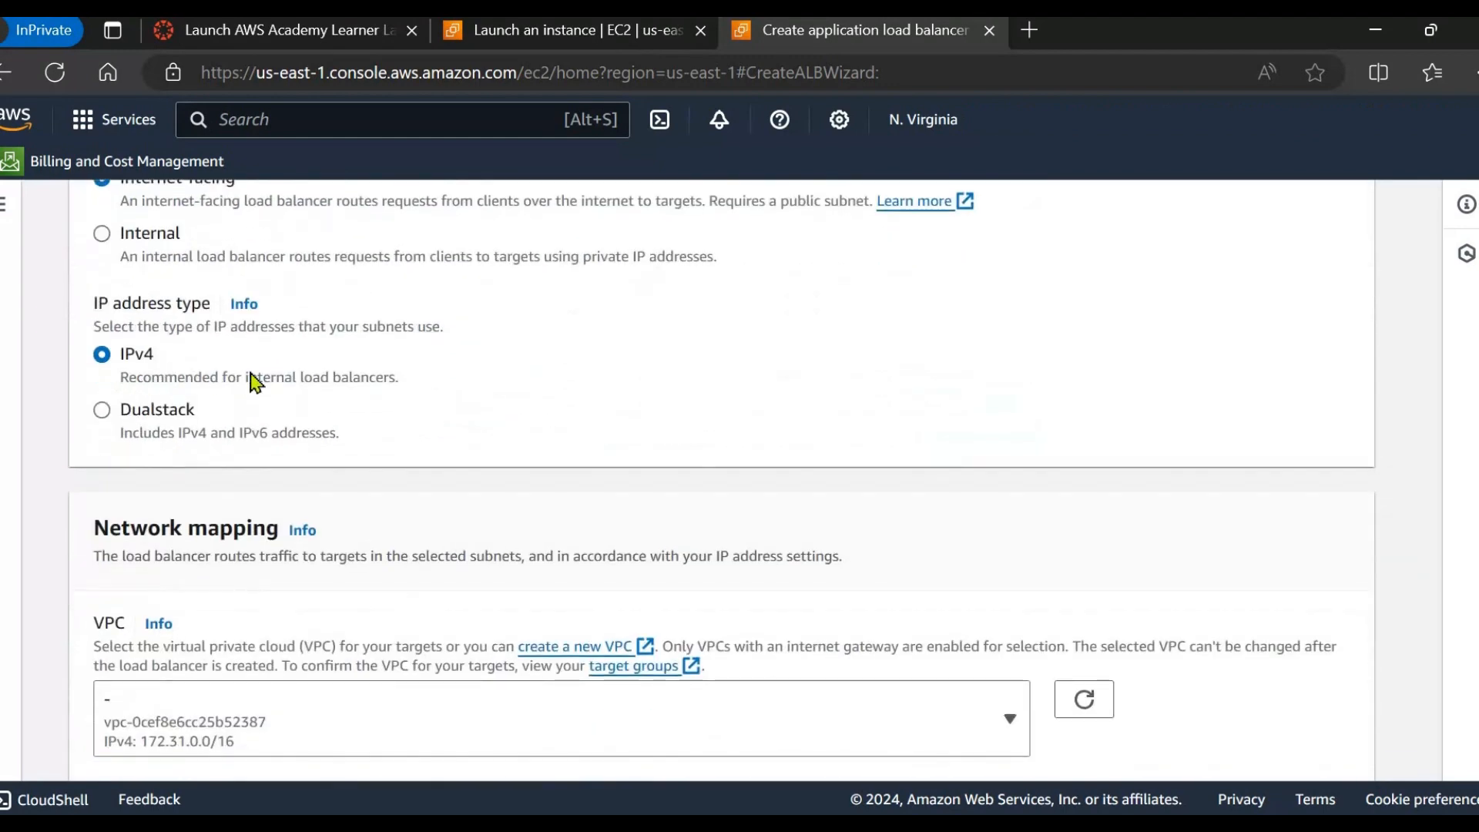
{"action": "scroll", "coordinate": [264, 387], "scroll_direction": "down", "scroll_amount": 2}
{"action": "scroll", "coordinate": [246, 508], "scroll_direction": "down", "scroll_amount": 2}
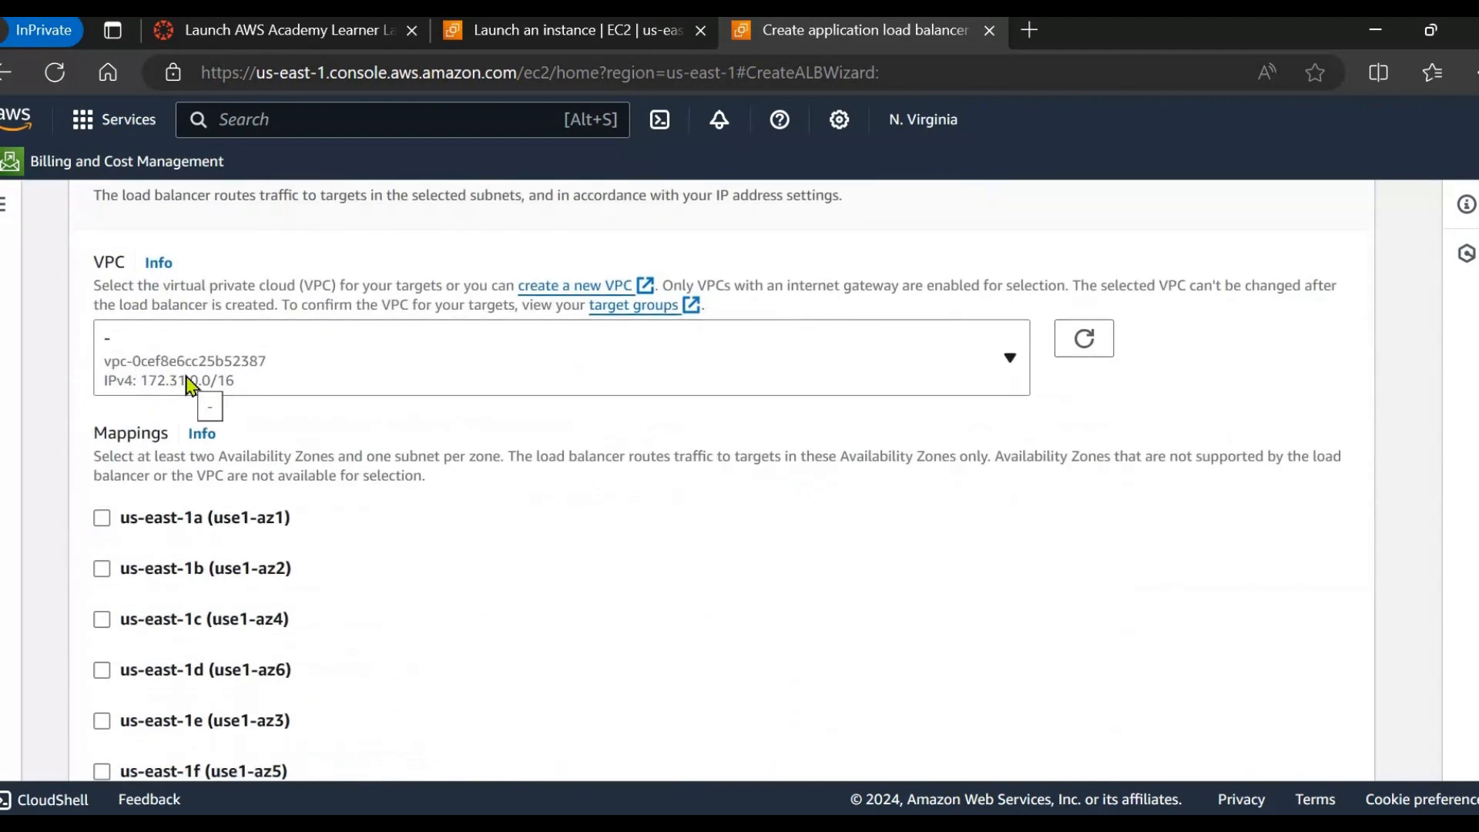
{"action": "scroll", "coordinate": [139, 478], "scroll_direction": "down", "scroll_amount": 1}
{"action": "left_click", "coordinate": [103, 428]}
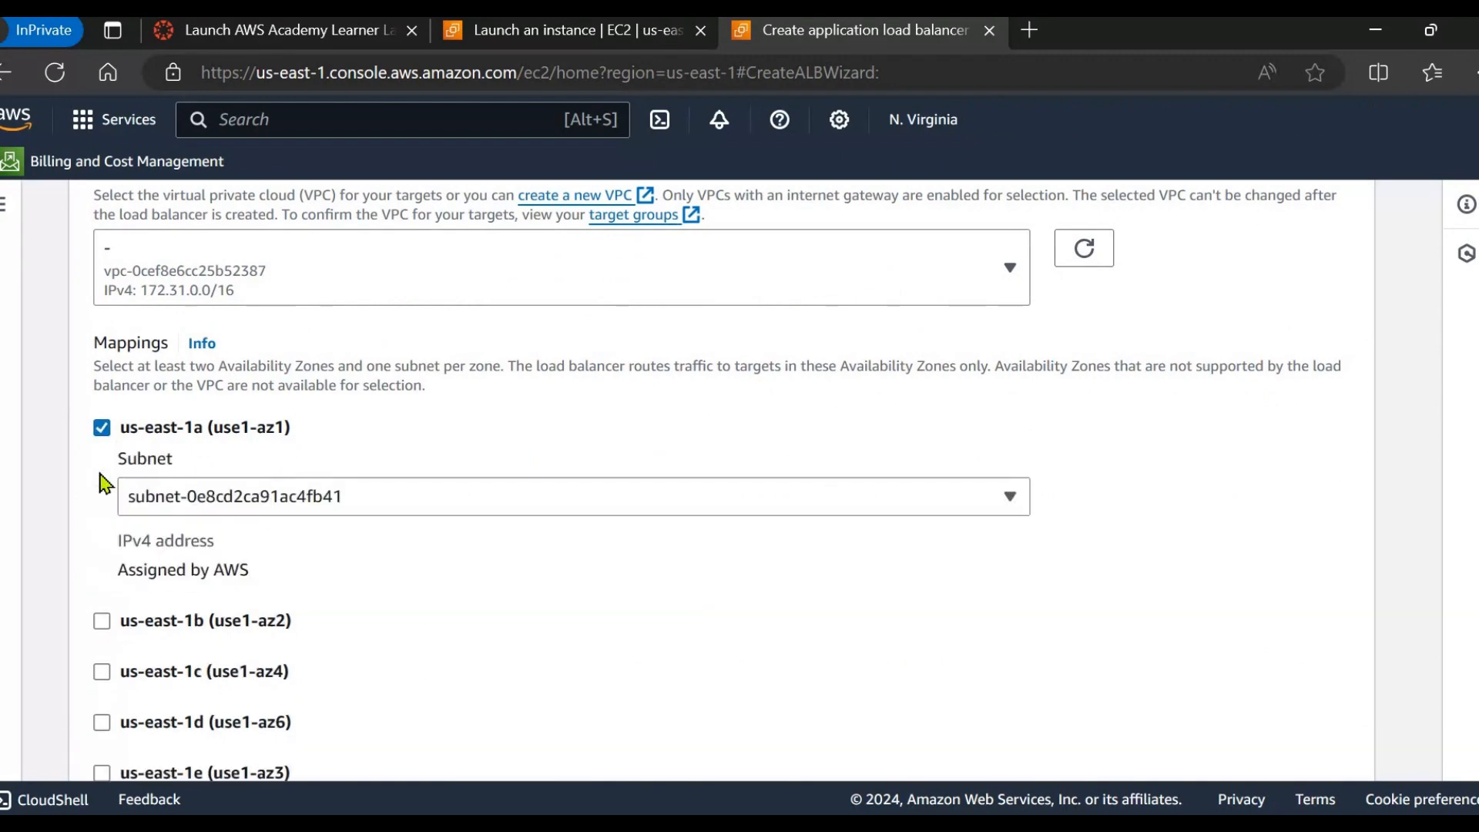
{"action": "scroll", "coordinate": [228, 594], "scroll_direction": "down", "scroll_amount": 1}
{"action": "left_click", "coordinate": [234, 567]}
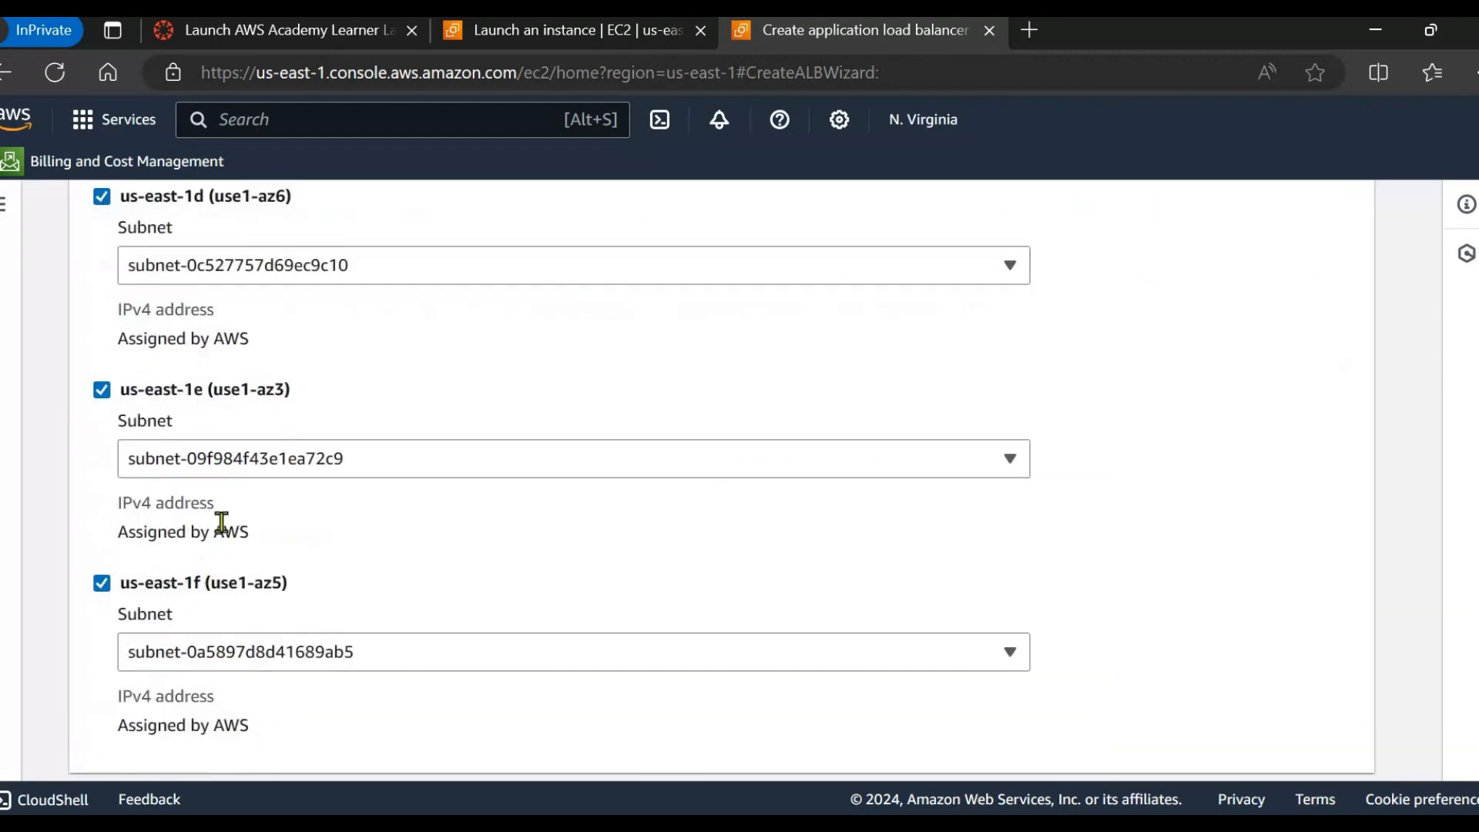
{"action": "scroll", "coordinate": [229, 403], "scroll_direction": "up", "scroll_amount": 8}
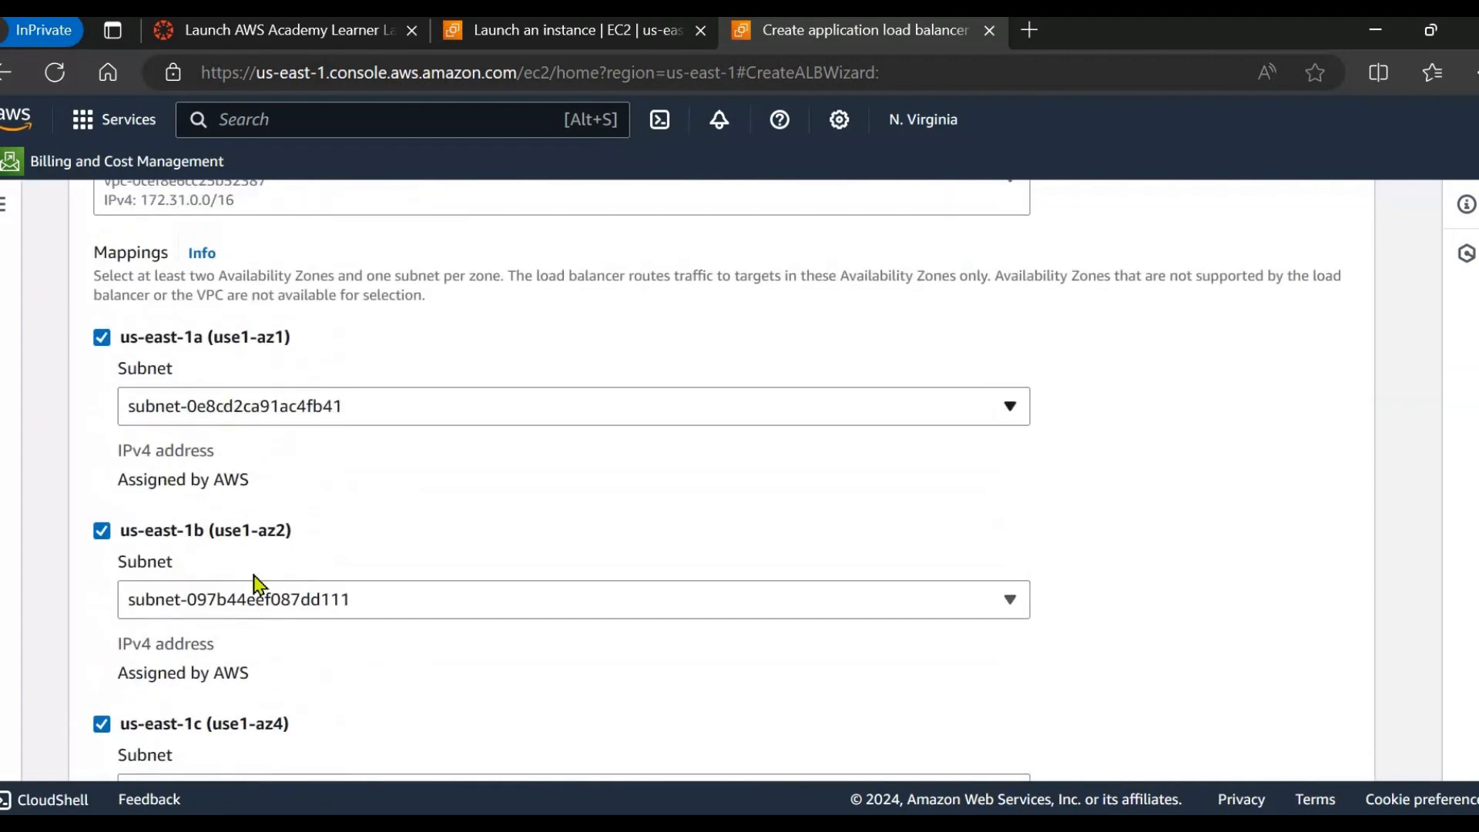
{"action": "scroll", "coordinate": [254, 584], "scroll_direction": "down", "scroll_amount": 5}
{"action": "scroll", "coordinate": [227, 530], "scroll_direction": "down", "scroll_amount": 10}
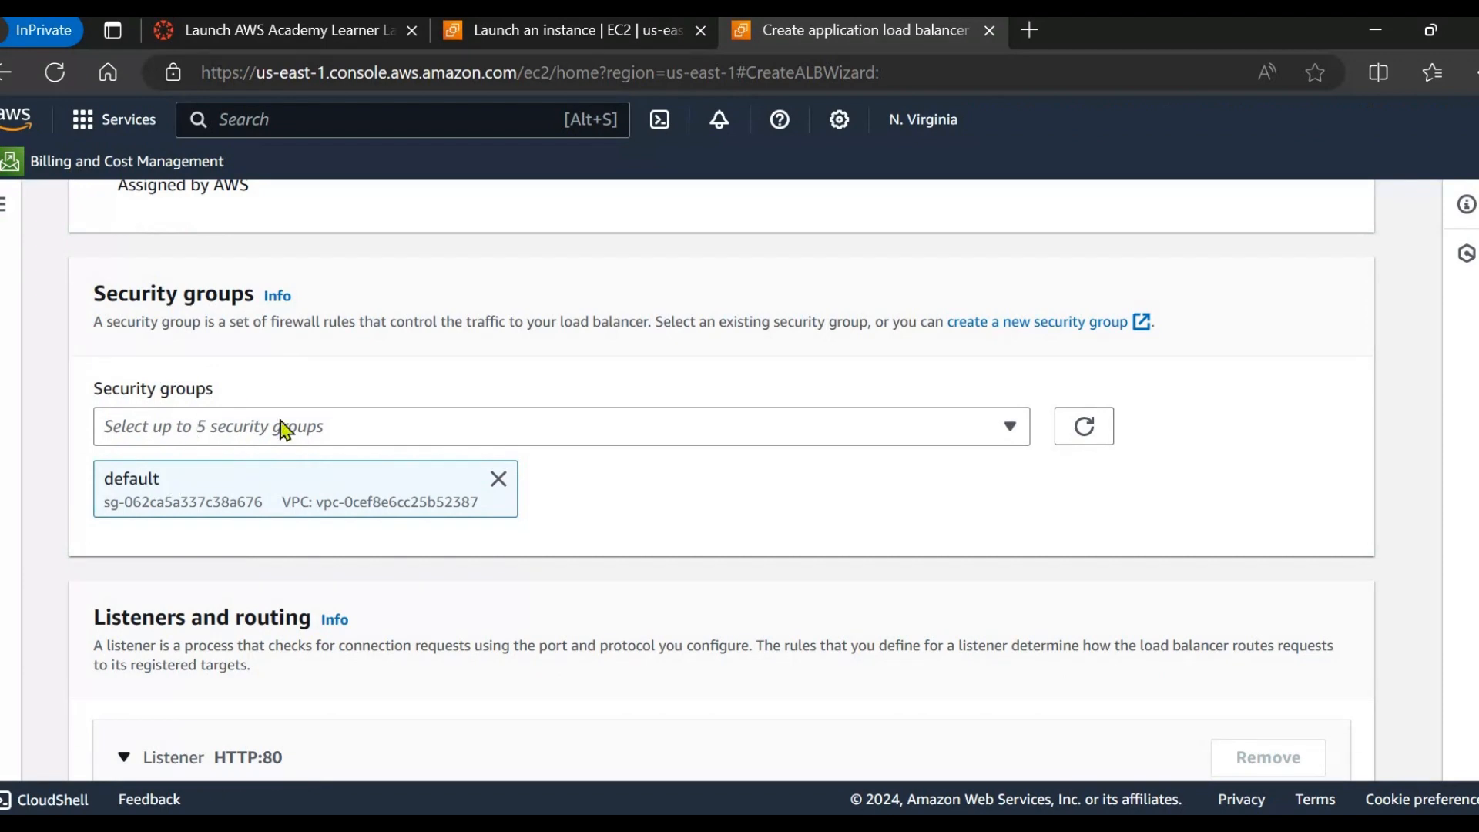
Add security group demo-SG-ALB alongside default on the load balancer form.
{"action": "left_click", "coordinate": [819, 428]}
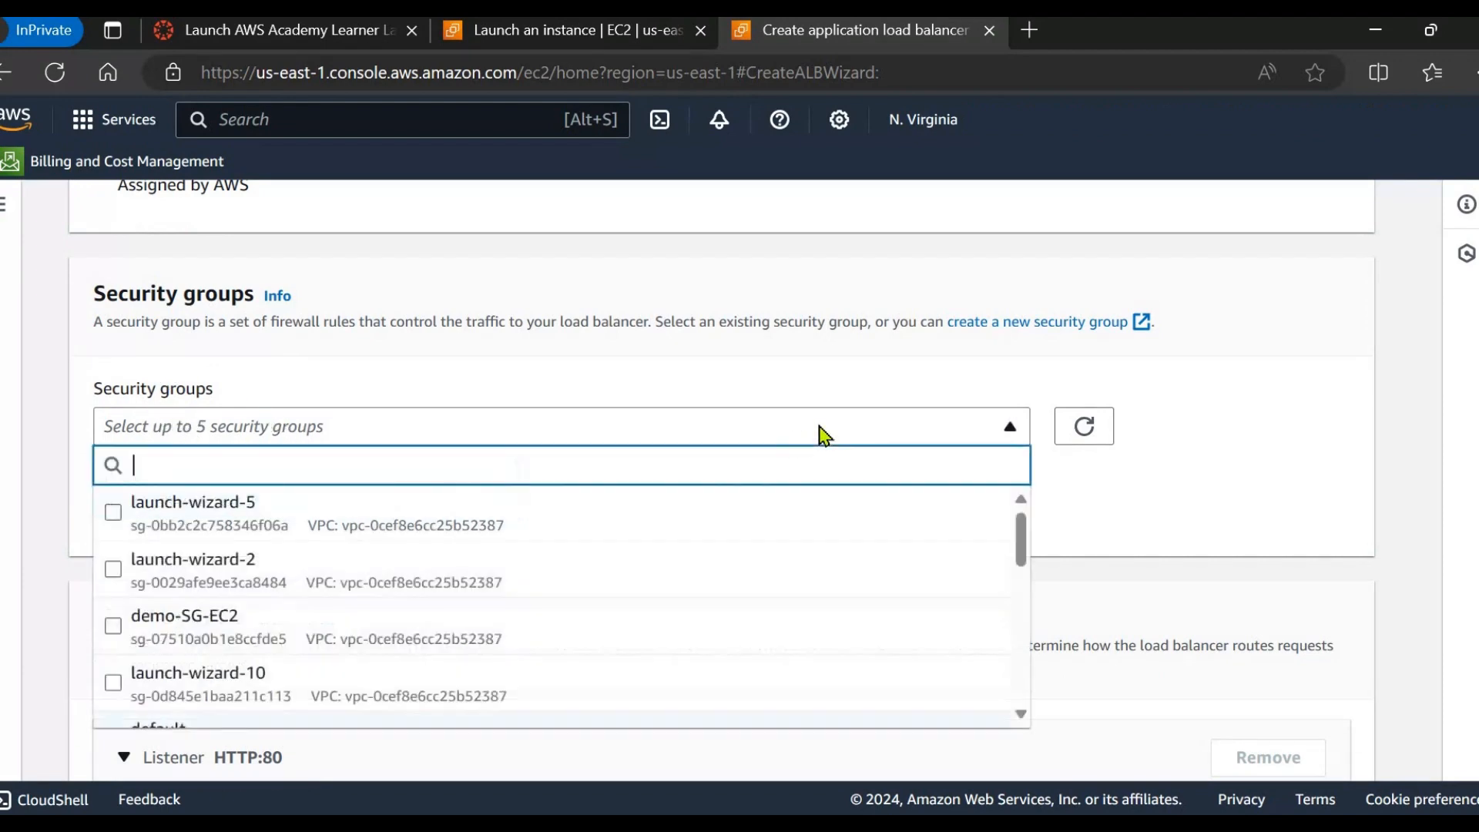
{"action": "scroll", "coordinate": [529, 570], "scroll_direction": "down", "scroll_amount": 2}
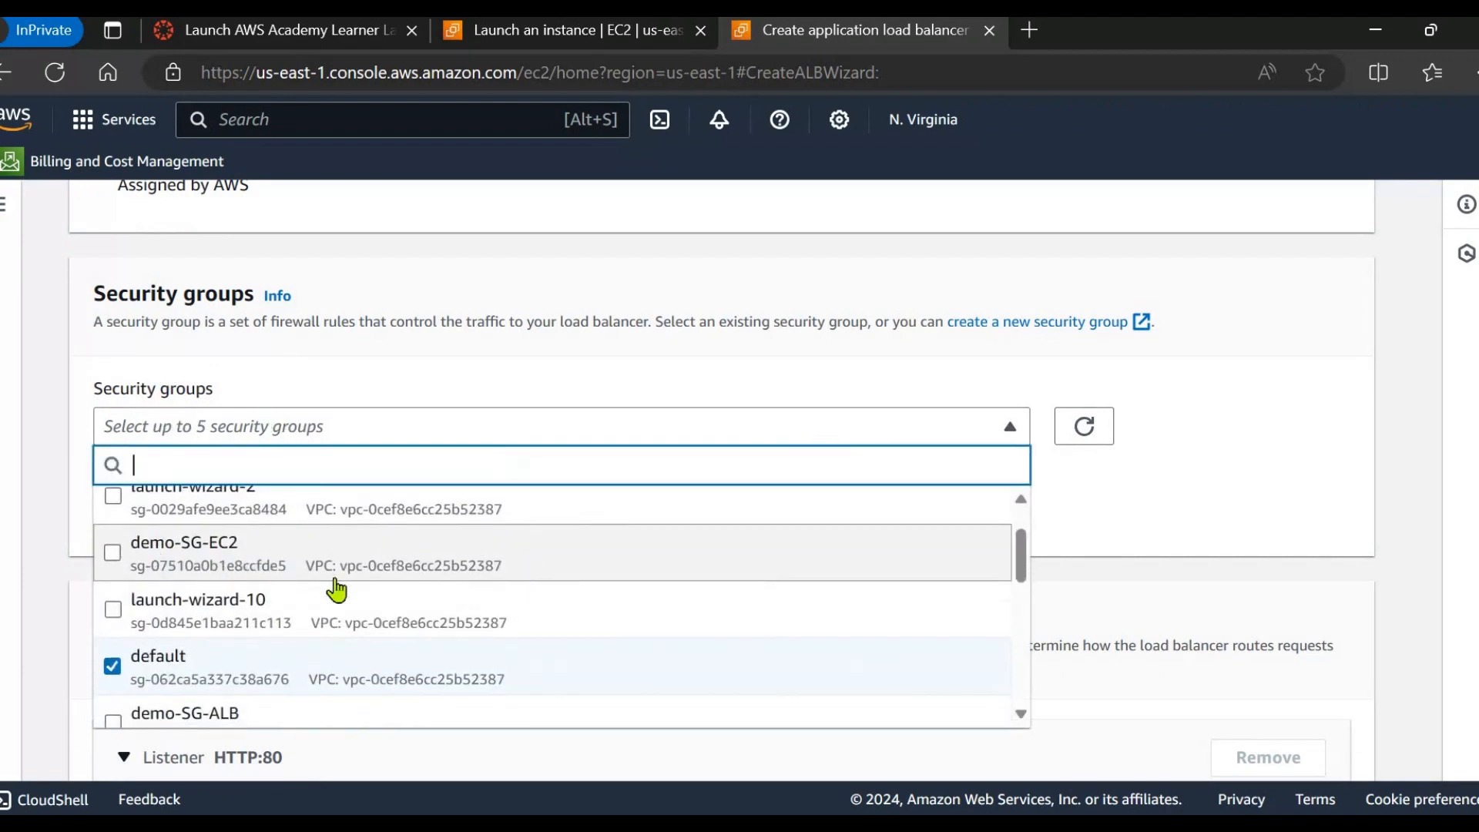
{"action": "scroll", "coordinate": [317, 645], "scroll_direction": "down", "scroll_amount": 1}
{"action": "scroll", "coordinate": [317, 645], "scroll_direction": "down", "scroll_amount": 1}
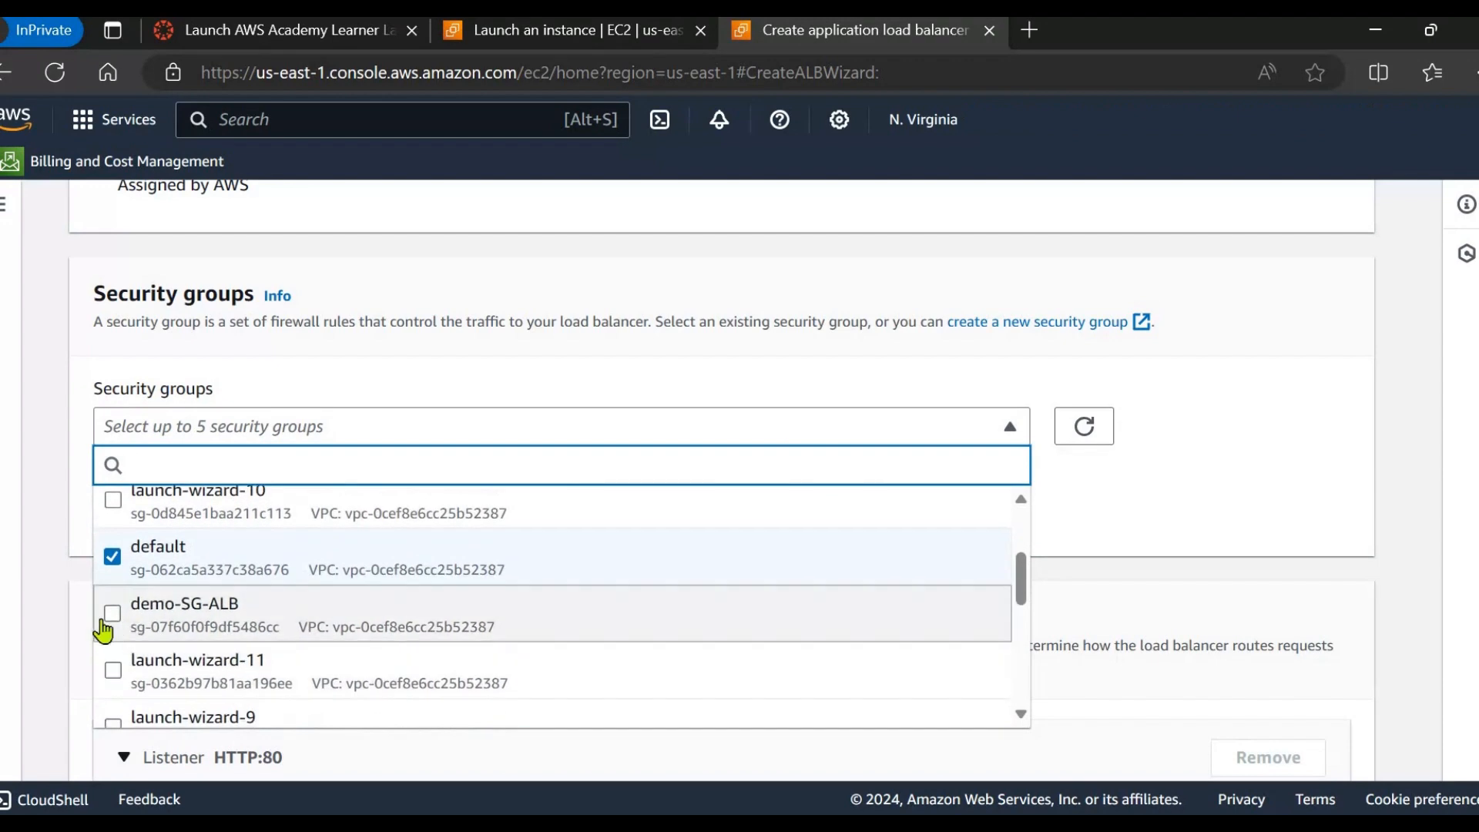
{"action": "left_click", "coordinate": [111, 620]}
{"action": "left_click", "coordinate": [1130, 511]}
{"action": "scroll", "coordinate": [578, 539], "scroll_direction": "down", "scroll_amount": 1}
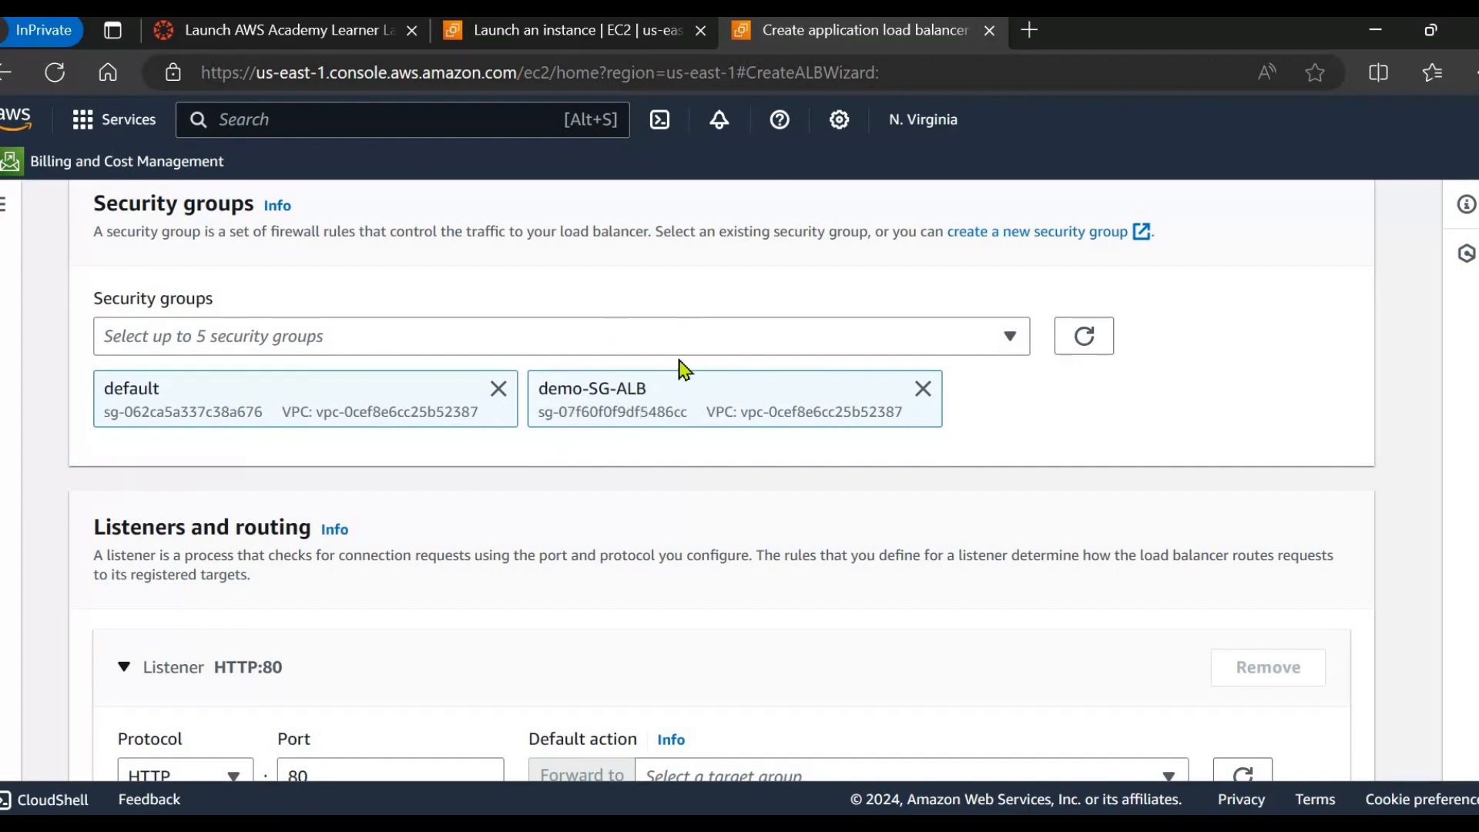
{"action": "scroll", "coordinate": [659, 420], "scroll_direction": "down", "scroll_amount": 3}
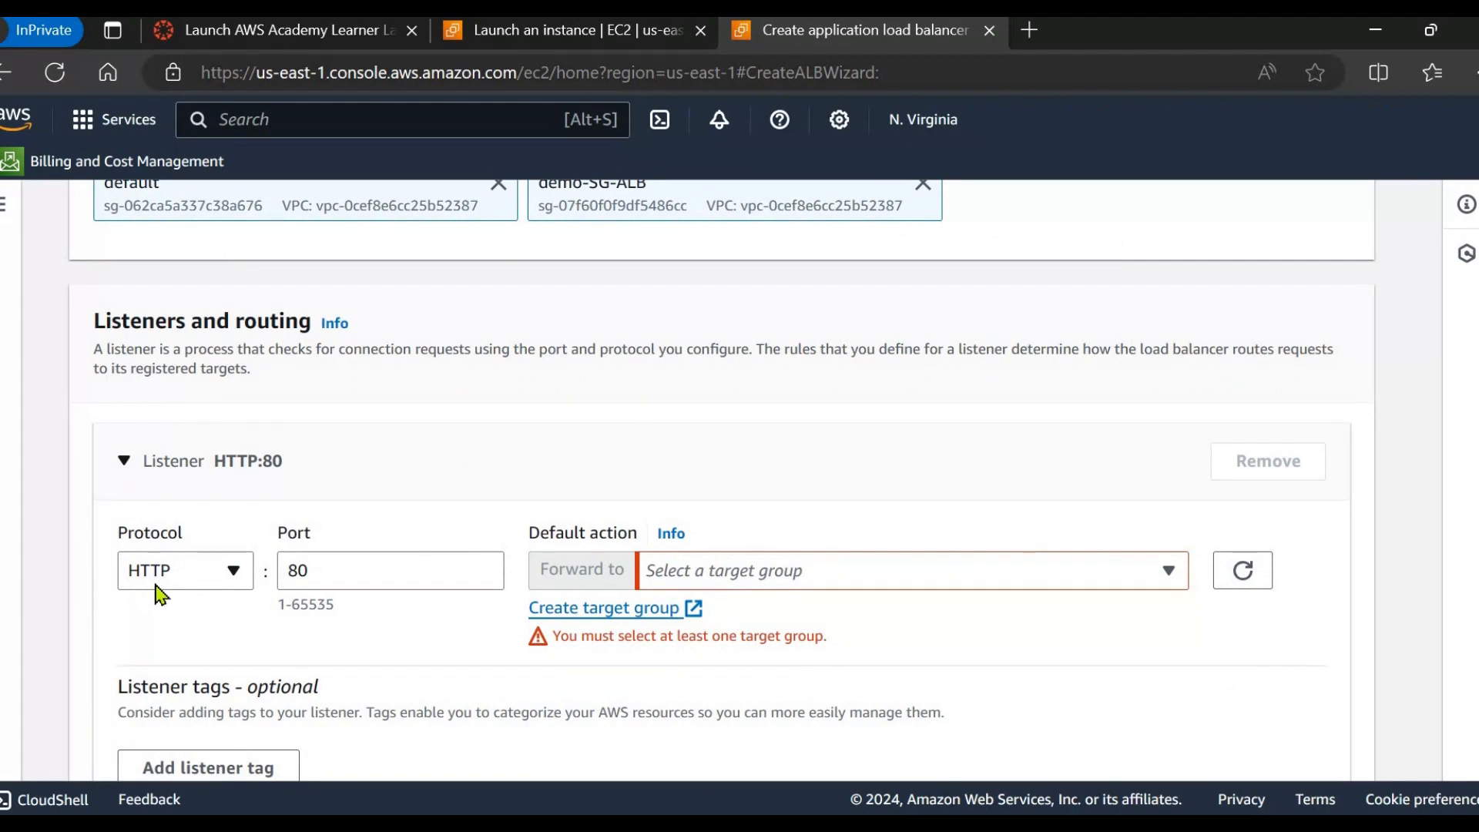
Set the HTTP:80 listener to forward traffic to target group demo-target.
{"action": "scroll", "coordinate": [655, 633], "scroll_direction": "down", "scroll_amount": 3}
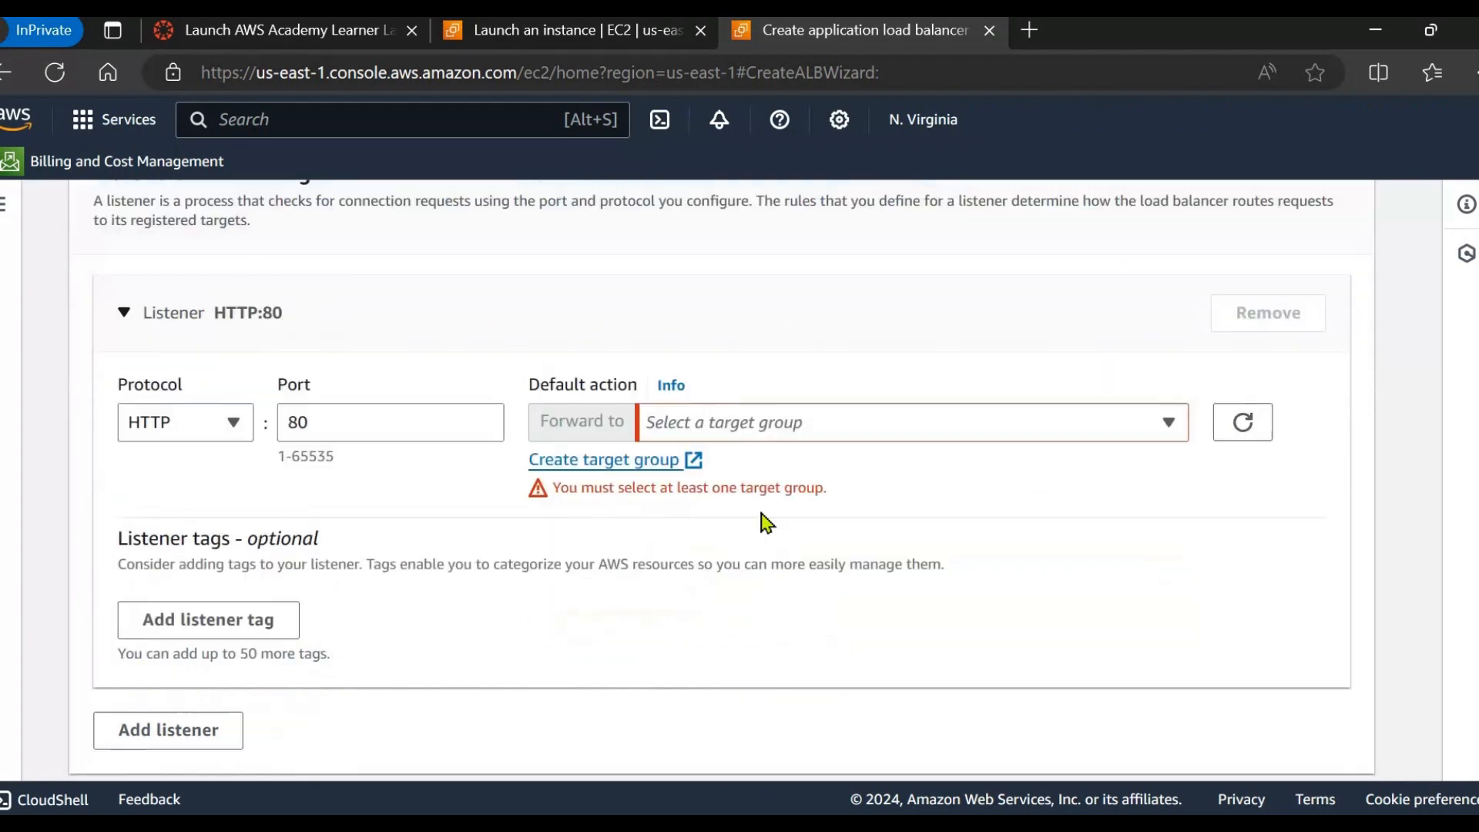
{"action": "left_click", "coordinate": [770, 408]}
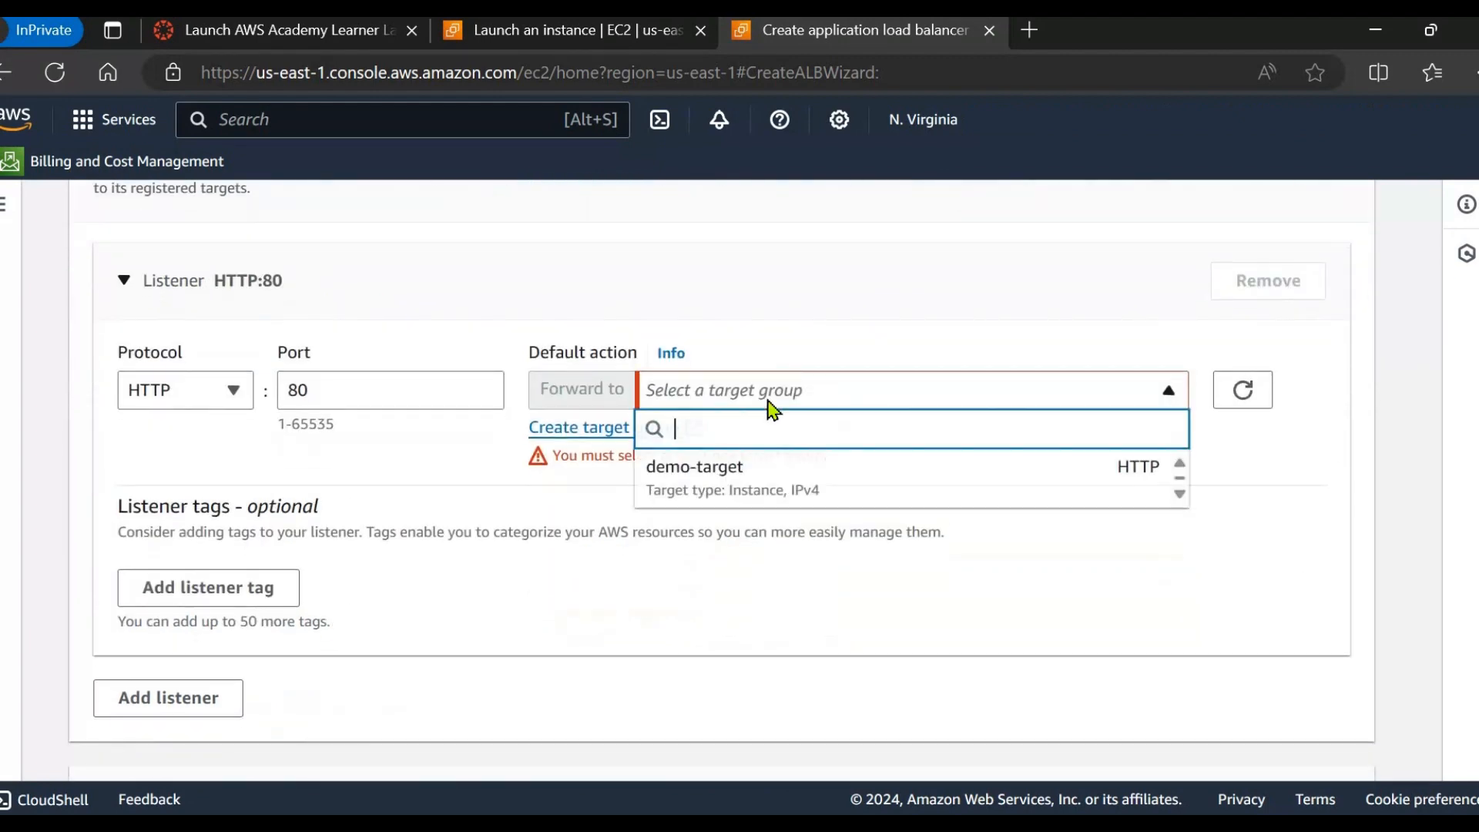
{"action": "left_click", "coordinate": [755, 501]}
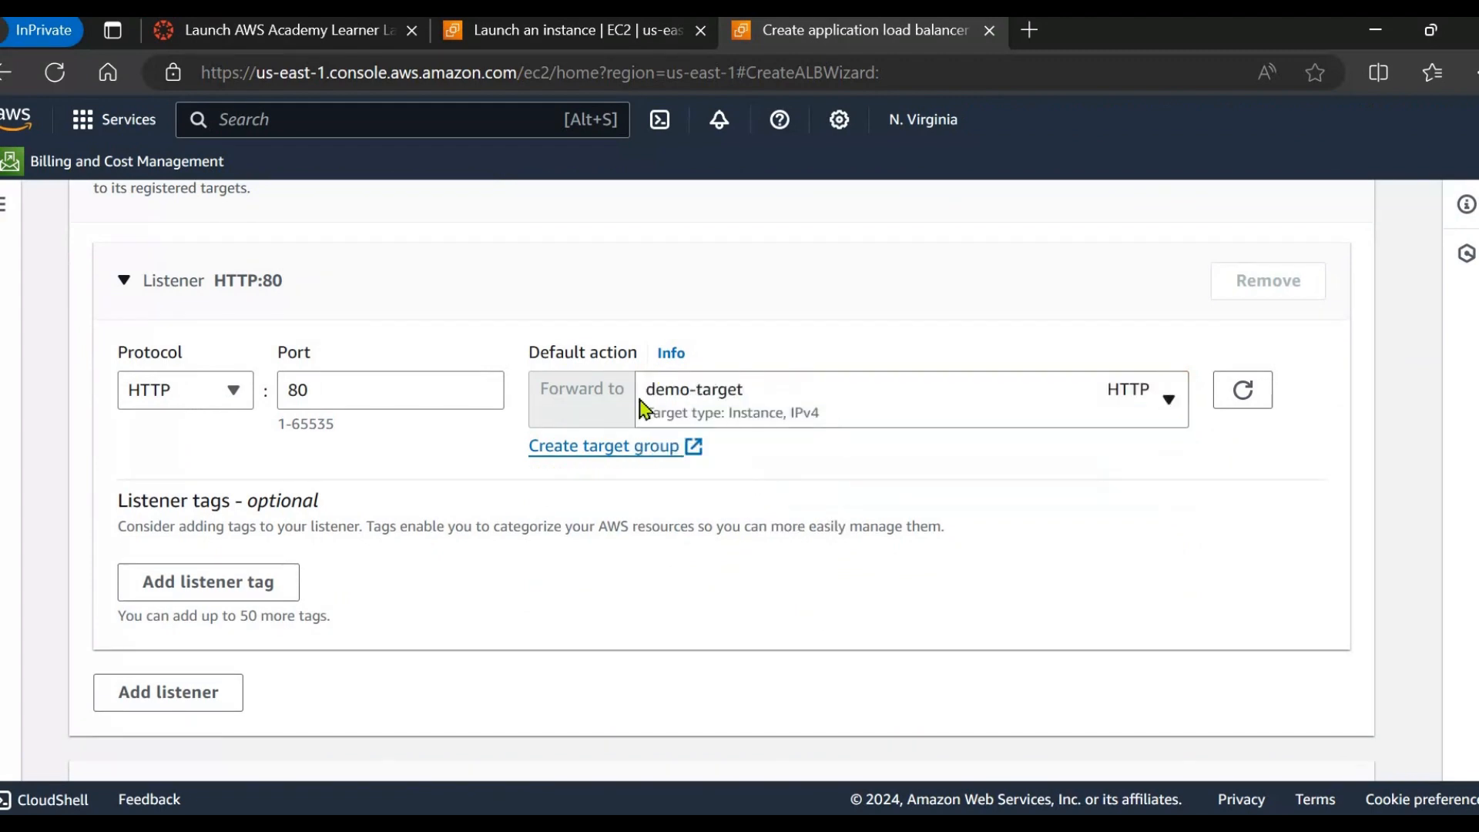
{"action": "left_click", "coordinate": [737, 416]}
{"action": "left_click", "coordinate": [723, 495]}
{"action": "scroll", "coordinate": [782, 426], "scroll_direction": "up", "scroll_amount": 5}
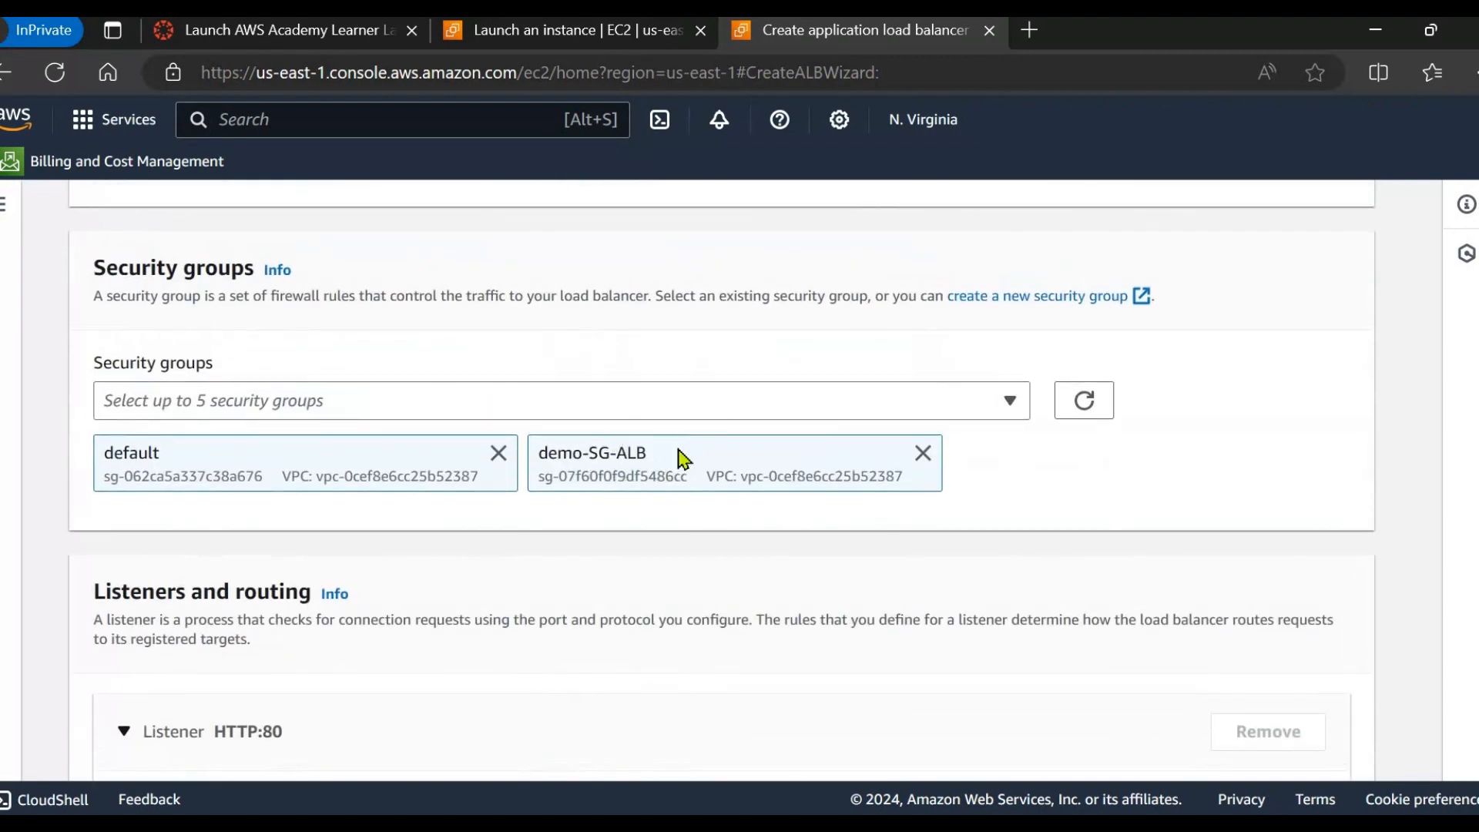
{"action": "scroll", "coordinate": [675, 460], "scroll_direction": "down", "scroll_amount": 4}
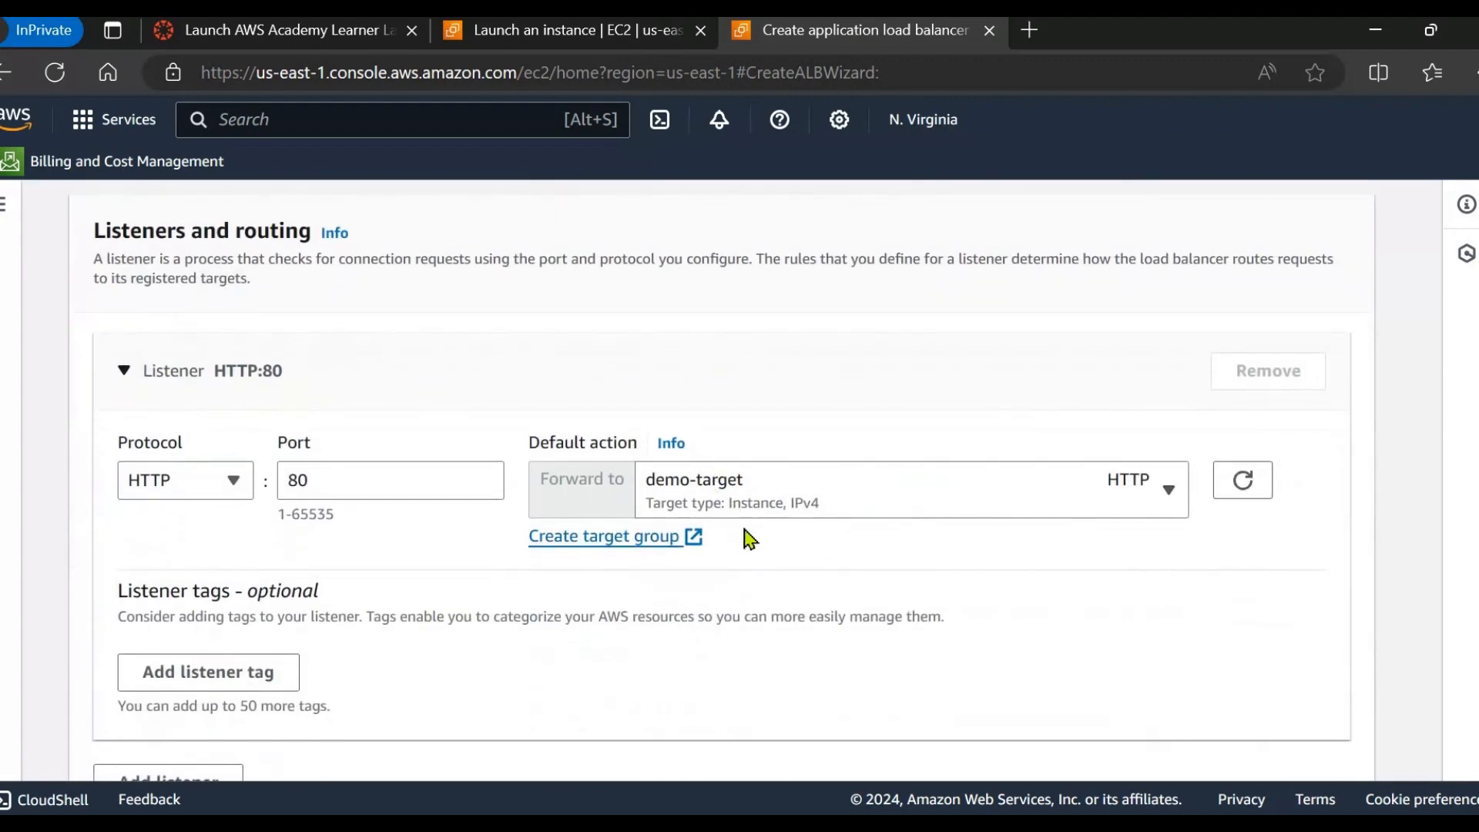
{"action": "scroll", "coordinate": [749, 539], "scroll_direction": "down", "scroll_amount": 6}
Review the summary settings and create the demo-LBalancer load balancer.
{"action": "scroll", "coordinate": [749, 539], "scroll_direction": "down", "scroll_amount": 15}
{"action": "scroll", "coordinate": [751, 539], "scroll_direction": "up", "scroll_amount": 4}
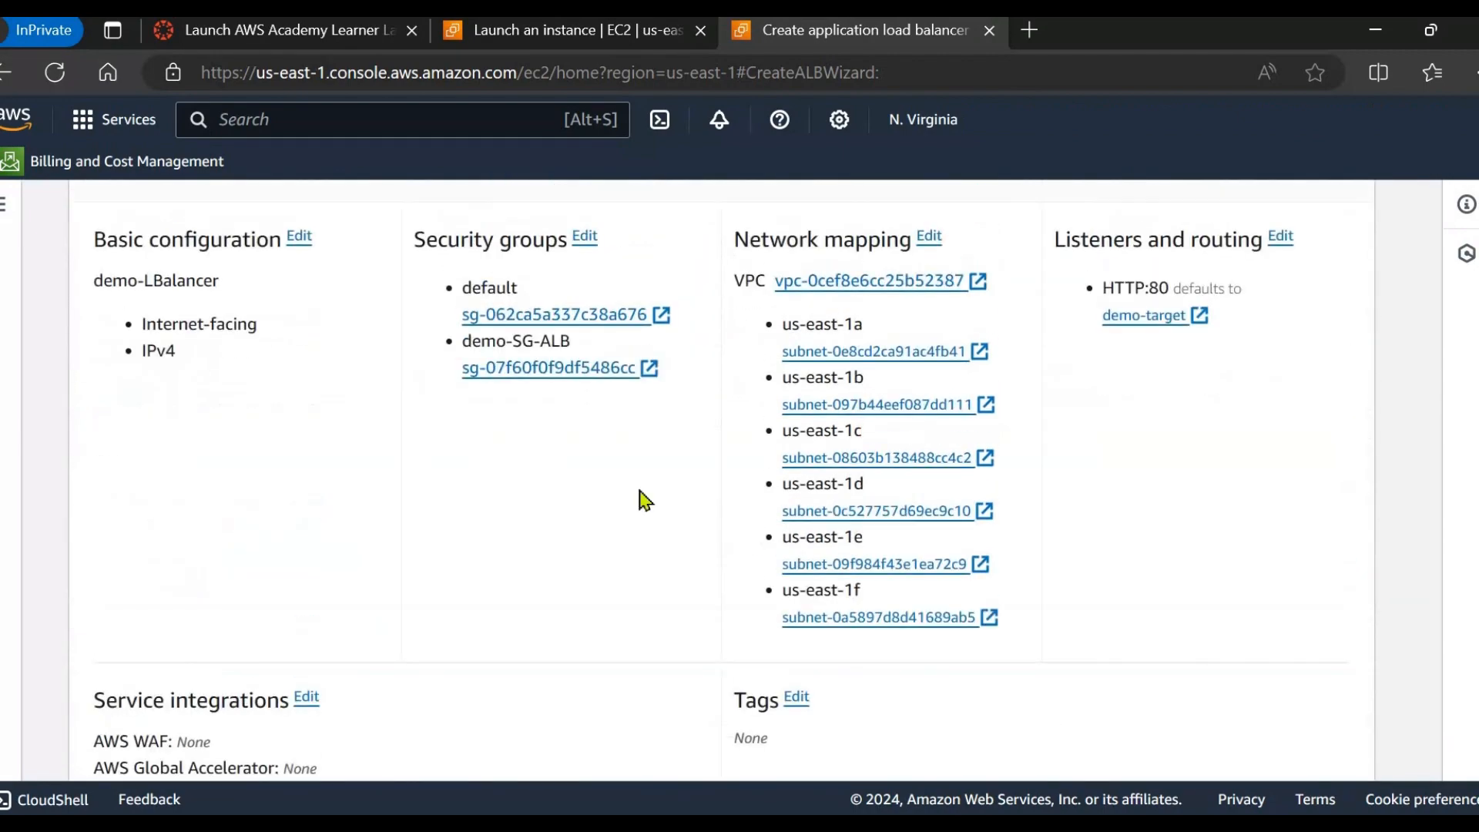
{"action": "scroll", "coordinate": [455, 449], "scroll_direction": "up", "scroll_amount": 2}
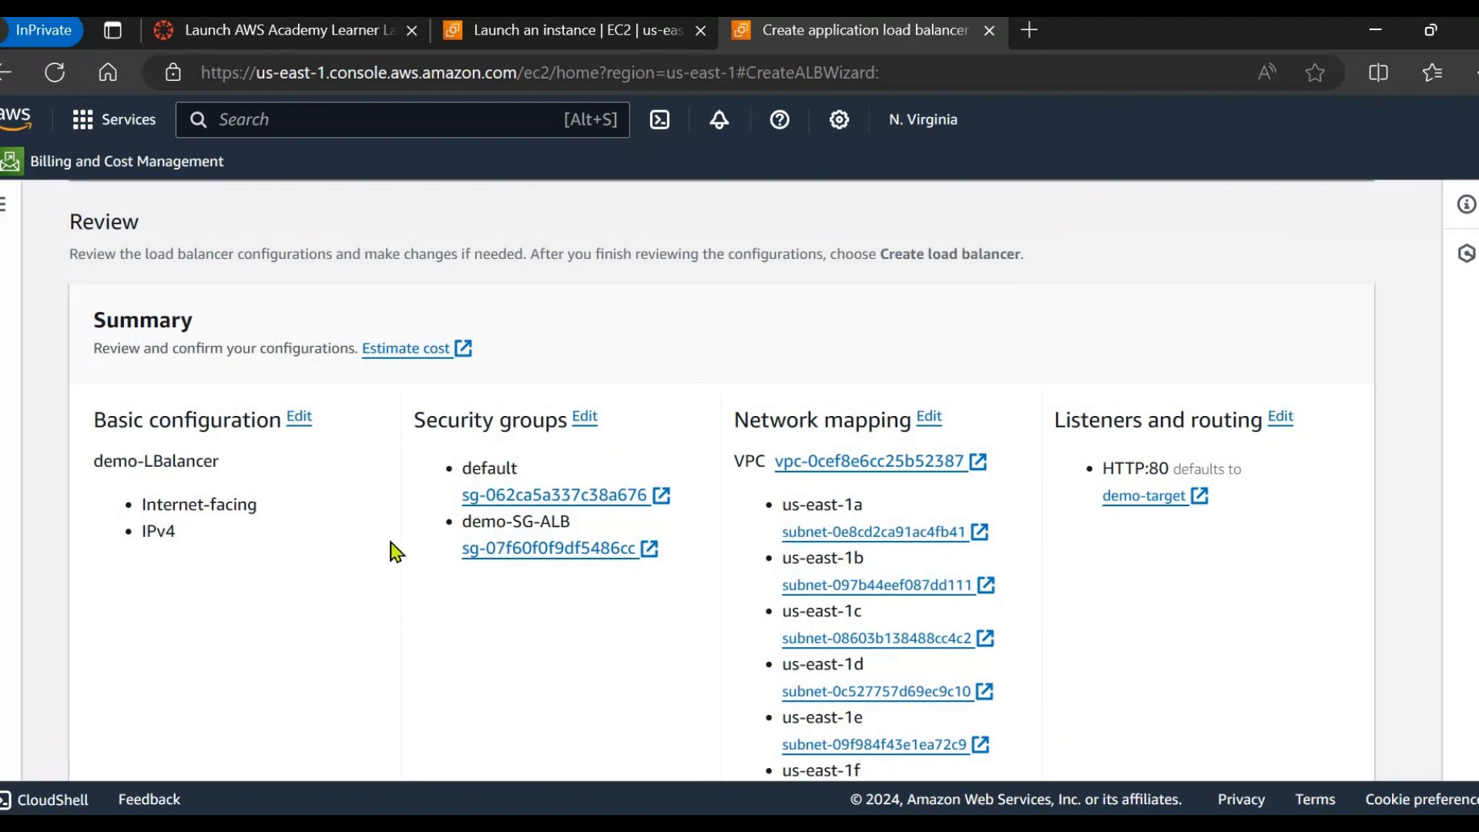
{"action": "scroll", "coordinate": [397, 552], "scroll_direction": "down", "scroll_amount": 1}
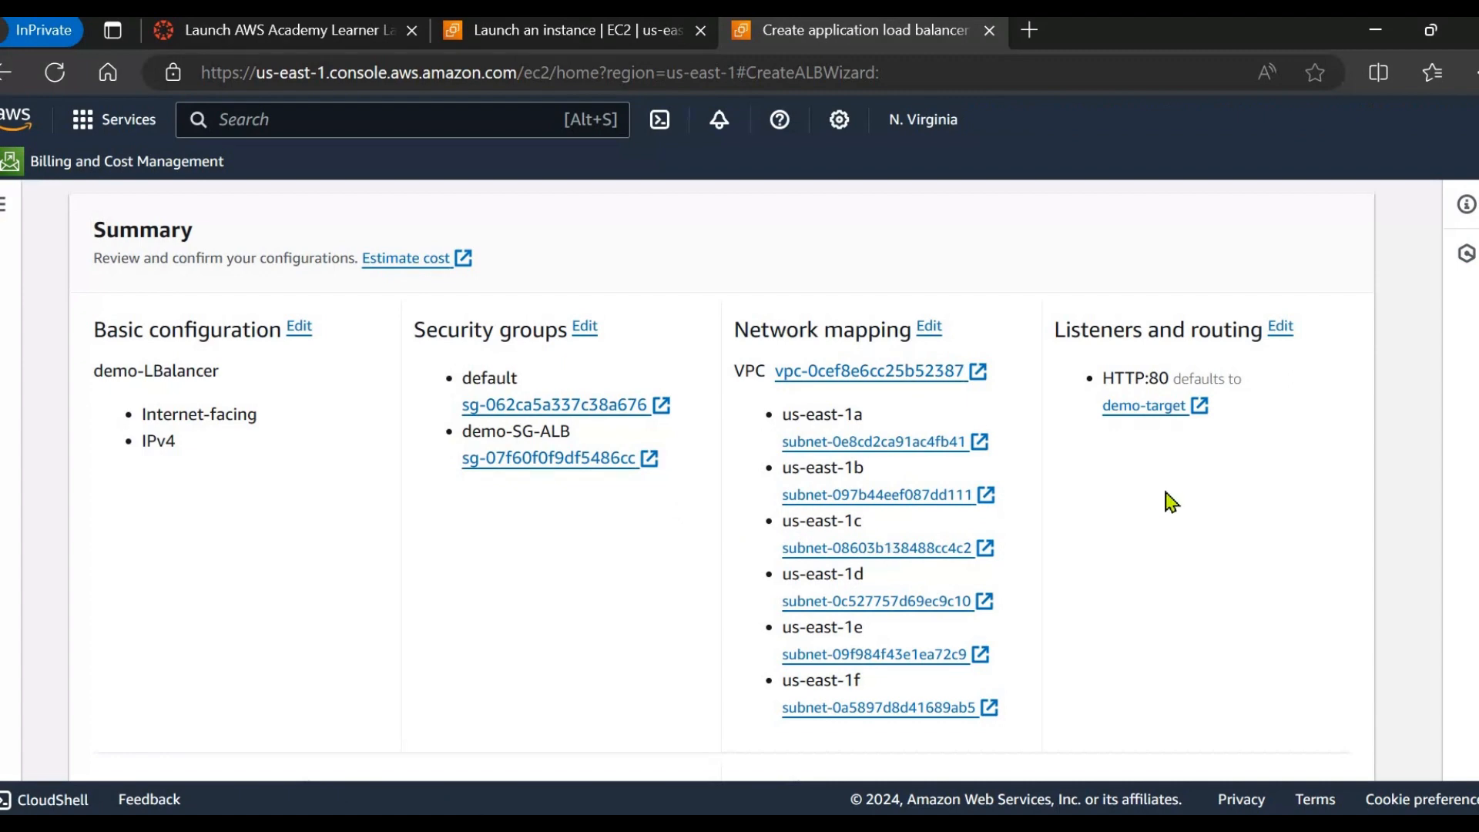
{"action": "scroll", "coordinate": [1078, 358], "scroll_direction": "up", "scroll_amount": 1}
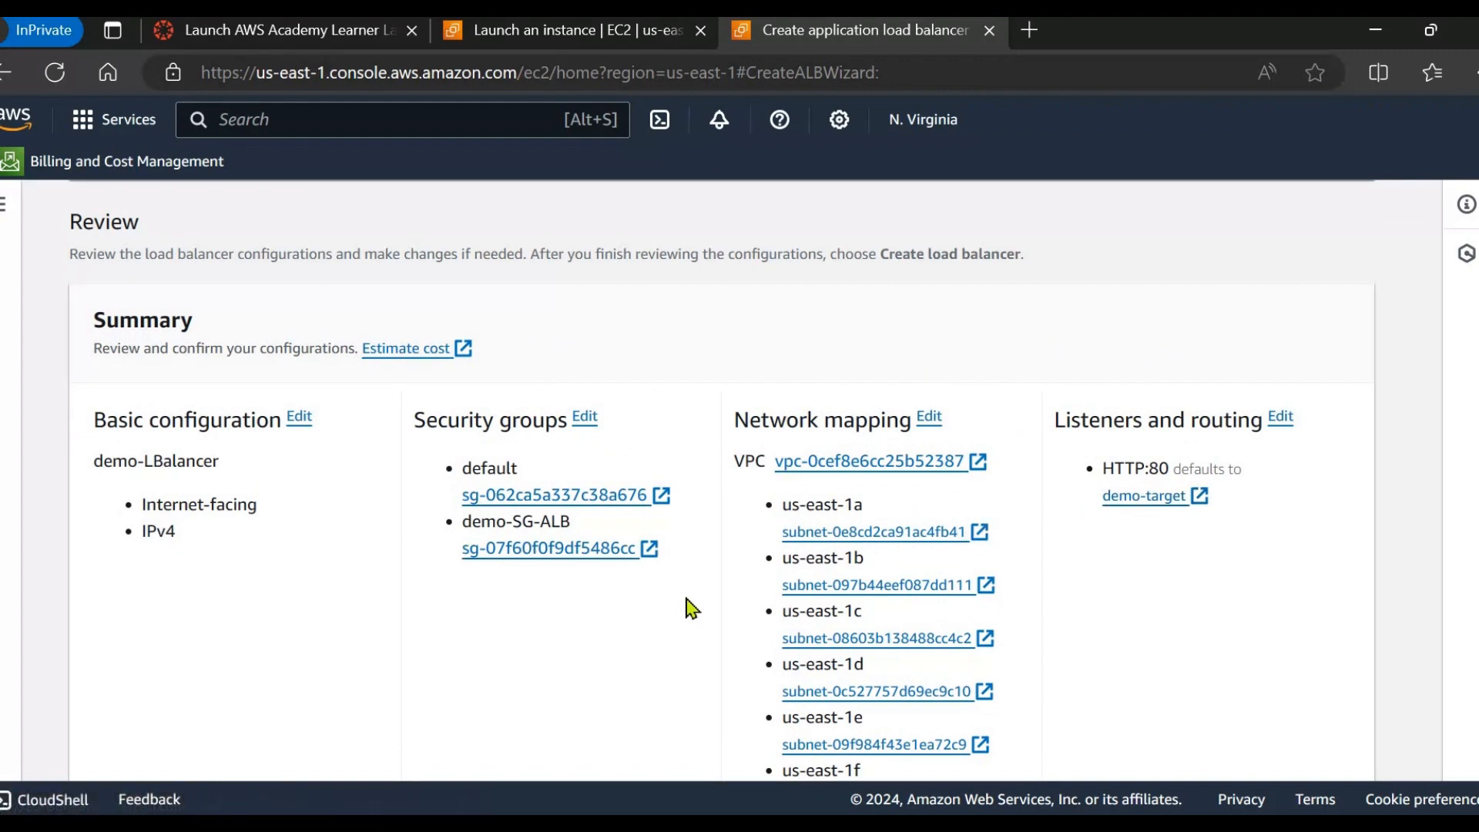
{"action": "scroll", "coordinate": [677, 603], "scroll_direction": "down", "scroll_amount": 1}
{"action": "scroll", "coordinate": [1146, 558], "scroll_direction": "down", "scroll_amount": 2}
{"action": "scroll", "coordinate": [1149, 566], "scroll_direction": "down", "scroll_amount": 4}
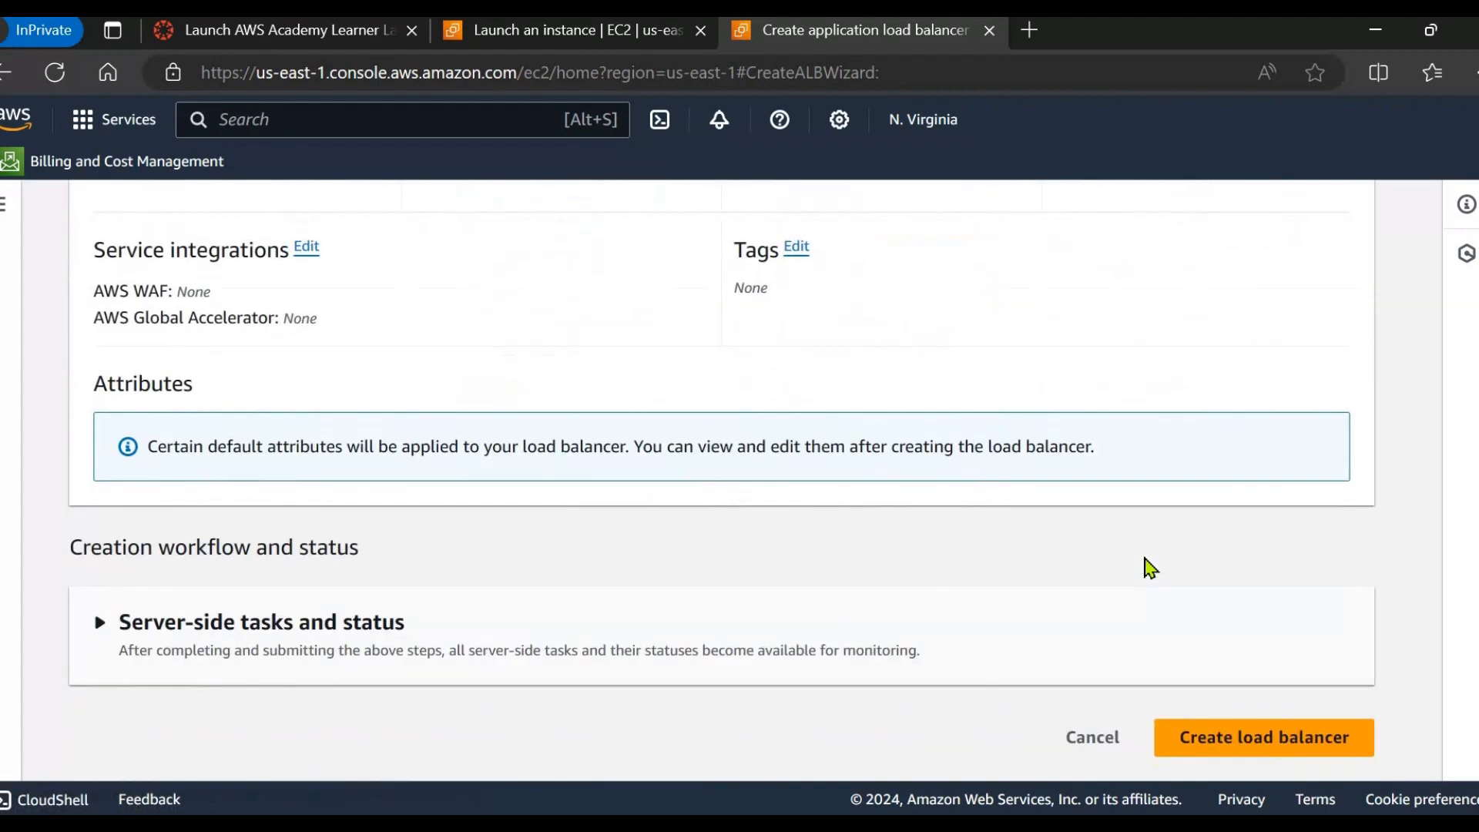
{"action": "left_click", "coordinate": [1238, 738]}
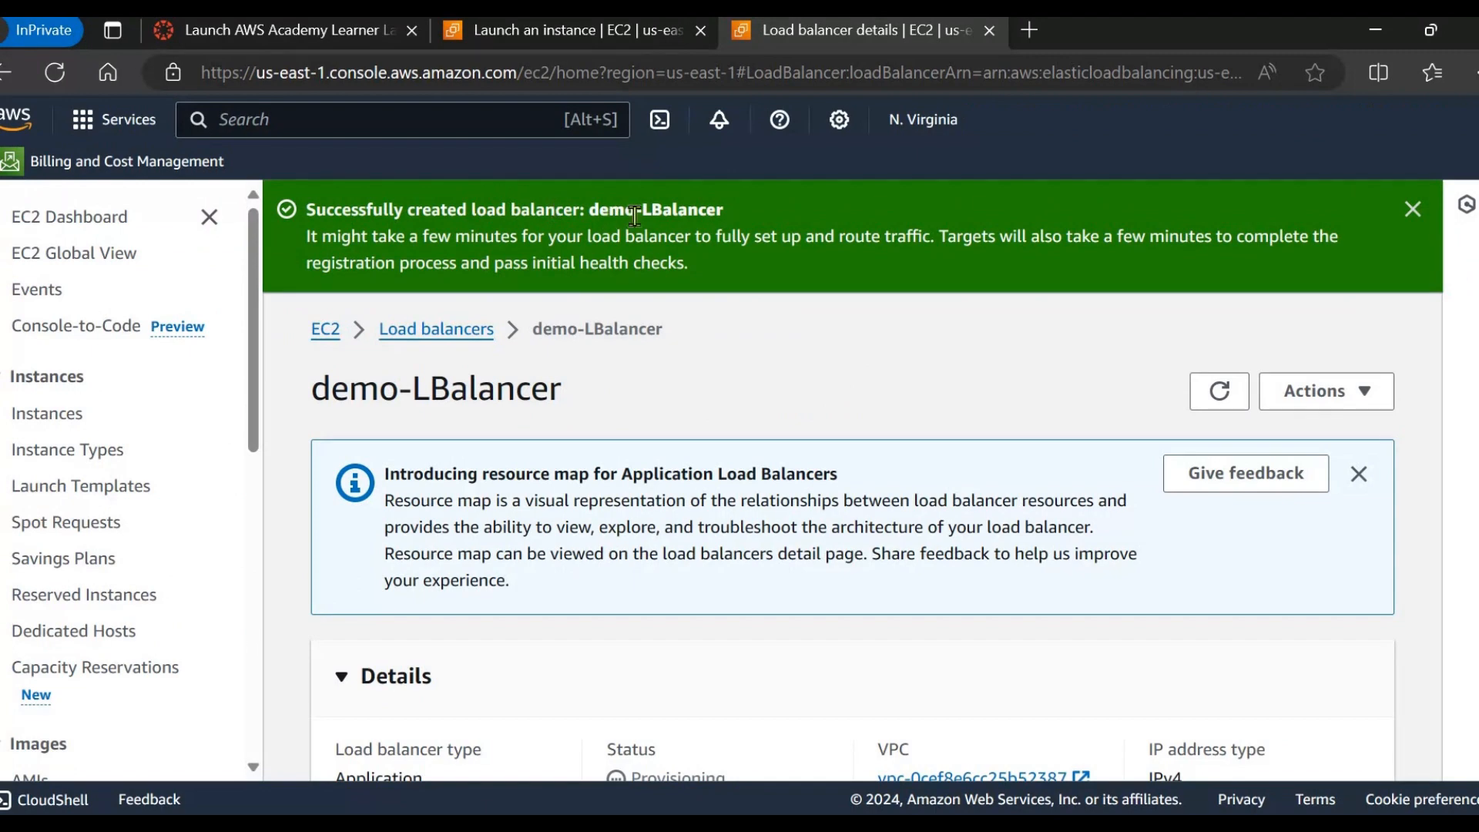
Return to the Load balancers list and refresh until demo-LBalancer shows Active.
{"action": "left_click", "coordinate": [420, 332]}
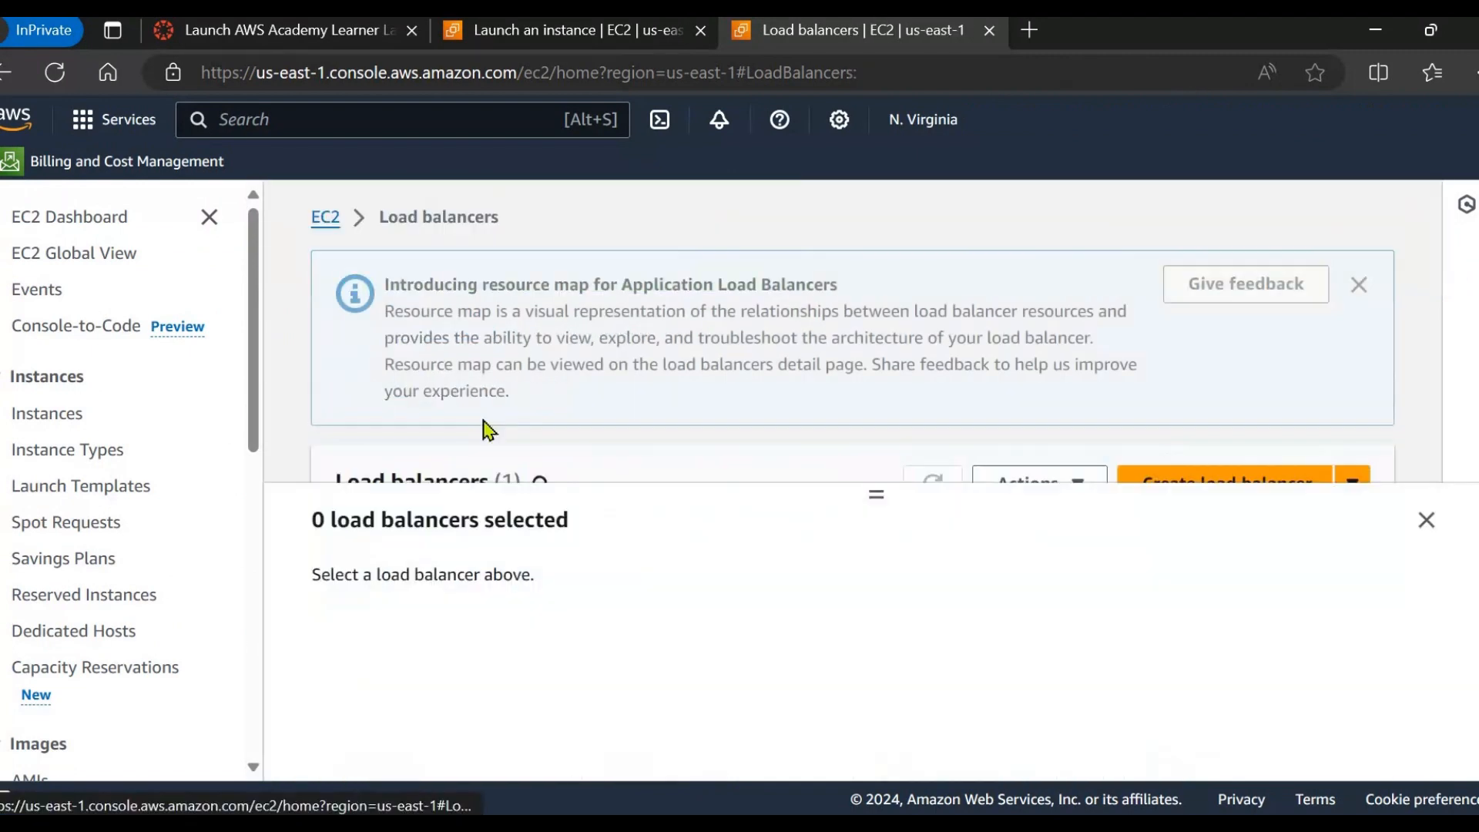
{"action": "left_click", "coordinate": [1426, 520]}
{"action": "left_click", "coordinate": [935, 484]}
{"action": "scroll", "coordinate": [934, 508], "scroll_direction": "down", "scroll_amount": 1}
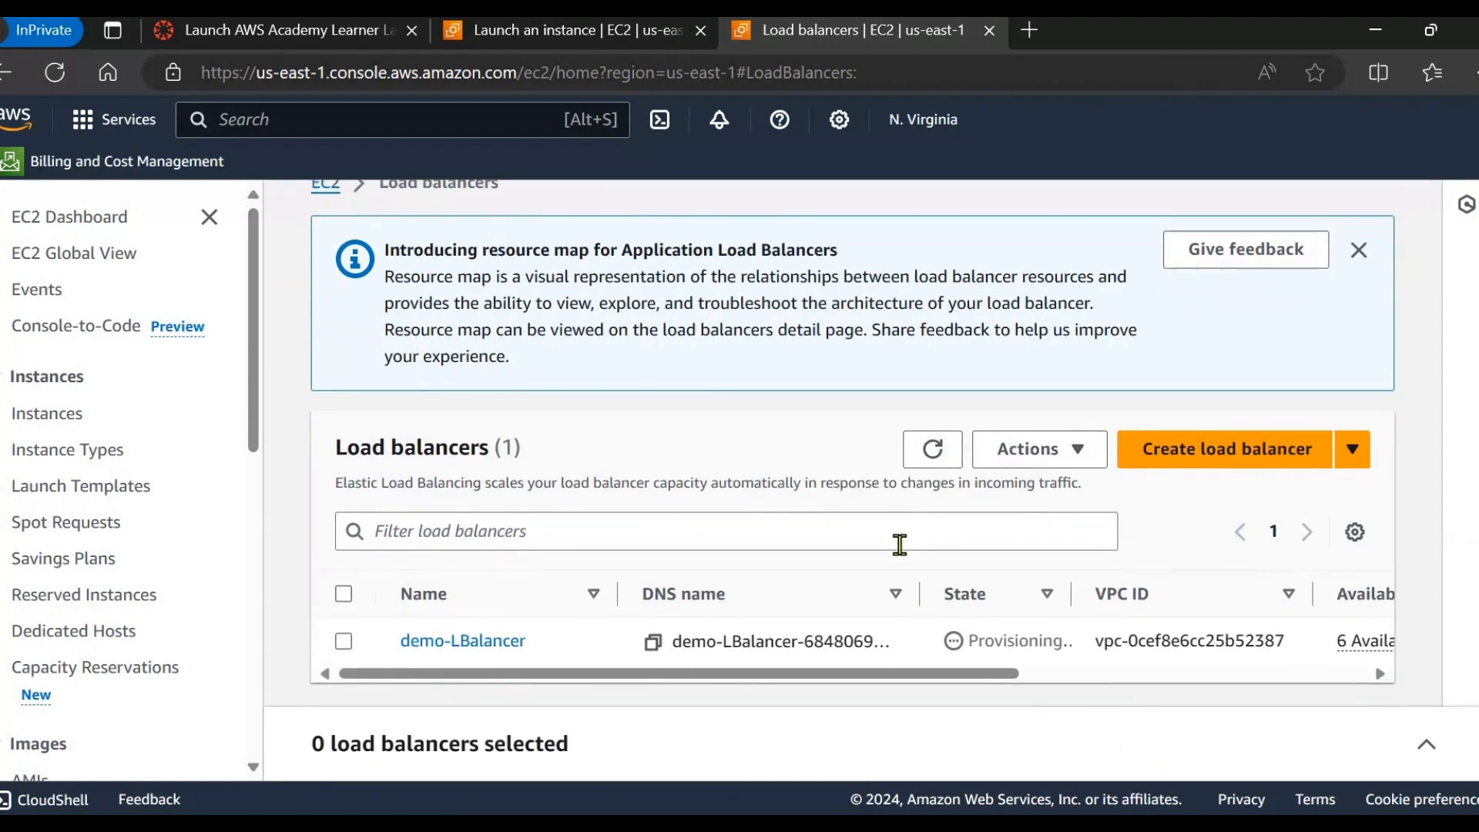
{"action": "left_click_drag", "start_coordinate": [801, 680], "coordinate": [748, 685]}
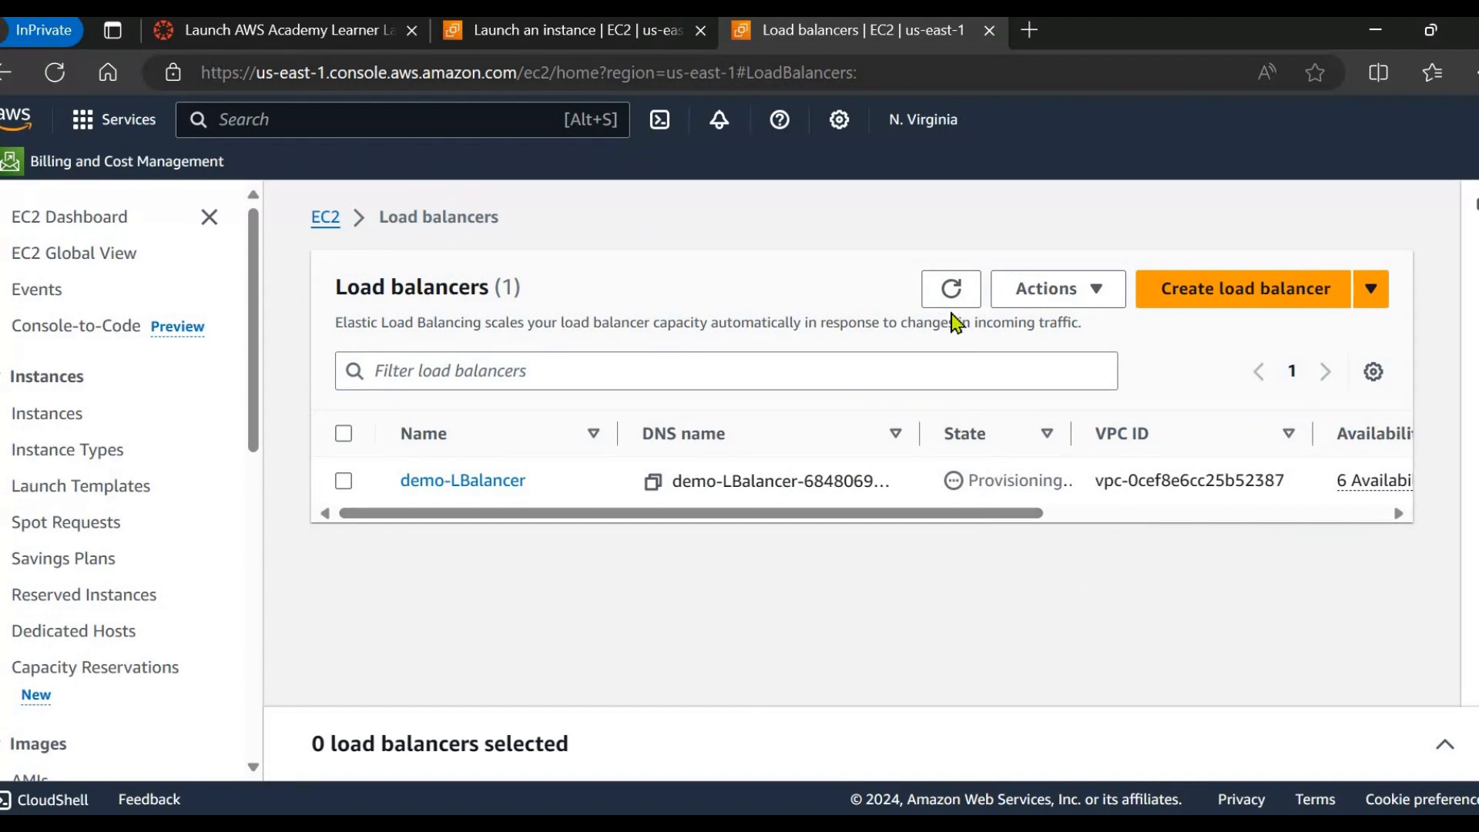
{"action": "left_click", "coordinate": [951, 290]}
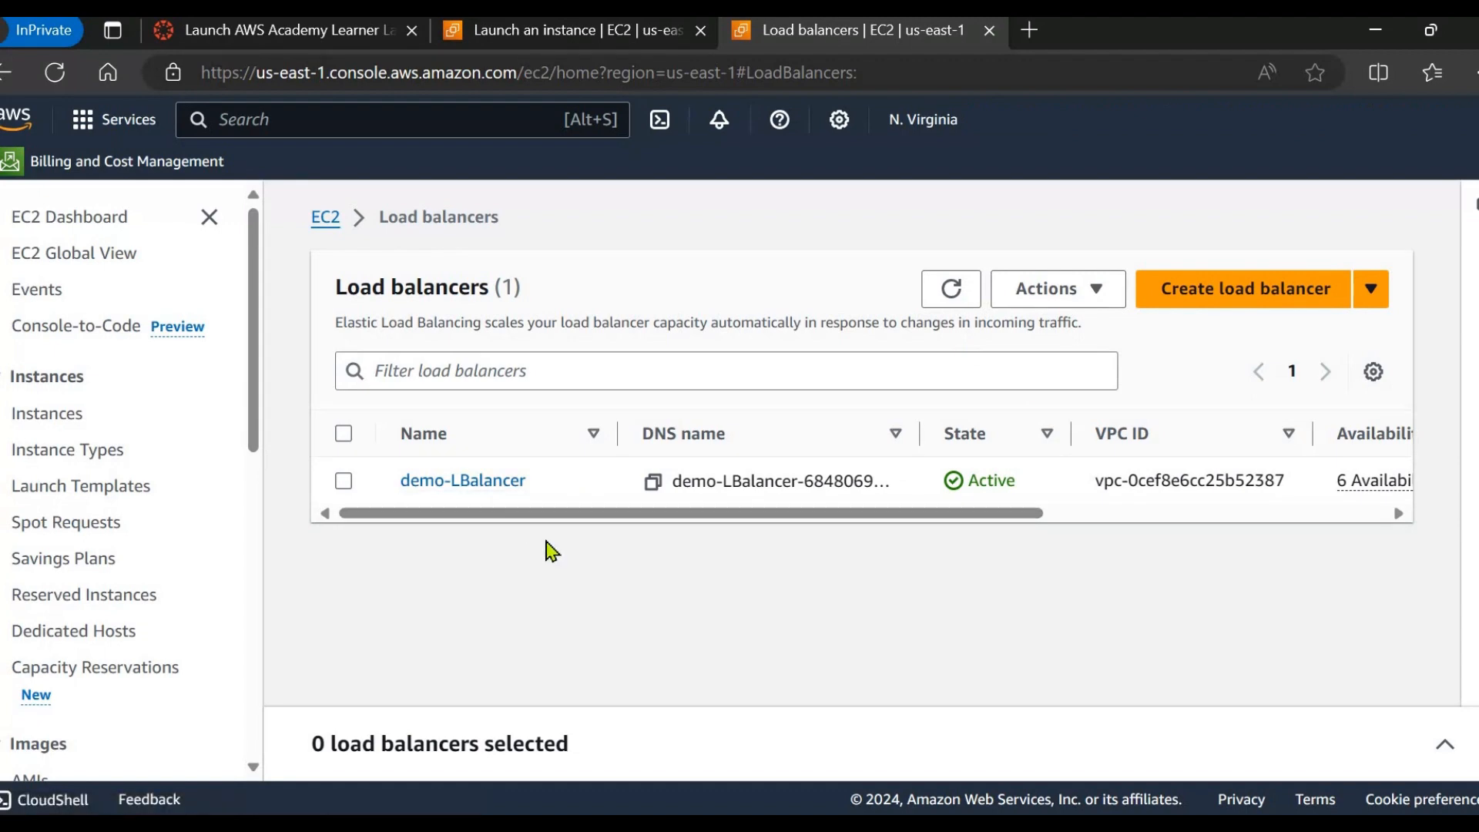
Select demo-LBalancer and bring its DNS name into view in the details panel.
{"action": "left_click", "coordinate": [343, 481]}
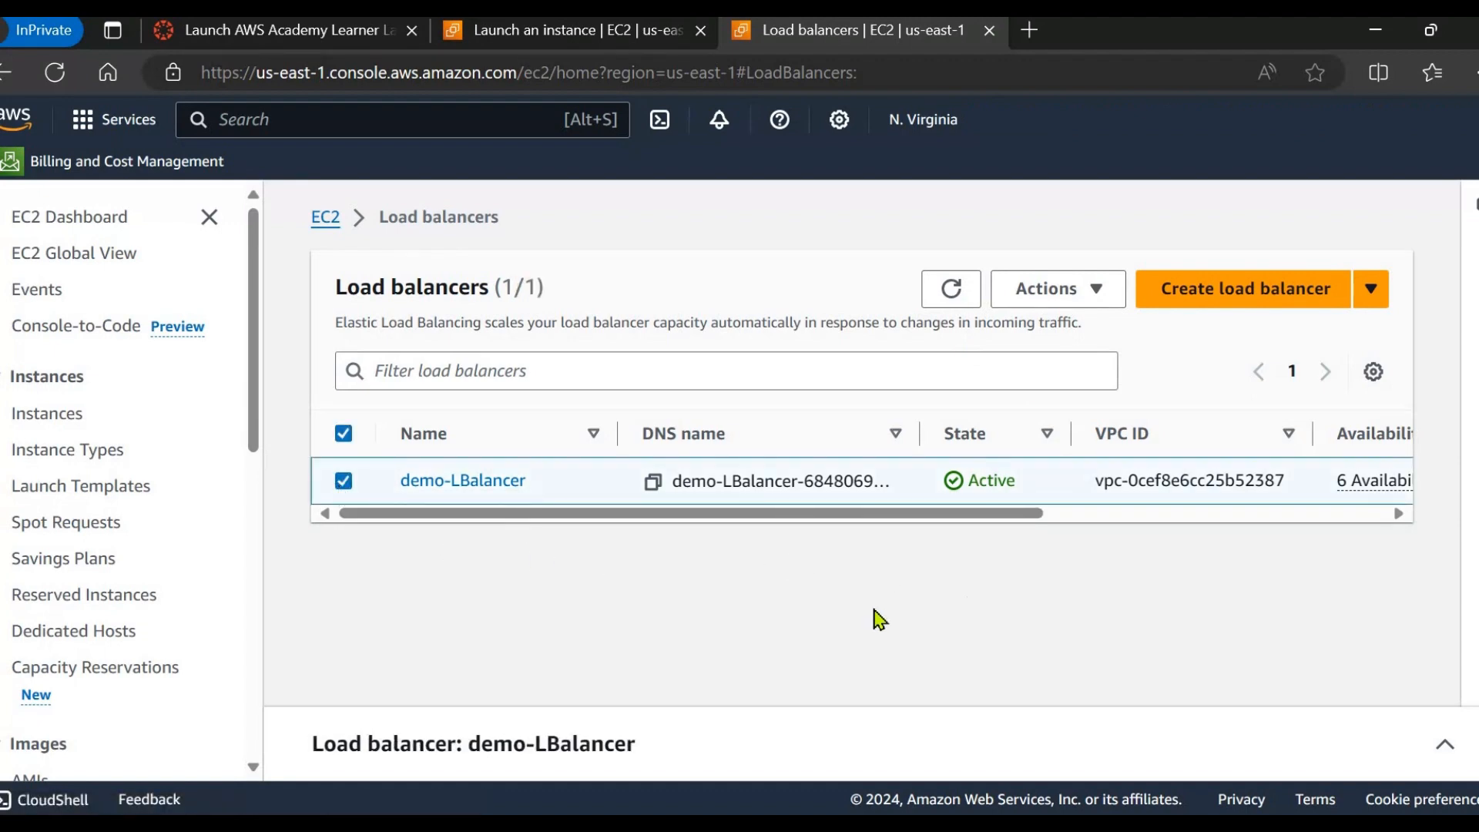
{"action": "left_click", "coordinate": [1442, 745]}
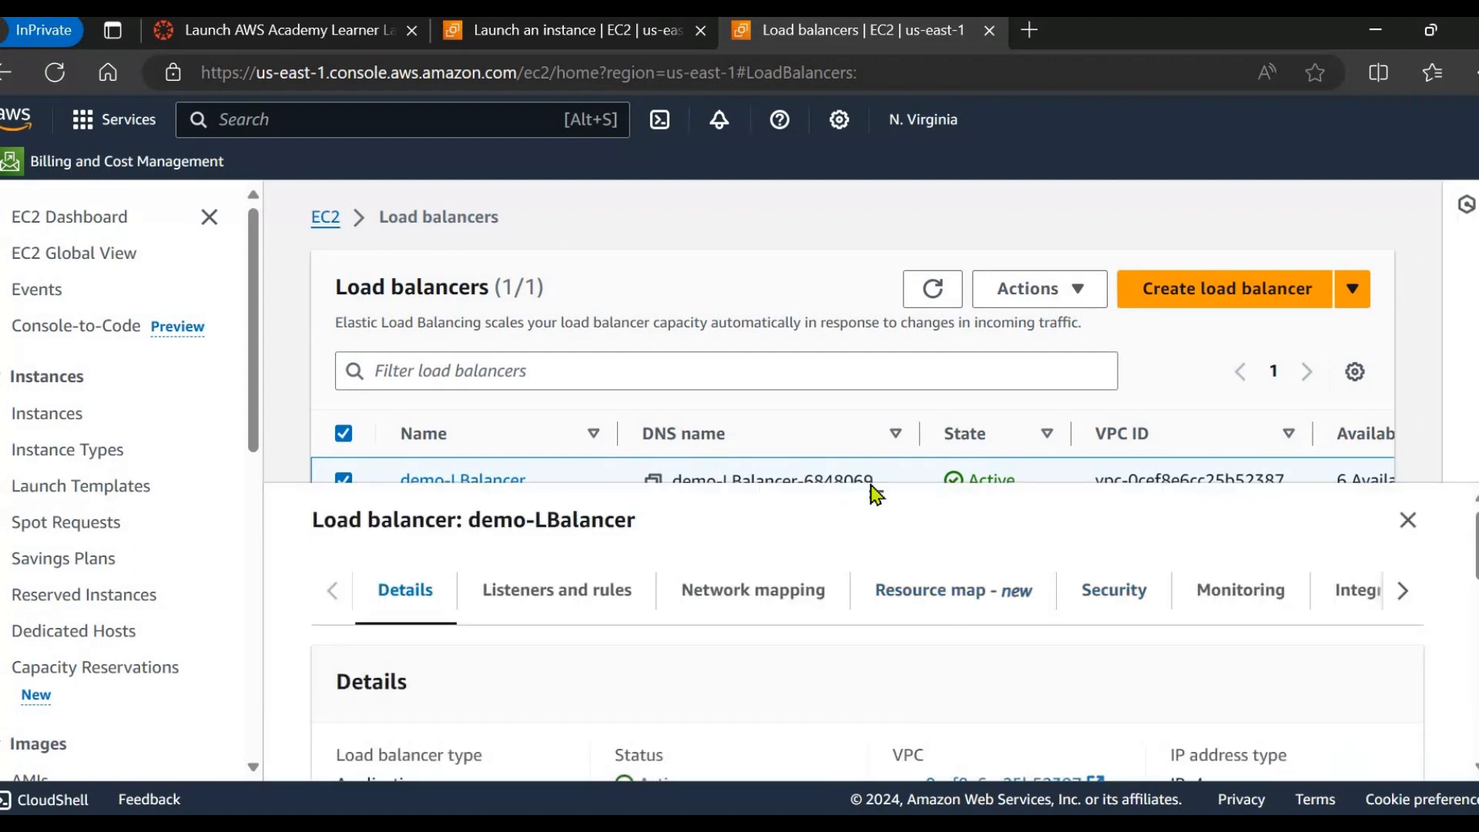
{"action": "scroll", "coordinate": [765, 573], "scroll_direction": "down", "scroll_amount": 1}
{"action": "scroll", "coordinate": [764, 574], "scroll_direction": "down", "scroll_amount": 1}
{"action": "scroll", "coordinate": [752, 587], "scroll_direction": "up", "scroll_amount": 2}
{"action": "scroll", "coordinate": [898, 621], "scroll_direction": "down", "scroll_amount": 3}
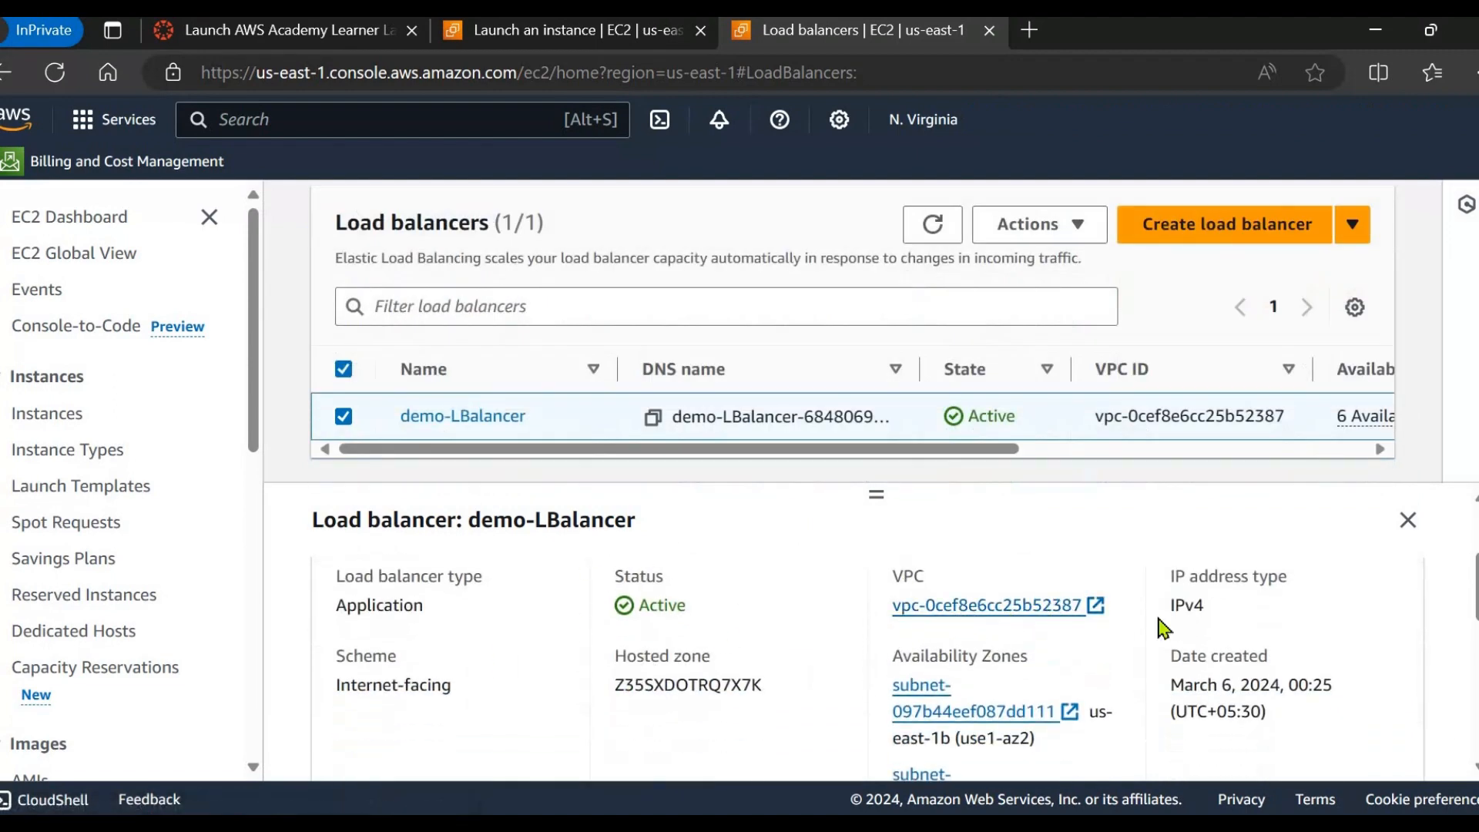
{"action": "scroll", "coordinate": [1194, 620], "scroll_direction": "down", "scroll_amount": 1}
{"action": "scroll", "coordinate": [1013, 689], "scroll_direction": "down", "scroll_amount": 5}
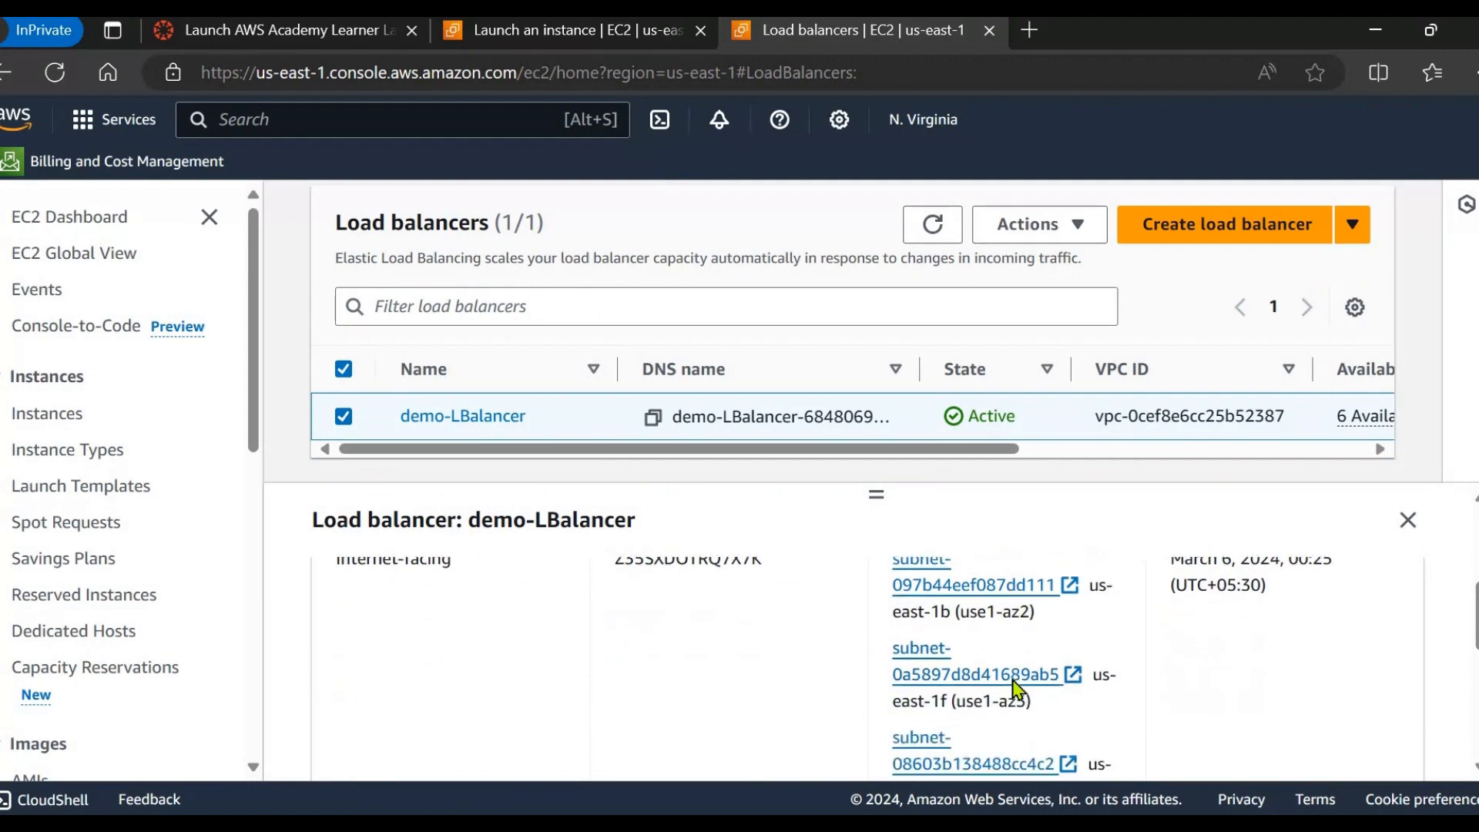
{"action": "scroll", "coordinate": [1008, 687], "scroll_direction": "down", "scroll_amount": 2}
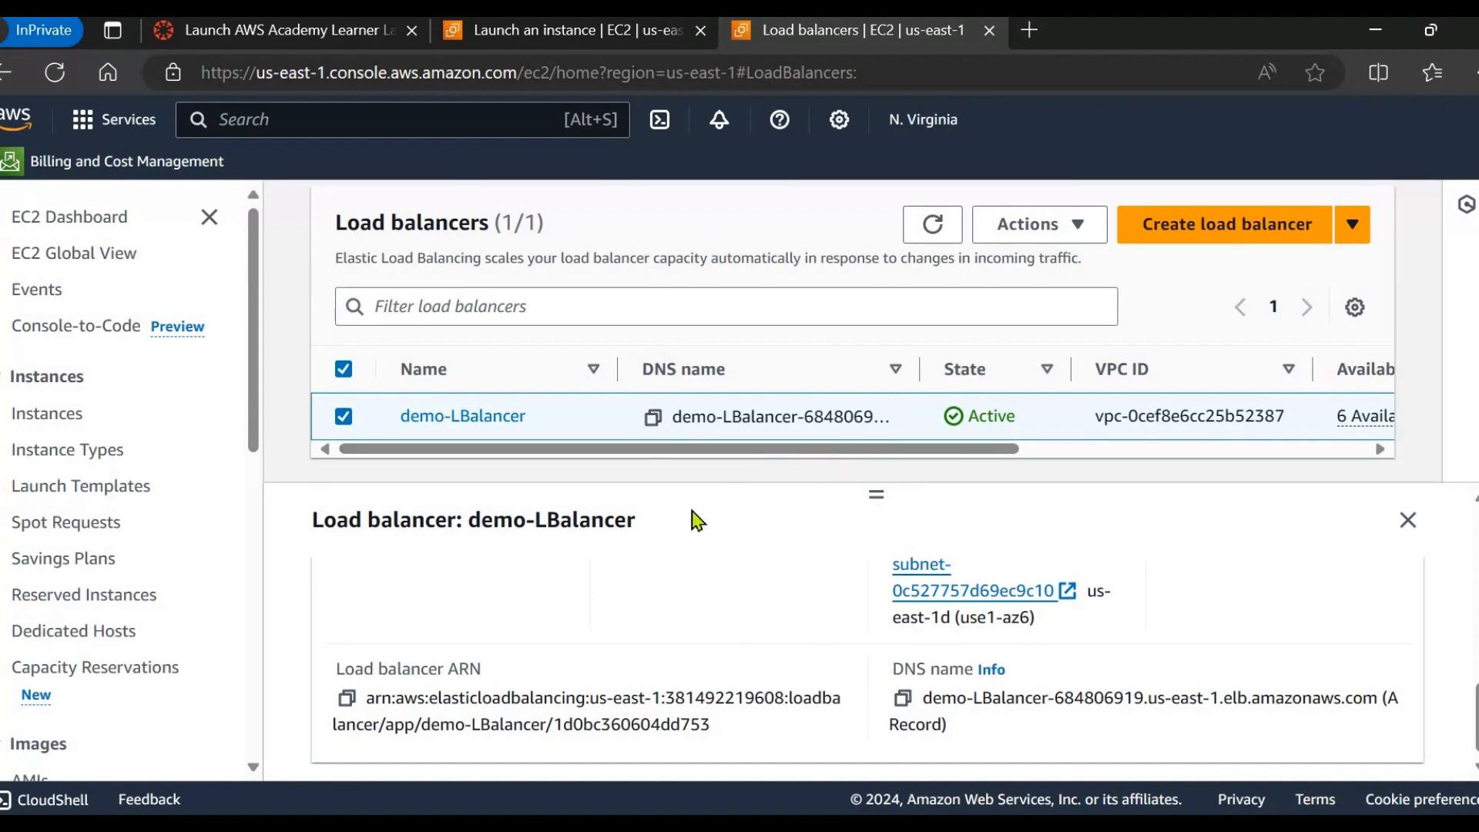
Advance the presentation to slide 13, then copy demo-LBalancer's DNS name in the console.
{"action": "left_click", "coordinate": [927, 824]}
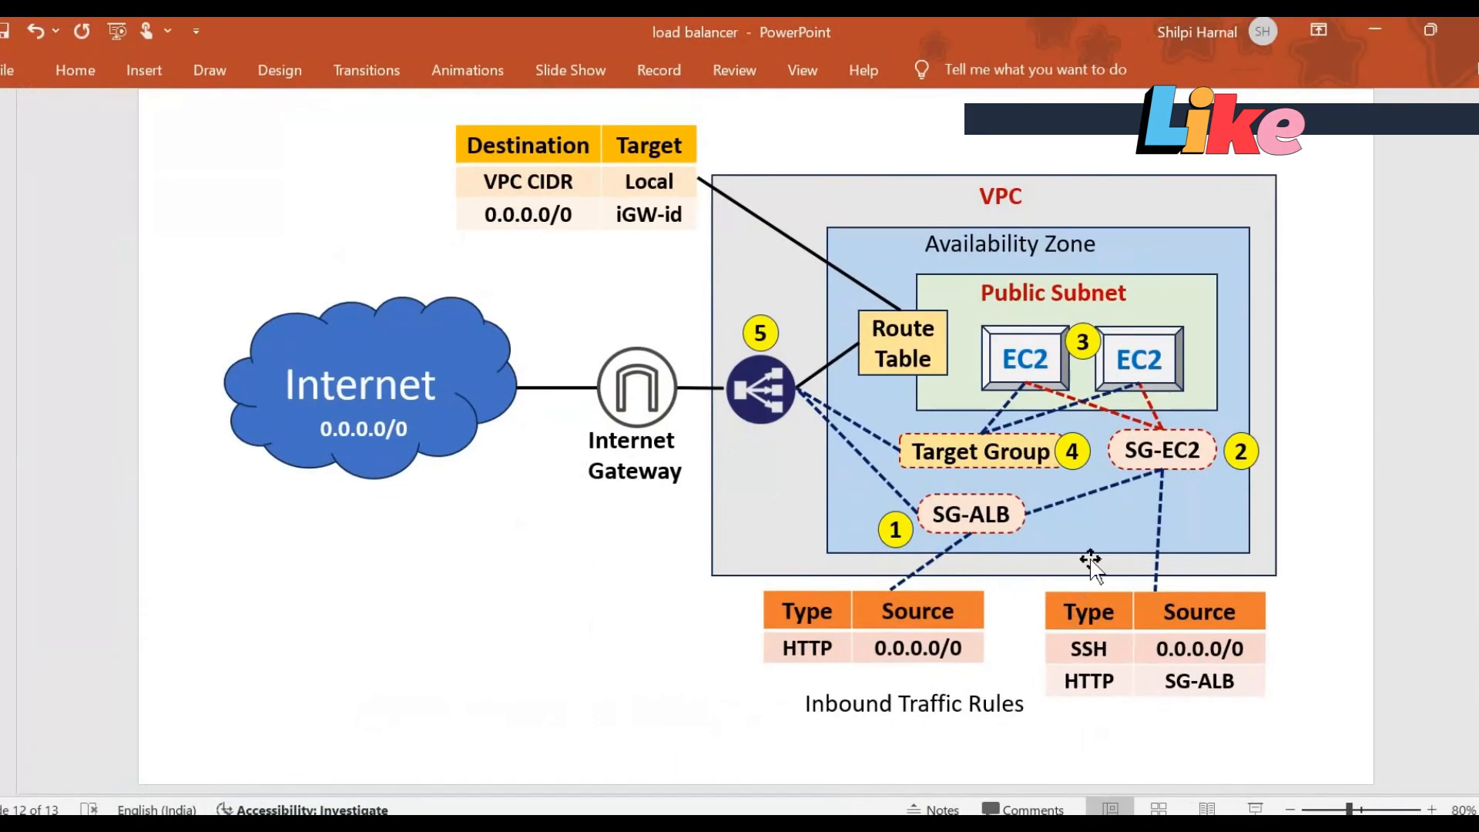
{"action": "scroll", "coordinate": [1024, 474], "scroll_direction": "down", "scroll_amount": 1}
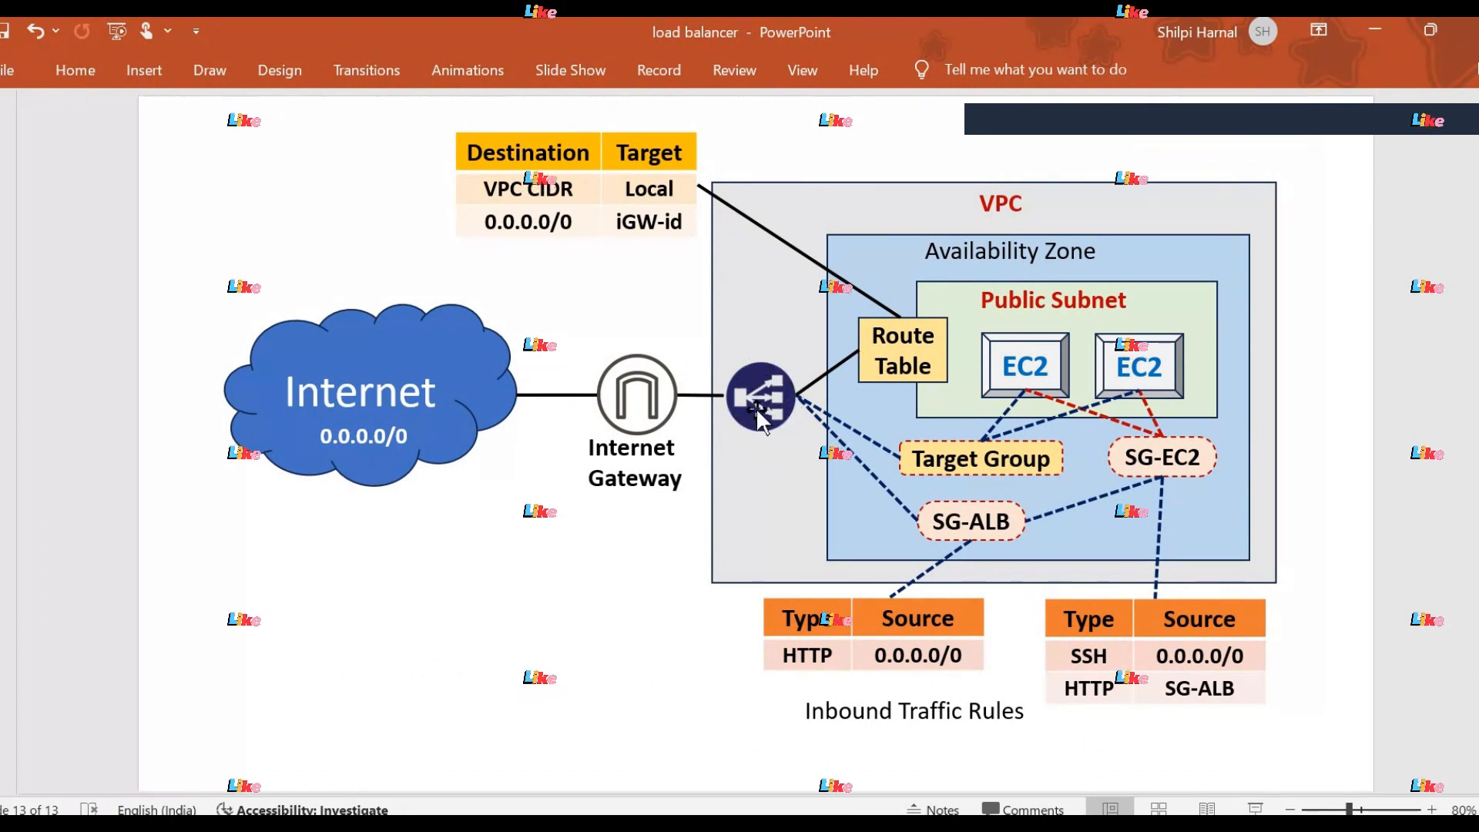
{"action": "left_click", "coordinate": [767, 829]}
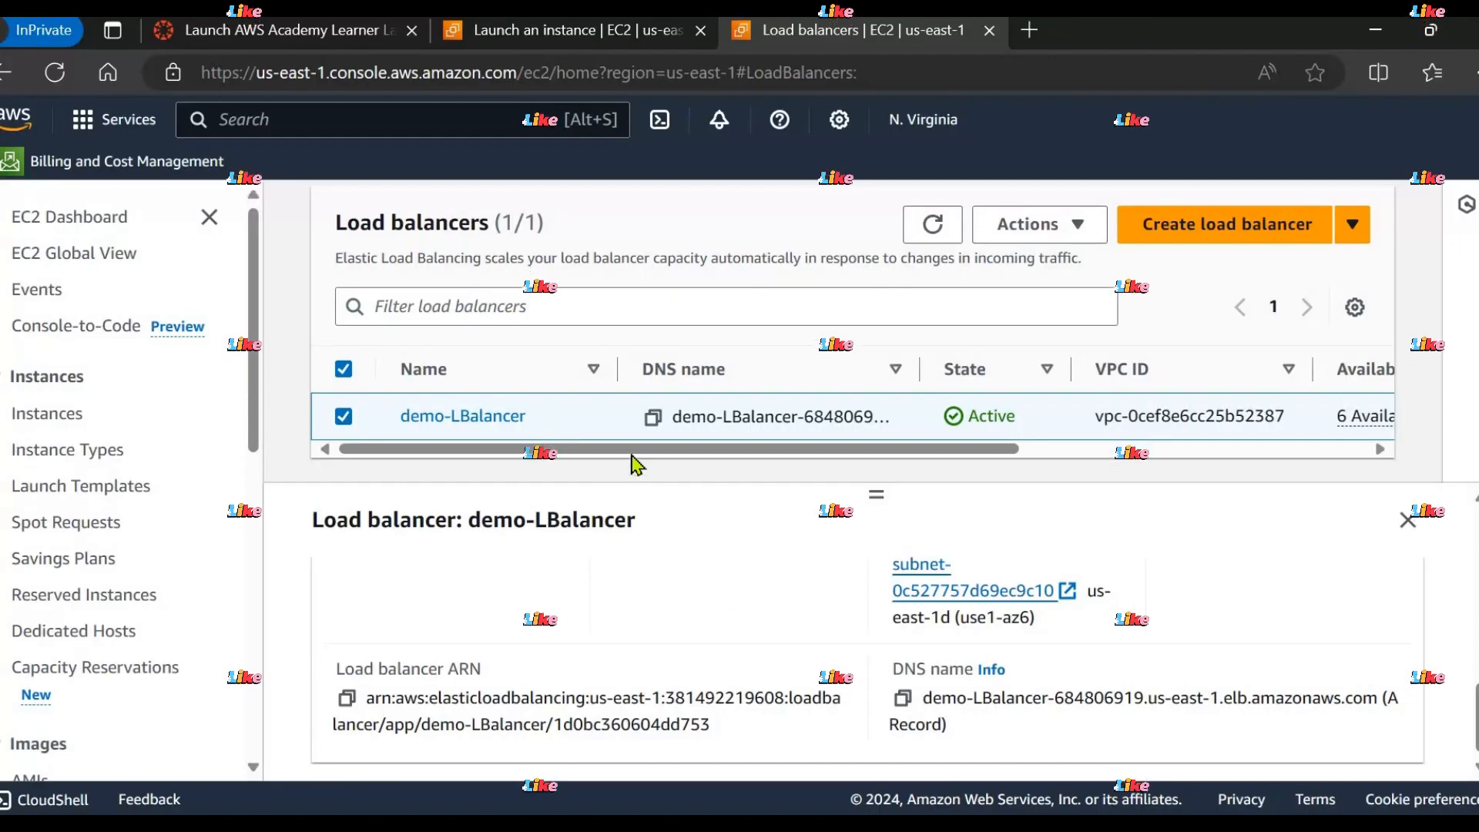
{"action": "left_click", "coordinate": [652, 418]}
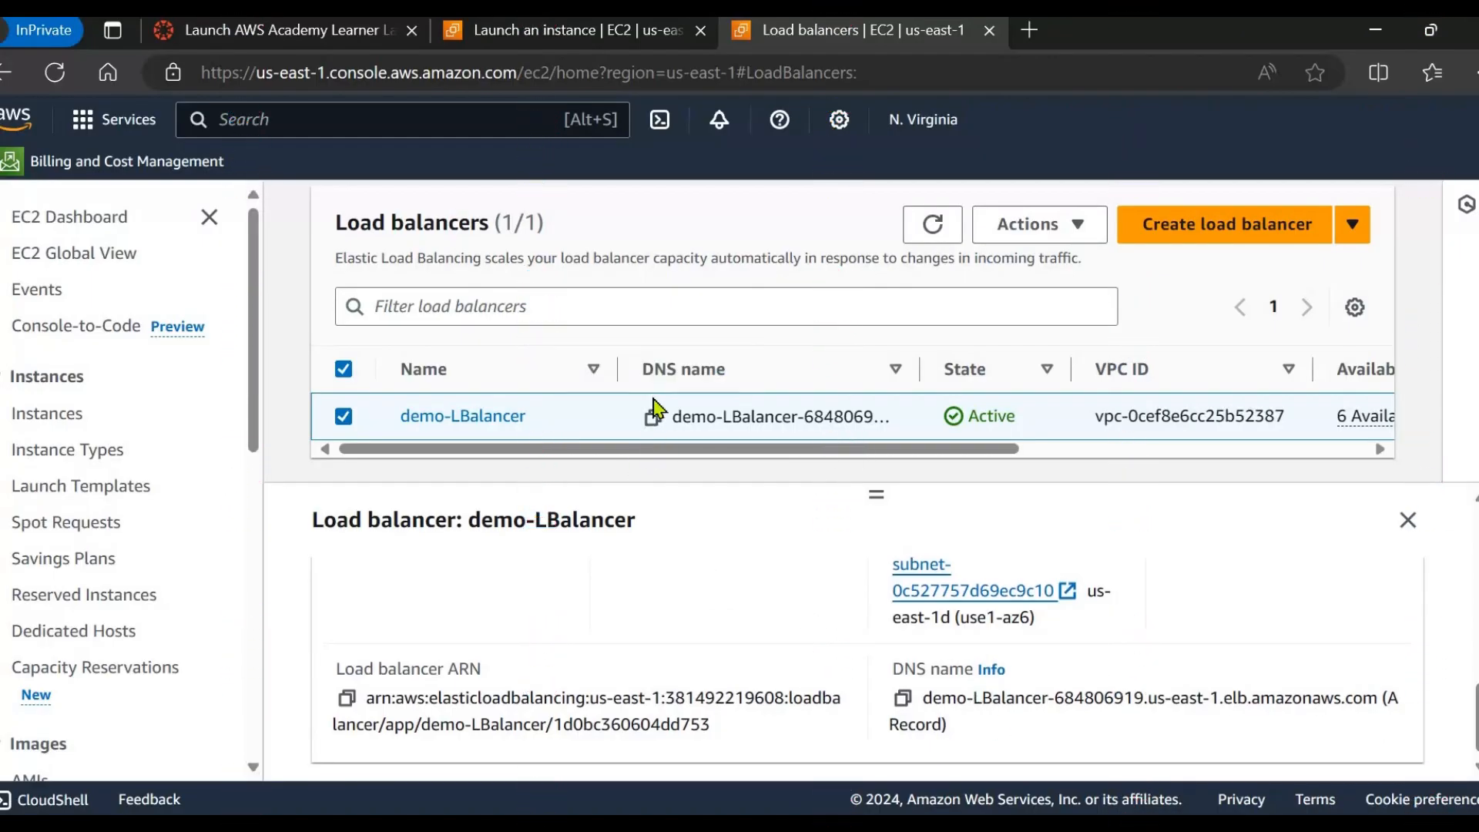
{"action": "left_click", "coordinate": [652, 419]}
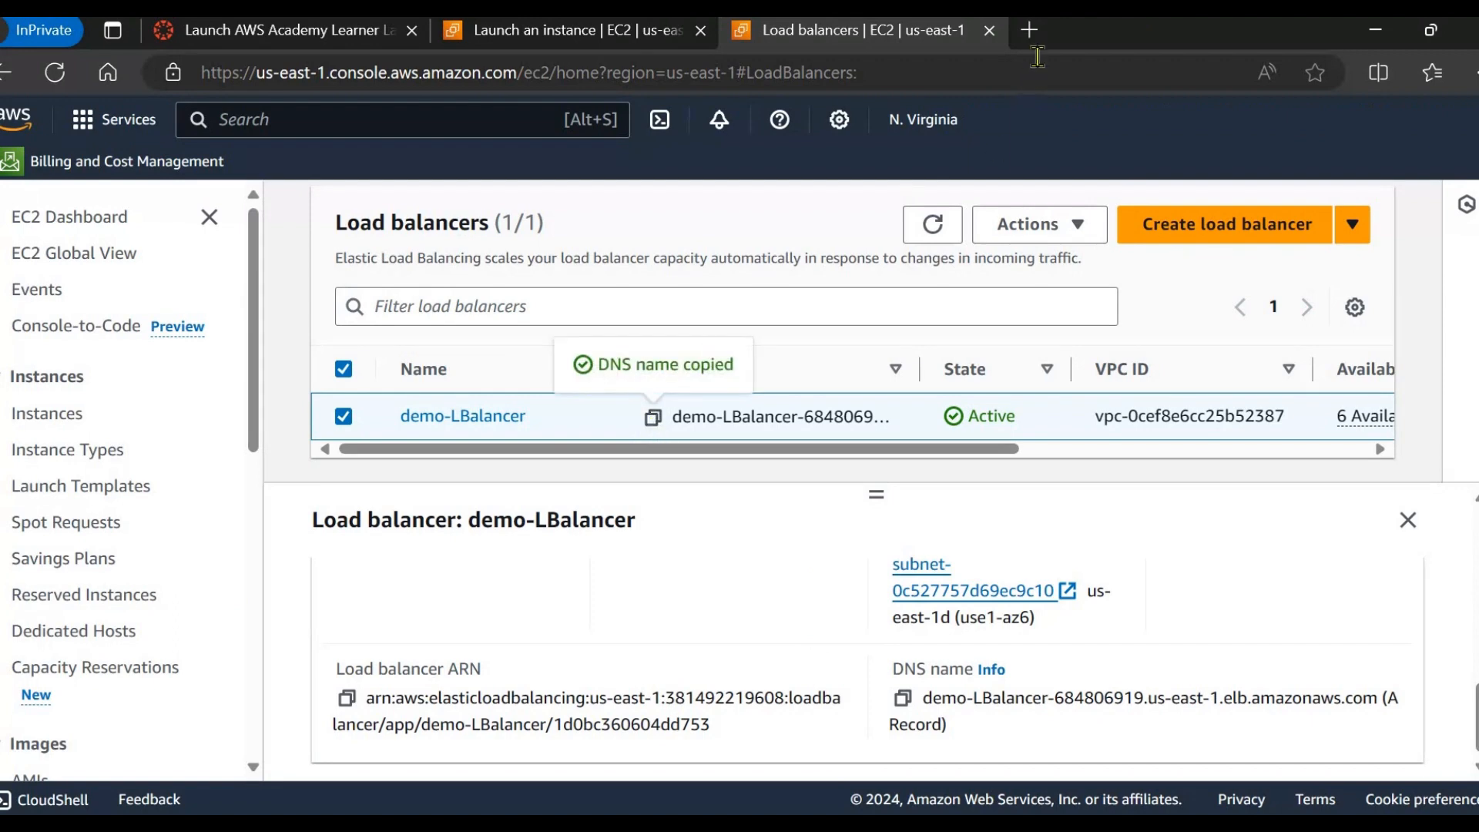
Open the copied DNS name in a new tab, showing the SERVER 2 page.
{"action": "key", "text": "ctrl+t"}
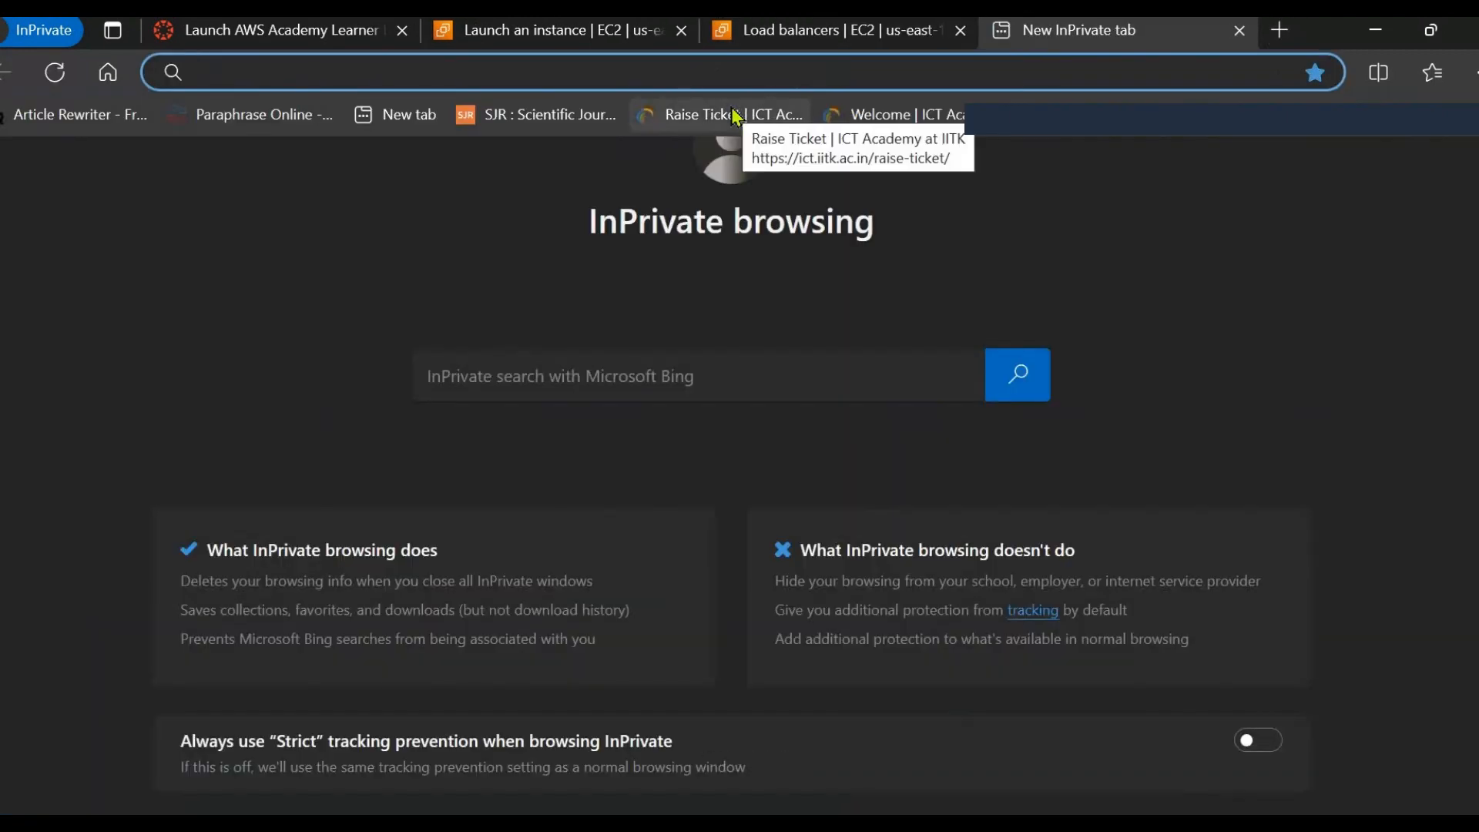
{"action": "key", "text": "ctrl+v"}
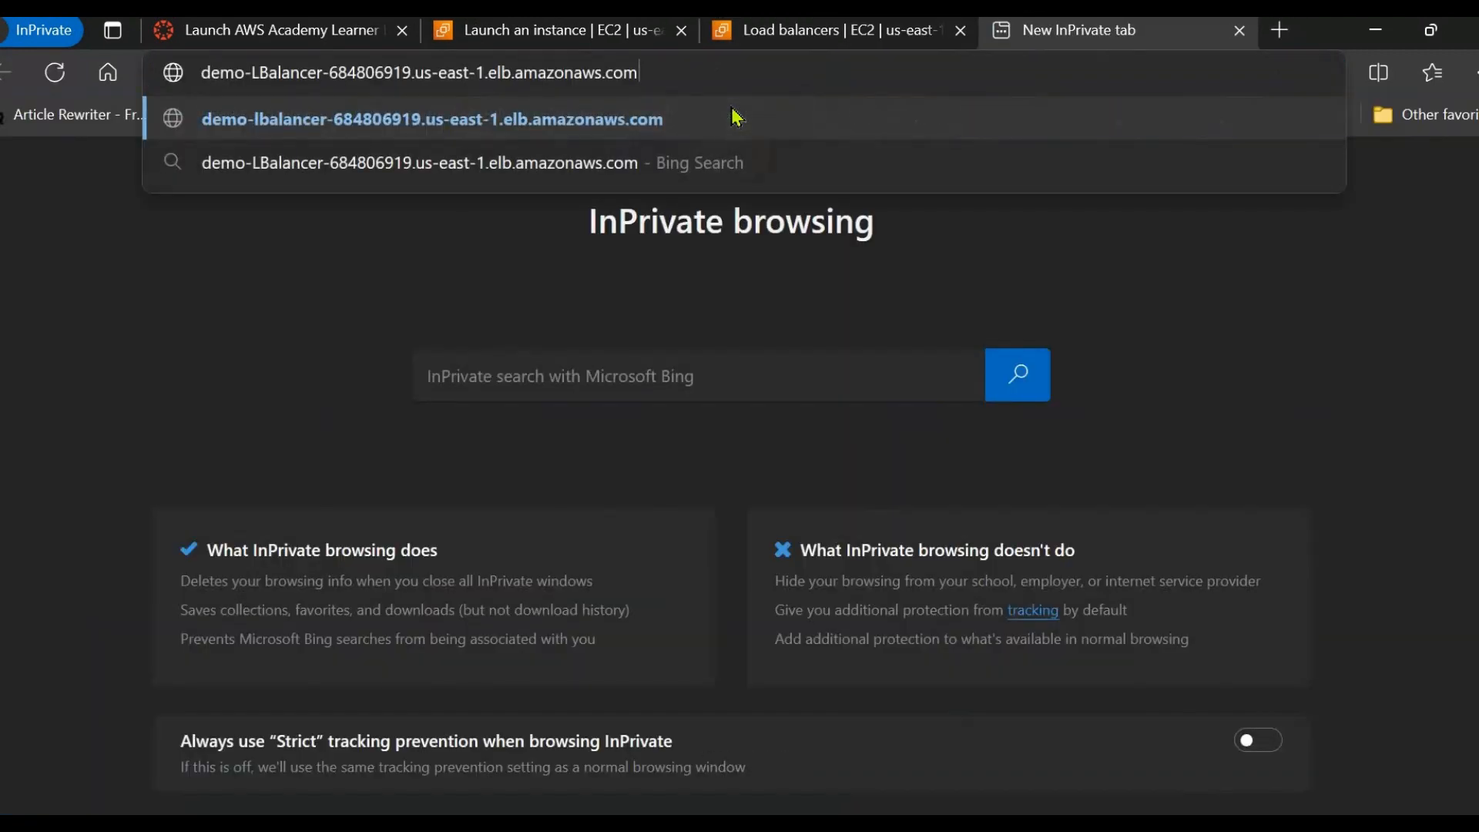
{"action": "key", "text": "Return"}
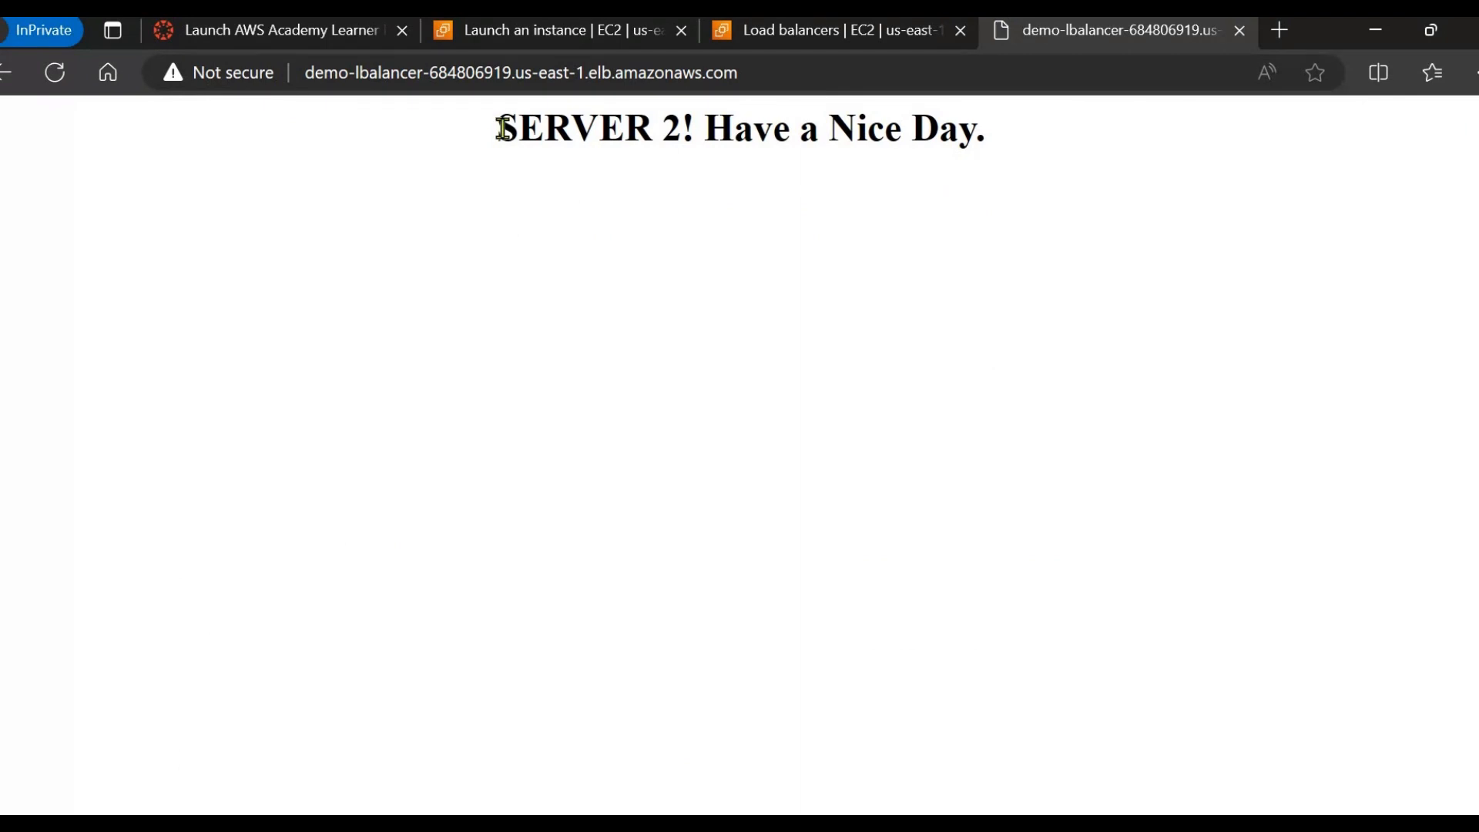
{"action": "left_click_drag", "start_coordinate": [503, 127], "coordinate": [1088, 135]}
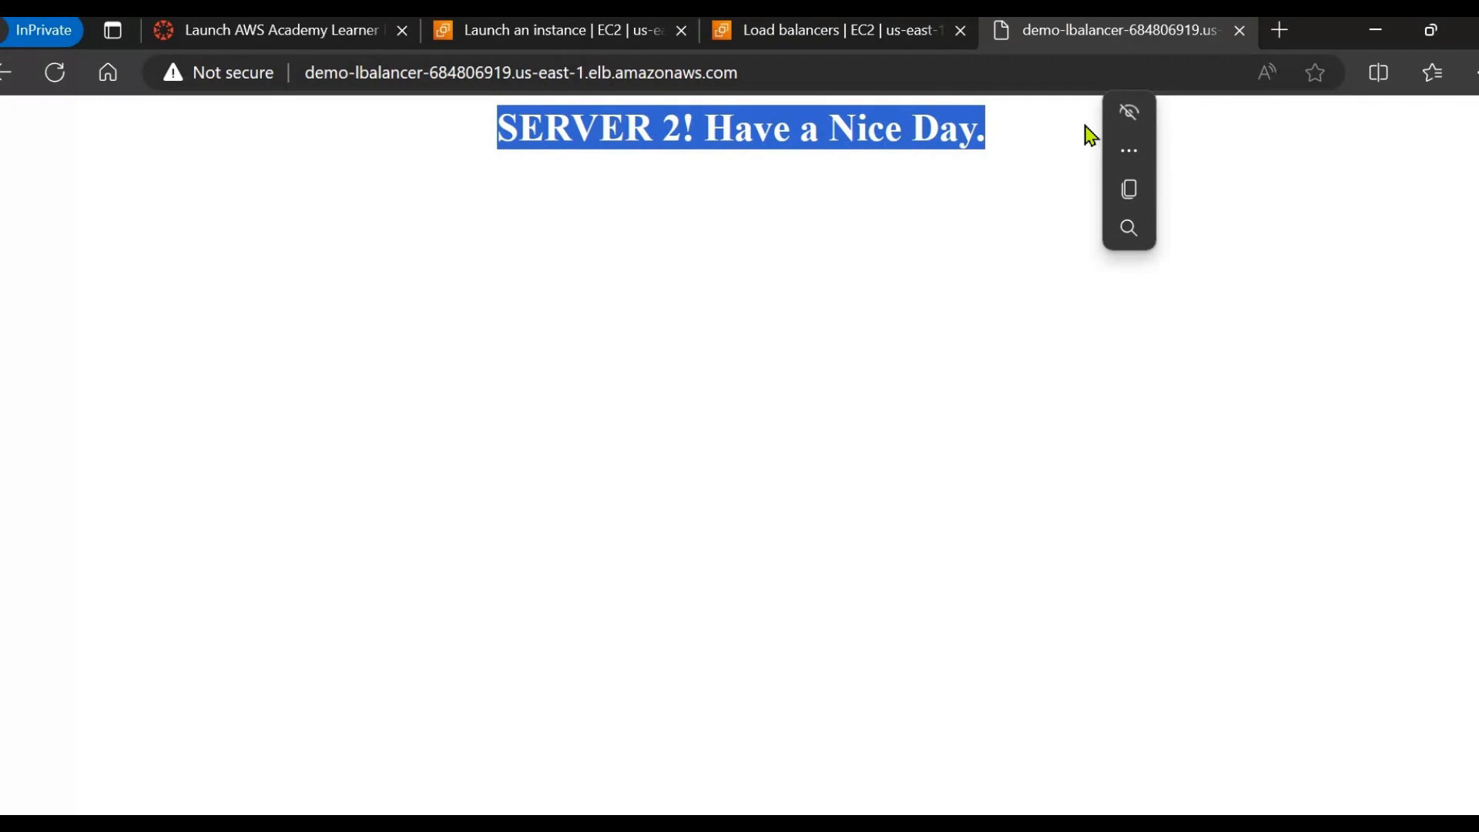
{"action": "left_click", "coordinate": [1007, 140]}
Reload the page repeatedly to show it alternating between SERVER 1 and SERVER 2.
{"action": "left_click", "coordinate": [891, 79]}
{"action": "key", "text": "Return"}
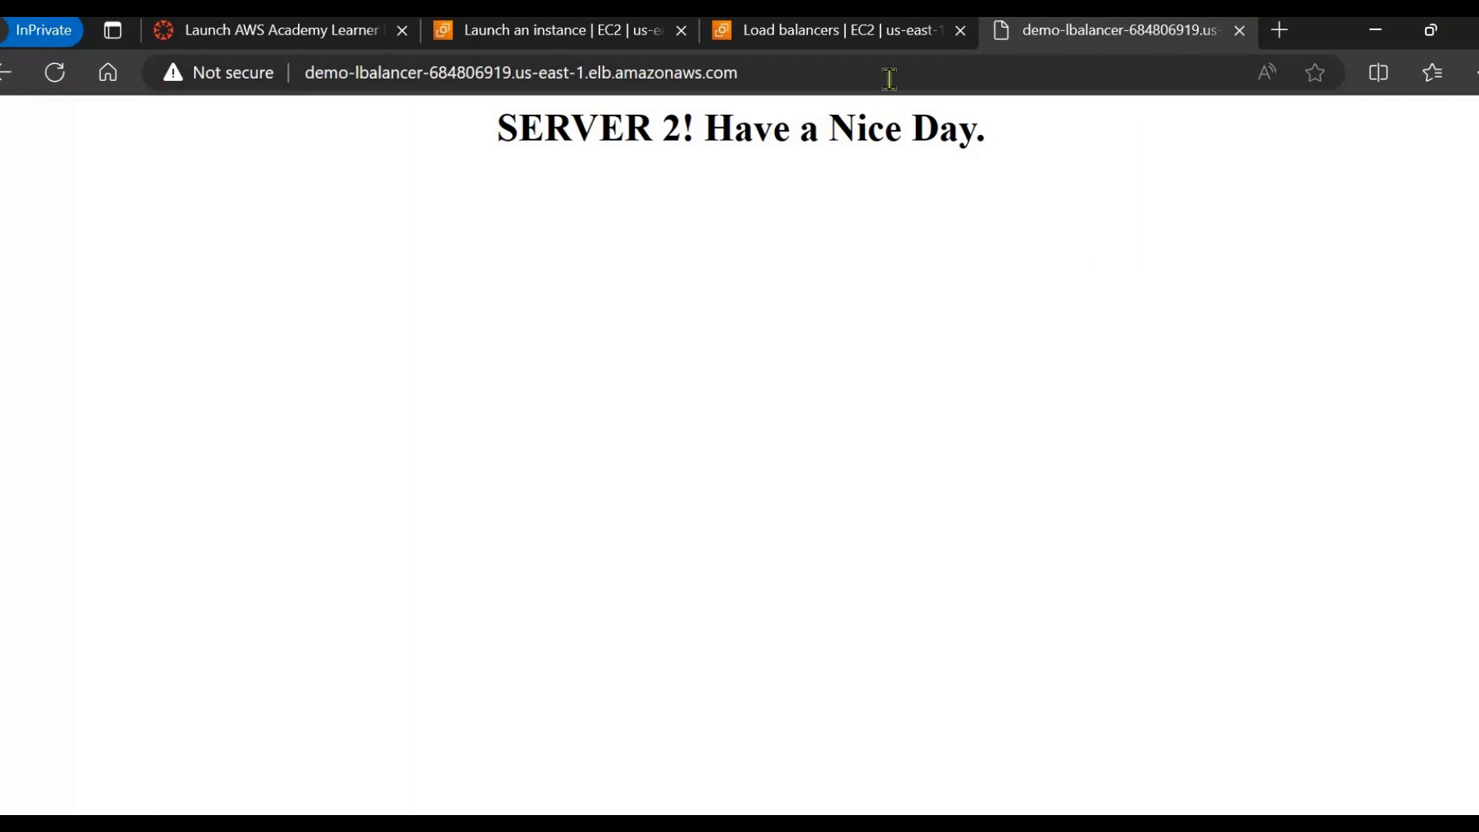
{"action": "left_click", "coordinate": [779, 70]}
{"action": "key", "text": "Return"}
{"action": "left_click_drag", "start_coordinate": [496, 128], "coordinate": [681, 130]}
{"action": "left_click_drag", "start_coordinate": [1002, 139], "coordinate": [1065, 151]}
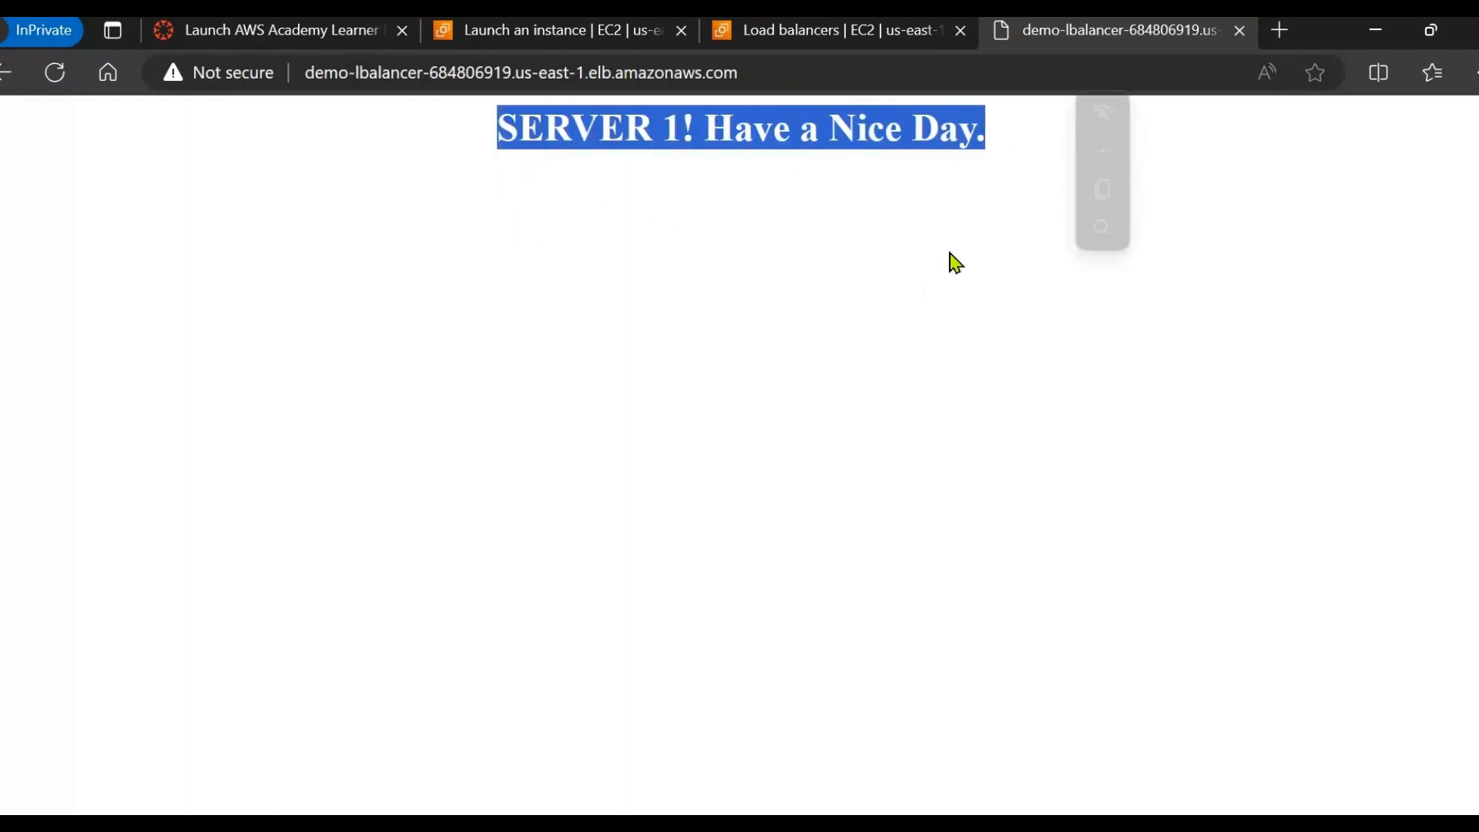
{"action": "left_click", "coordinate": [822, 68]}
{"action": "key", "text": "Return"}
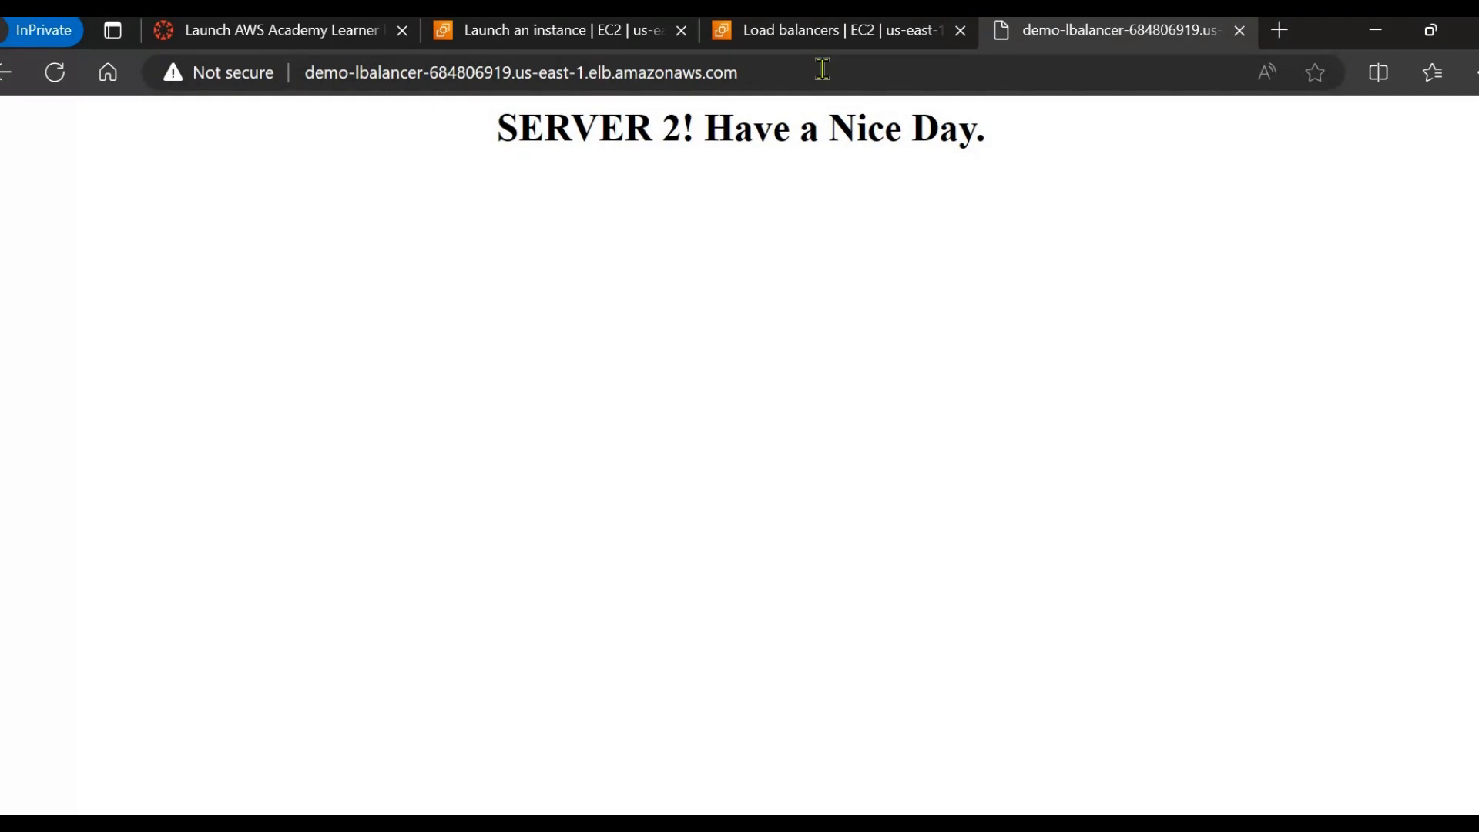
{"action": "left_click", "coordinate": [822, 69]}
{"action": "key", "text": "Return"}
{"action": "left_click", "coordinate": [821, 69]}
{"action": "key", "text": "Return"}
{"action": "left_click", "coordinate": [822, 69]}
{"action": "key", "text": "Return"}
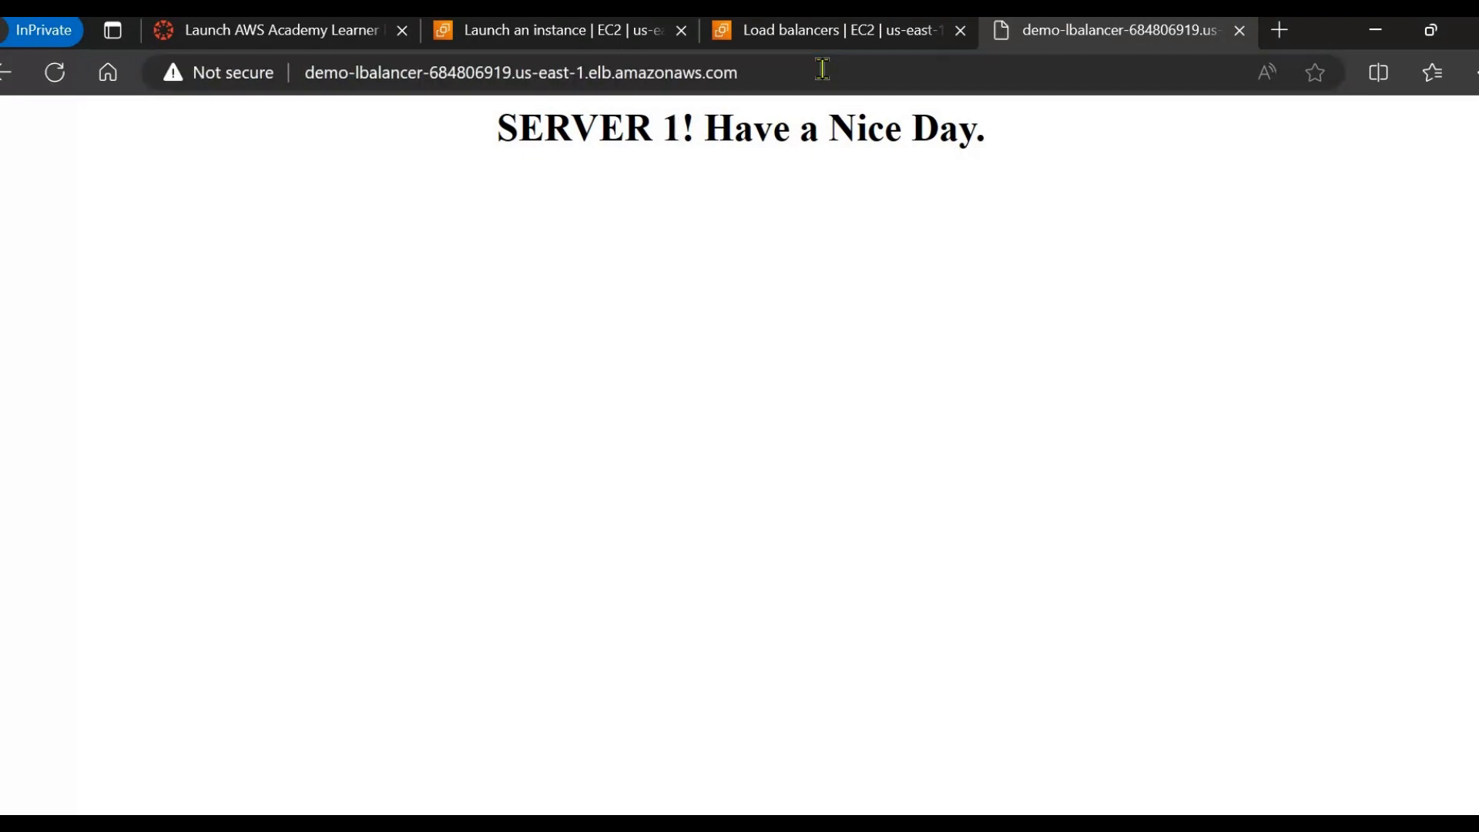